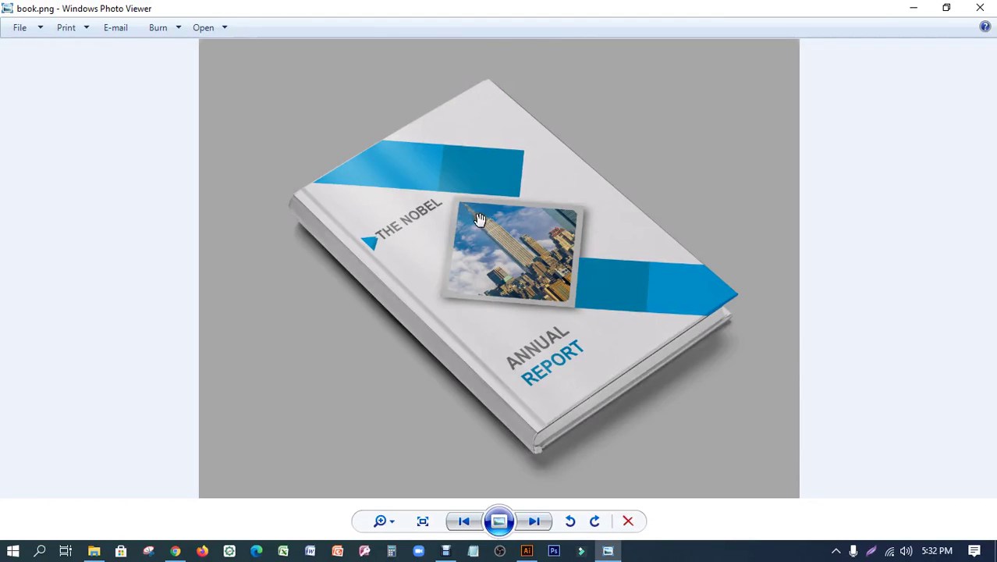
# - Scroll over the book.png cover mockup in Photo Viewer, then minimize the viewer
pyautogui.scroll(3, 468, 218)
pyautogui.scroll(-2, 468, 219)
pyautogui.scroll(-1, 516, 258)
pyautogui.click(909, 7)
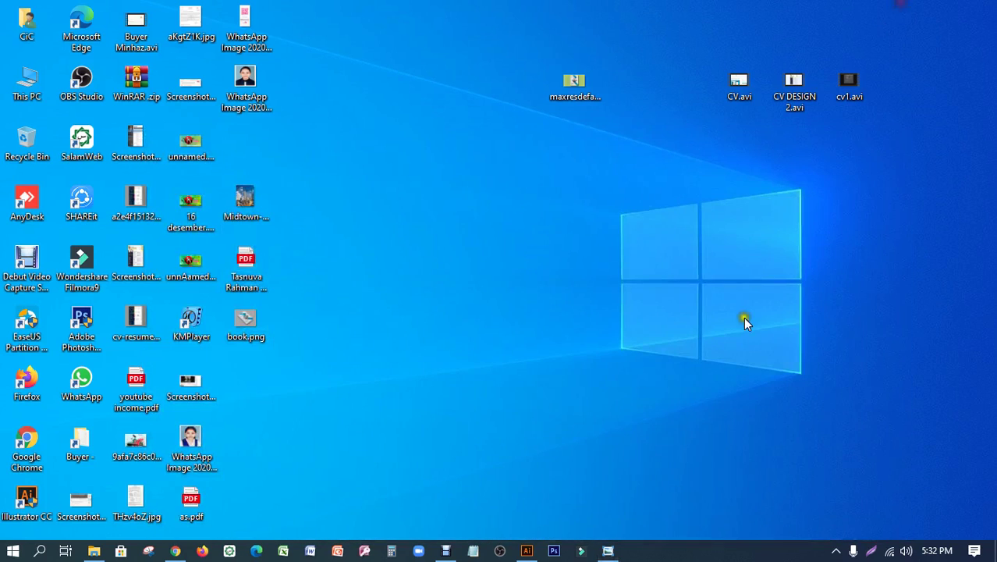
# - Search Google for 'book cover size' in a new Chrome tab
pyautogui.click(175, 551)
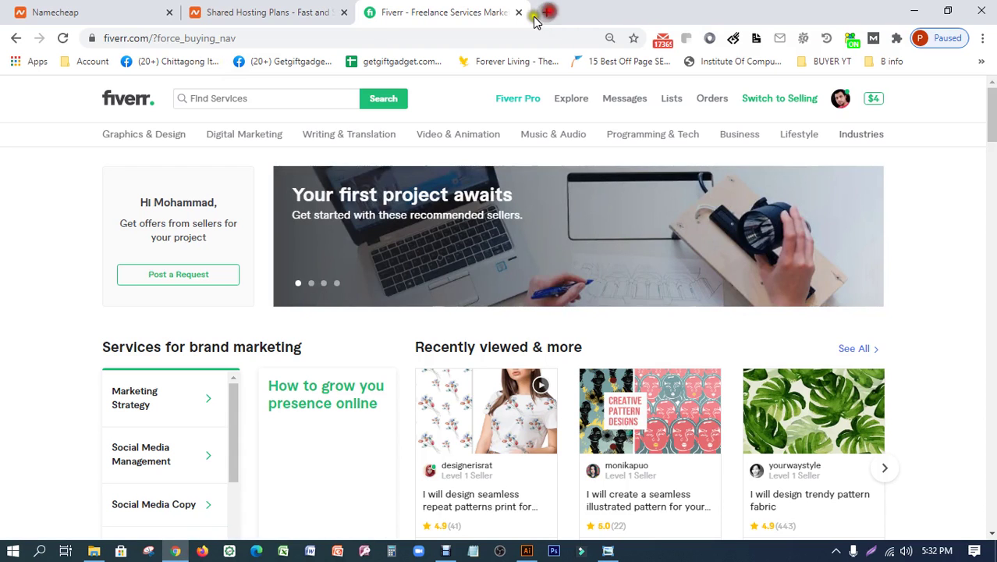
pyautogui.click(546, 12)
pyautogui.click(181, 38)
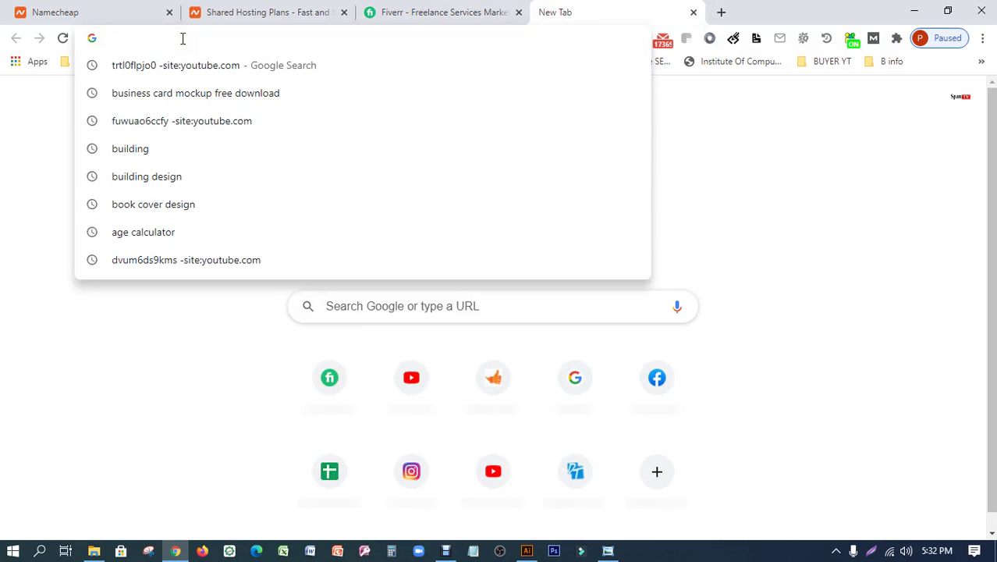
pyautogui.write('book ')
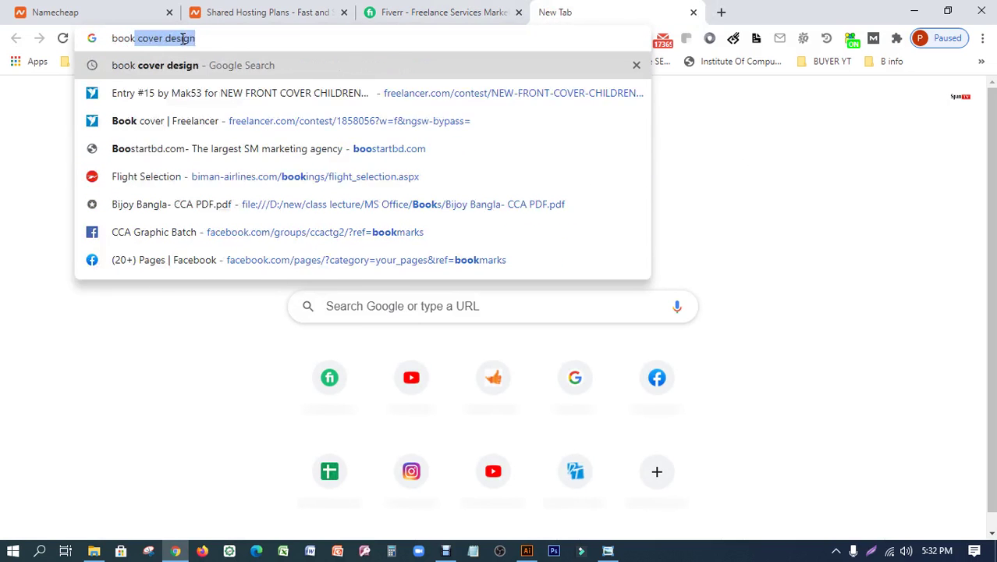
pyautogui.write('cov')
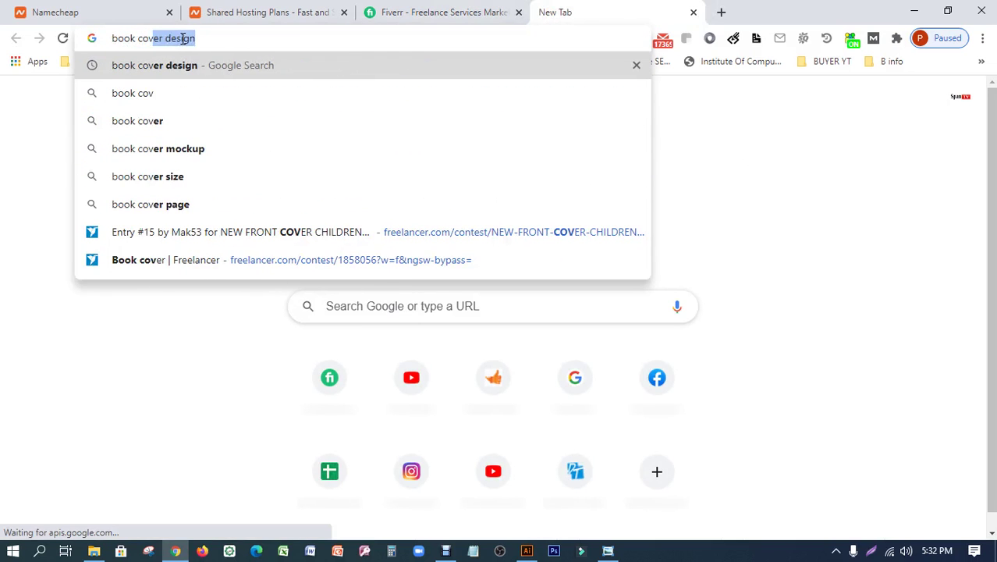
pyautogui.write('er')
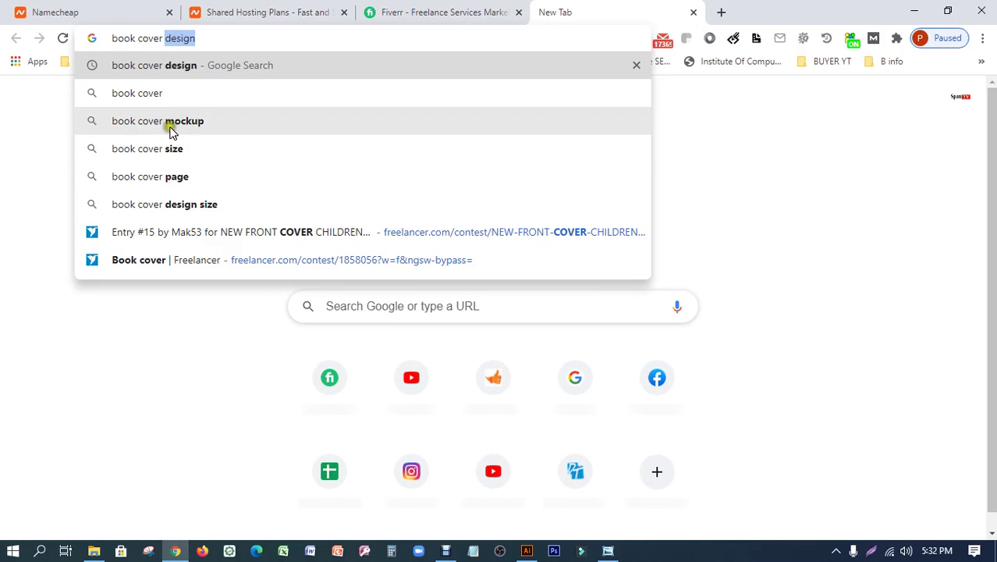
pyautogui.click(160, 151)
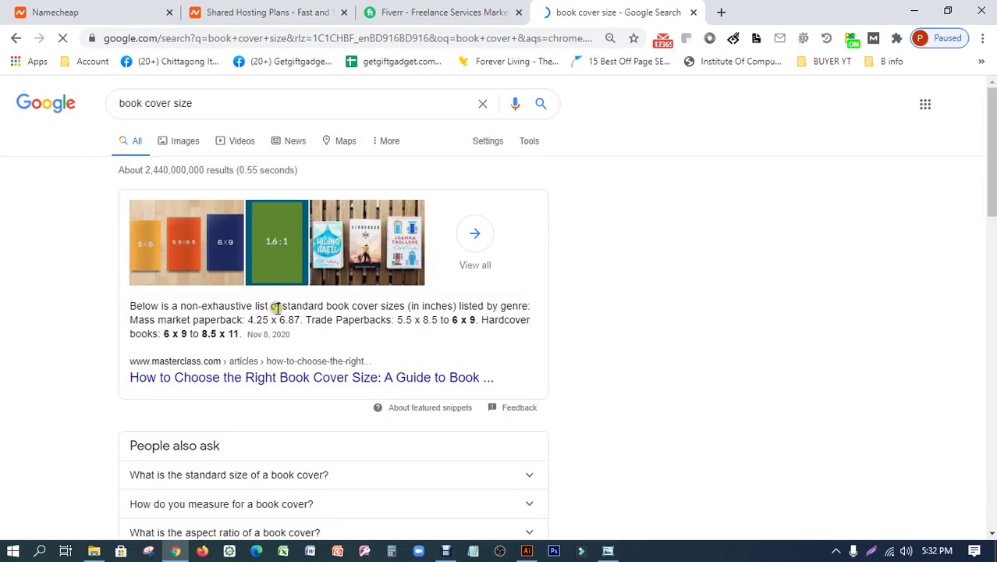
# - Show image results and preview the 5x8, 5.5x8.5 and 6x9 book size comparison
pyautogui.click(182, 146)
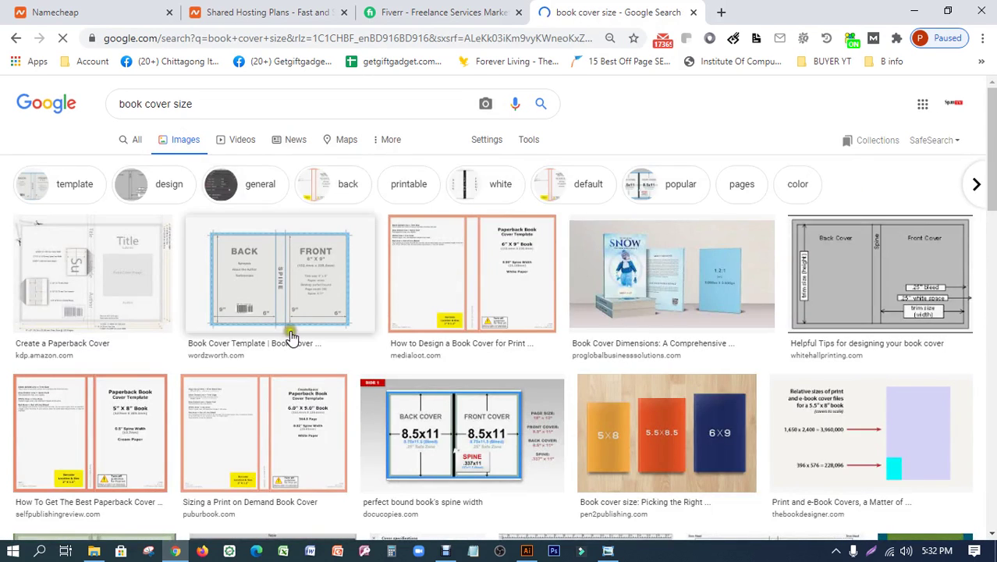
pyautogui.scroll(-1, 462, 421)
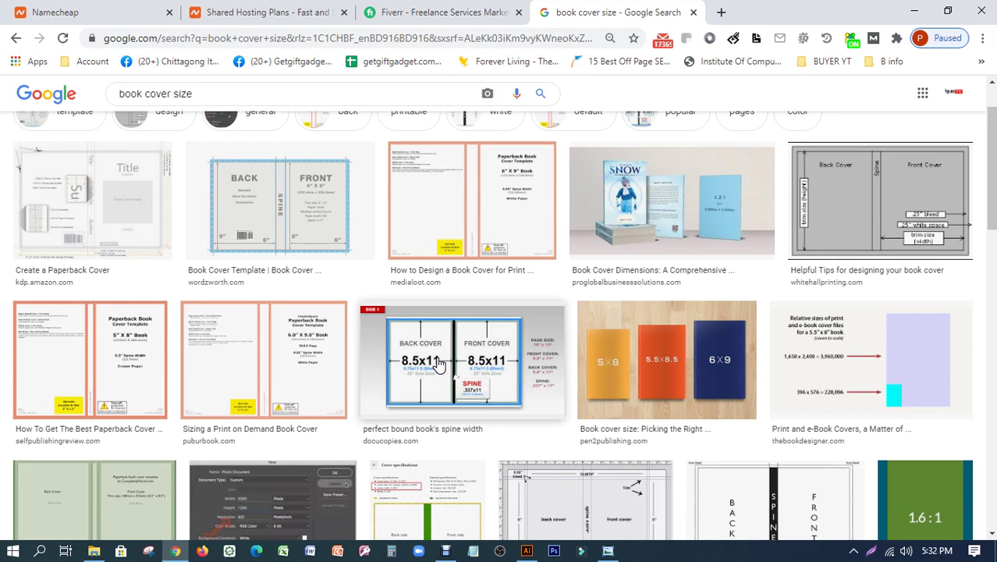
pyautogui.click(591, 370)
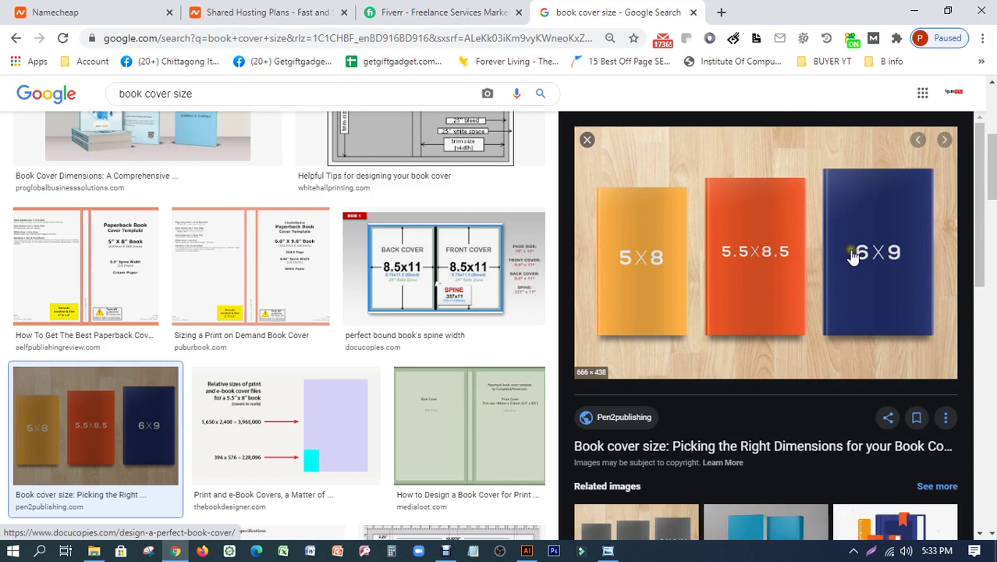
# - Scroll through the size comparison preview, then minimize Chrome to the desktop
pyautogui.scroll(2, 541, 352)
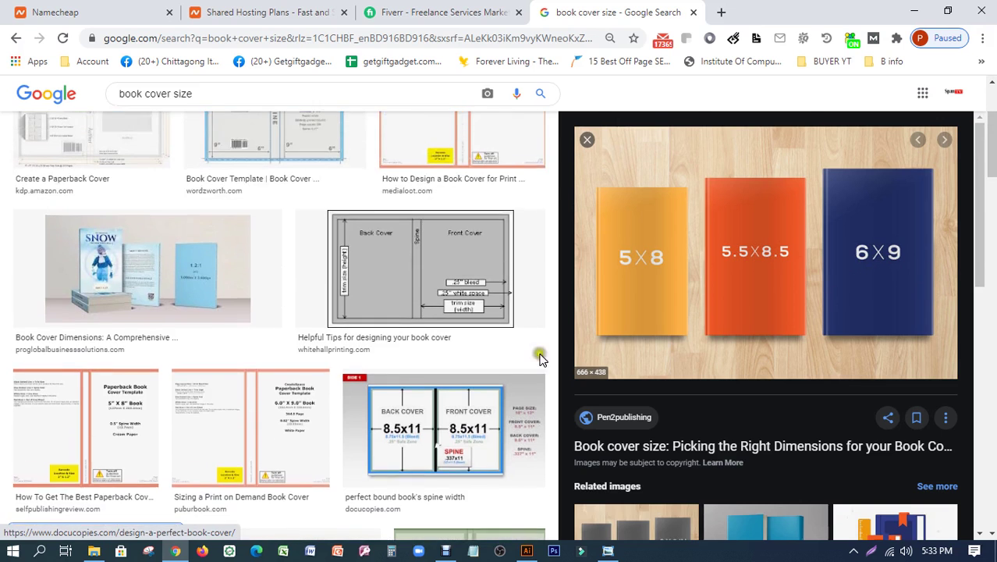
pyautogui.scroll(2, 339, 352)
pyautogui.scroll(-2, 664, 259)
pyautogui.scroll(-1, 664, 259)
pyautogui.scroll(-2, 498, 337)
pyautogui.scroll(-2, 351, 312)
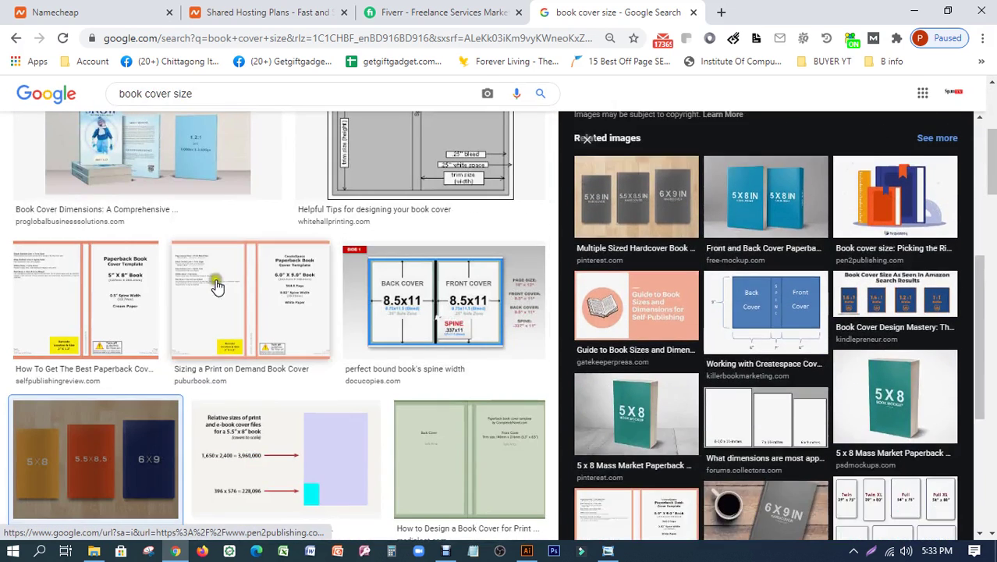
pyautogui.scroll(3, 606, 301)
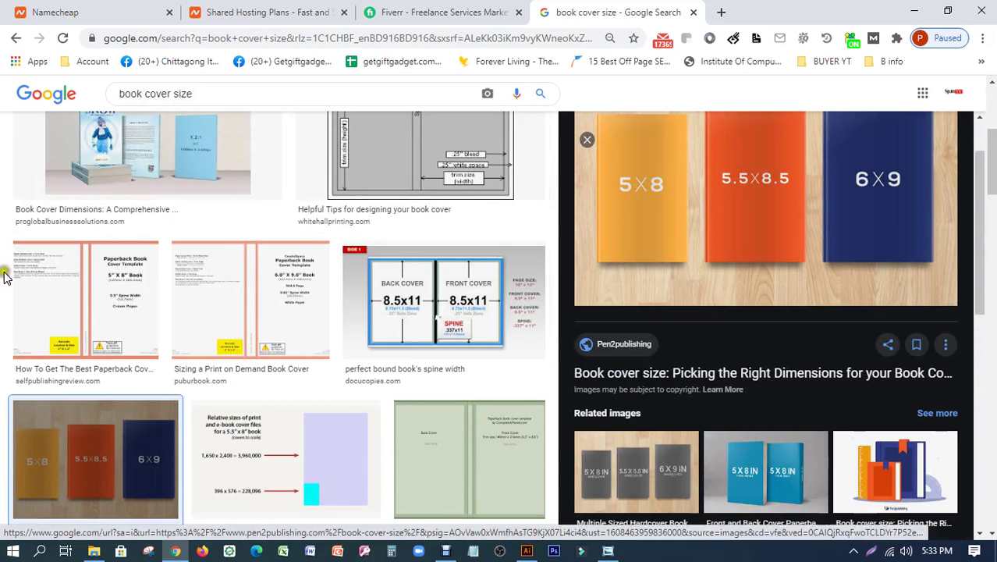
pyautogui.scroll(2, 78, 296)
pyautogui.scroll(1, 609, 226)
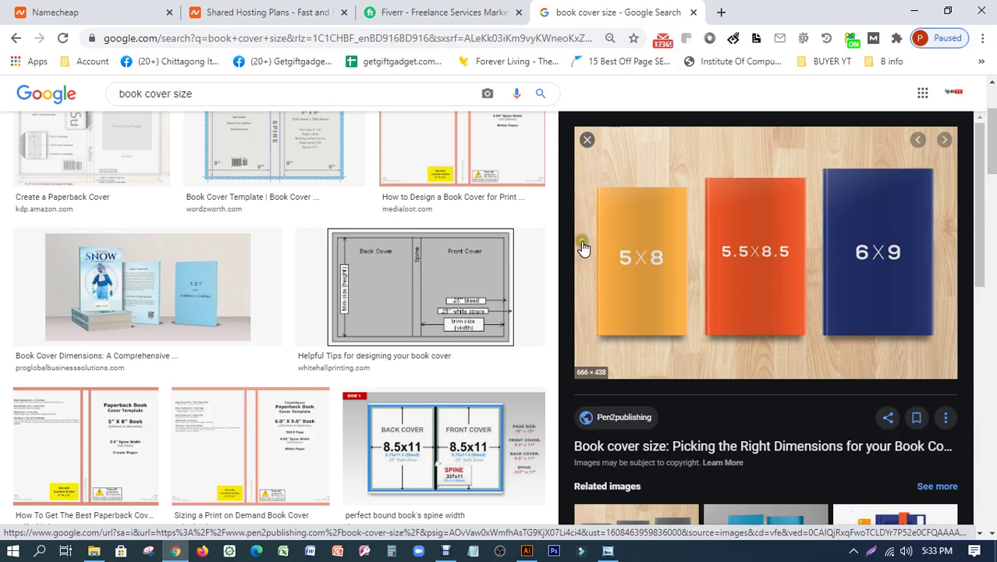
pyautogui.click(914, 11)
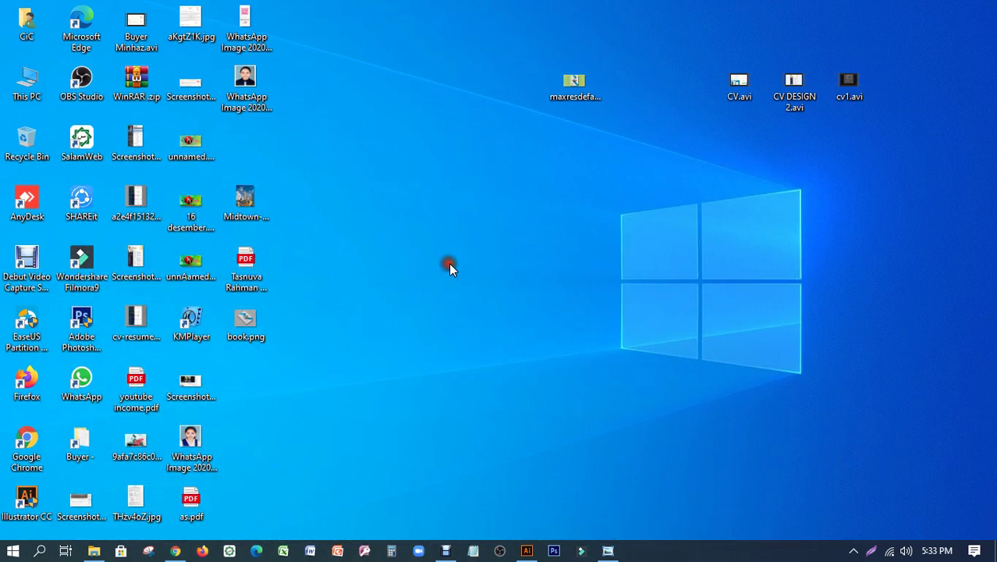
# - Start a new Illustrator document named BOOK COVER using the A4 preset
pyautogui.click(527, 551)
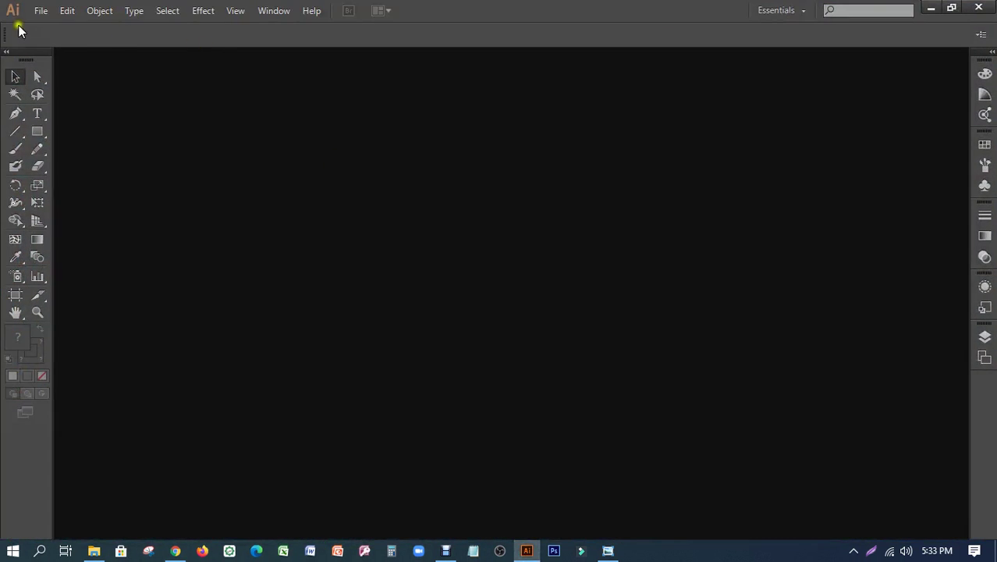
pyautogui.click(41, 10)
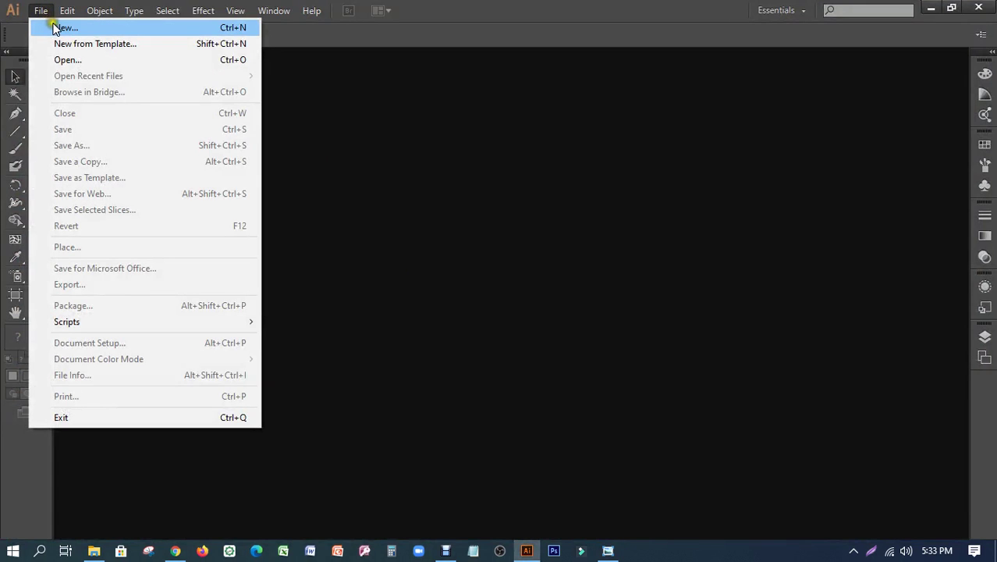
pyautogui.click(54, 28)
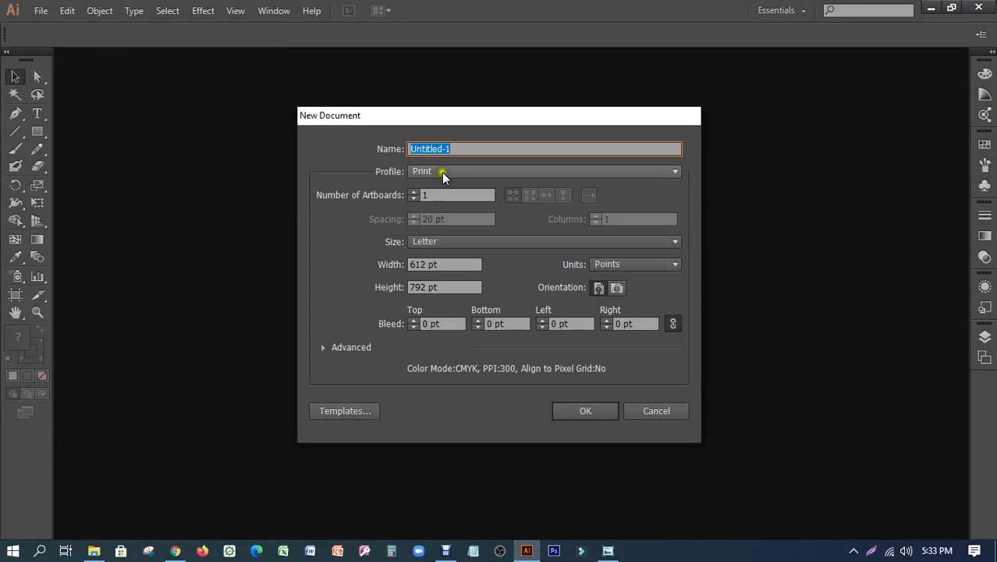
pyautogui.click(434, 242)
pyautogui.click(435, 325)
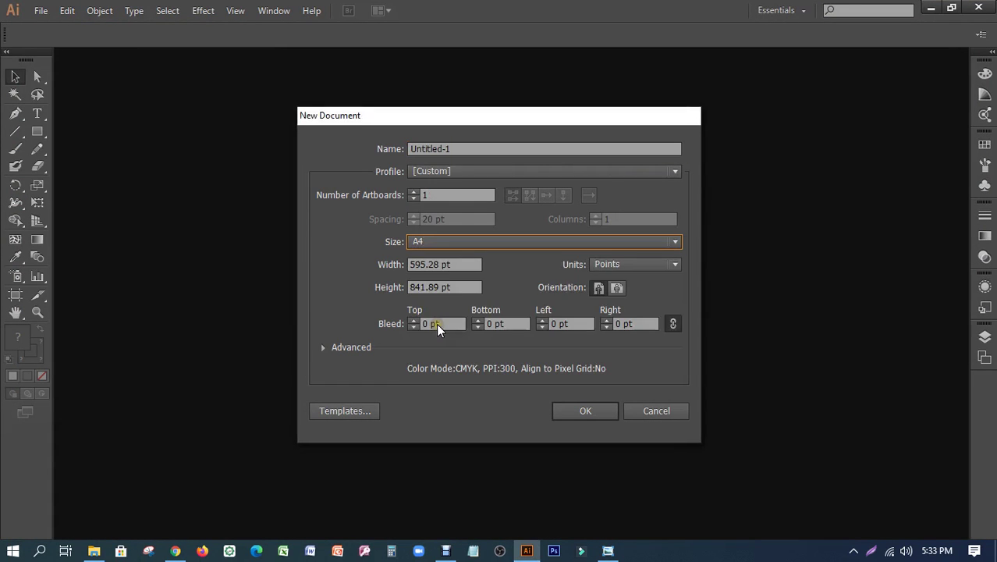
pyautogui.moveTo(475, 148); pyautogui.dragTo(358, 152)
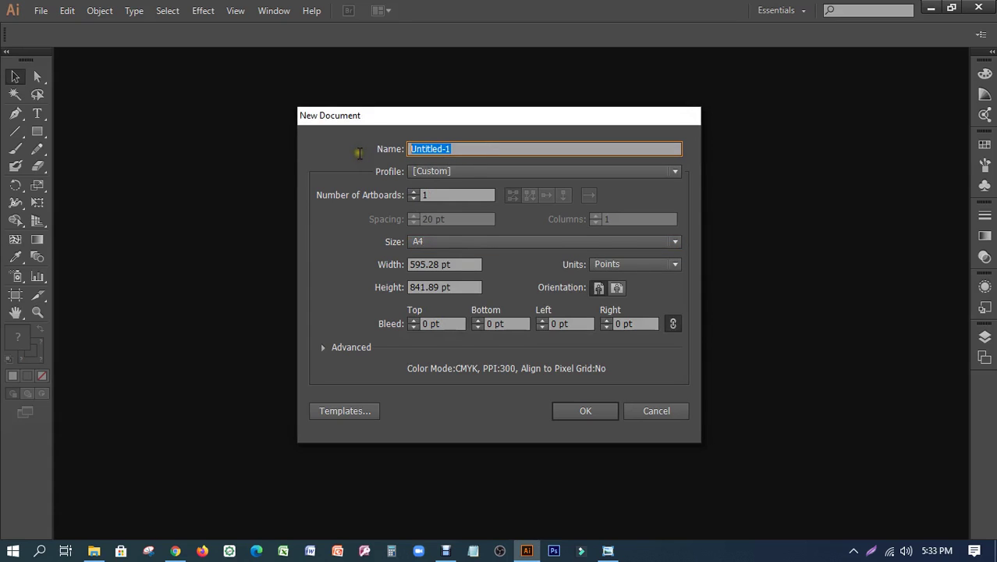
pyautogui.write('BOOK COVER')
pyautogui.click(432, 195)
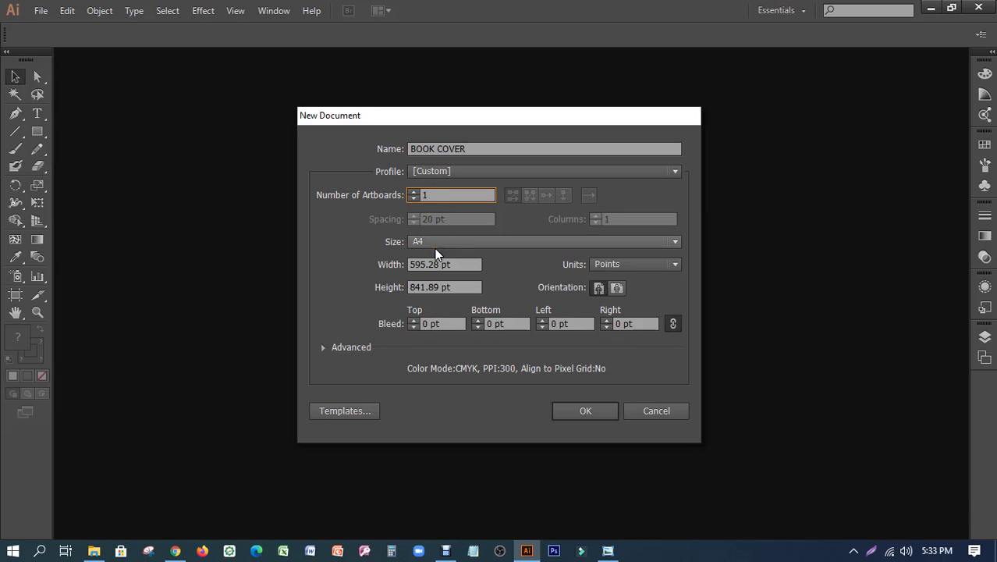
# - Make the page landscape in inches with a 0.125 in bleed, and create it
pyautogui.click(618, 289)
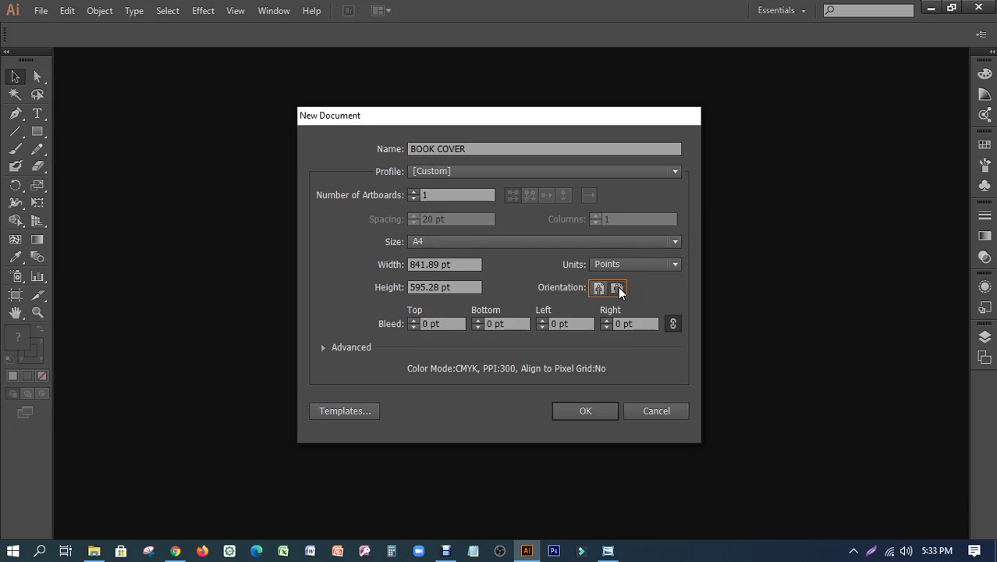
pyautogui.click(618, 268)
pyautogui.click(619, 312)
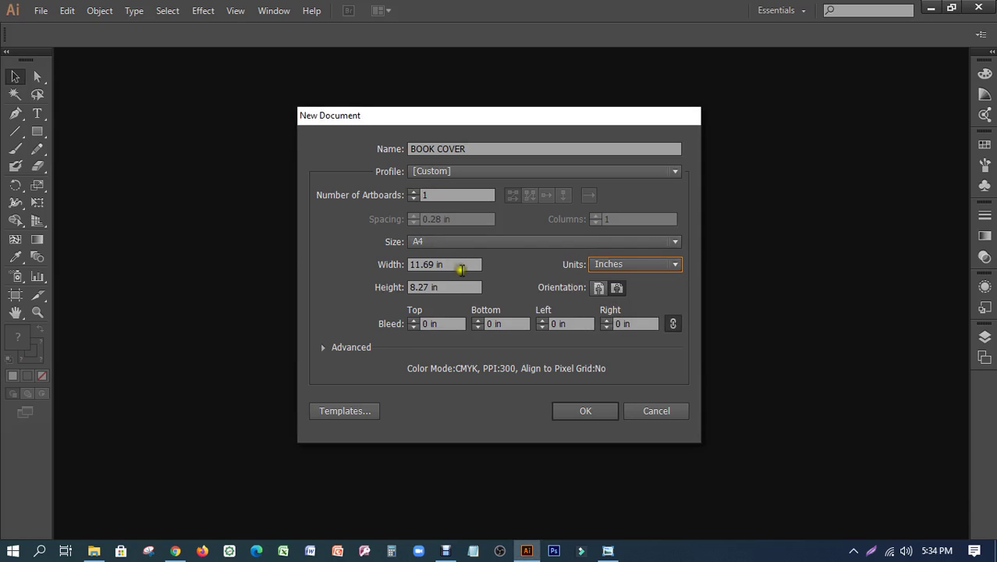
pyautogui.click(413, 265)
pyautogui.click(435, 287)
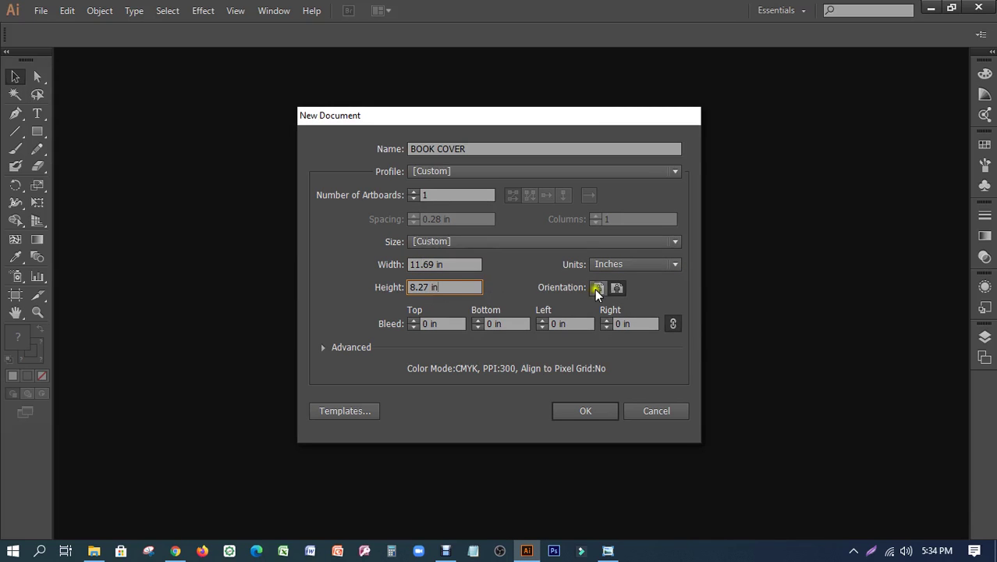
pyautogui.click(436, 266)
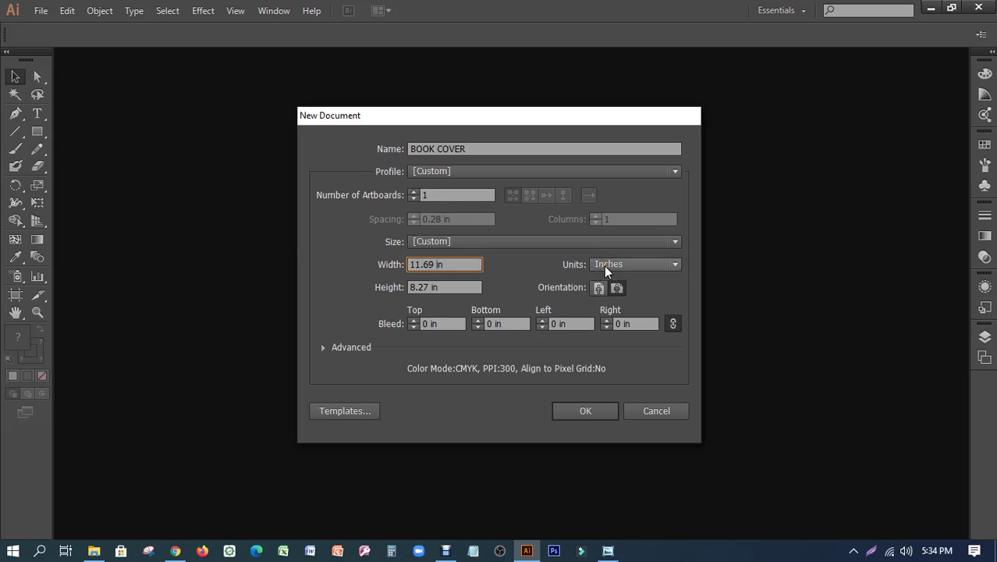
pyautogui.click(618, 288)
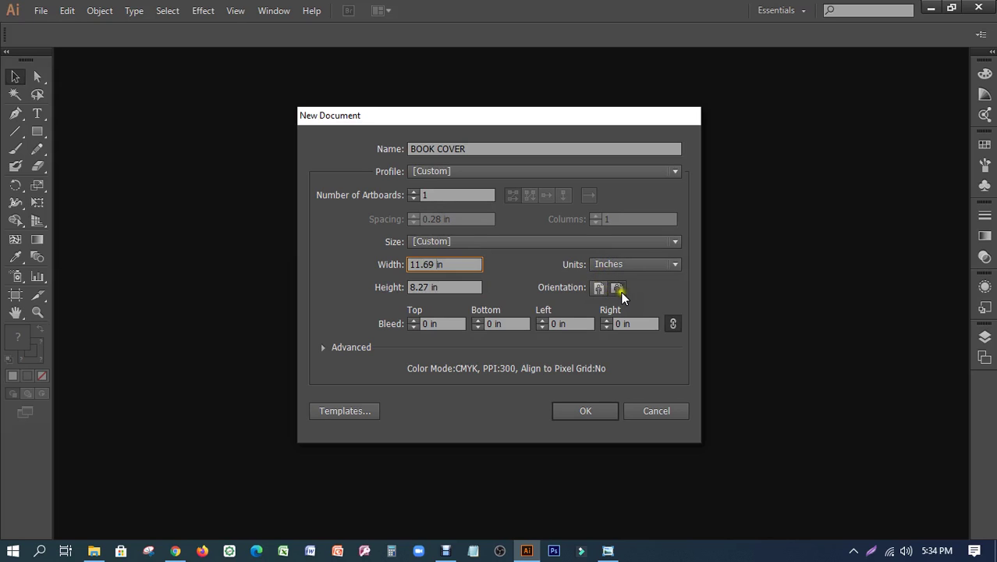
pyautogui.click(412, 319)
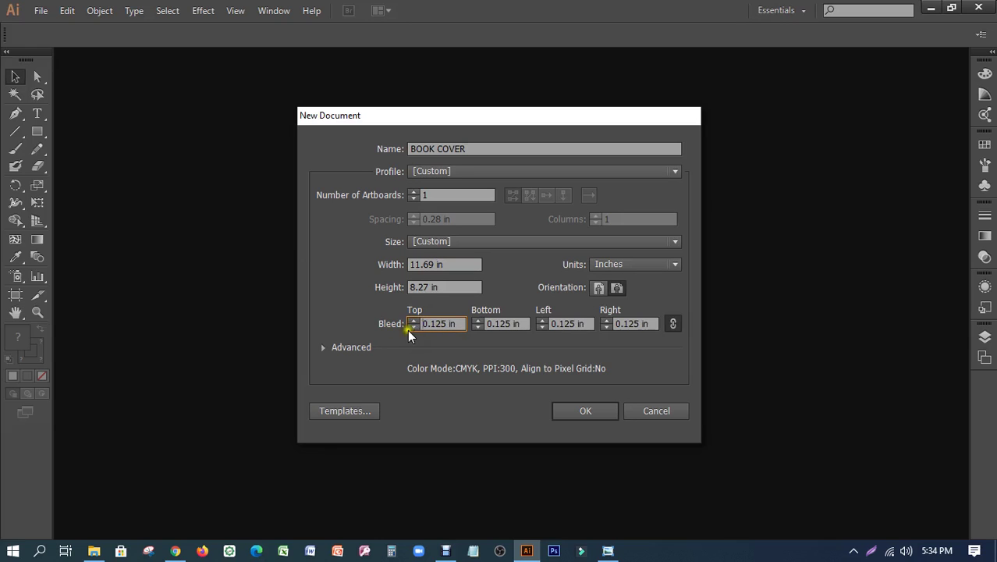
pyautogui.click(451, 326)
pyautogui.click(592, 415)
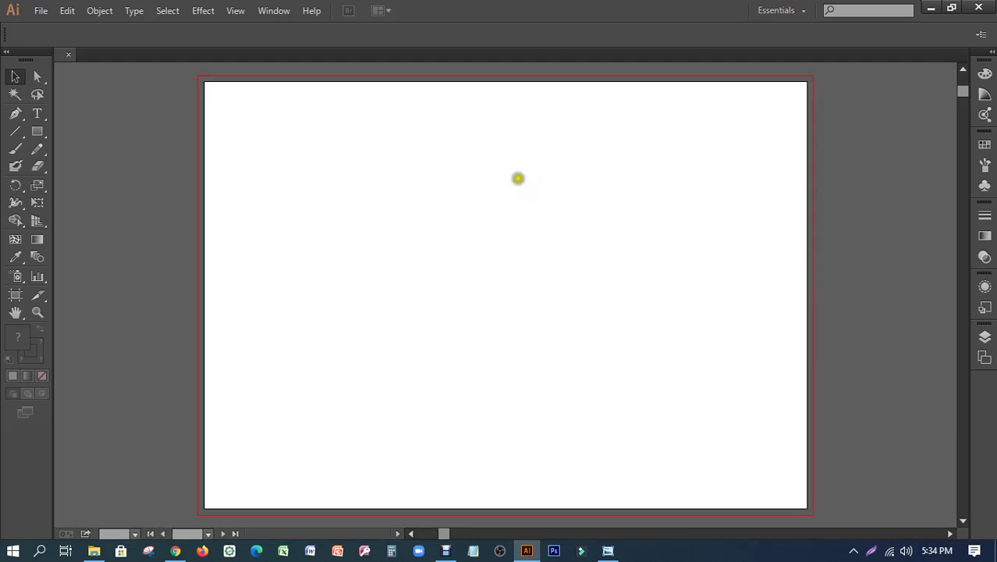
# - Draw a no-fill rectangle from bleed corner to bleed corner and select it
pyautogui.moveTo(196, 75); pyautogui.dragTo(725, 476)
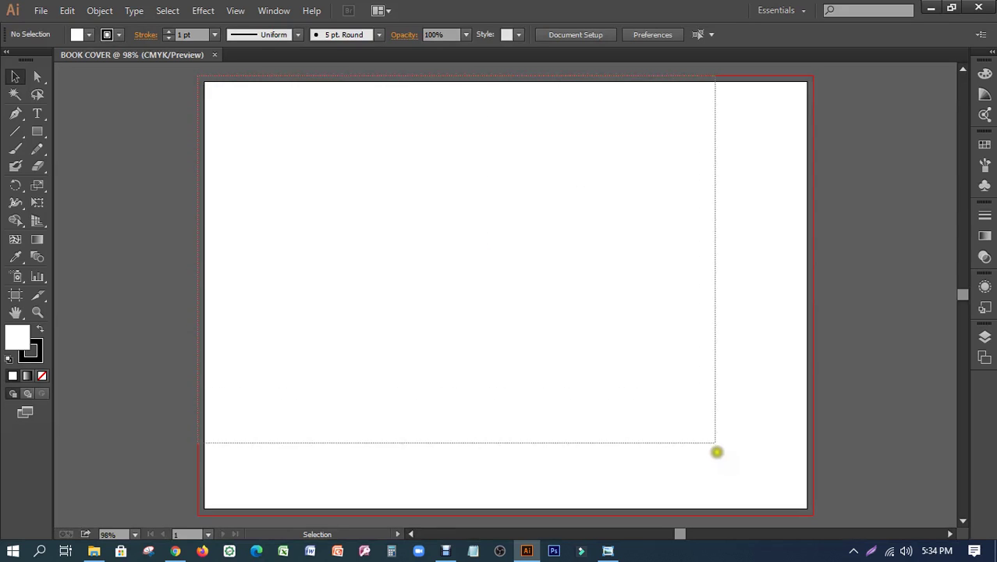
pyautogui.click(37, 131)
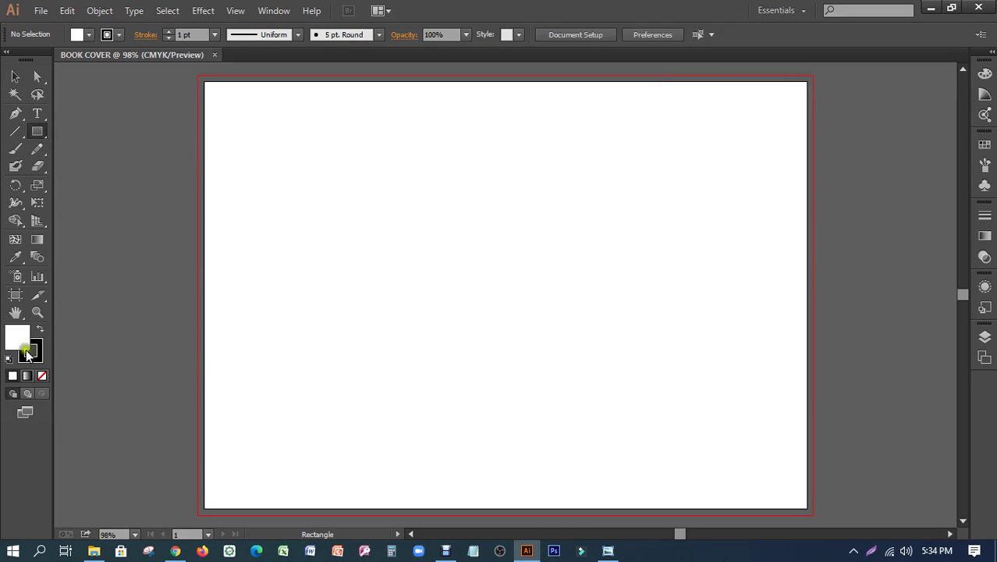
pyautogui.click(16, 344)
pyautogui.click(42, 375)
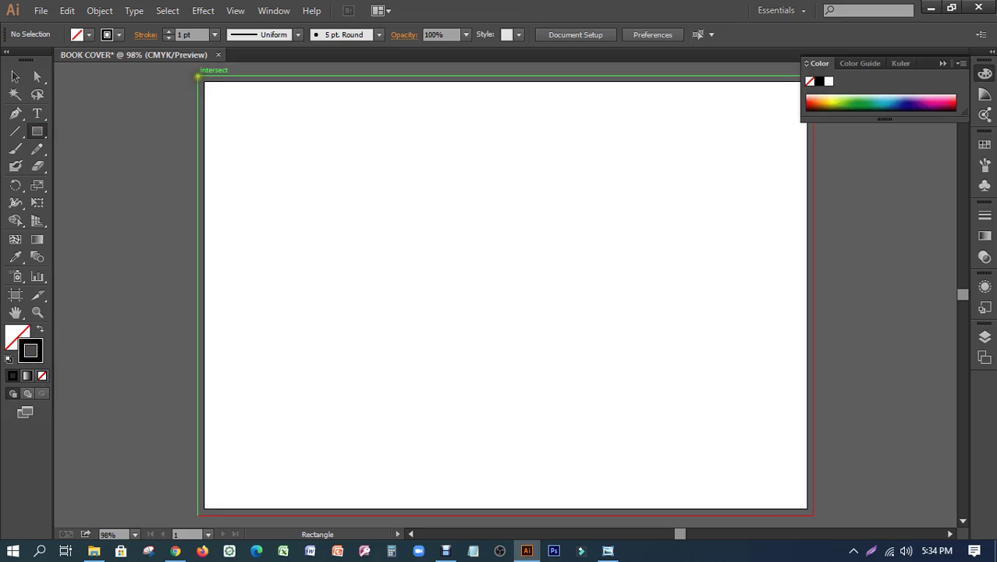
pyautogui.moveTo(198, 75); pyautogui.dragTo(813, 515)
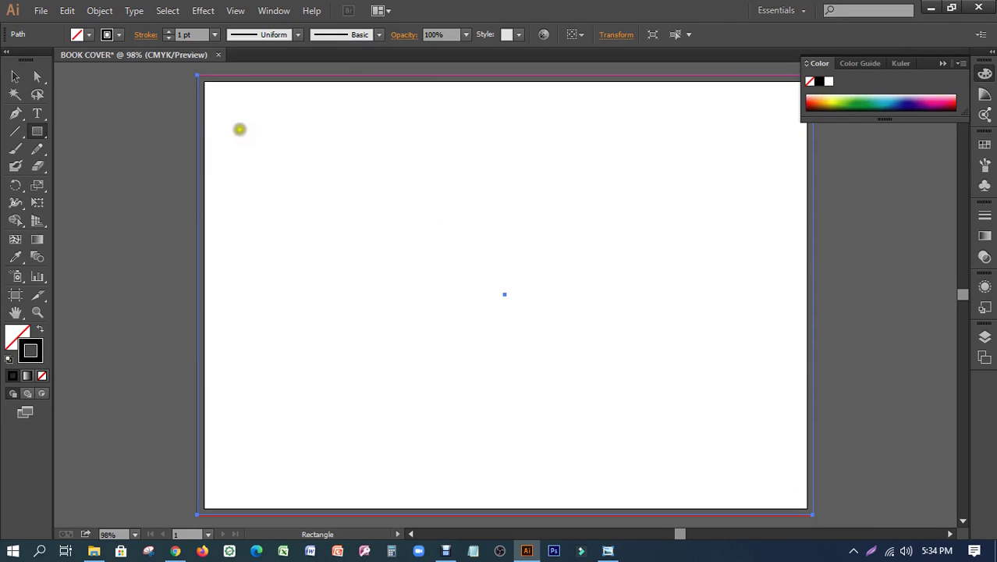
pyautogui.click(16, 76)
pyautogui.moveTo(167, 82); pyautogui.dragTo(302, 164)
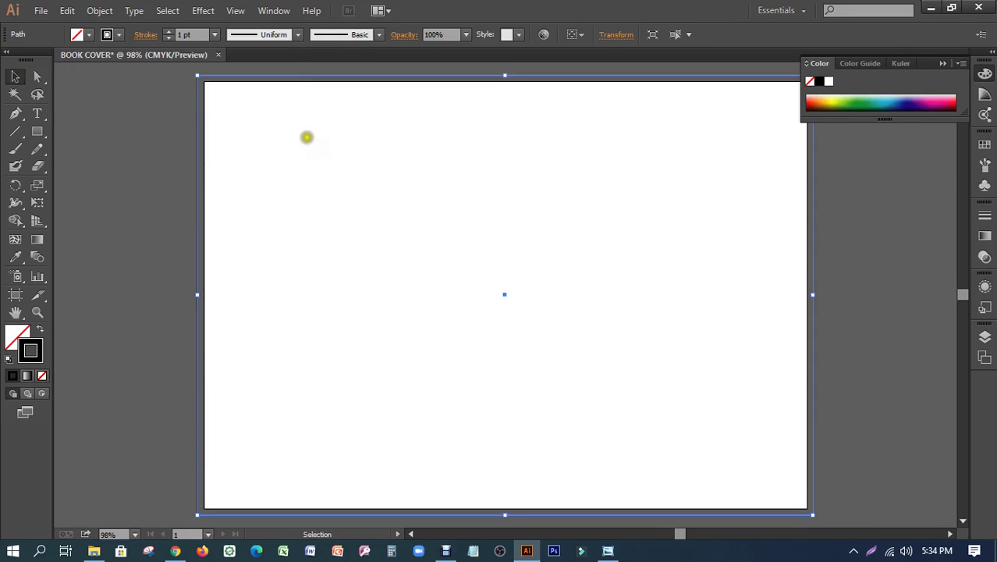
pyautogui.click(100, 10)
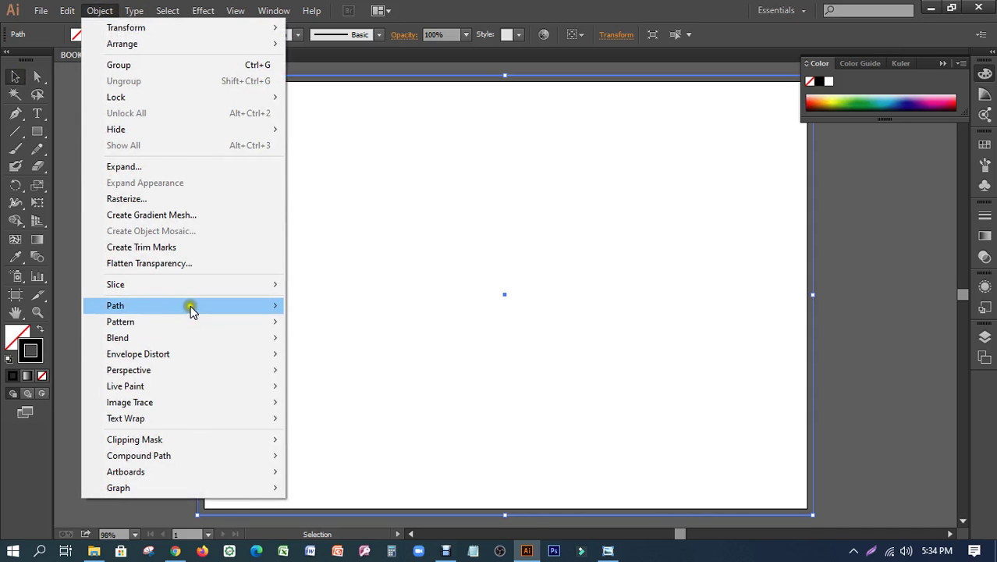
pyautogui.moveTo(116, 306)
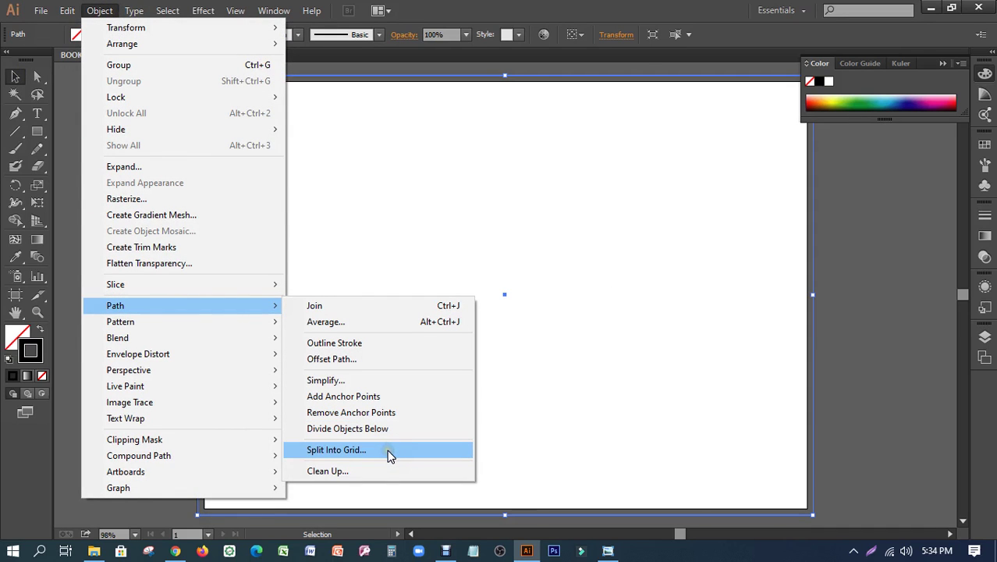
# - Set Split Into Grid to 2 columns with preview on, trying different column widths
pyautogui.click(390, 453)
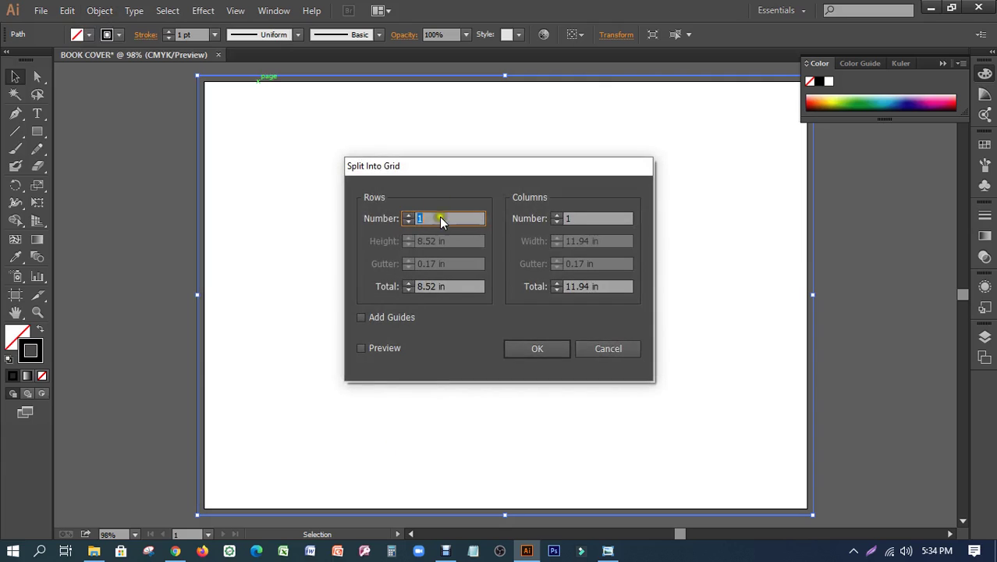
pyautogui.moveTo(424, 165); pyautogui.dragTo(187, 84)
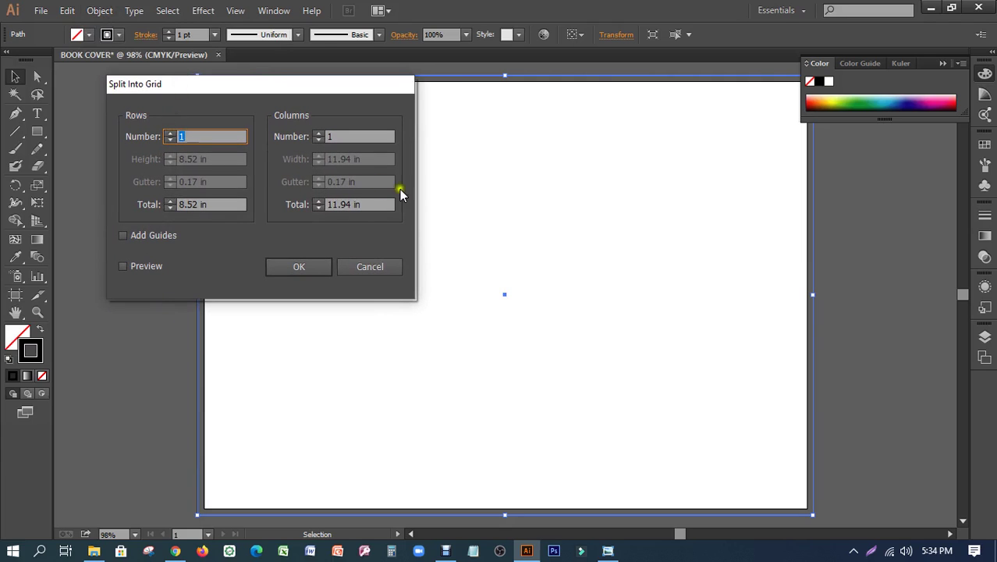
pyautogui.click(318, 133)
pyautogui.moveTo(308, 84); pyautogui.dragTo(277, 74)
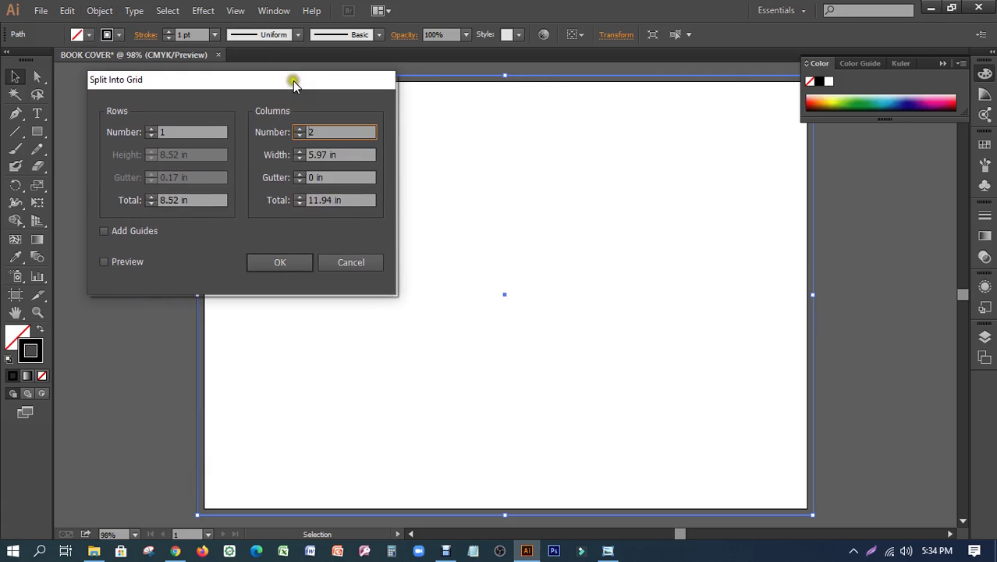
pyautogui.click(118, 256)
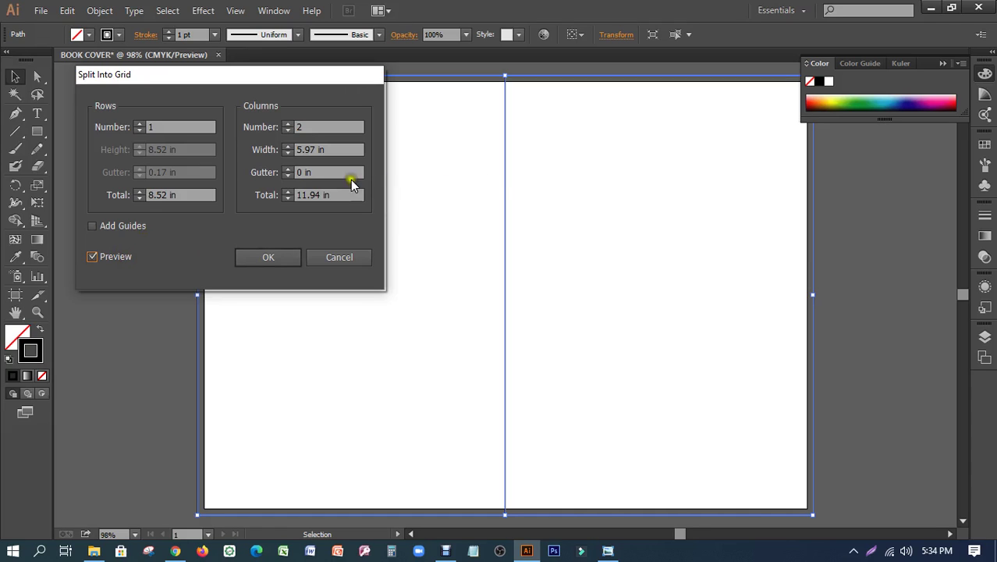
pyautogui.click(289, 150)
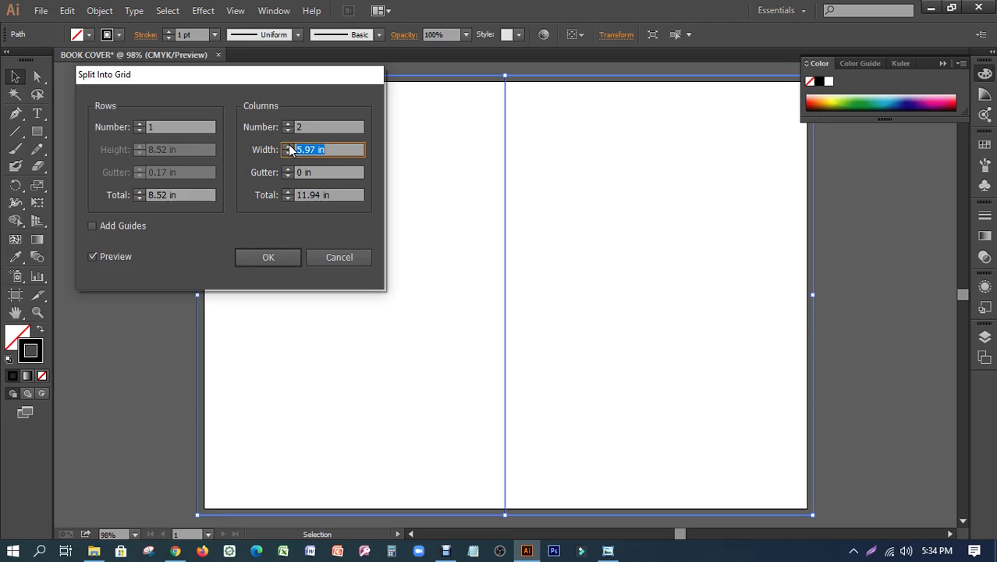
pyautogui.click(288, 153)
pyautogui.write('5.7')
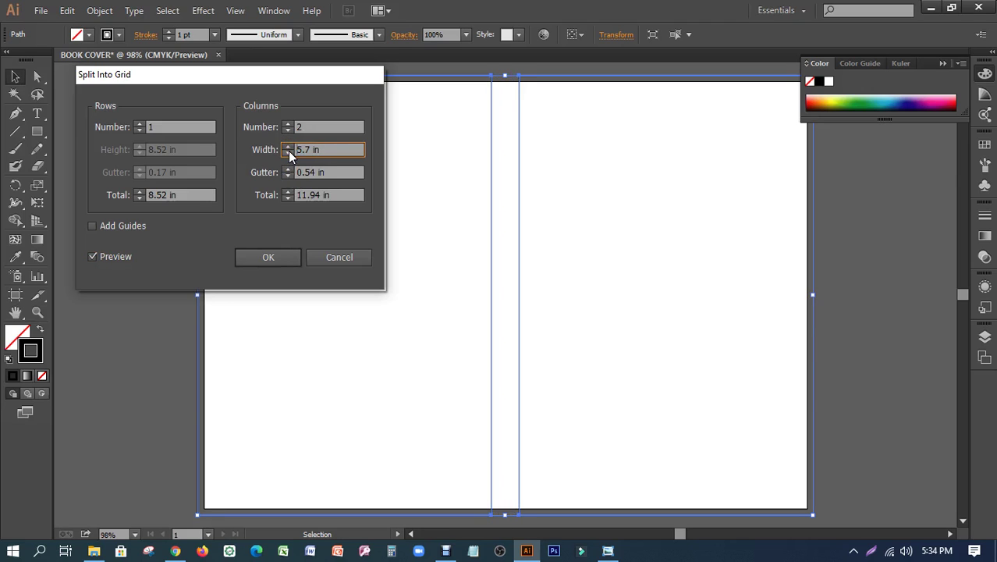
pyautogui.click(288, 153)
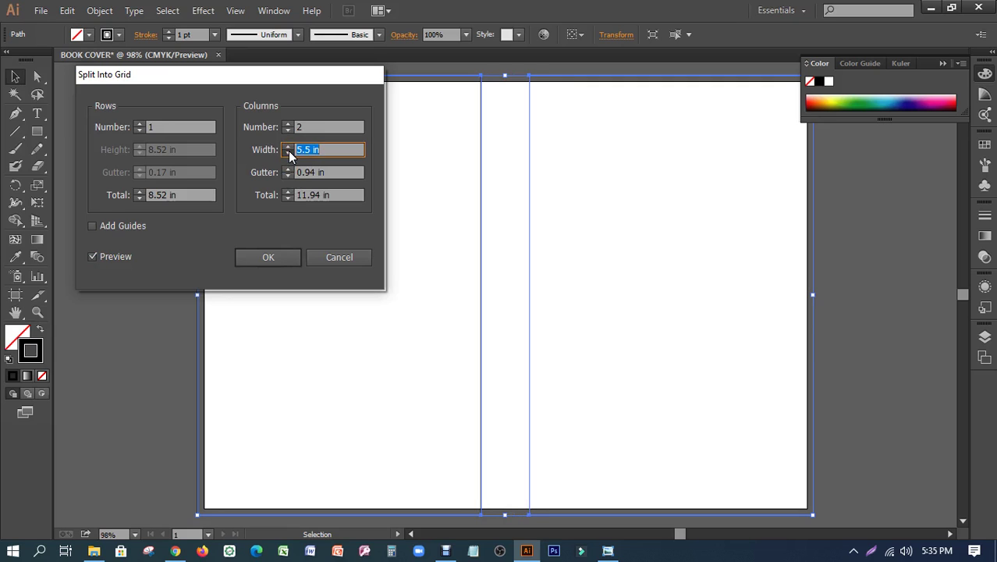
pyautogui.click(288, 153)
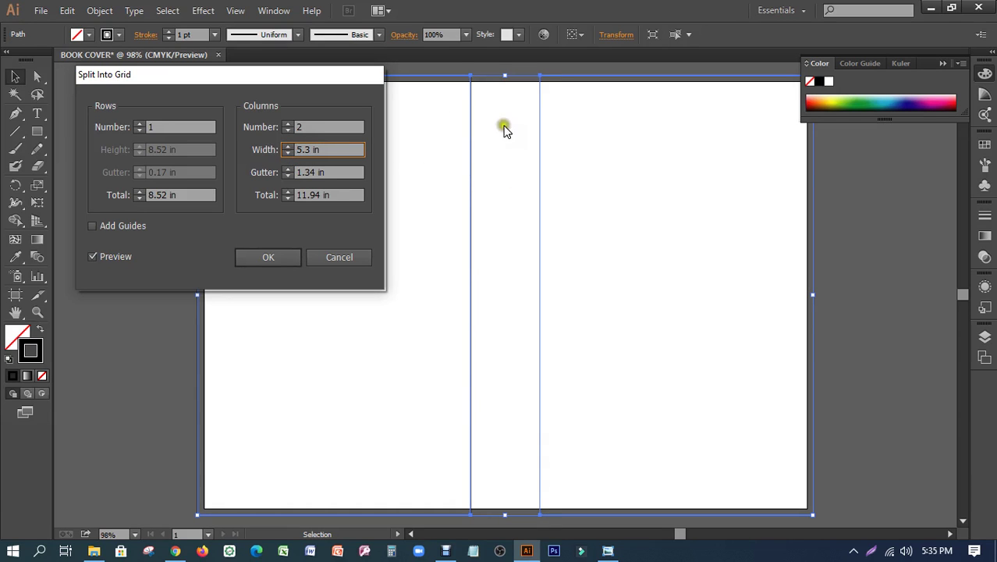
pyautogui.click(288, 146)
pyautogui.click(288, 146)
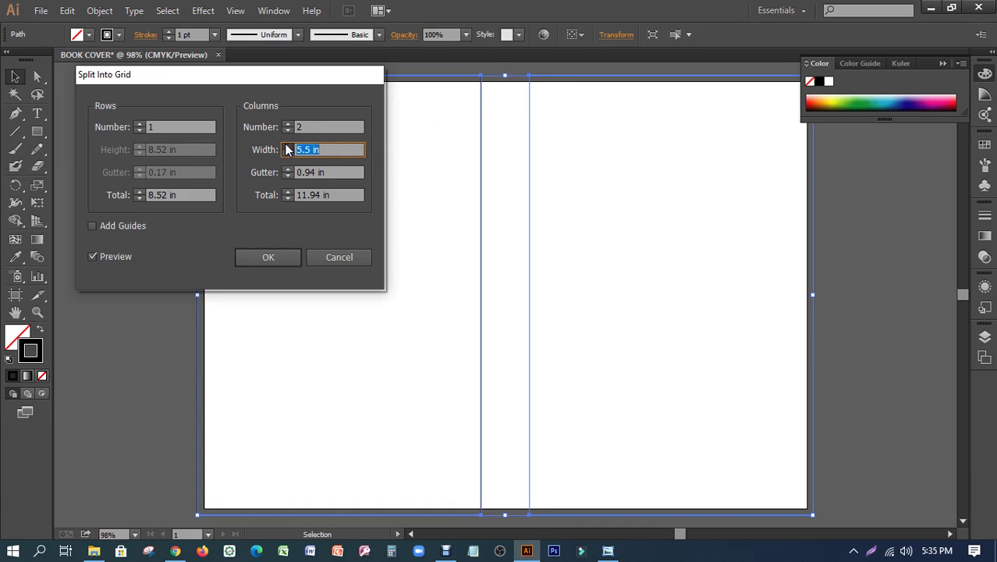
pyautogui.click(288, 146)
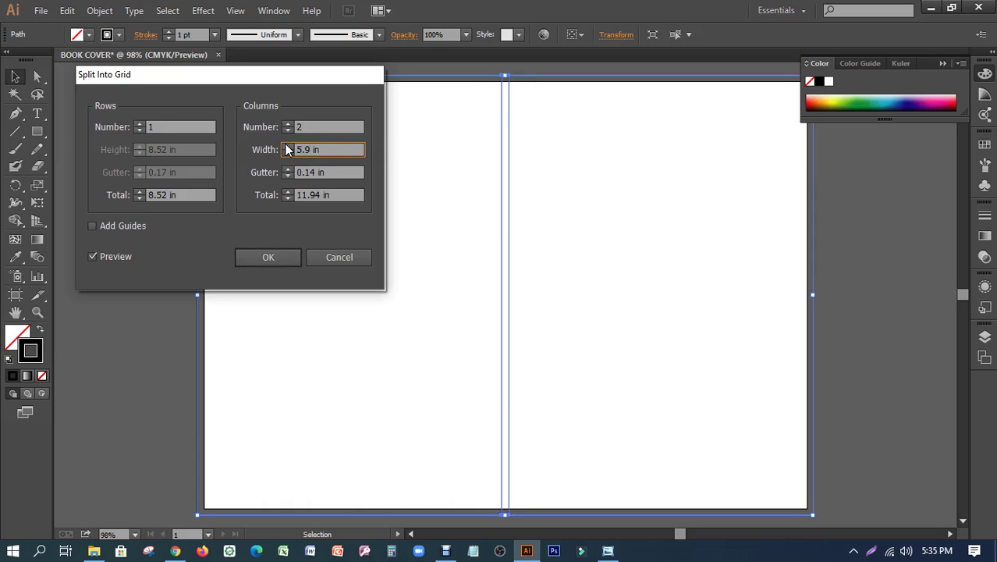
pyautogui.click(287, 153)
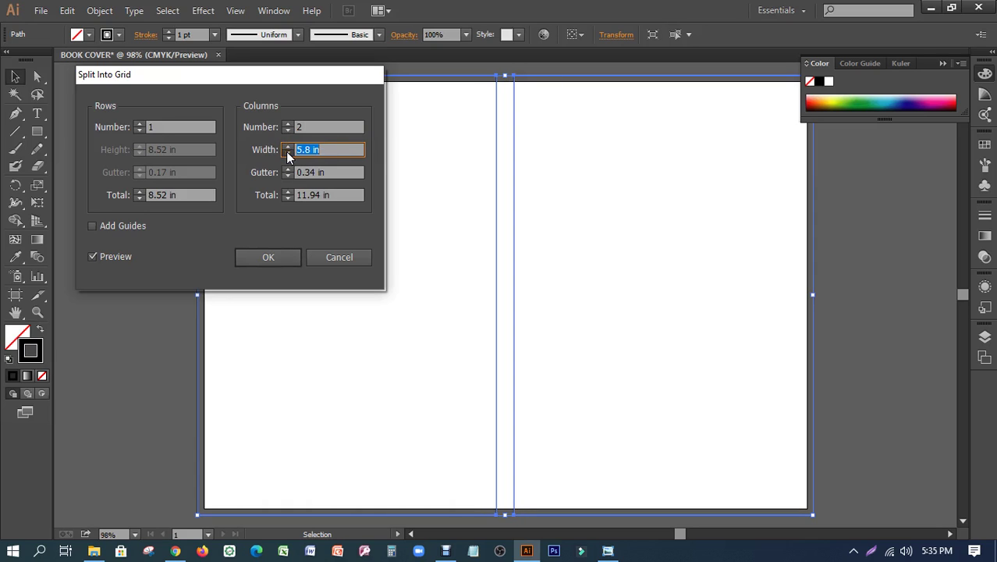
pyautogui.click(287, 146)
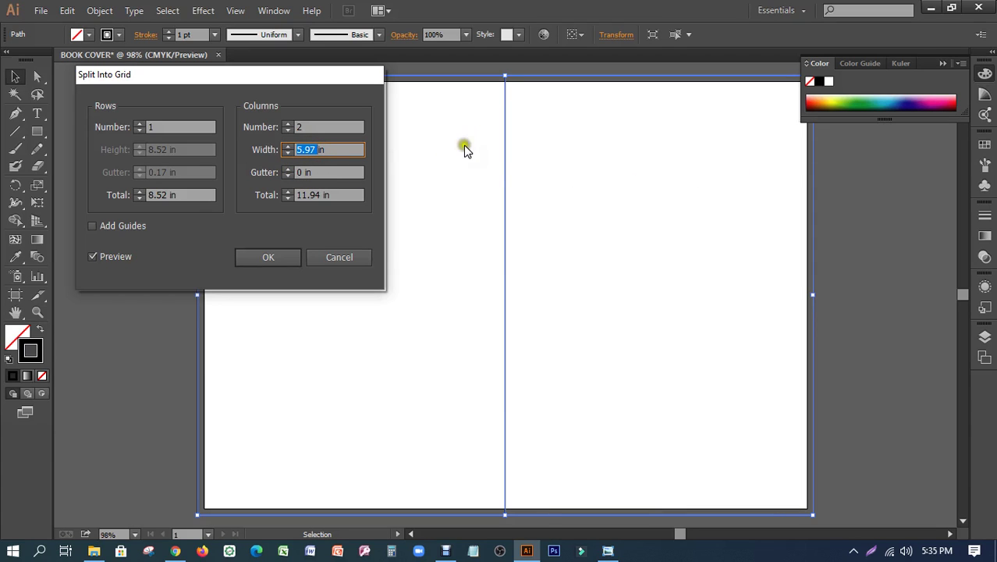
# - Set a 0.5 in gutter giving 5.72 in columns, and apply the split
pyautogui.click(288, 169)
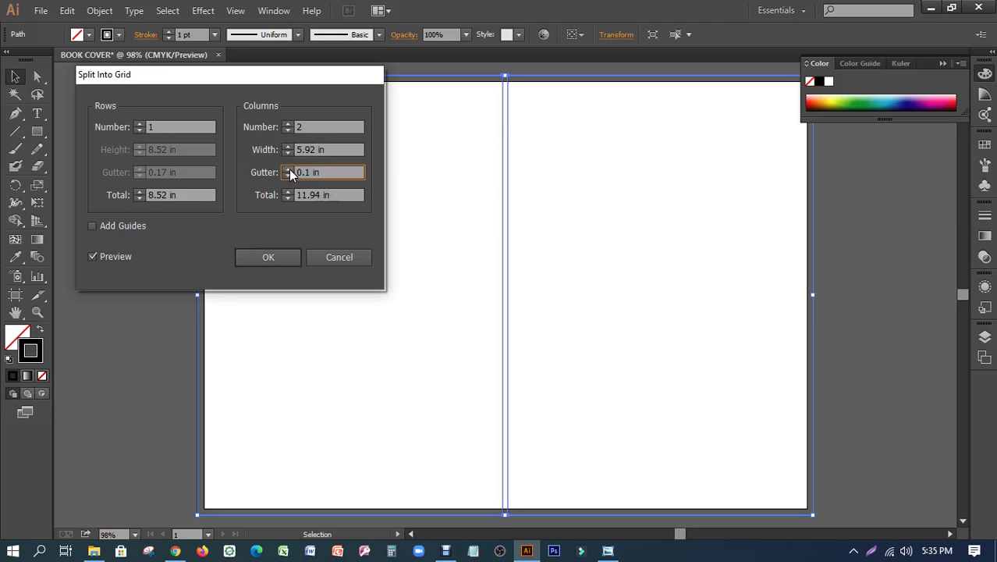
pyautogui.click(288, 169)
pyautogui.click(288, 169)
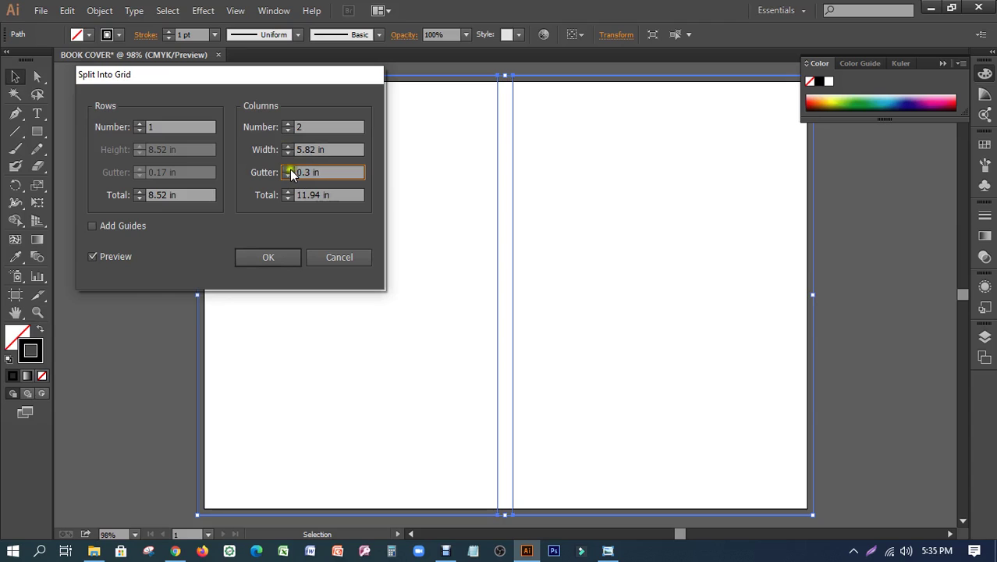
pyautogui.click(310, 174)
pyautogui.doubleClick(327, 176)
pyautogui.write('0.5')
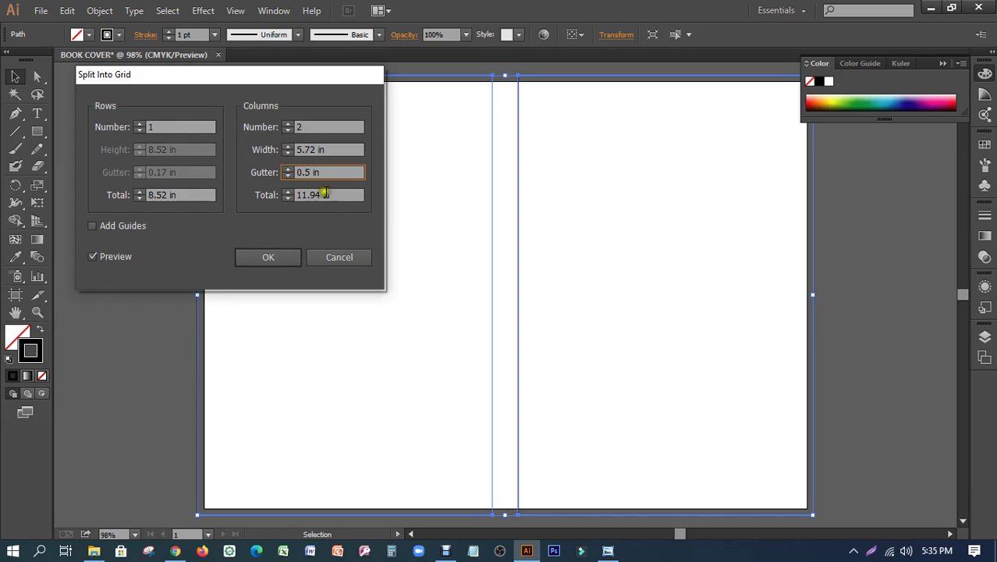
pyautogui.click(325, 195)
pyautogui.click(327, 148)
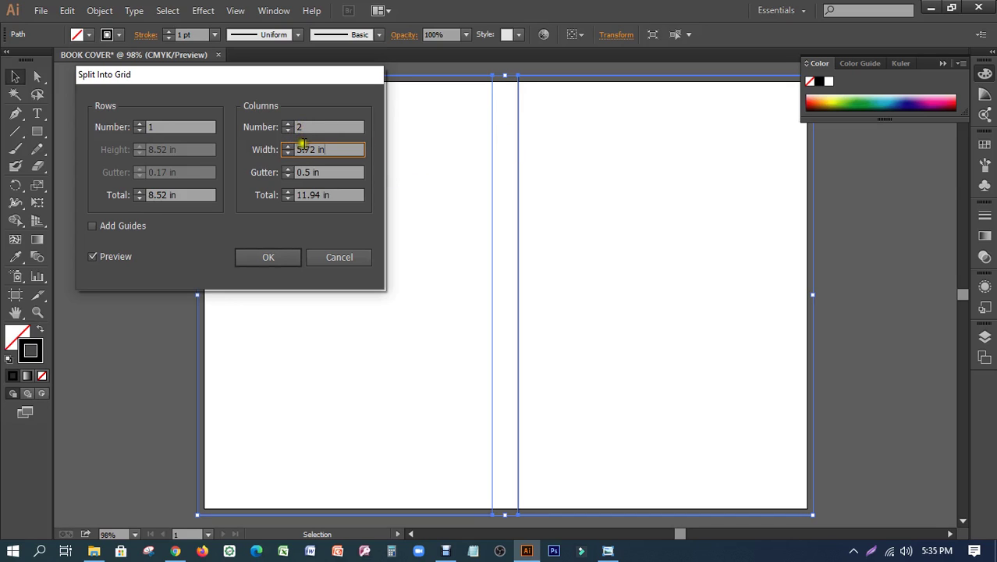
pyautogui.click(302, 174)
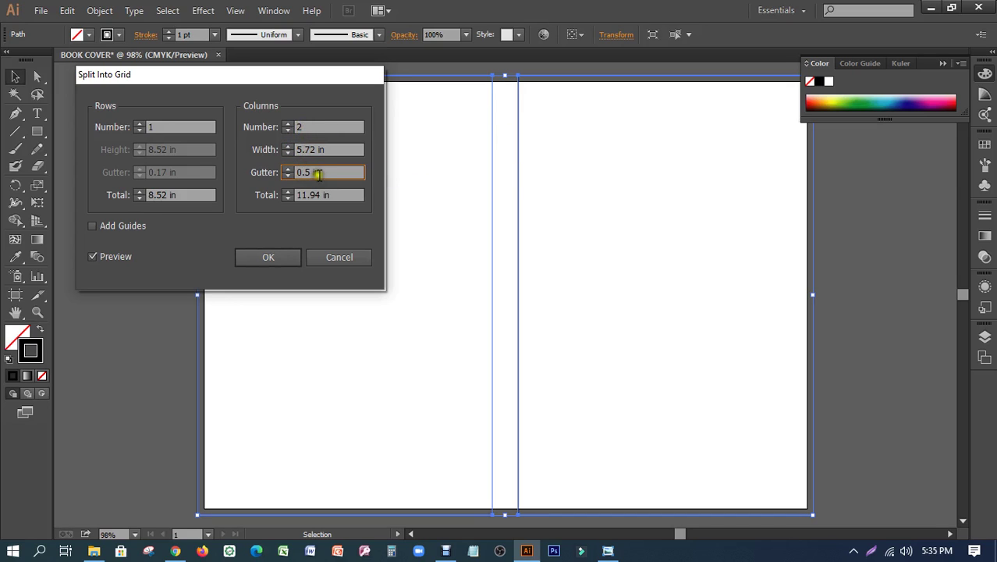
pyautogui.click(270, 262)
# - Draw a 0.5 in spine rectangle in the gutter, stretched down to the bottom bleed
pyautogui.click(160, 196)
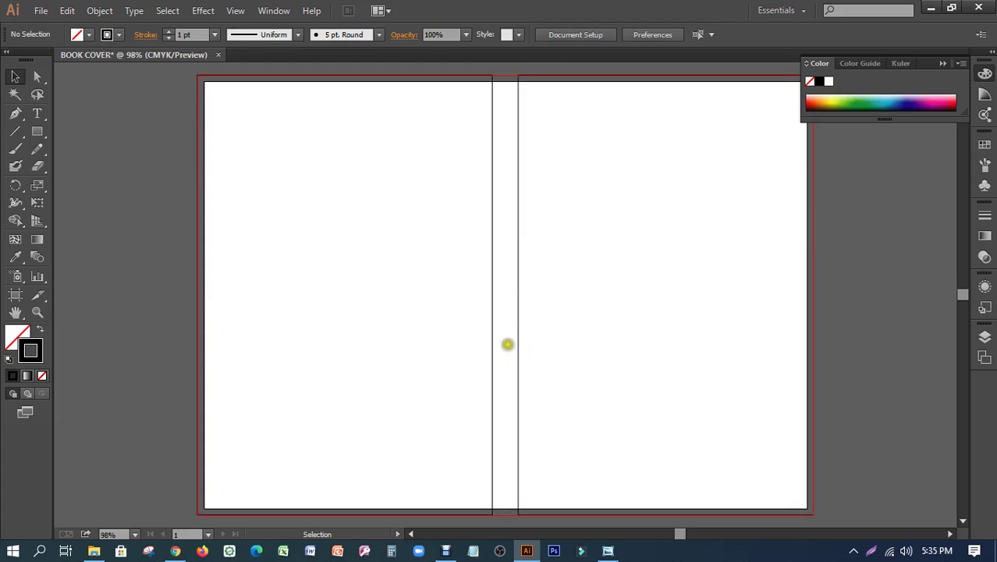
pyautogui.click(36, 132)
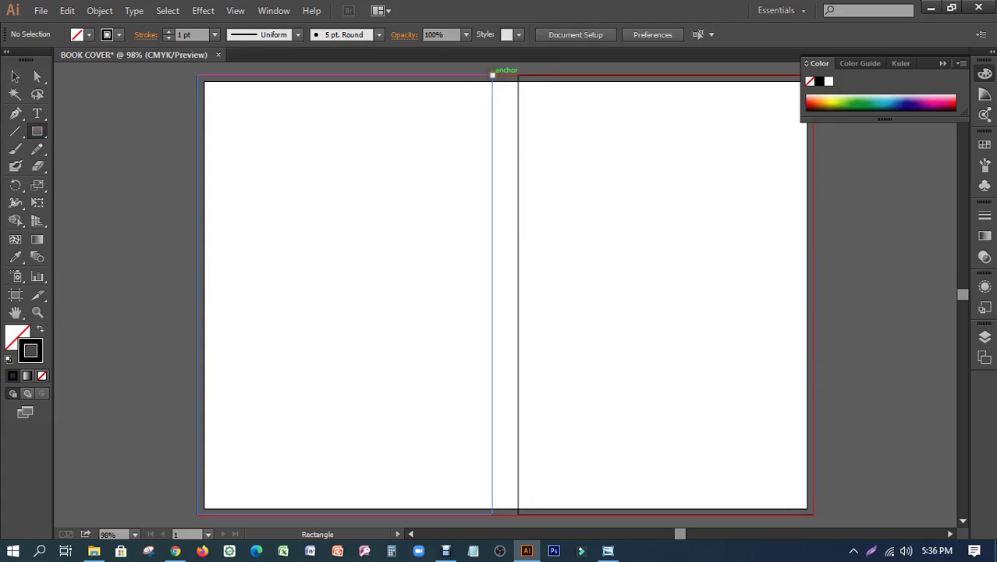
pyautogui.moveTo(492, 74); pyautogui.dragTo(518, 437)
pyautogui.scroll(-3, 539, 370)
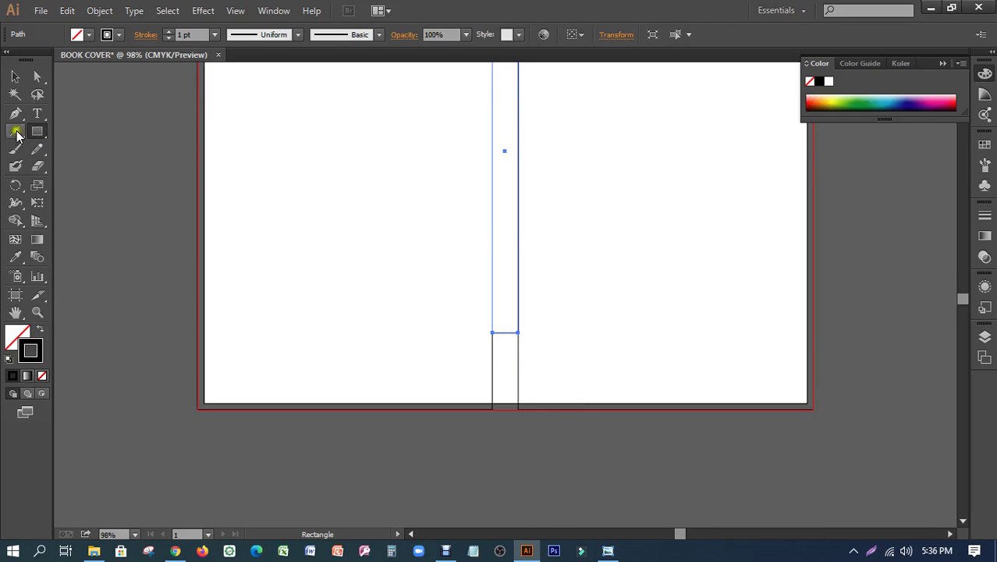
pyautogui.click(15, 76)
pyautogui.moveTo(504, 333); pyautogui.dragTo(512, 408)
pyautogui.click(541, 447)
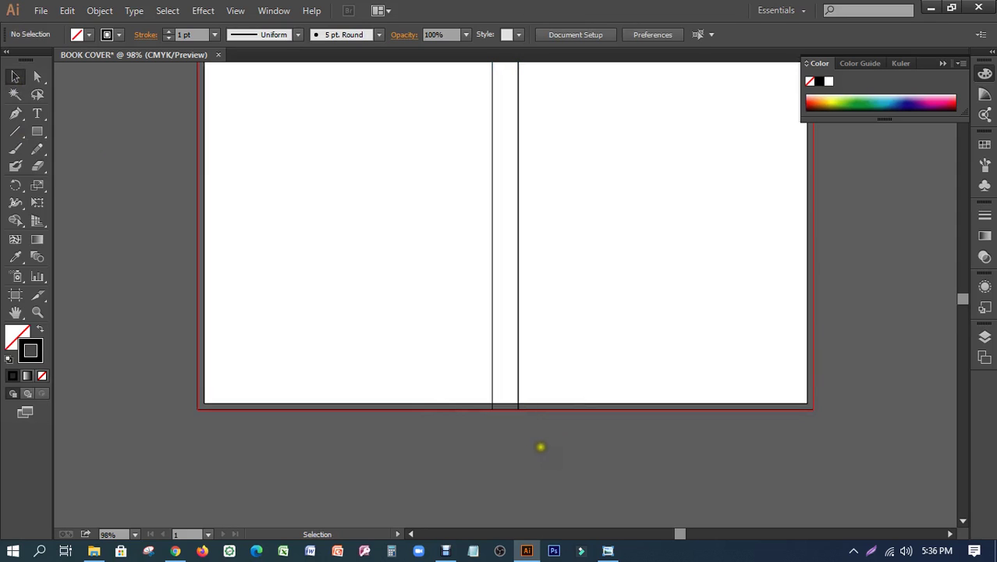
pyautogui.scroll(3, 621, 279)
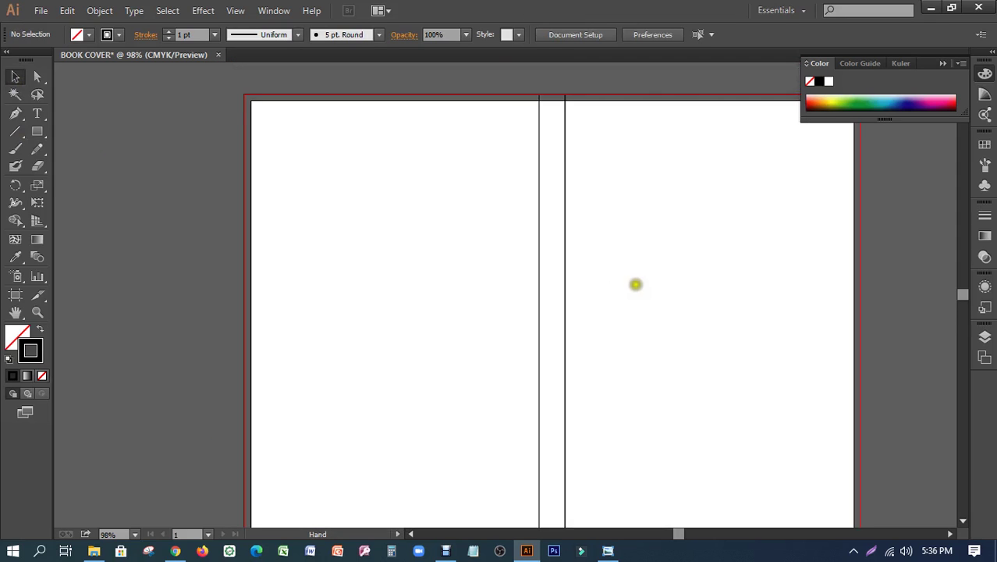
pyautogui.moveTo(559, 260); pyautogui.dragTo(628, 245)
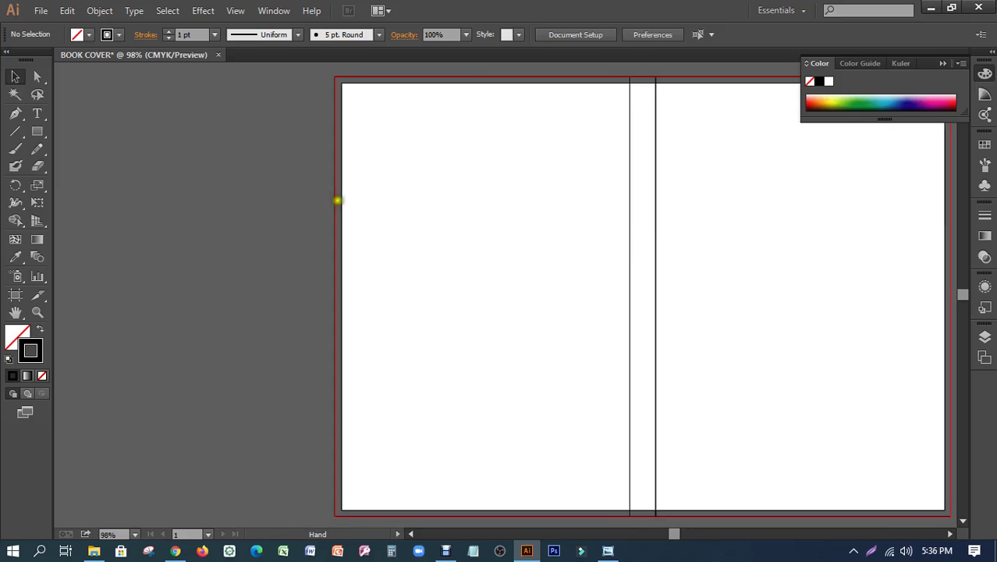
pyautogui.click(46, 11)
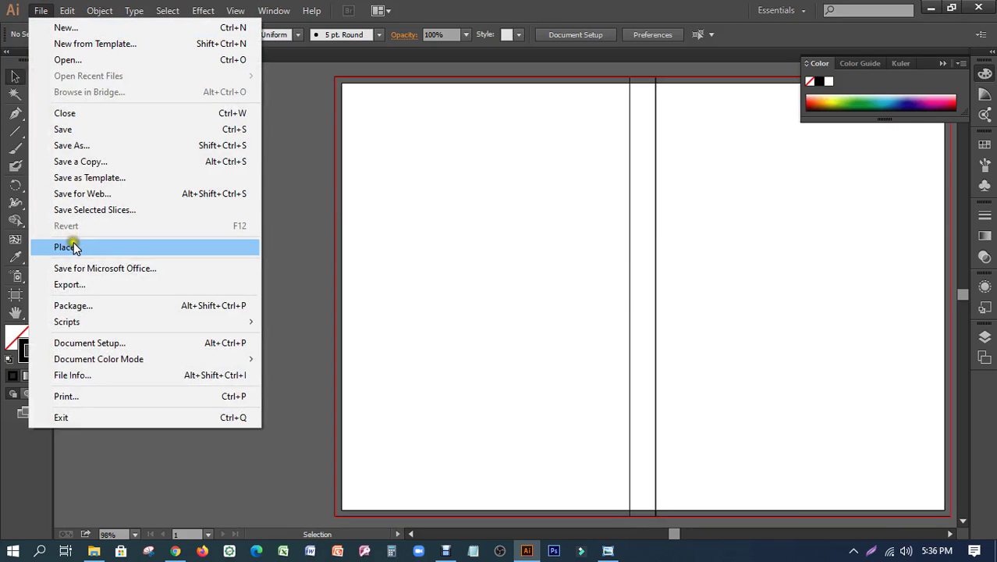
# - Place book.png from the Desktop on the pasteboard, resize it, then delete it
pyautogui.click(72, 245)
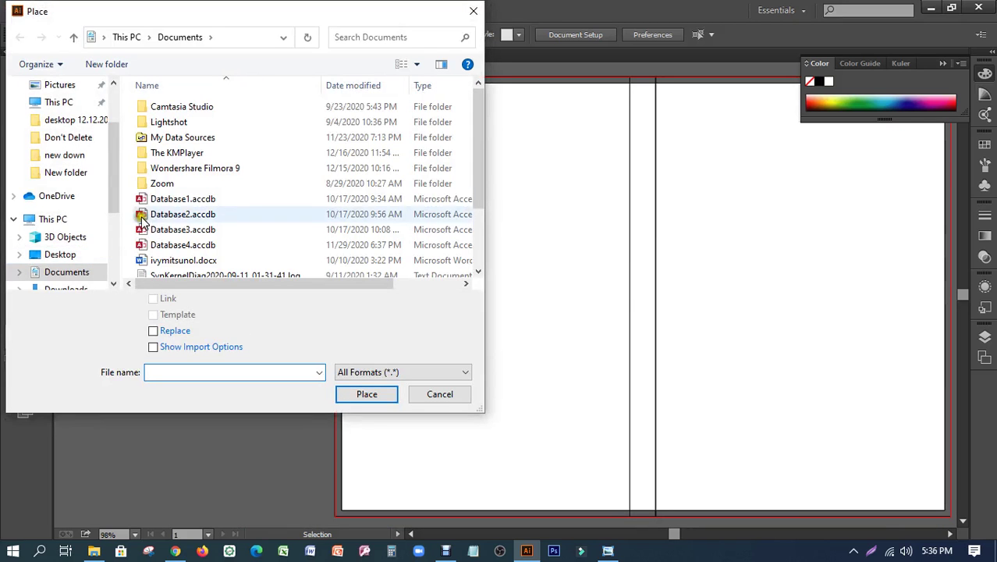
pyautogui.scroll(1, 66, 127)
pyautogui.scroll(3, 67, 124)
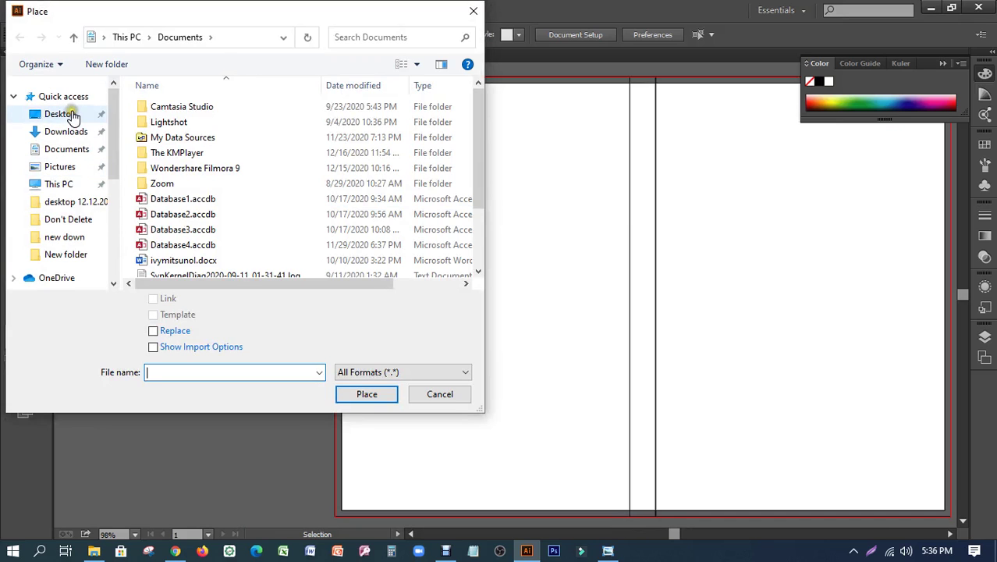
pyautogui.click(60, 114)
pyautogui.click(331, 226)
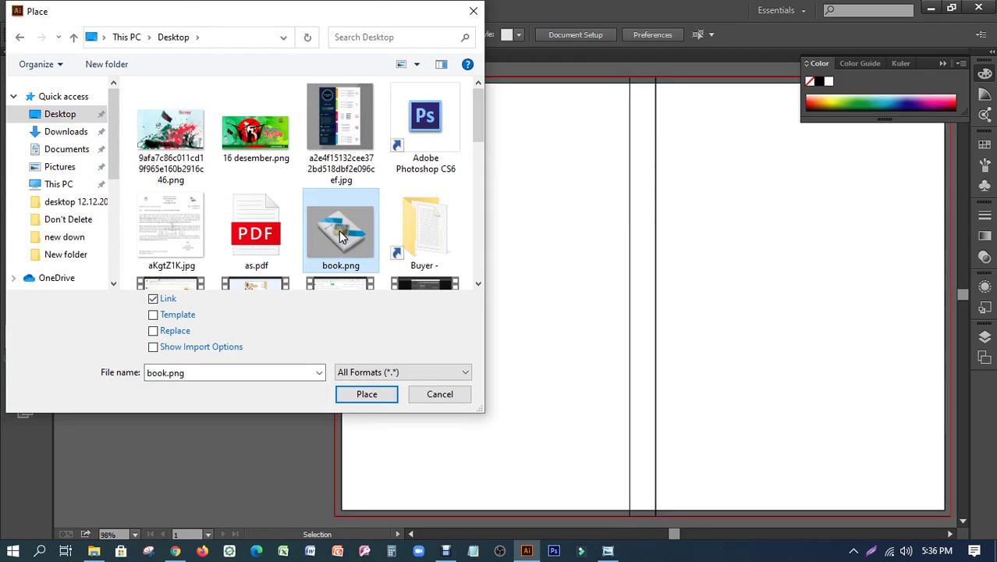
pyautogui.click(361, 393)
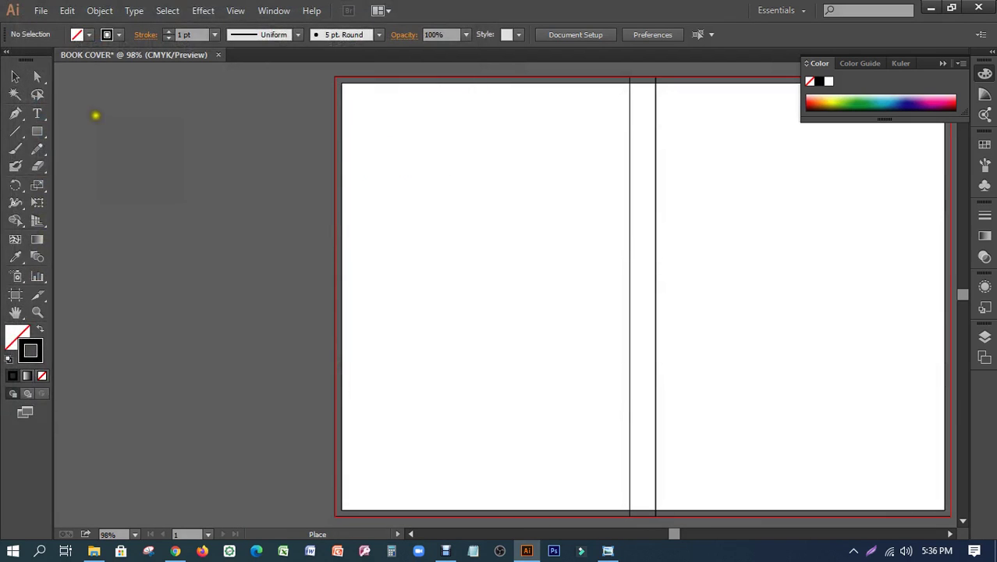
pyautogui.moveTo(69, 103); pyautogui.dragTo(326, 403)
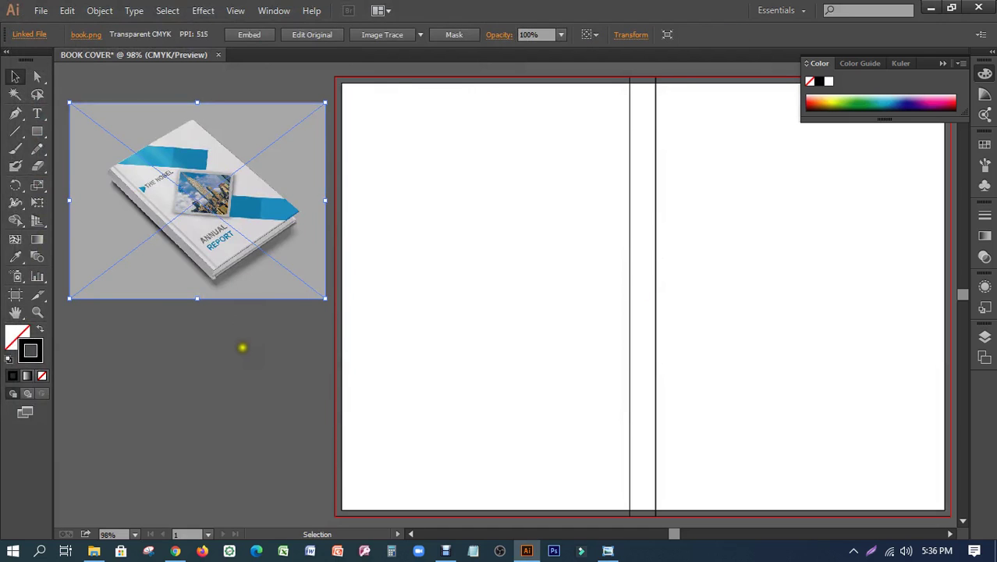
pyautogui.click(242, 347)
pyautogui.moveTo(222, 263); pyautogui.dragTo(187, 284)
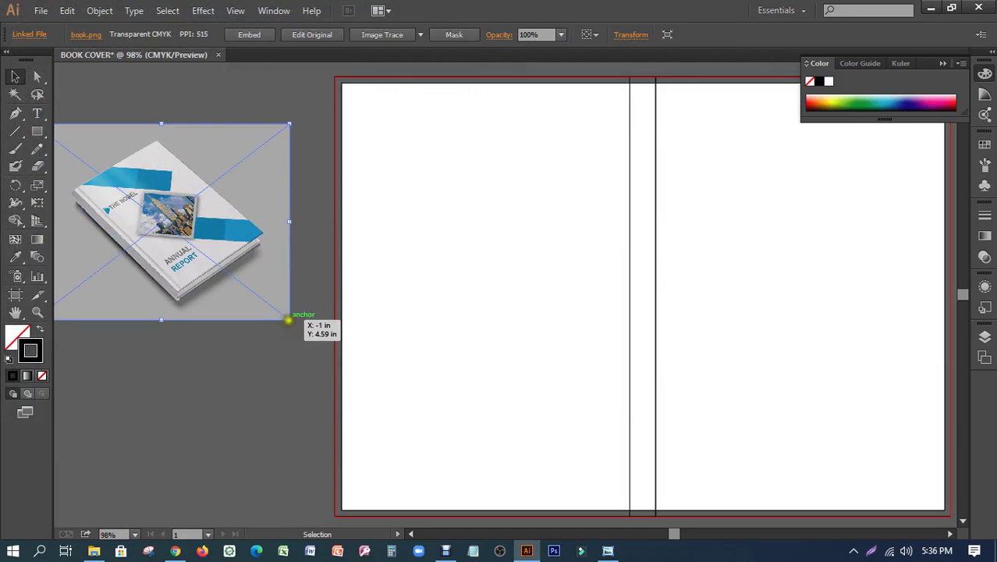
pyautogui.moveTo(289, 320); pyautogui.dragTo(341, 359)
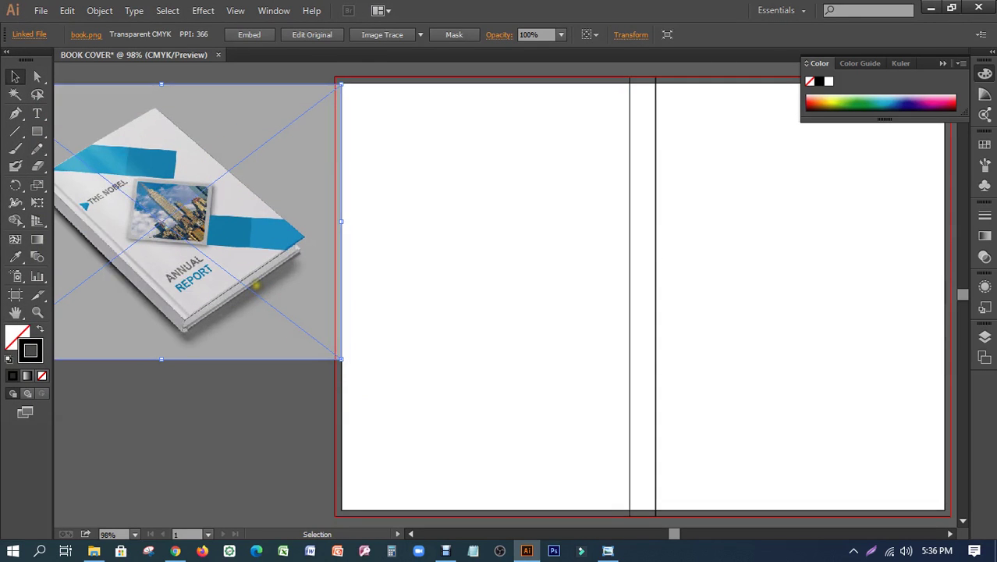
pyautogui.press('Delete')
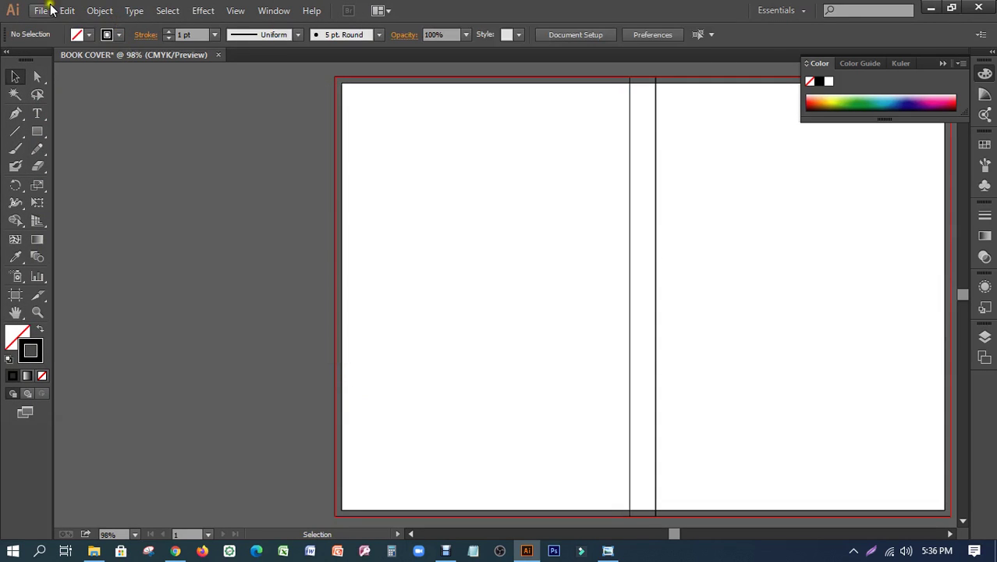
# - Place book.png again at a smaller size on the pasteboard
pyautogui.click(50, 8)
pyautogui.click(158, 248)
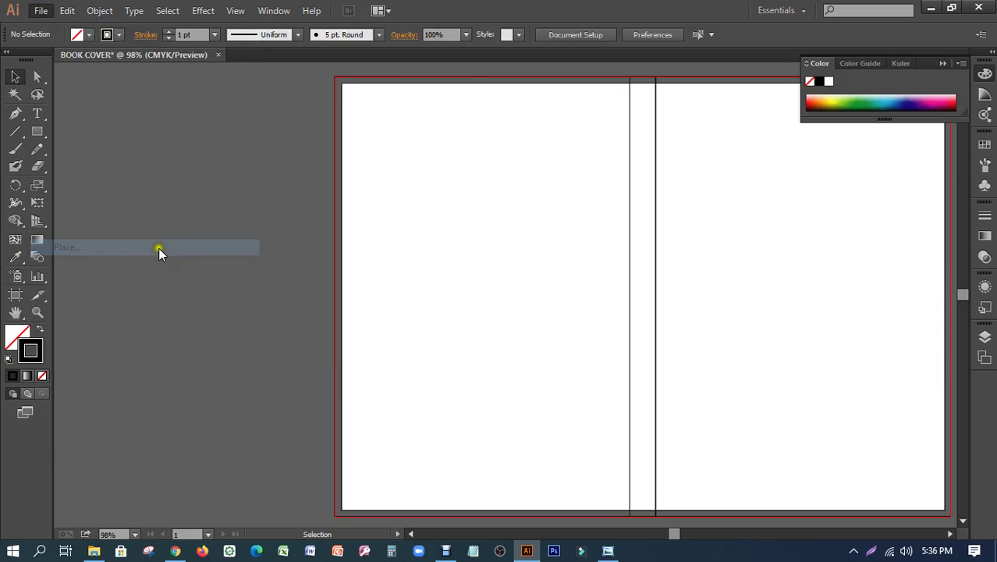
pyautogui.click(337, 247)
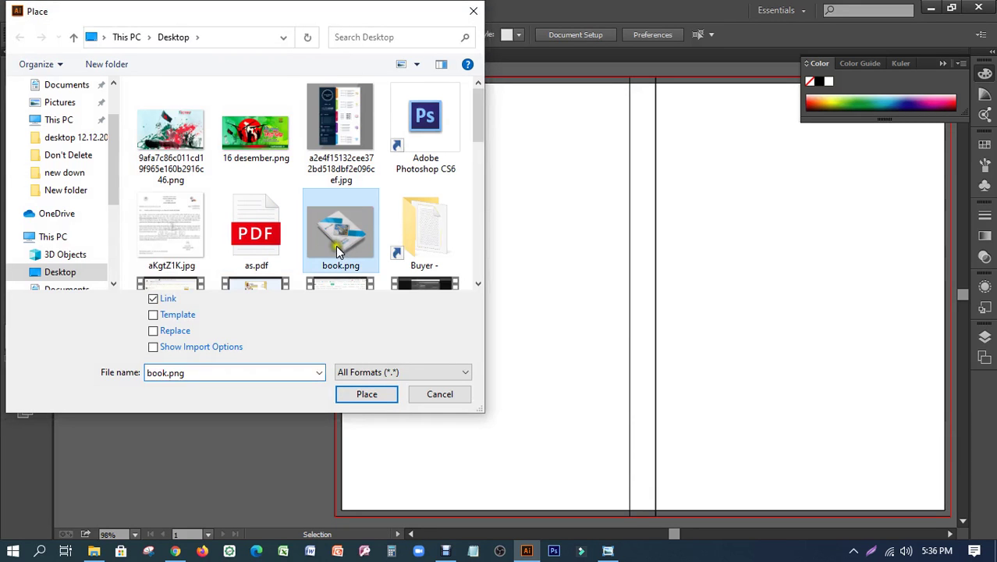
pyautogui.click(381, 393)
pyautogui.moveTo(90, 123); pyautogui.dragTo(313, 417)
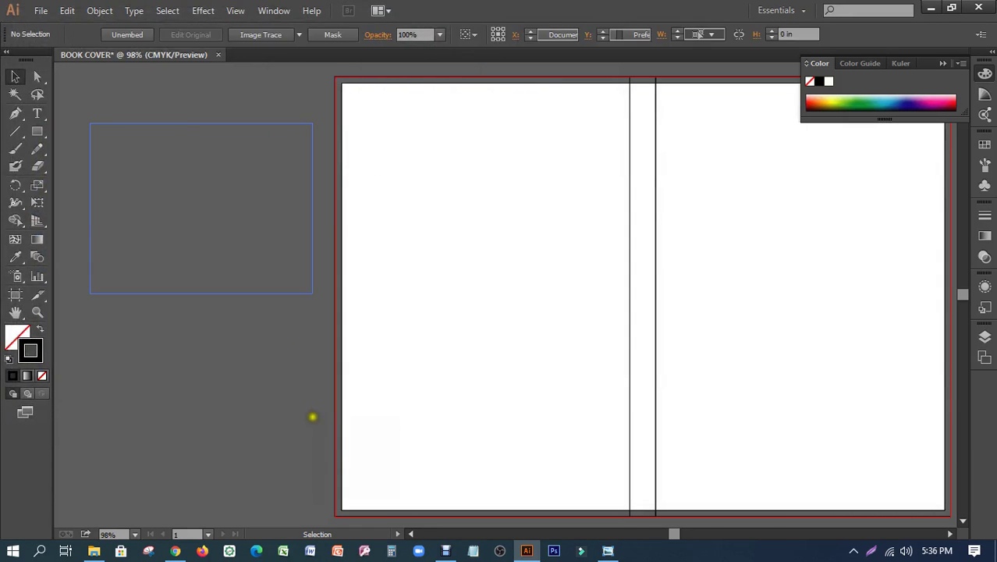
pyautogui.click(269, 367)
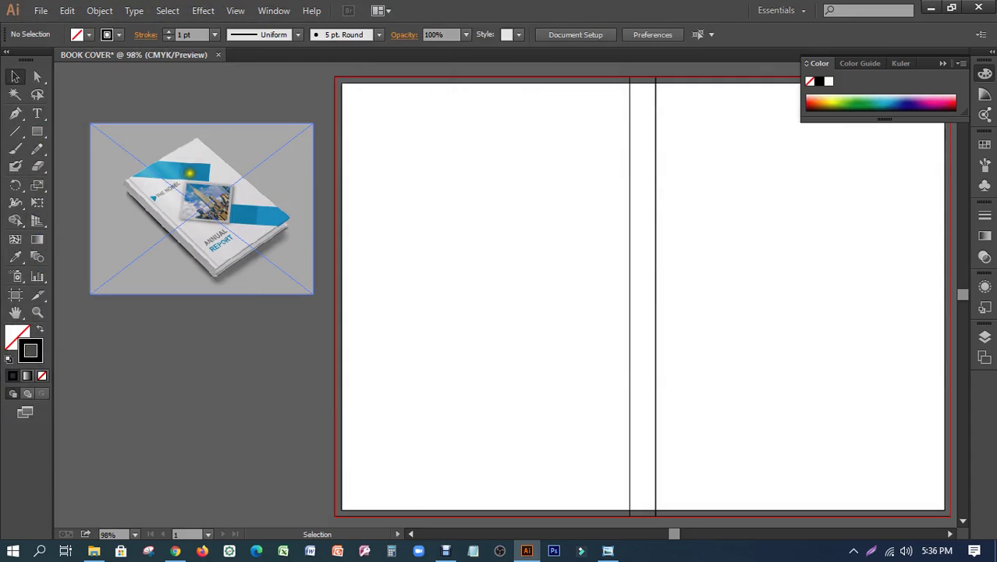
# - Fill the cover background rectangle with the reference image's grey using the Eyedropper
pyautogui.moveTo(491, 318); pyautogui.dragTo(400, 300)
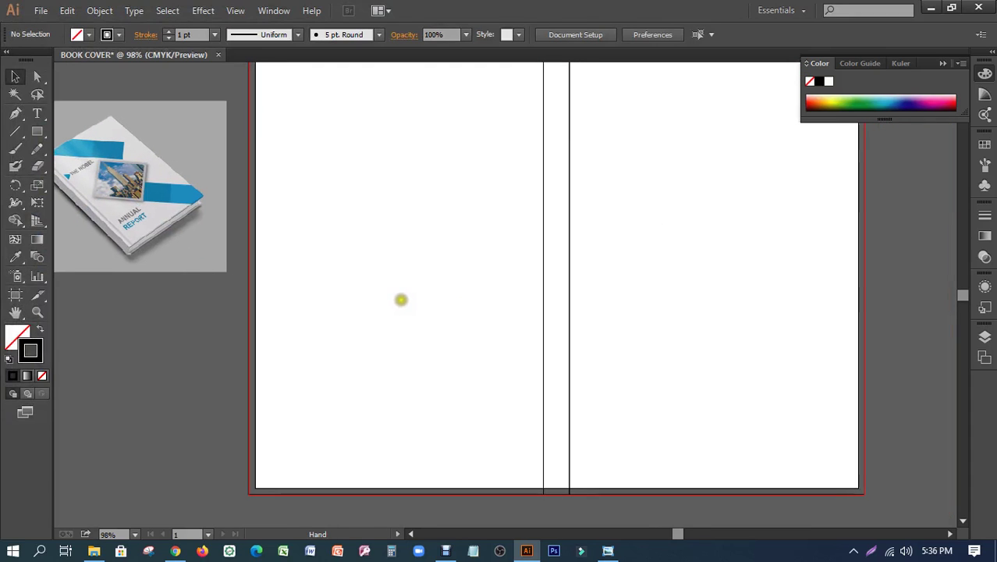
pyautogui.moveTo(899, 217)
pyautogui.mouseDown()
pyautogui.moveTo(398, 308)
pyautogui.moveTo(237, 386)
pyautogui.mouseUp()
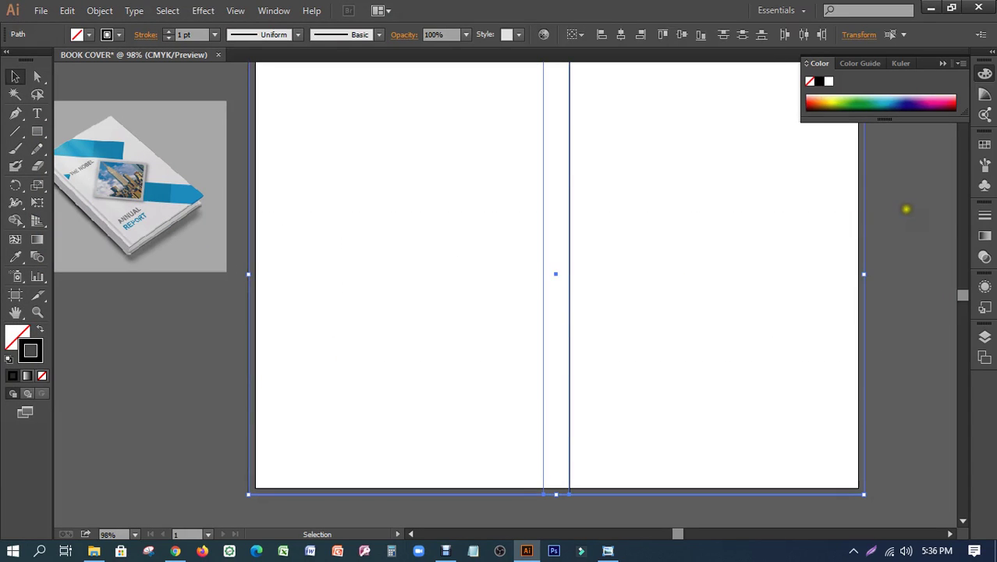
pyautogui.moveTo(906, 209); pyautogui.dragTo(243, 363)
pyautogui.click(15, 256)
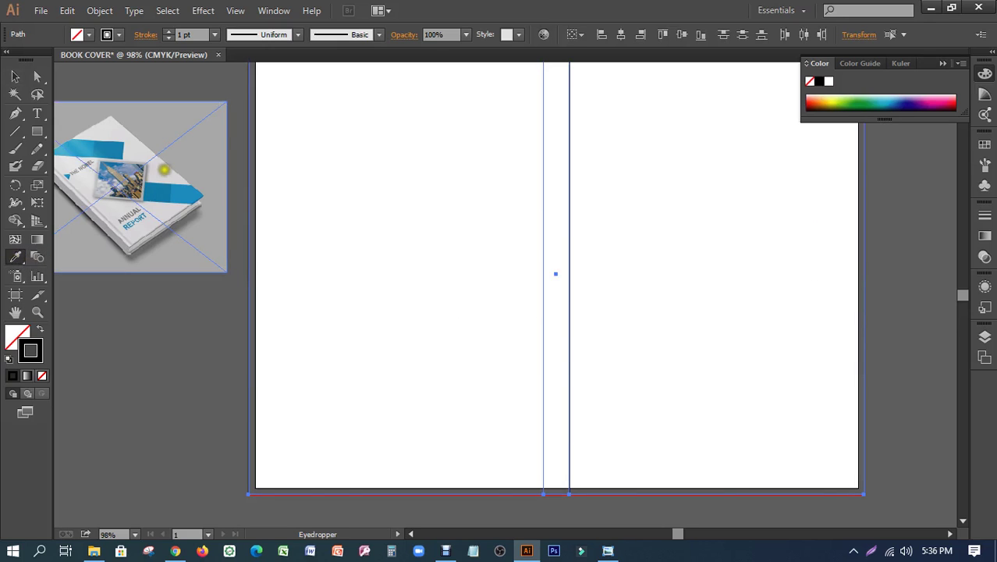
pyautogui.click(164, 171)
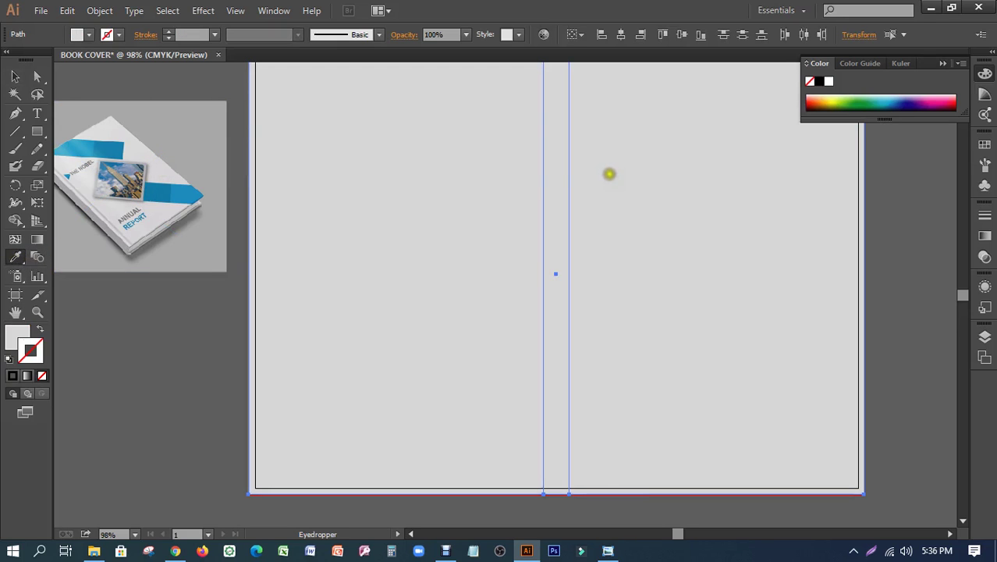
pyautogui.click(14, 75)
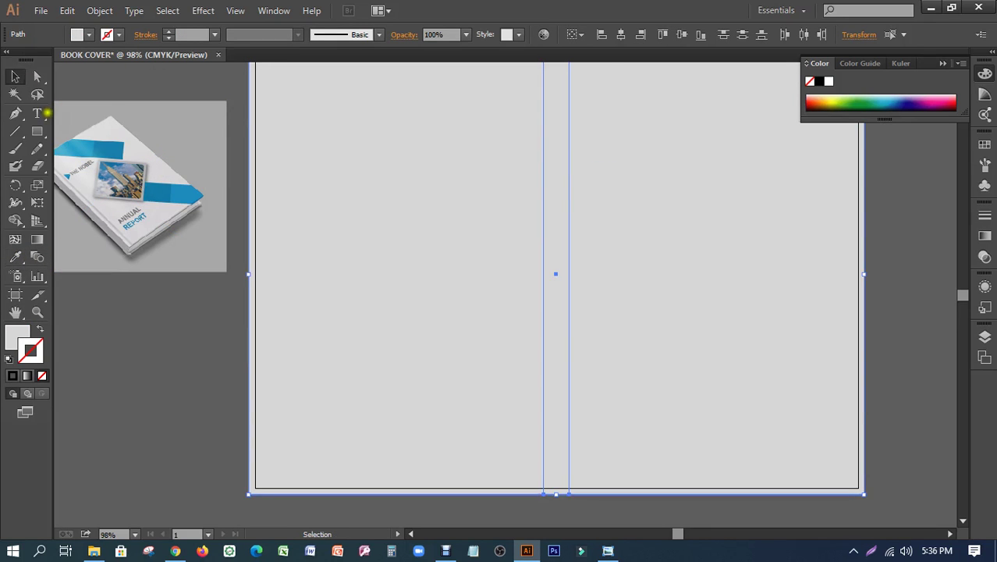
pyautogui.click(225, 306)
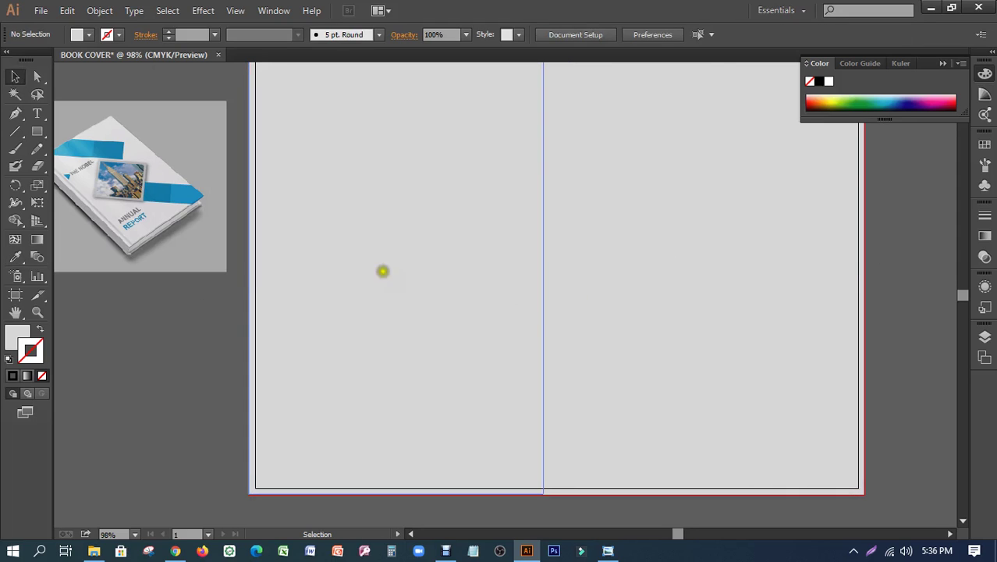
# - Give the cover rectangle a black stroke at 0.25 pt weight
pyautogui.moveTo(224, 305)
pyautogui.mouseDown()
pyautogui.moveTo(500, 318)
pyautogui.moveTo(891, 302)
pyautogui.mouseUp()
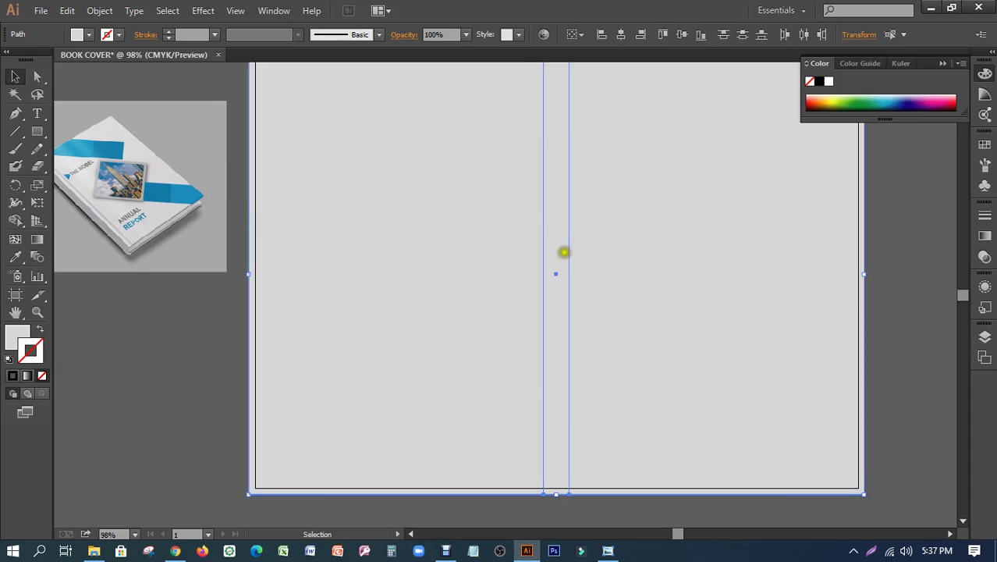
pyautogui.click(821, 81)
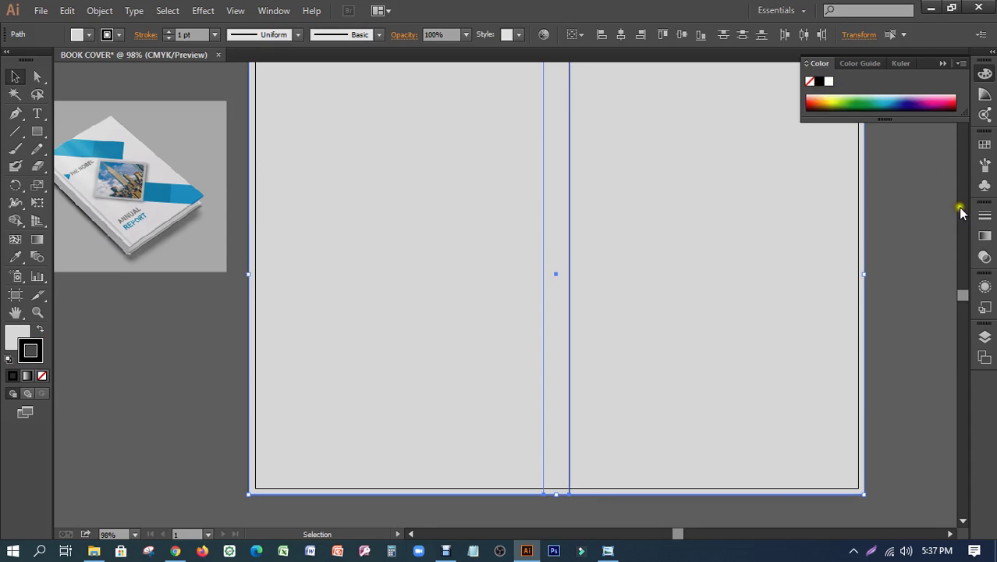
pyautogui.click(984, 216)
pyautogui.click(892, 224)
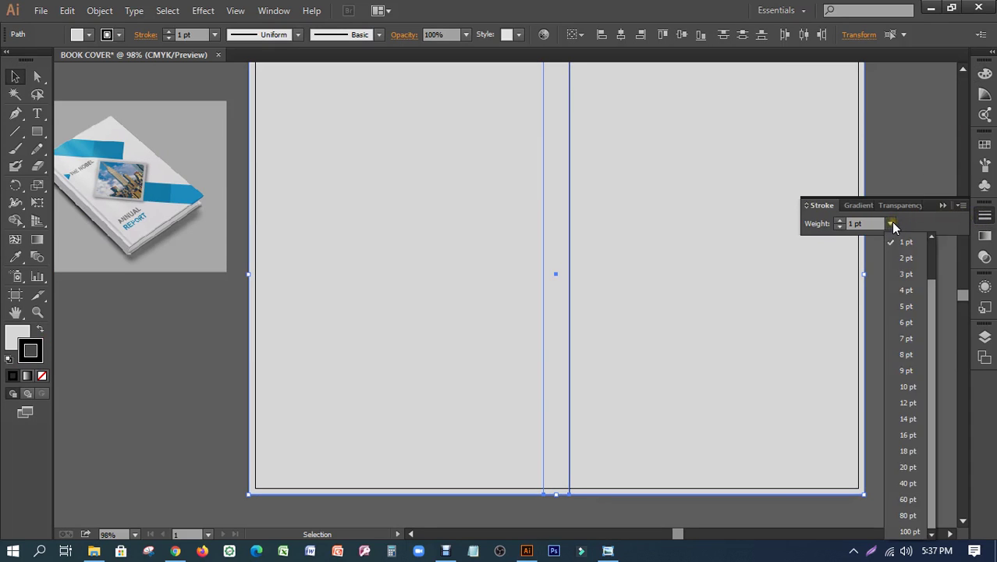
pyautogui.click(907, 239)
pyautogui.click(892, 224)
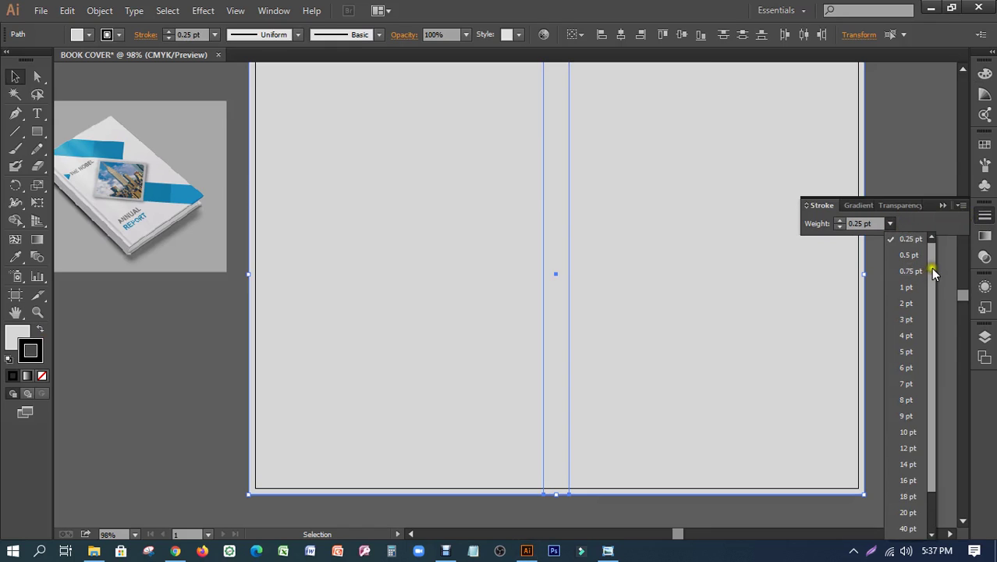
pyautogui.click(910, 237)
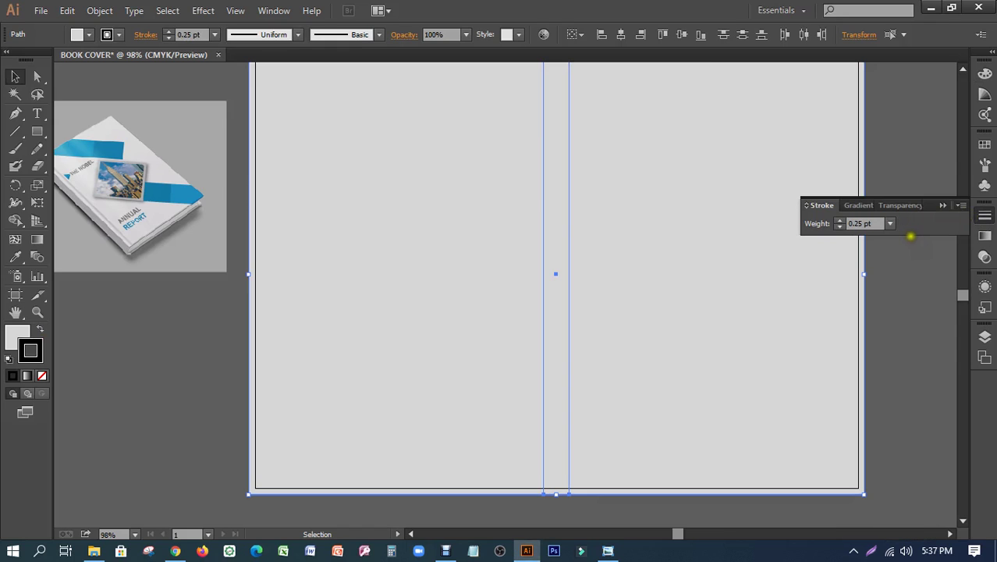
# - Move the book reference image just left of the cover, then zoom to 200% on the top edge
pyautogui.click(156, 355)
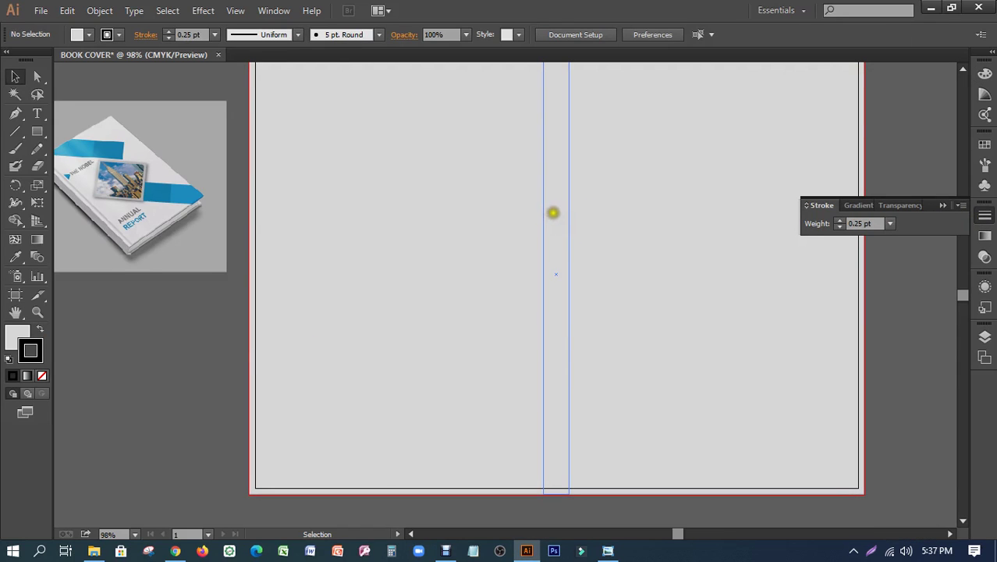
pyautogui.moveTo(556, 203); pyautogui.dragTo(528, 274)
pyautogui.moveTo(160, 256); pyautogui.dragTo(152, 240)
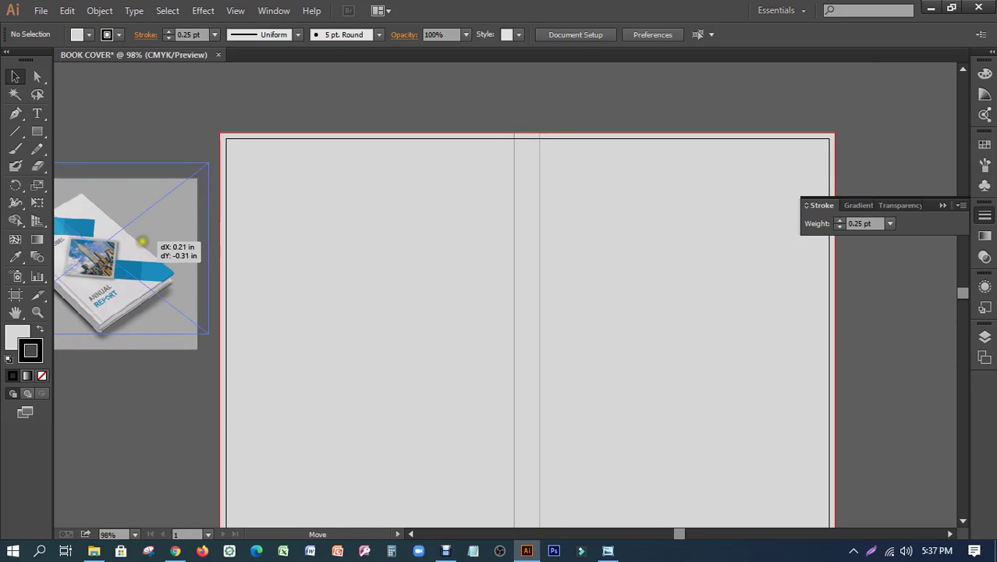
pyautogui.click(125, 379)
pyautogui.moveTo(79, 209); pyautogui.dragTo(108, 185)
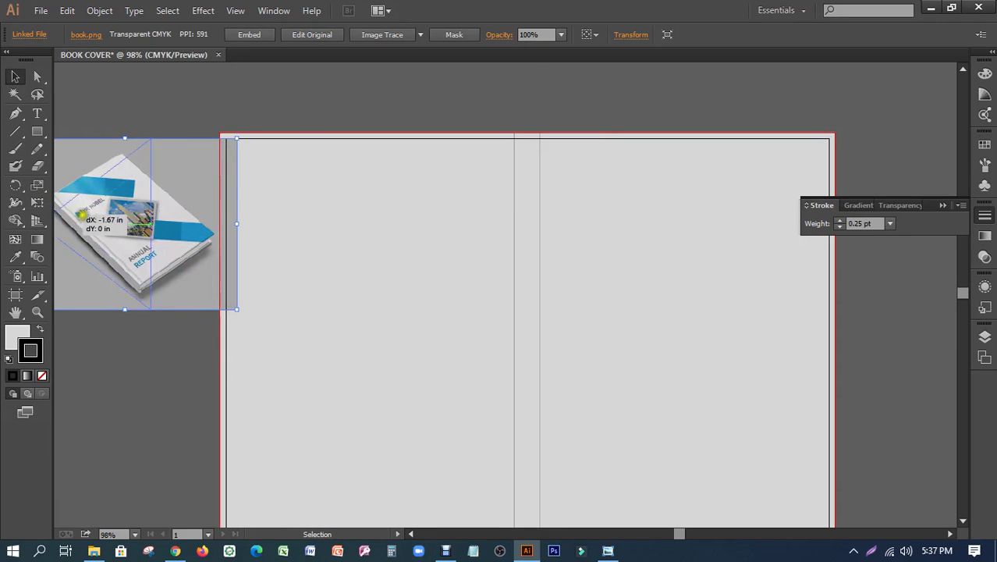
pyautogui.moveTo(154, 212); pyautogui.dragTo(57, 214)
pyautogui.moveTo(702, 238)
pyautogui.mouseDown()
pyautogui.moveTo(563, 223)
pyautogui.moveTo(521, 256)
pyautogui.mouseUp()
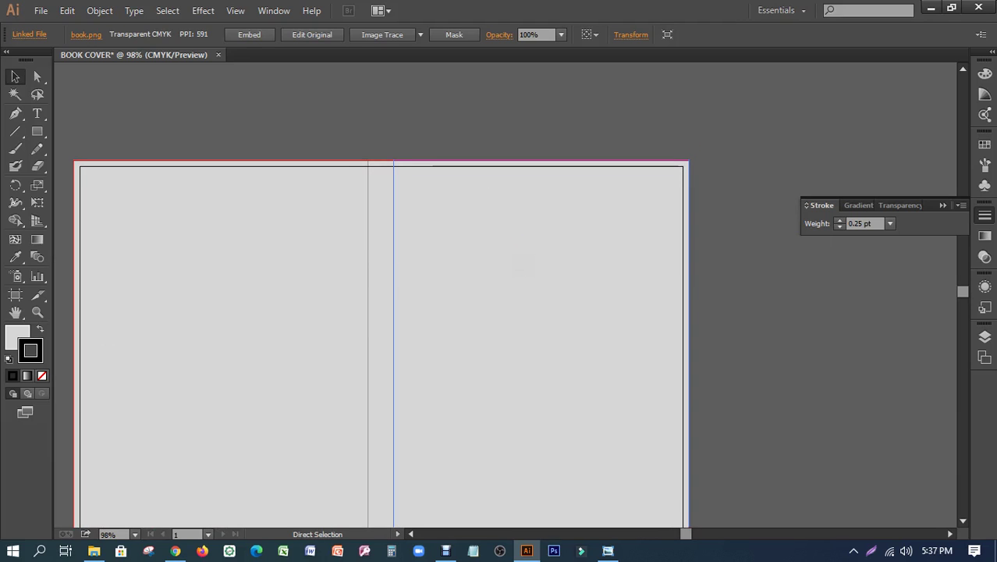
pyautogui.hotkey('ctrl', '=')
pyautogui.hotkey('ctrl', '=')
pyautogui.hotkey('ctrl', '=')
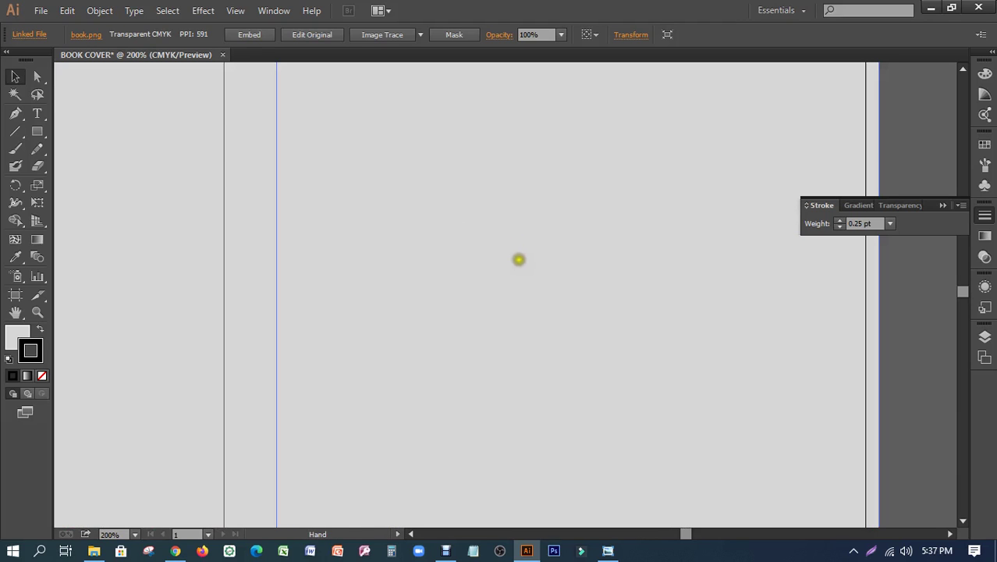
pyautogui.moveTo(519, 259); pyautogui.dragTo(543, 341)
pyautogui.click(349, 116)
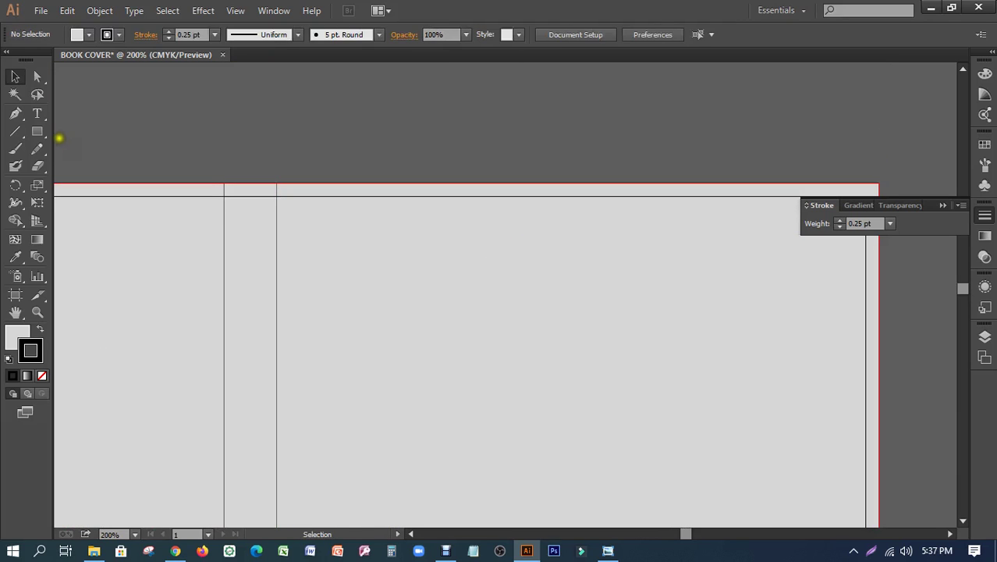
# - Draw a tall cyan-filled rectangle with no stroke across the cover's top edge
pyautogui.click(37, 132)
pyautogui.moveTo(409, 119); pyautogui.dragTo(551, 469)
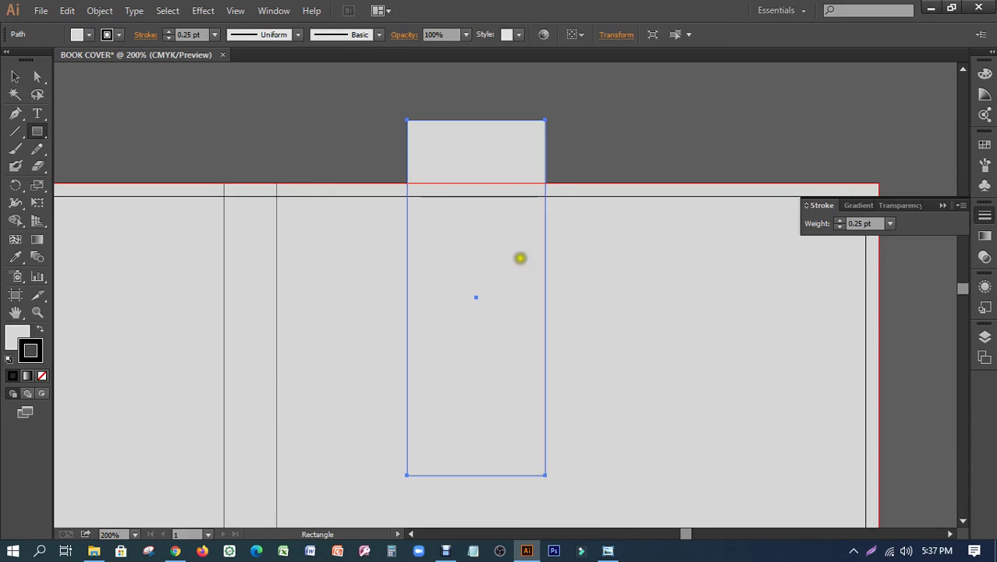
pyautogui.click(40, 377)
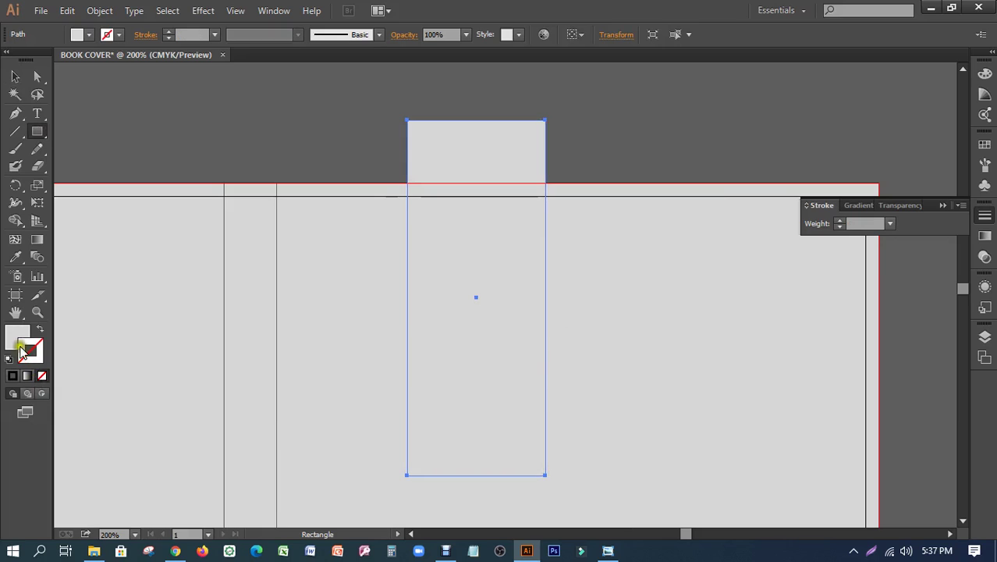
pyautogui.click(17, 337)
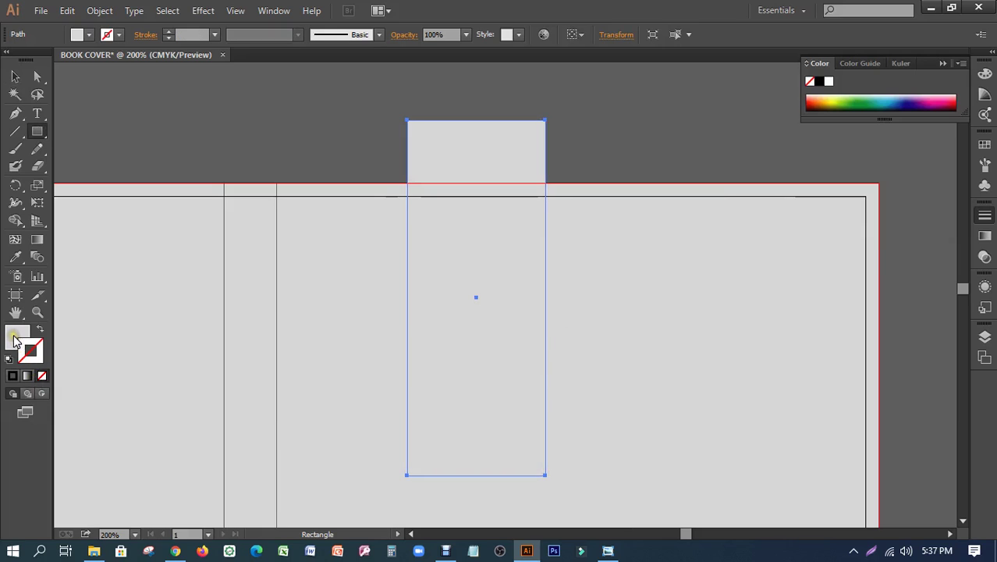
pyautogui.click(984, 144)
pyautogui.click(875, 149)
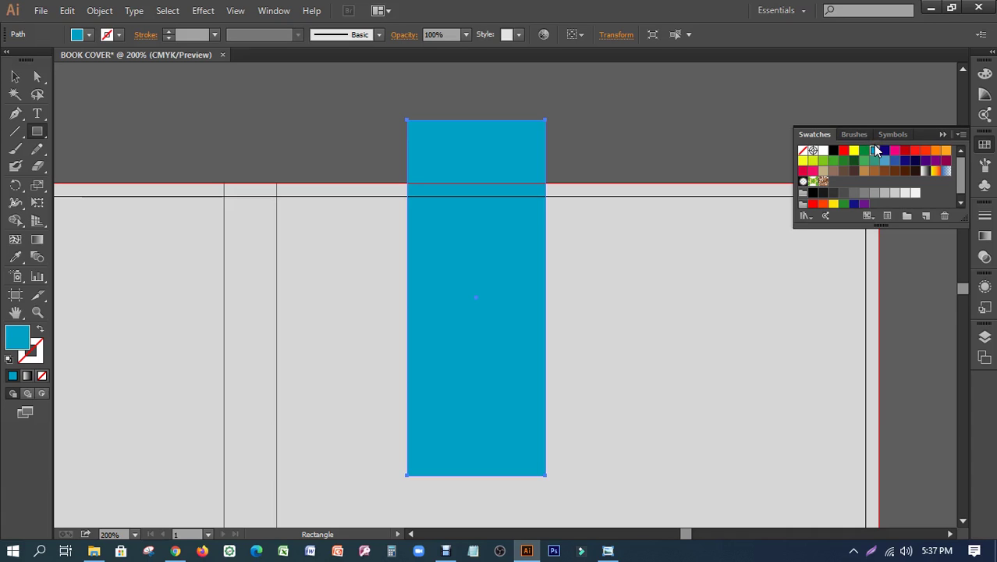
pyautogui.click(15, 76)
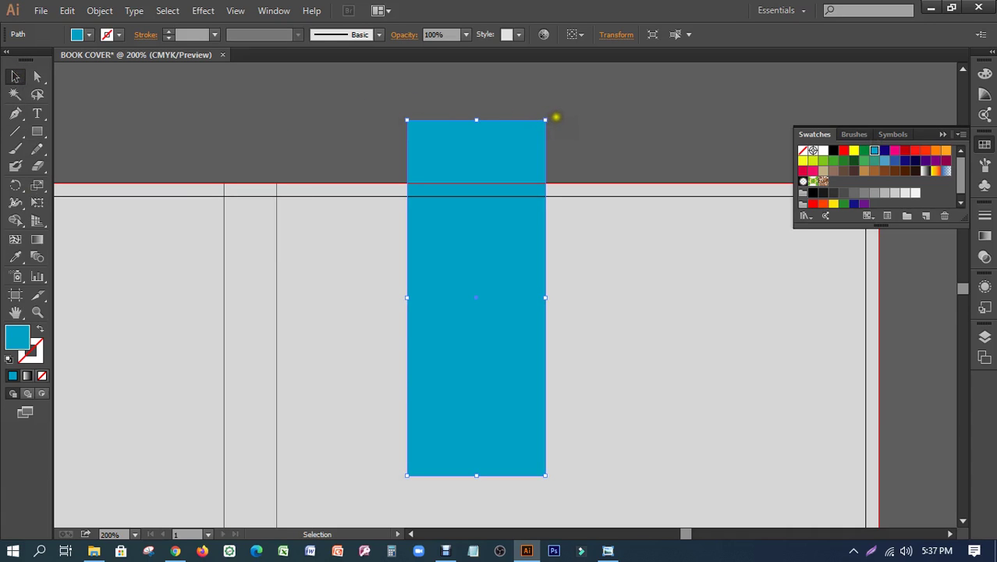
# - Rotate the cyan rectangle about 39° and reshape it into a narrower diagonal band
pyautogui.moveTo(551, 115); pyautogui.dragTo(418, 103)
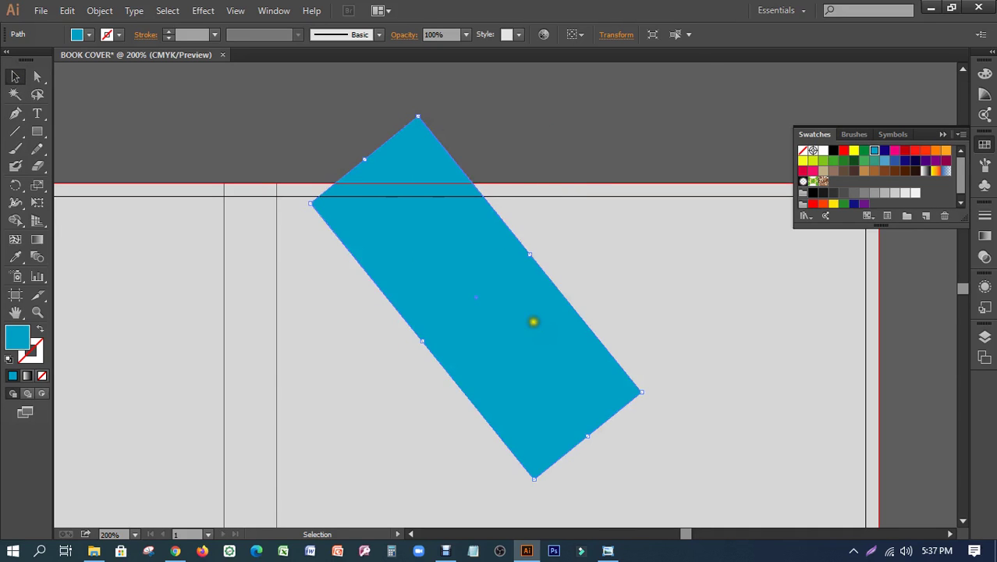
pyautogui.moveTo(419, 358); pyautogui.dragTo(376, 296)
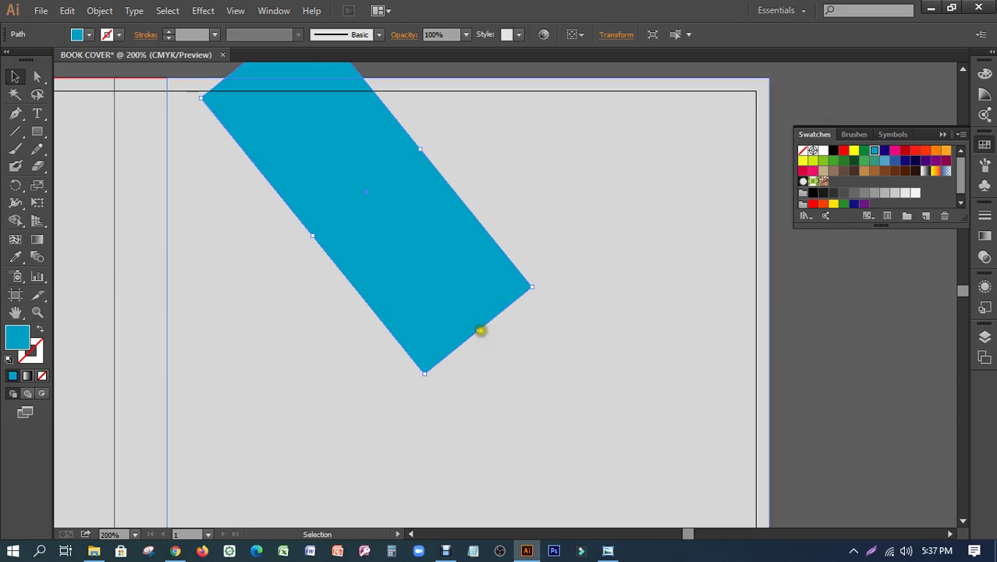
pyautogui.moveTo(477, 331); pyautogui.dragTo(554, 426)
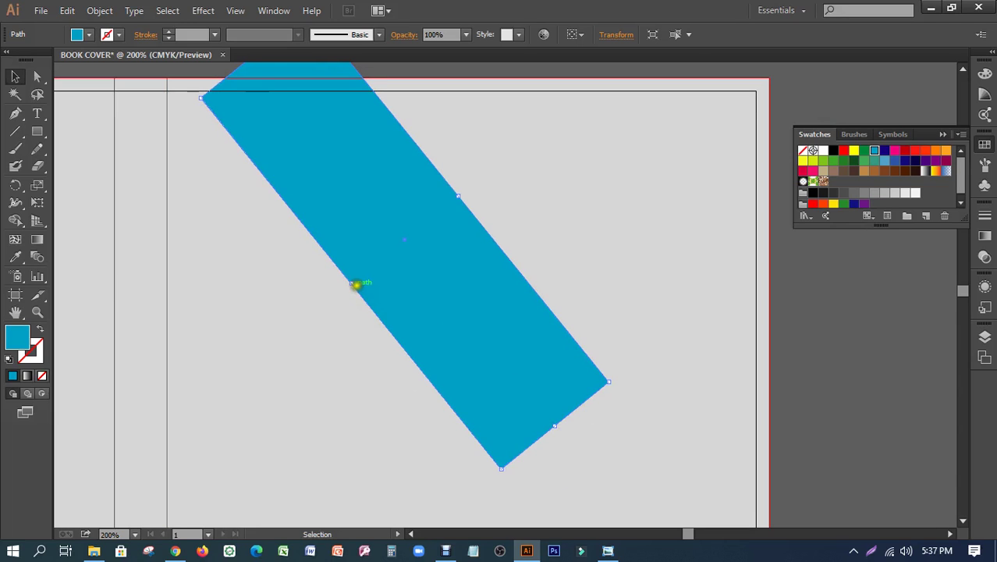
pyautogui.moveTo(352, 284); pyautogui.dragTo(449, 300)
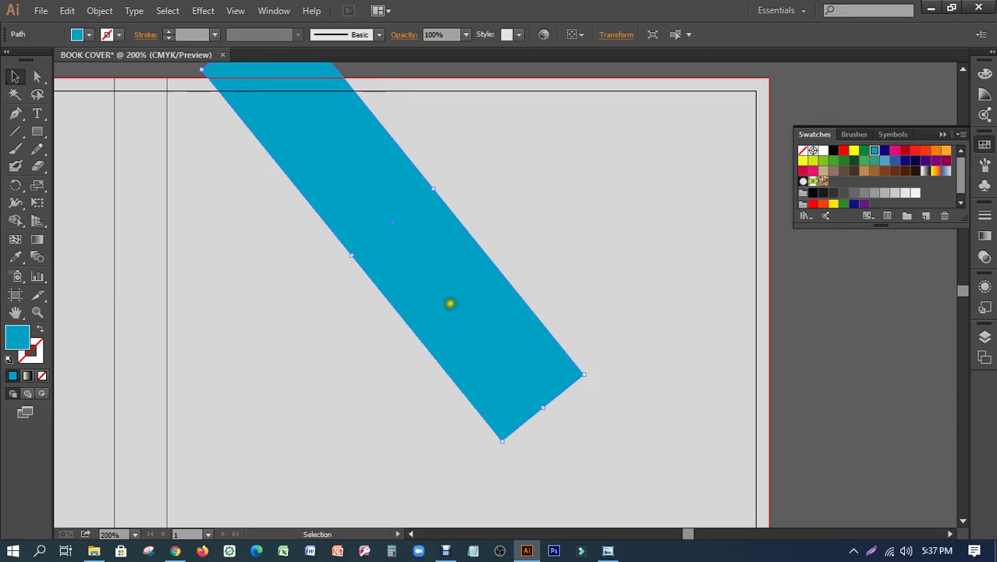
pyautogui.moveTo(583, 374); pyautogui.dragTo(595, 343)
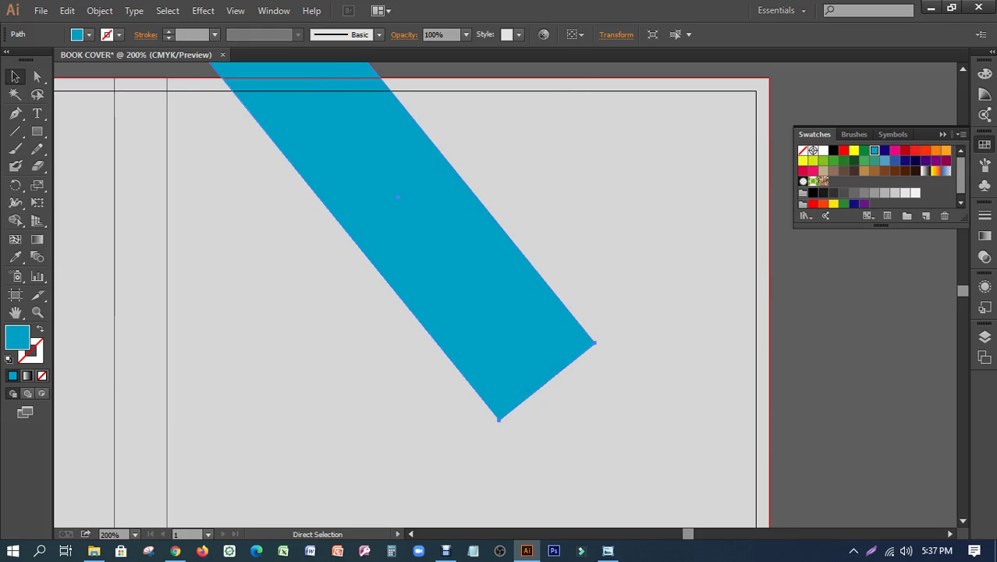
# - Zoom out and fine-tune the diagonal band's length and width across the top edge
pyautogui.hotkey('ctrl', '-')
pyautogui.hotkey('ctrl', '-')
pyautogui.hotkey('ctrl', '-')
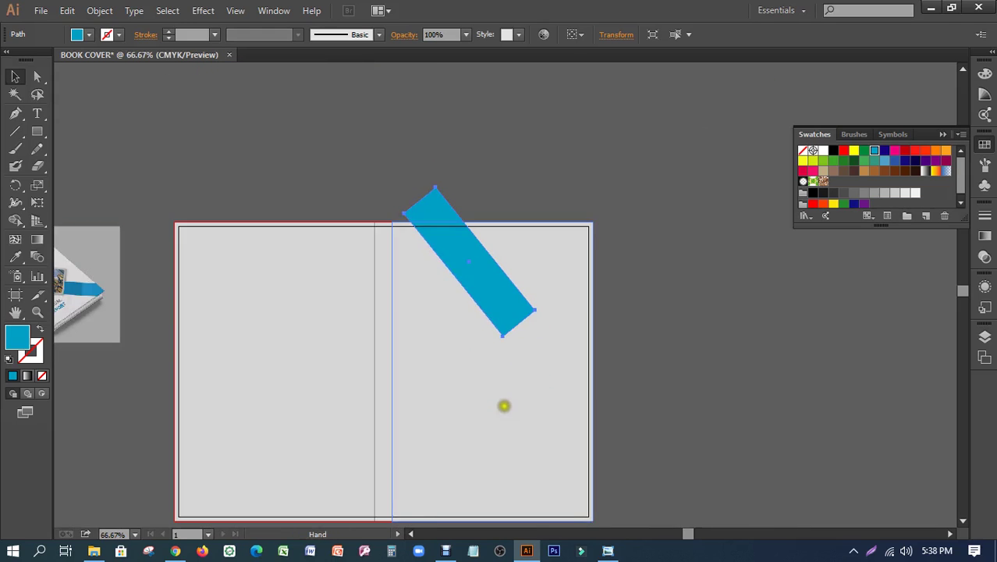
pyautogui.moveTo(504, 405); pyautogui.dragTo(467, 292)
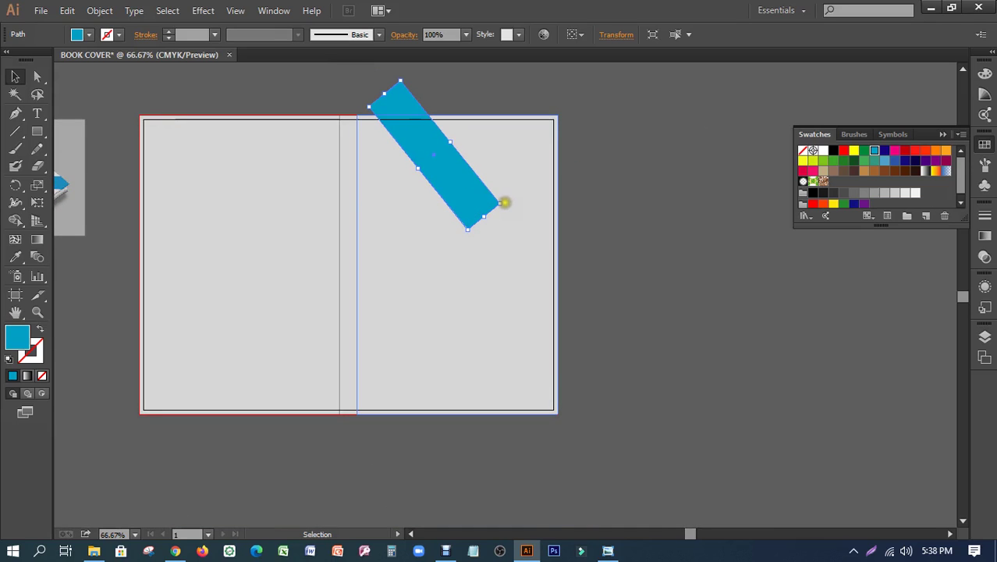
pyautogui.moveTo(483, 216)
pyautogui.mouseDown()
pyautogui.moveTo(505, 259)
pyautogui.moveTo(497, 248)
pyautogui.mouseUp()
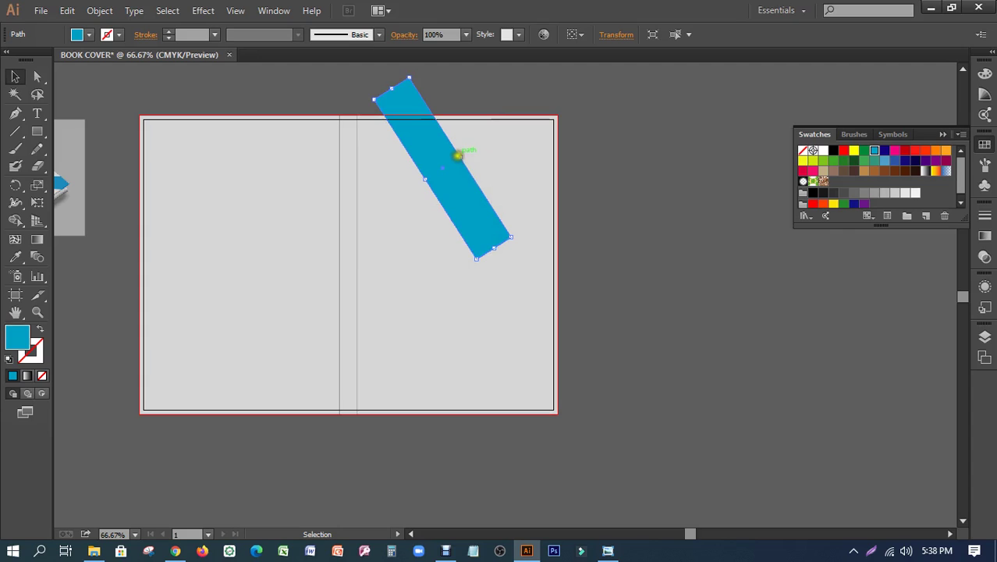
pyautogui.moveTo(463, 156); pyautogui.dragTo(467, 155)
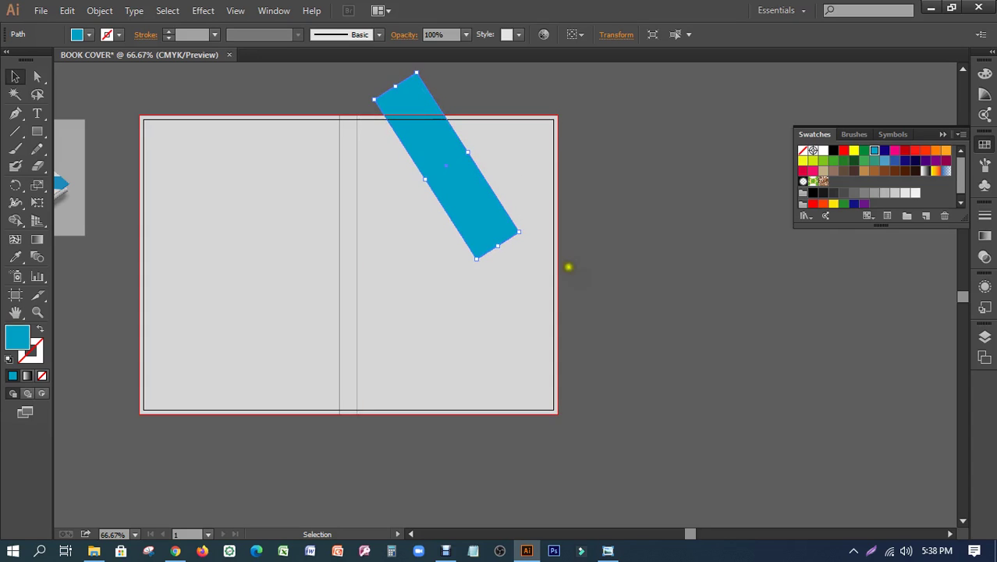
pyautogui.click(618, 266)
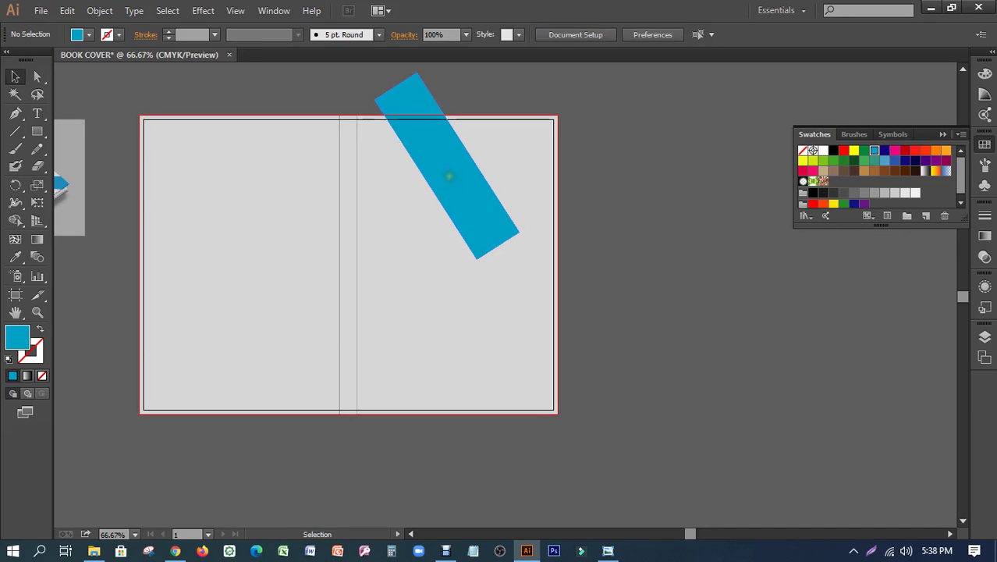
# - Duplicate the band down across the bottom edge and reposition both bands
pyautogui.moveTo(448, 181)
pyautogui.mouseDown()
pyautogui.moveTo(548, 376)
pyautogui.moveTo(519, 375)
pyautogui.mouseUp()
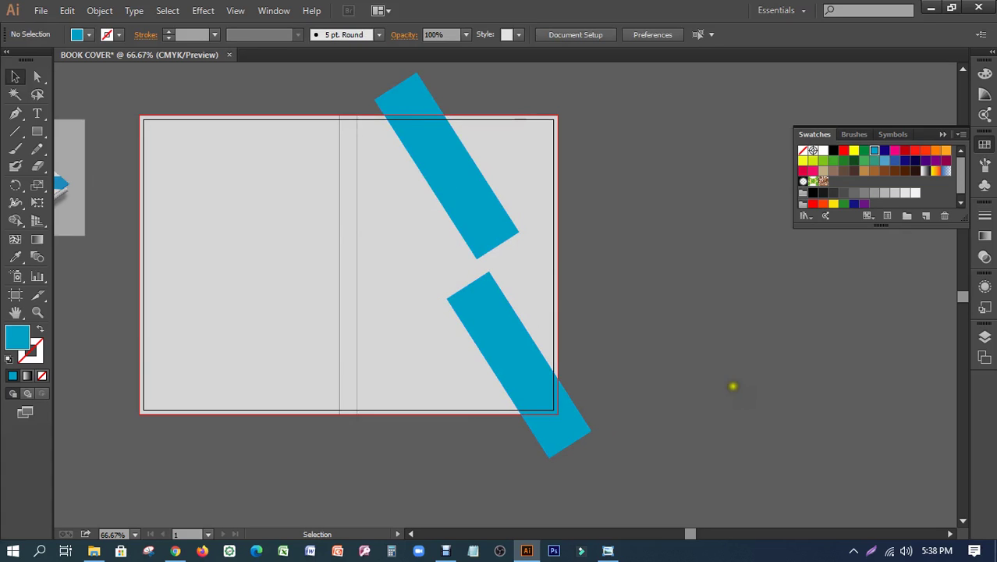
pyautogui.moveTo(483, 423); pyautogui.dragTo(643, 361)
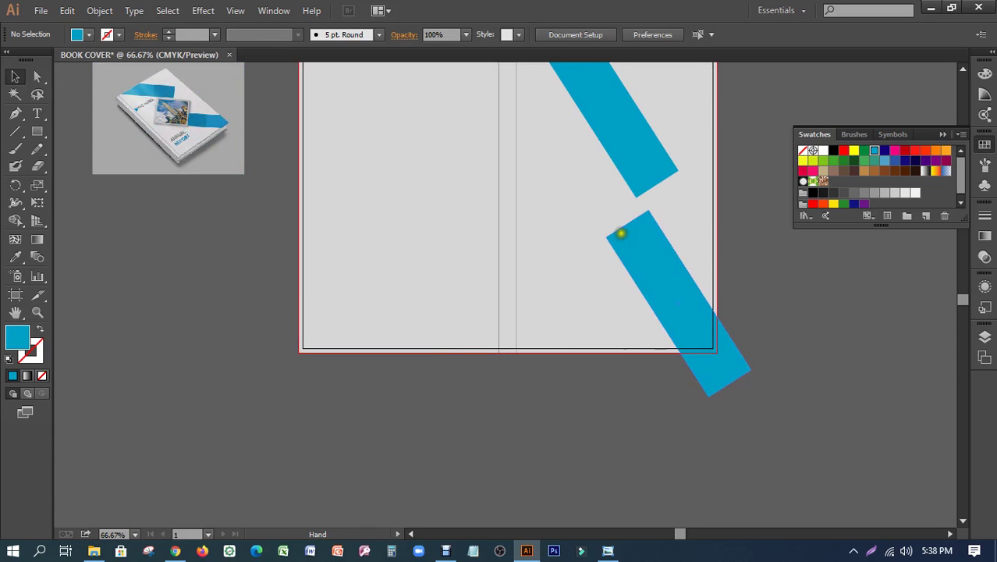
pyautogui.moveTo(621, 230); pyautogui.dragTo(543, 370)
pyautogui.moveTo(566, 296)
pyautogui.mouseDown()
pyautogui.moveTo(548, 266)
pyautogui.moveTo(604, 276)
pyautogui.moveTo(556, 281)
pyautogui.mouseUp()
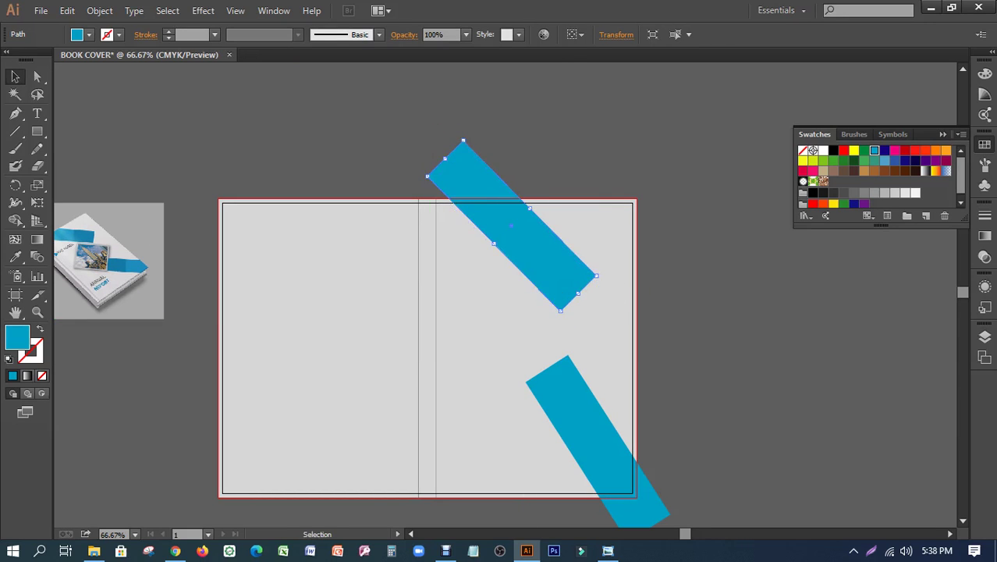
pyautogui.moveTo(481, 291)
pyautogui.mouseDown()
pyautogui.moveTo(629, 286)
pyautogui.moveTo(484, 291)
pyautogui.mouseUp()
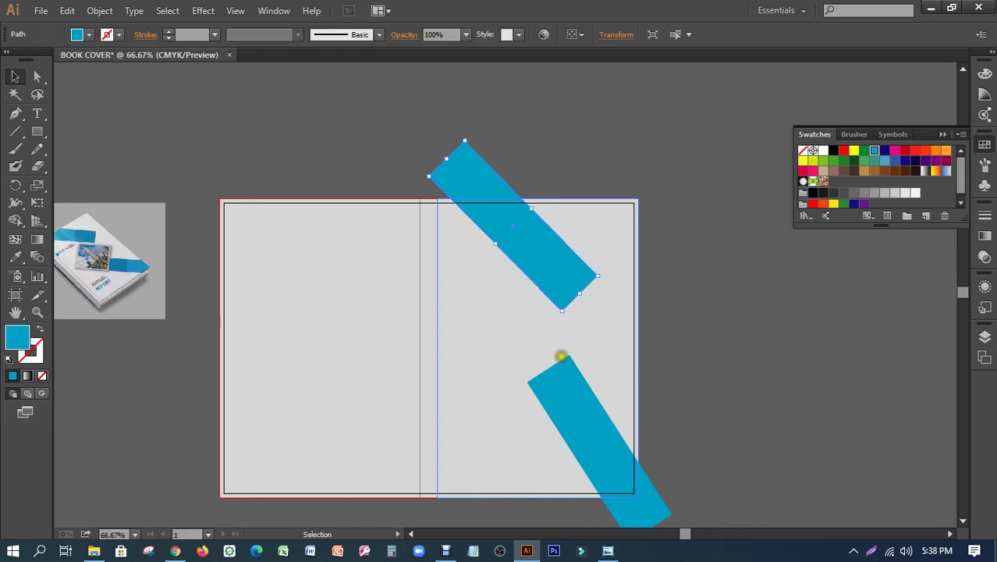
pyautogui.moveTo(572, 380)
pyautogui.mouseDown()
pyautogui.moveTo(573, 393)
pyautogui.moveTo(577, 385)
pyautogui.mouseUp()
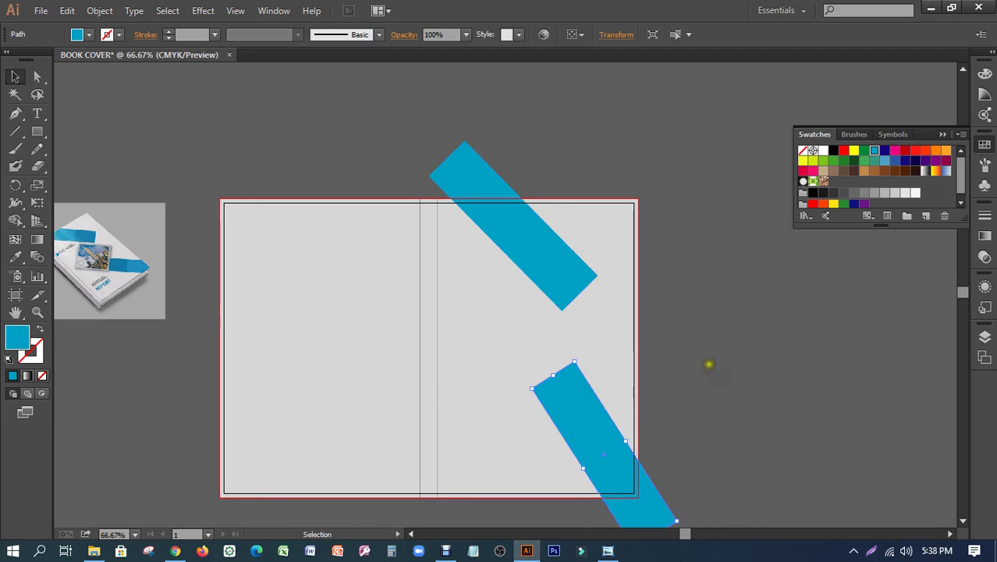
pyautogui.click(723, 373)
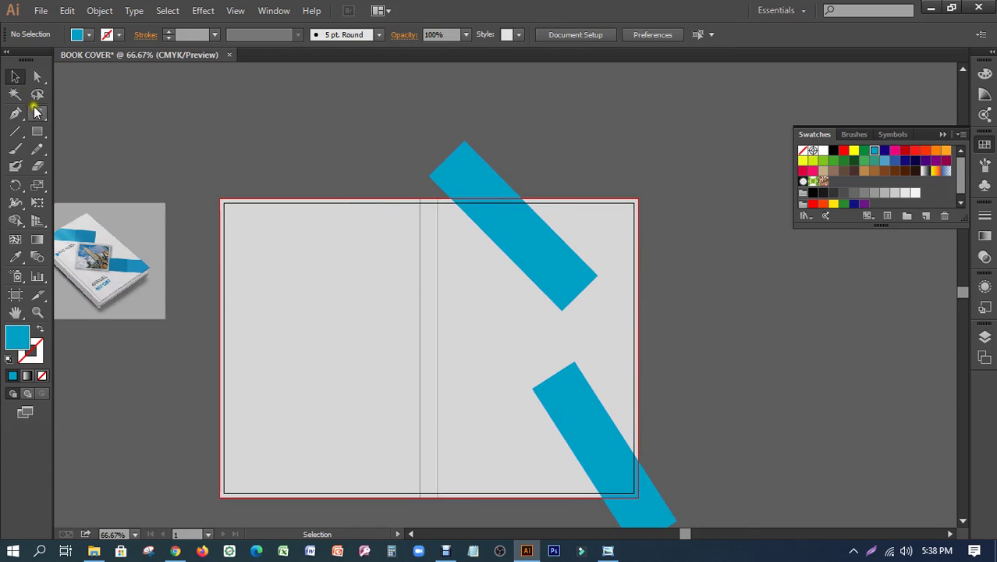
# - Draw a cyan square, rotate it 45° into a diamond, and place it between the bands
pyautogui.click(37, 131)
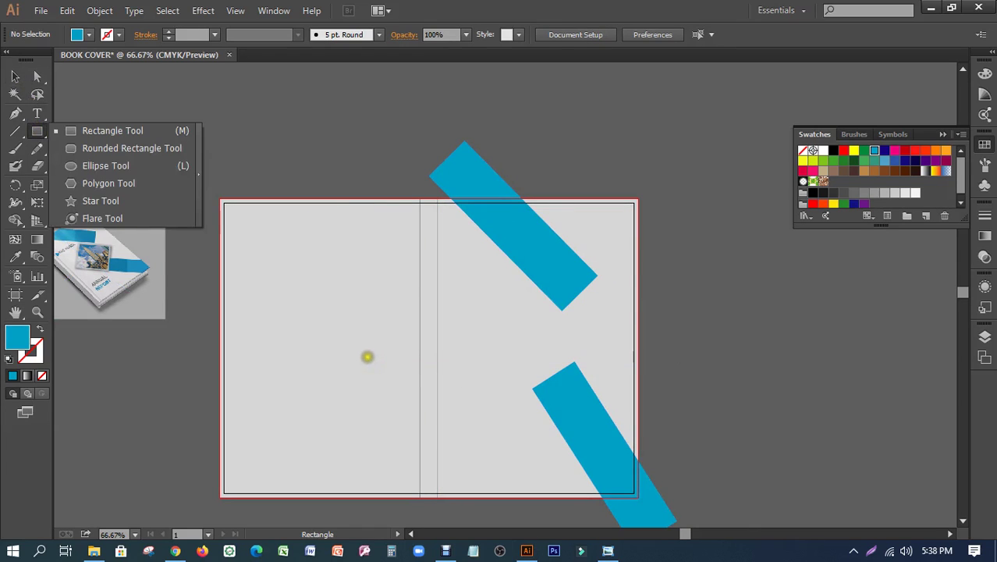
pyautogui.moveTo(297, 256); pyautogui.dragTo(350, 308)
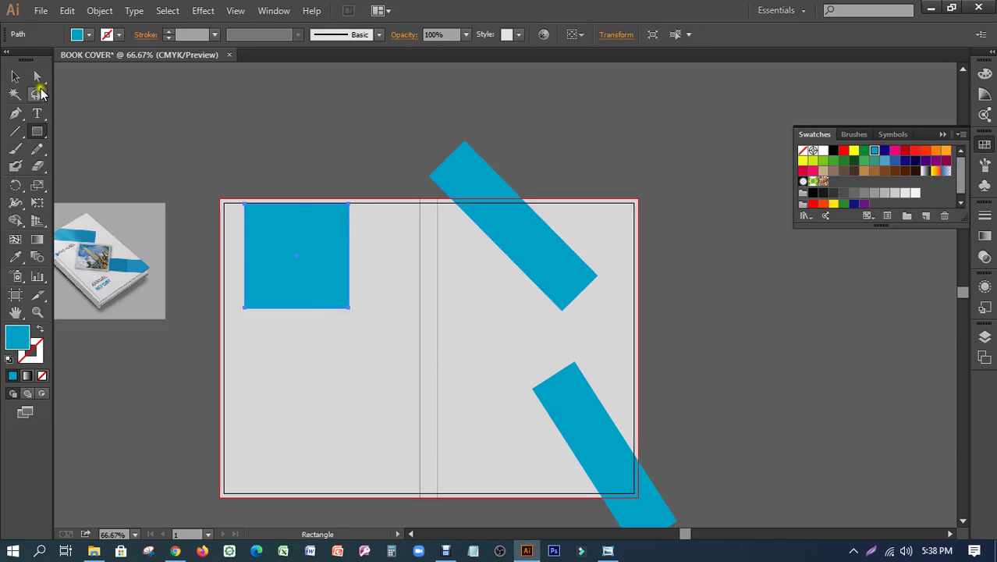
pyautogui.click(15, 77)
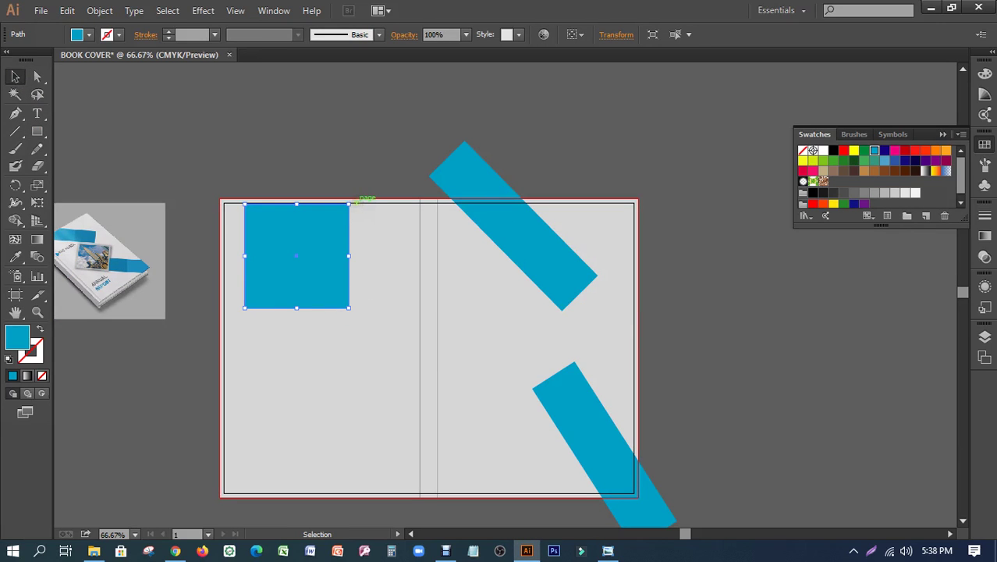
pyautogui.moveTo(353, 202); pyautogui.dragTo(368, 242)
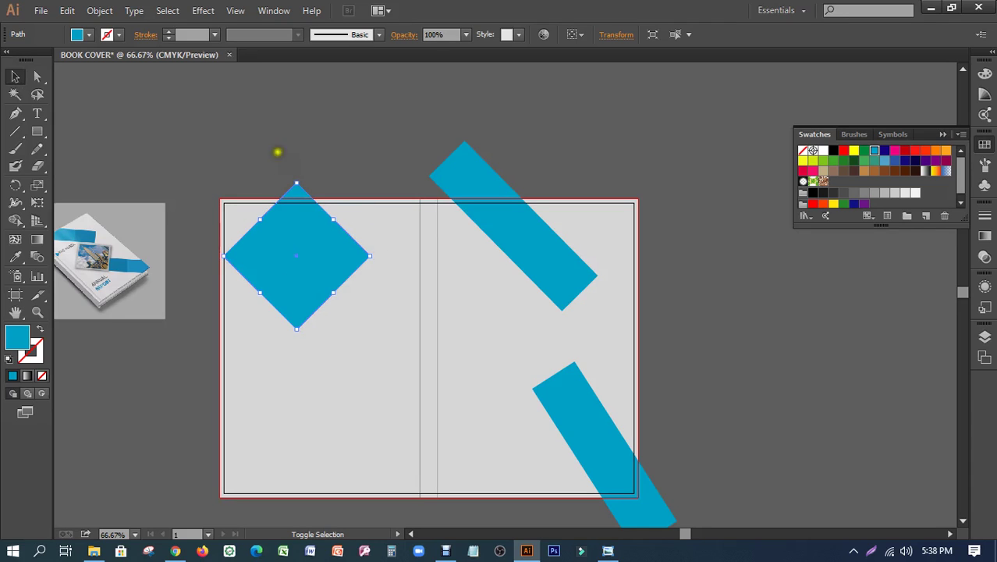
pyautogui.moveTo(298, 227); pyautogui.dragTo(537, 341)
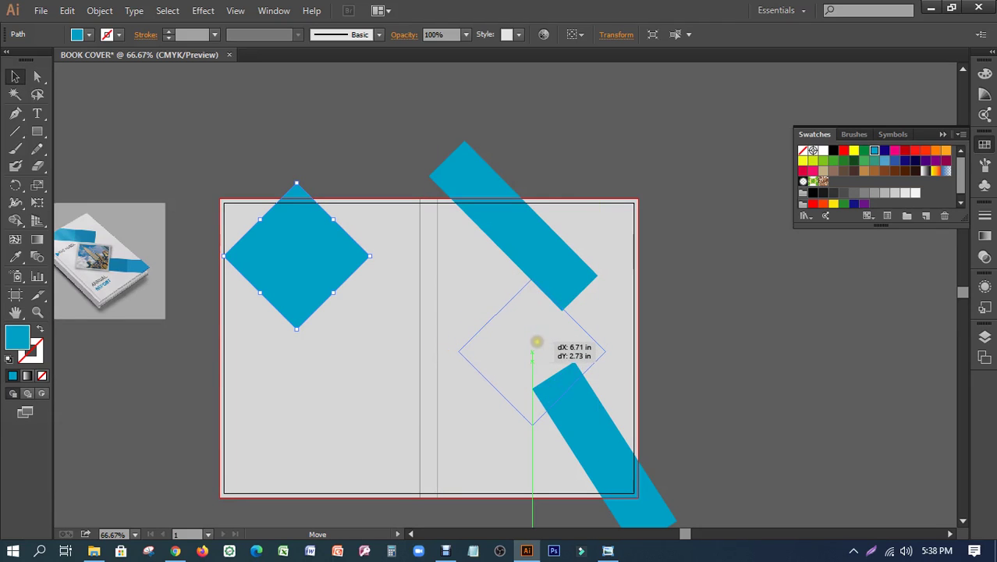
pyautogui.moveTo(537, 341); pyautogui.dragTo(530, 340)
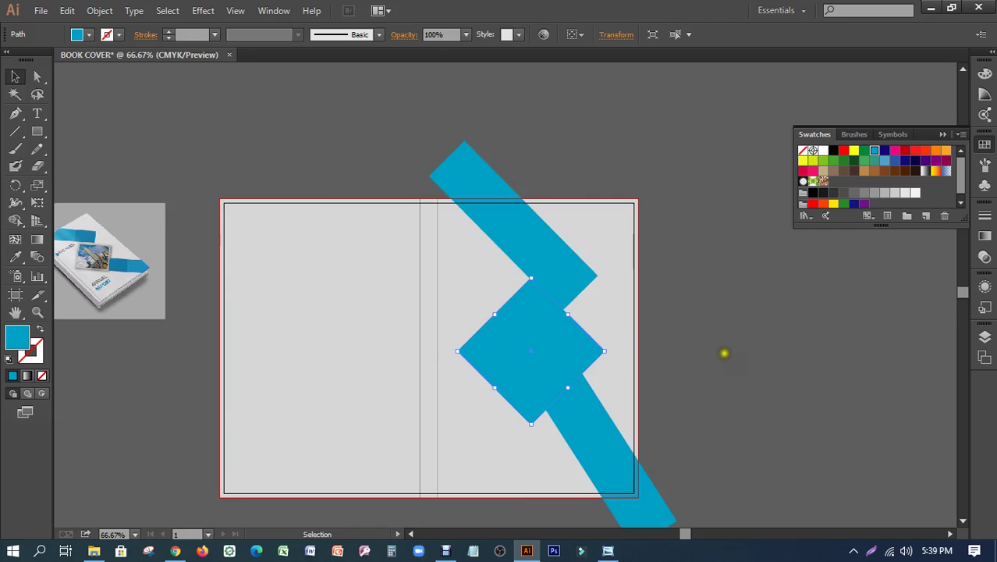
pyautogui.click(682, 431)
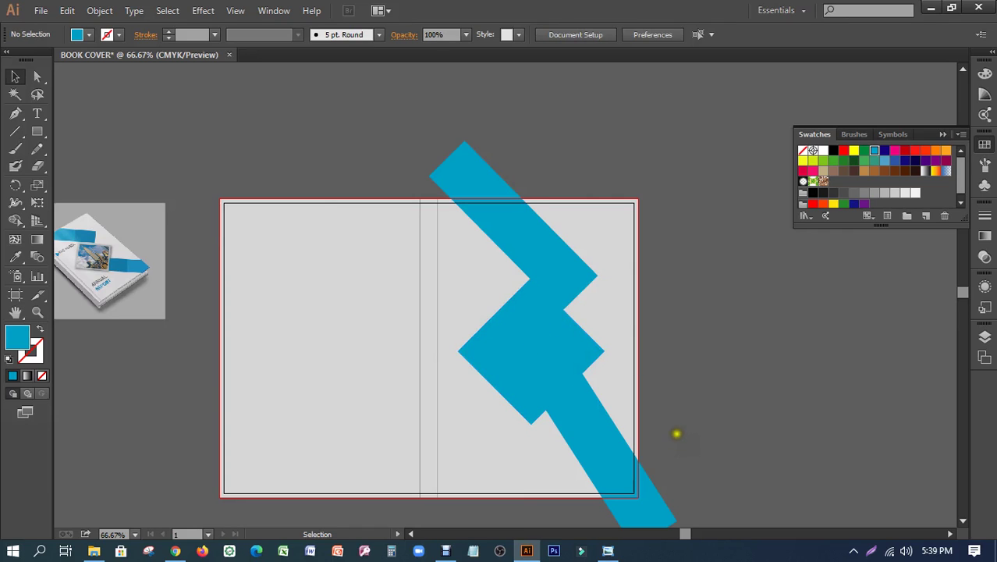
# - Move the lower band up toward the diamond and zoom in on the gap
pyautogui.moveTo(676, 434); pyautogui.dragTo(660, 359)
pyautogui.moveTo(588, 381)
pyautogui.mouseDown()
pyautogui.moveTo(571, 377)
pyautogui.moveTo(583, 384)
pyautogui.mouseUp()
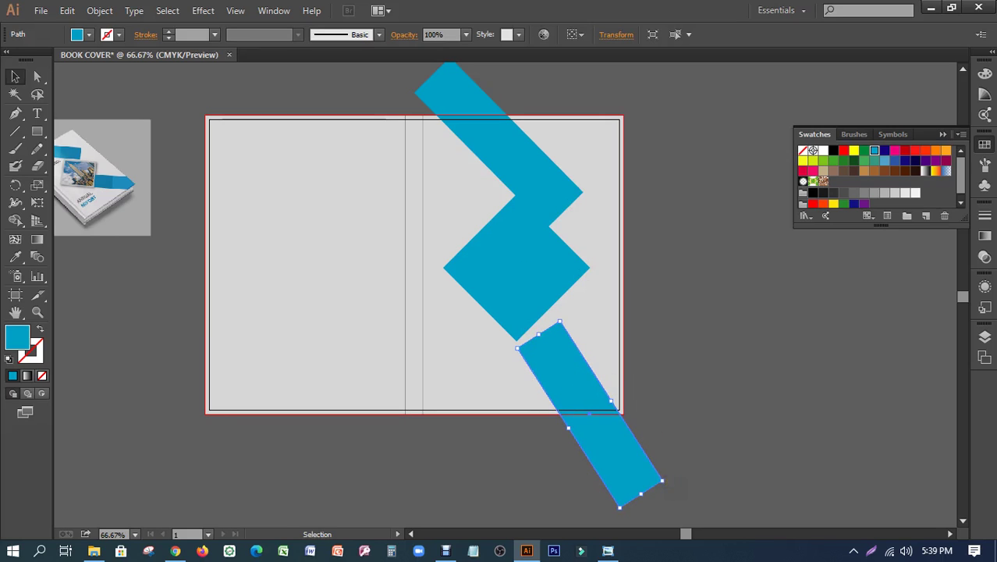
pyautogui.moveTo(627, 461)
pyautogui.mouseDown()
pyautogui.moveTo(638, 442)
pyautogui.moveTo(662, 441)
pyautogui.mouseUp()
pyautogui.hotkey('ctrl', '+')
pyautogui.hotkey('ctrl', '+')
pyautogui.hotkey('ctrl', '+')
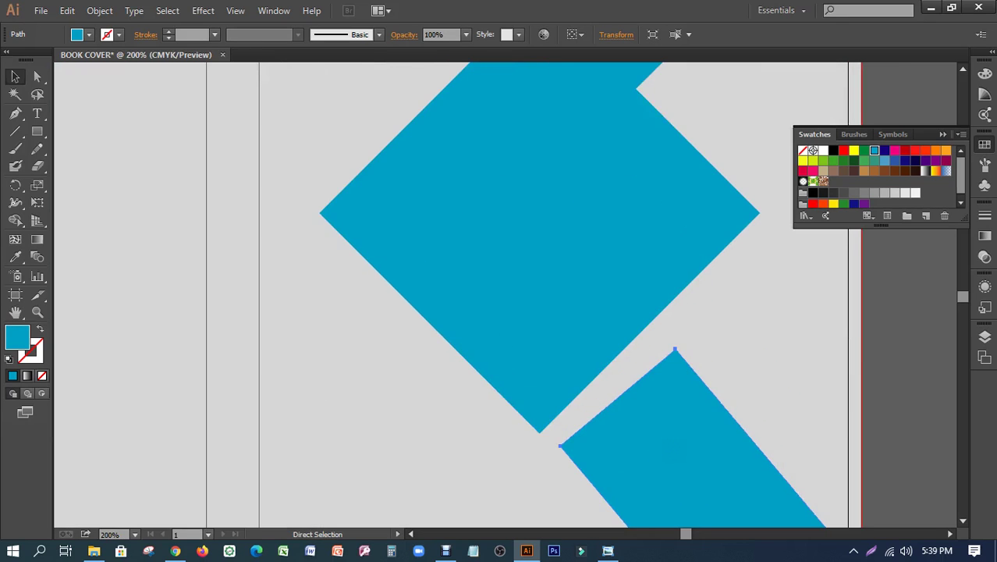
pyautogui.moveTo(656, 426); pyautogui.dragTo(516, 269)
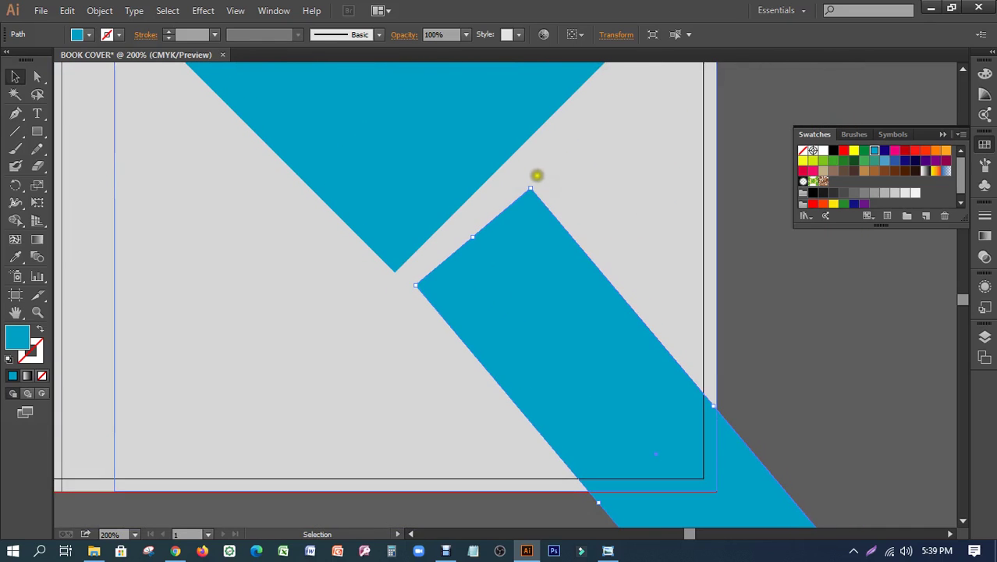
pyautogui.scroll(-5, 508, 222)
pyautogui.hscroll(5, 508, 222)
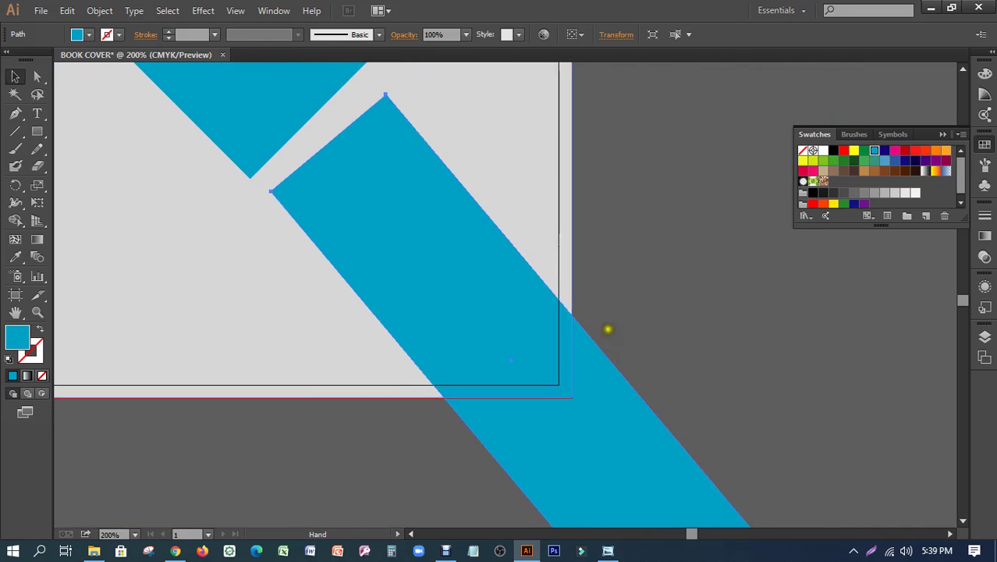
pyautogui.moveTo(615, 322); pyautogui.dragTo(690, 413)
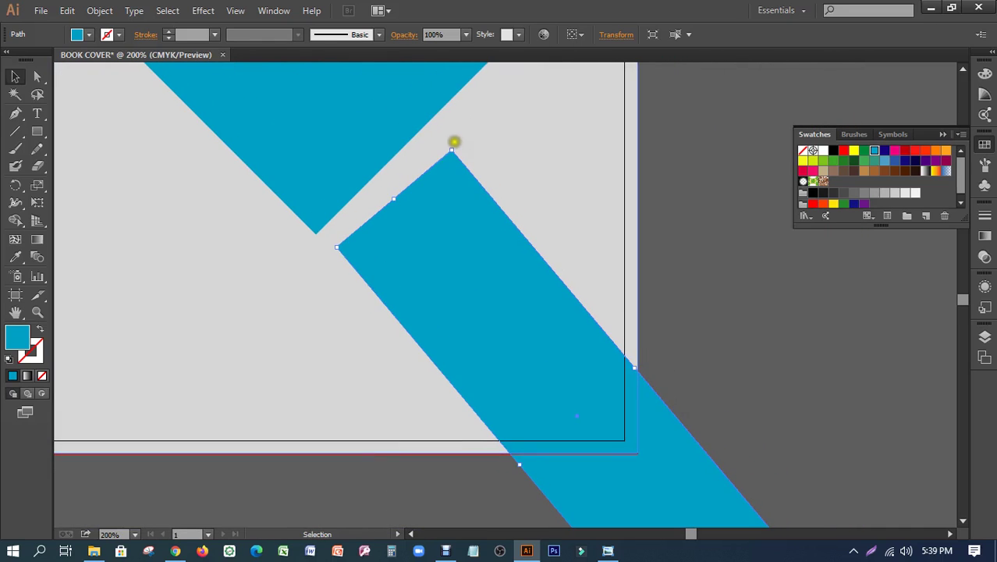
# - Rotate the lower band to about 43° and butt it against the upper shape
pyautogui.moveTo(454, 142); pyautogui.dragTo(456, 148)
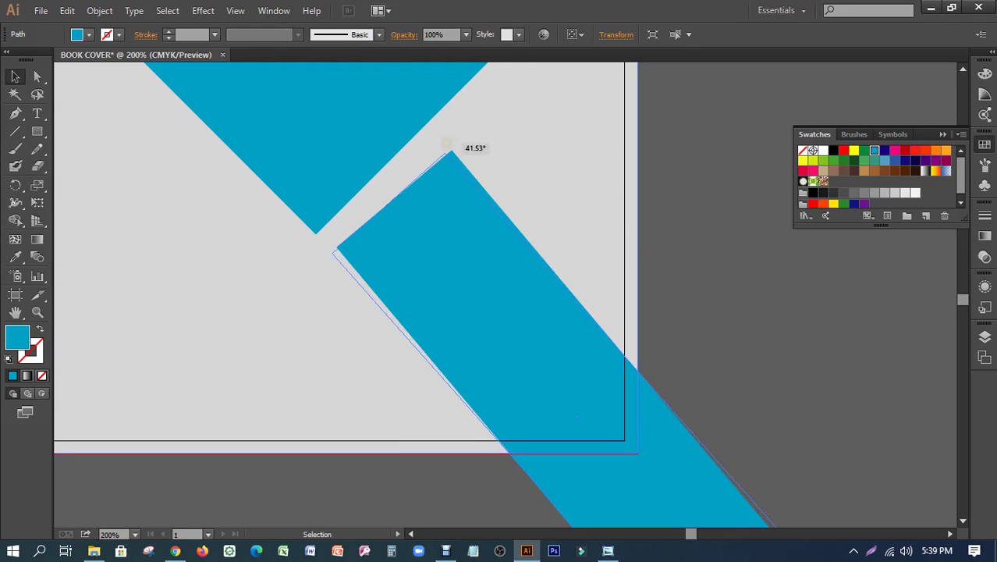
pyautogui.moveTo(421, 251)
pyautogui.mouseDown()
pyautogui.moveTo(449, 301)
pyautogui.moveTo(444, 280)
pyautogui.mouseUp()
pyautogui.moveTo(457, 190); pyautogui.dragTo(454, 193)
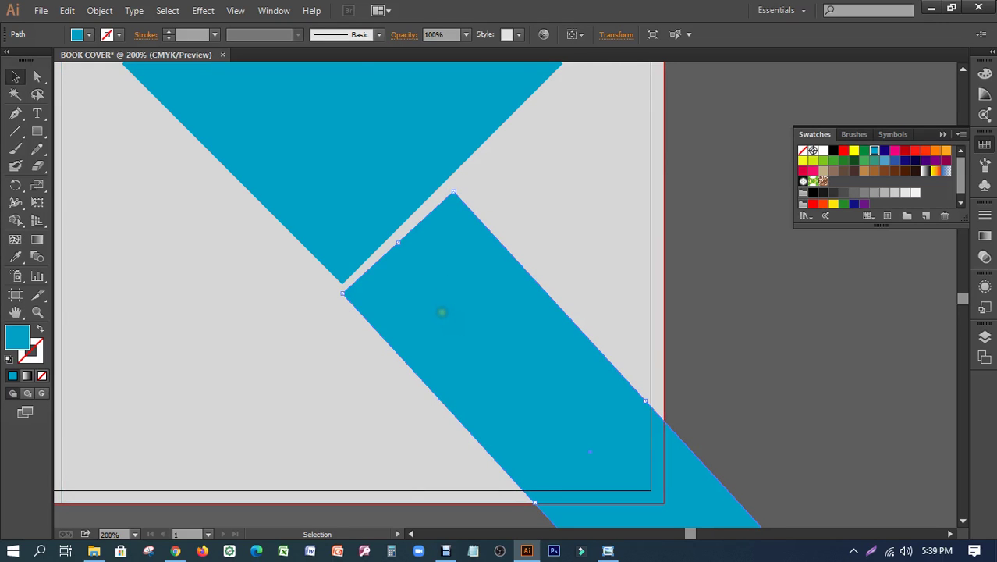
pyautogui.moveTo(441, 309)
pyautogui.mouseDown()
pyautogui.moveTo(468, 303)
pyautogui.moveTo(547, 385)
pyautogui.mouseUp()
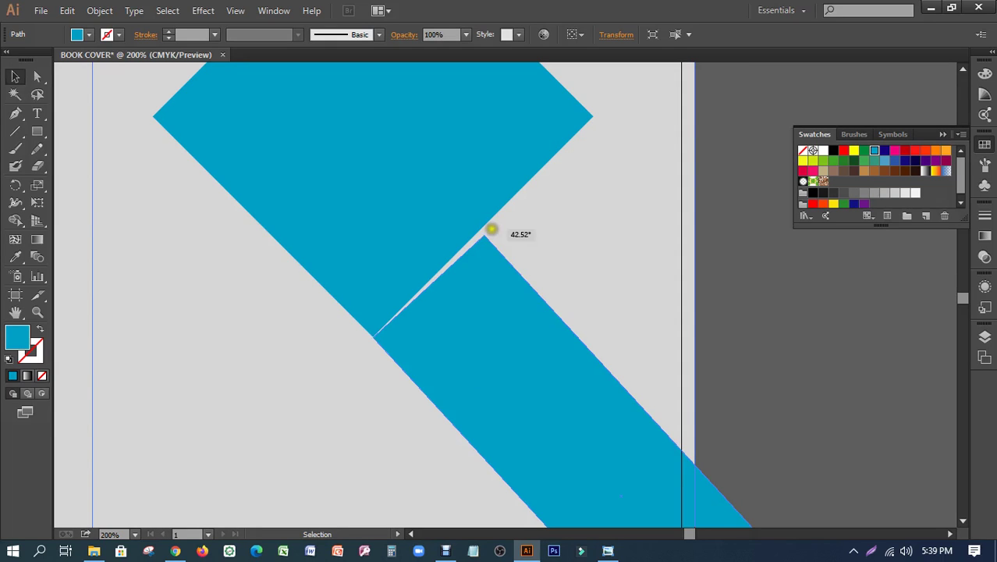
pyautogui.moveTo(491, 229); pyautogui.dragTo(479, 229)
pyautogui.moveTo(437, 320); pyautogui.dragTo(439, 310)
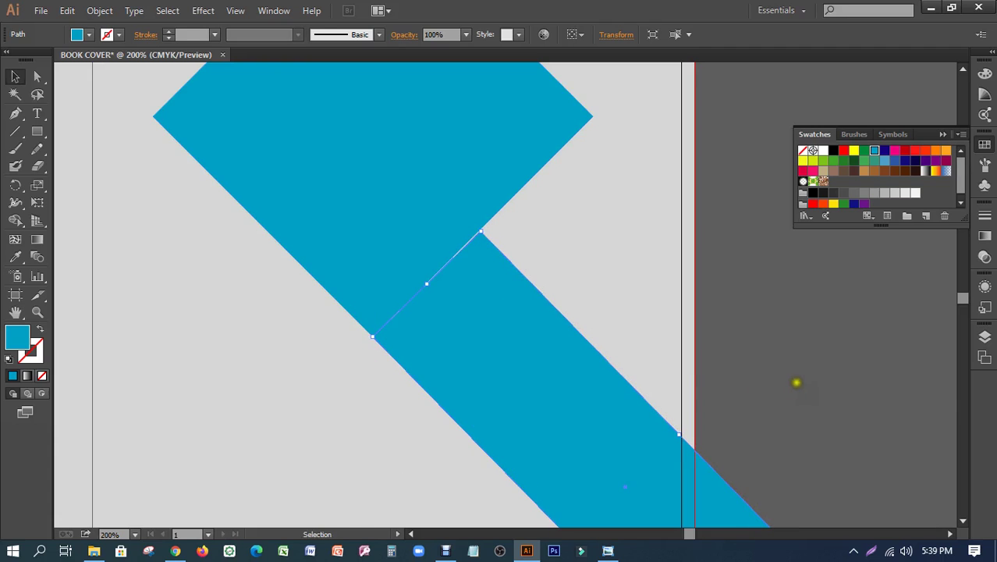
pyautogui.click(781, 421)
# - Pan the view around the blue shapes and select the lower band
pyautogui.moveTo(768, 448)
pyautogui.mouseDown()
pyautogui.moveTo(604, 215)
pyautogui.moveTo(779, 440)
pyautogui.mouseUp()
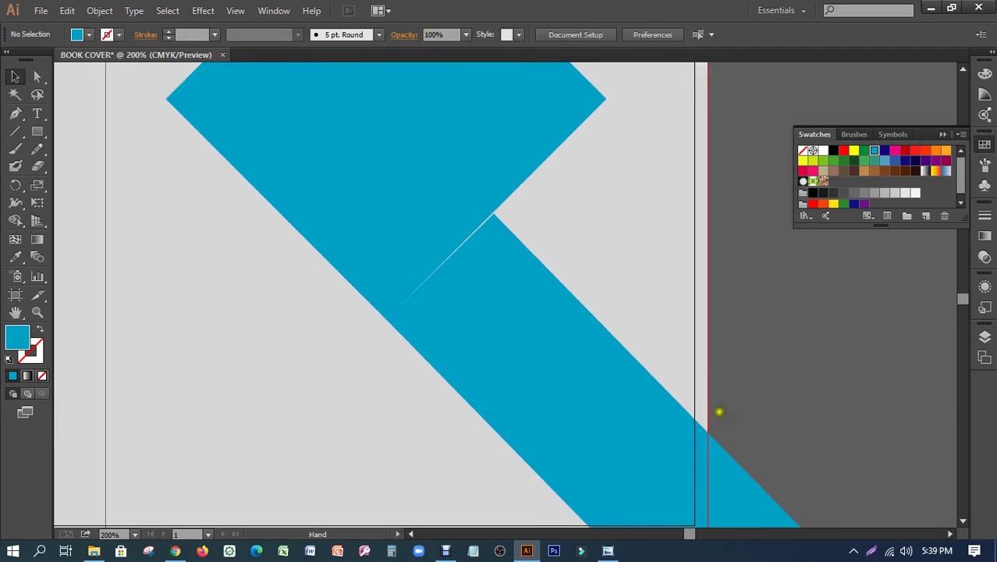
pyautogui.moveTo(578, 298); pyautogui.dragTo(600, 355)
pyautogui.moveTo(561, 314)
pyautogui.mouseDown()
pyautogui.moveTo(597, 361)
pyautogui.moveTo(563, 295)
pyautogui.moveTo(555, 310)
pyautogui.moveTo(529, 209)
pyautogui.mouseUp()
pyautogui.moveTo(521, 102)
pyautogui.mouseDown()
pyautogui.moveTo(521, 282)
pyautogui.moveTo(545, 261)
pyautogui.moveTo(559, 287)
pyautogui.moveTo(547, 224)
pyautogui.mouseUp()
pyautogui.click(530, 315)
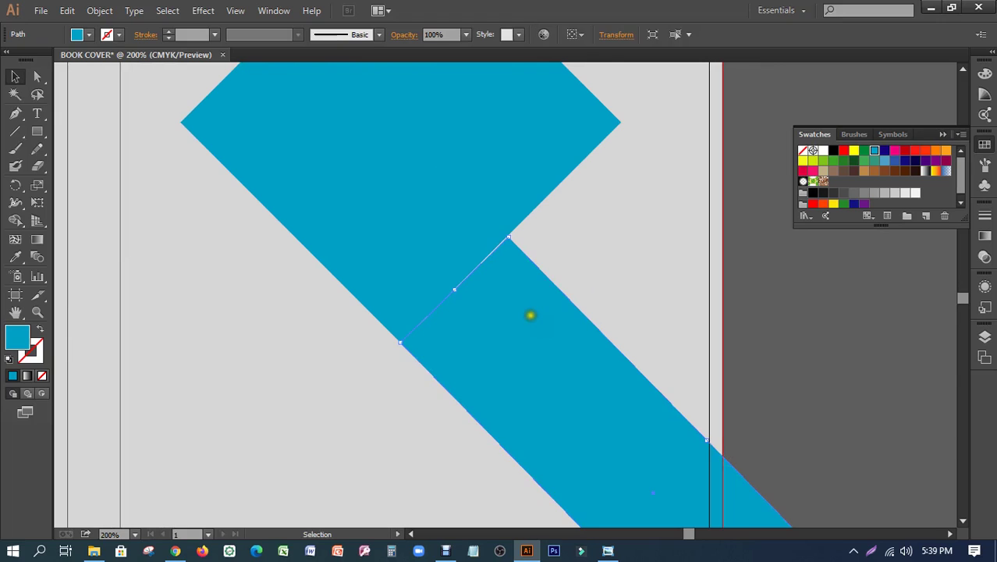
pyautogui.scroll(1, 503, 261)
# - Nudge the lower shape's apex anchor up and left with Direct Selection to narrow the gap
pyautogui.scroll(2, 502, 261)
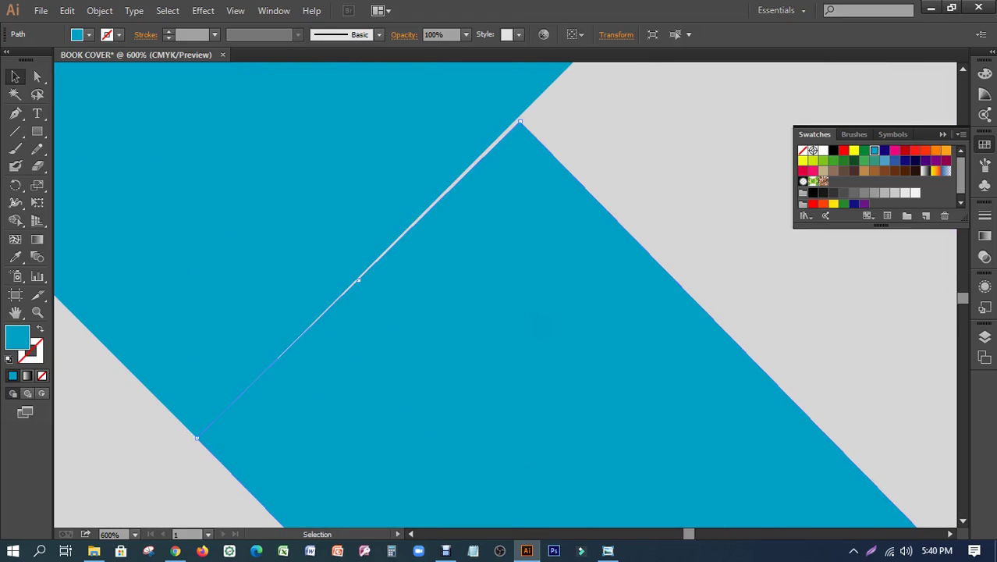
pyautogui.moveTo(503, 261); pyautogui.dragTo(558, 418)
pyautogui.click(37, 76)
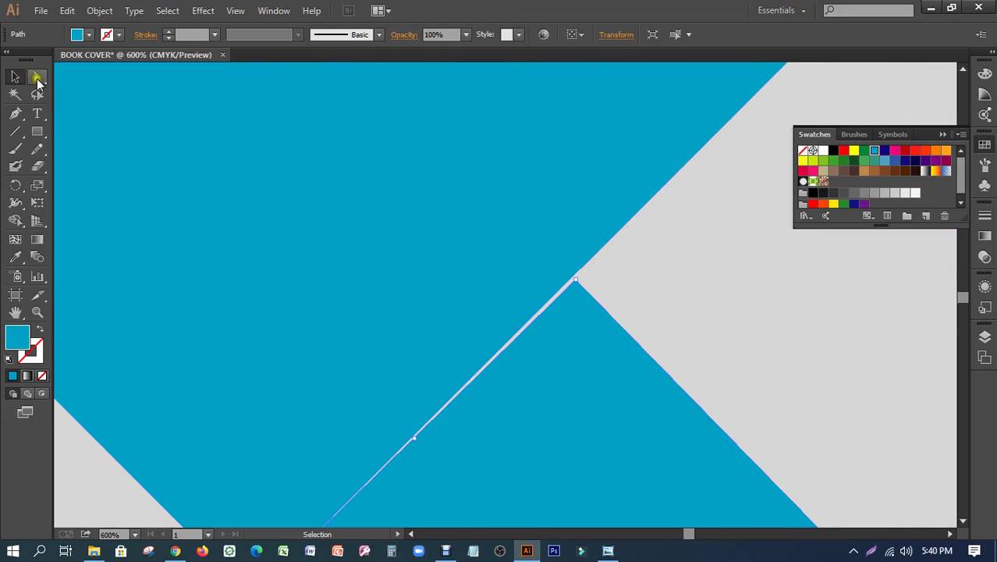
pyautogui.moveTo(577, 279); pyautogui.dragTo(577, 279)
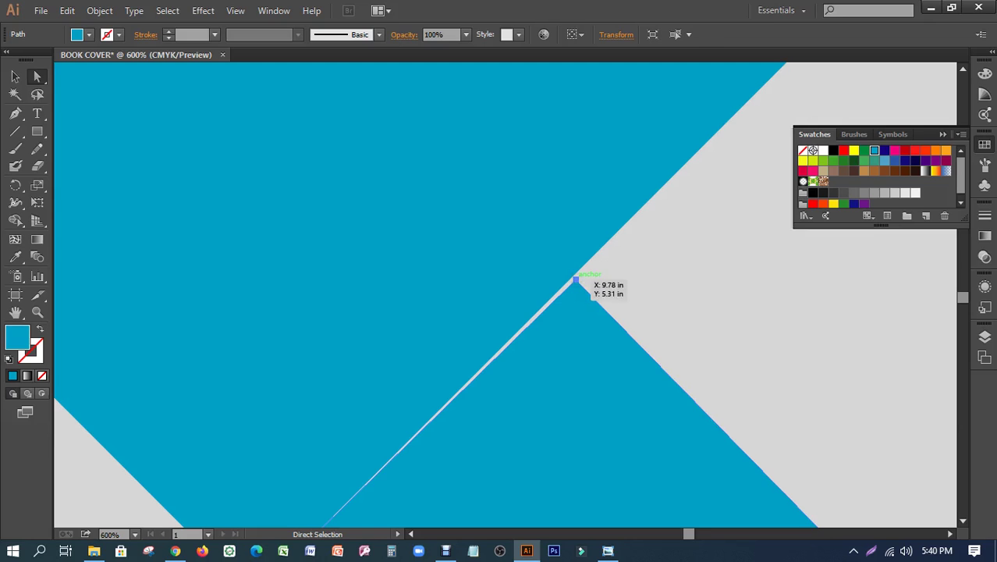
pyautogui.press('Up')
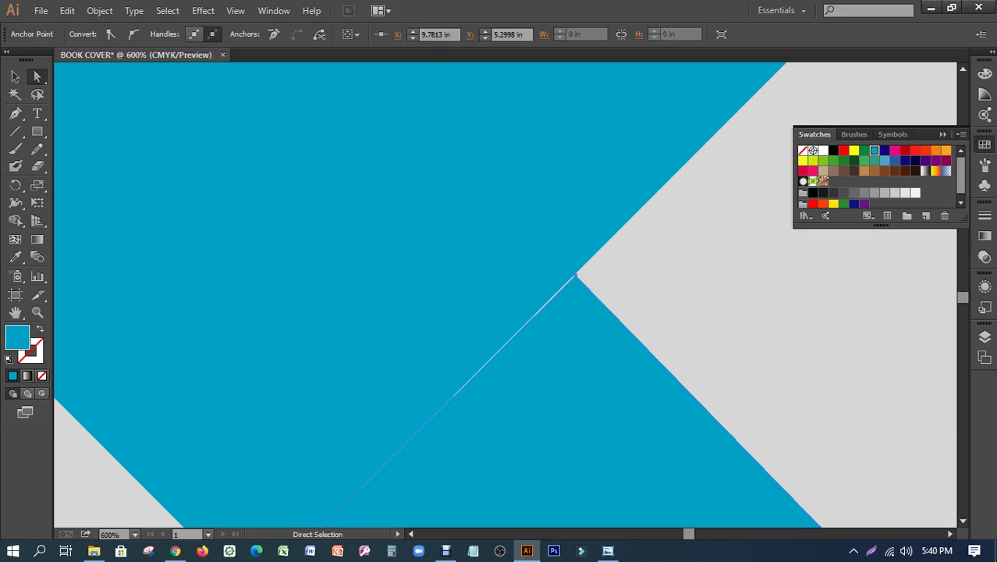
pyautogui.press('Left')
pyautogui.click(15, 76)
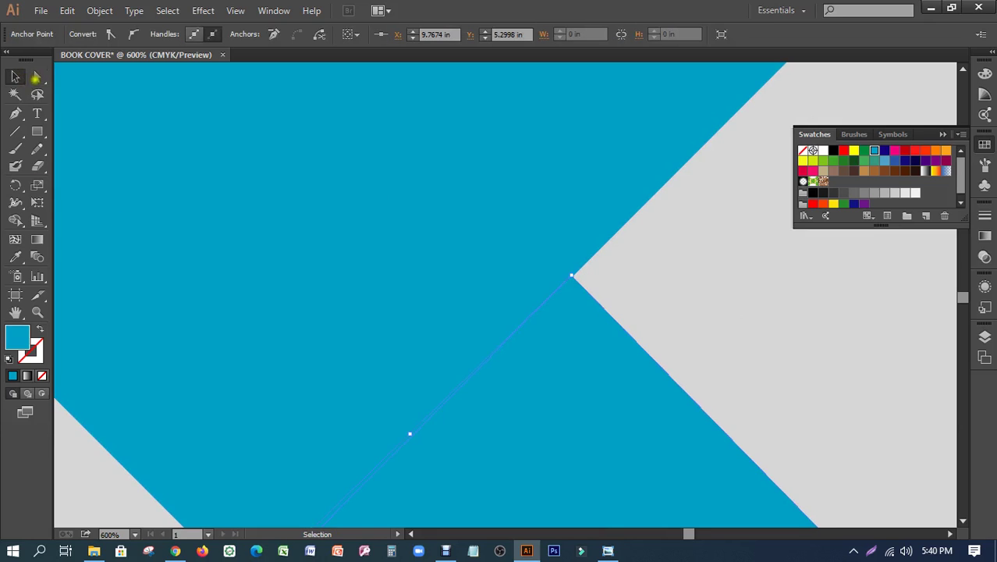
# - Shift the right blue shape to even the diagonal gap, then zoom out and select the upper band
pyautogui.click(696, 230)
pyautogui.moveTo(687, 435)
pyautogui.mouseDown()
pyautogui.moveTo(604, 293)
pyautogui.moveTo(474, 430)
pyautogui.mouseUp()
pyautogui.moveTo(610, 267)
pyautogui.mouseDown()
pyautogui.moveTo(628, 275)
pyautogui.moveTo(604, 422)
pyautogui.mouseUp()
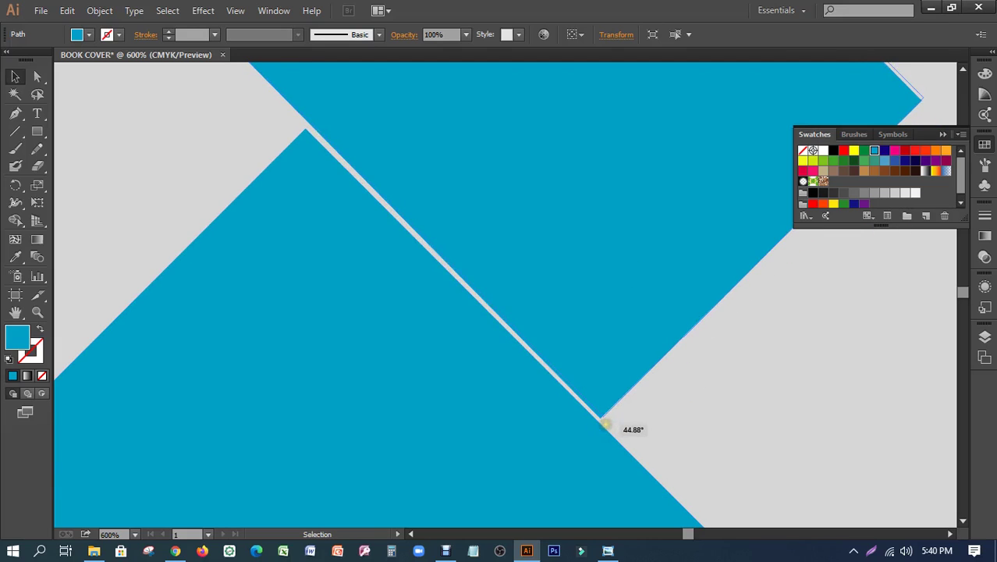
pyautogui.moveTo(602, 422); pyautogui.dragTo(616, 419)
pyautogui.click(684, 406)
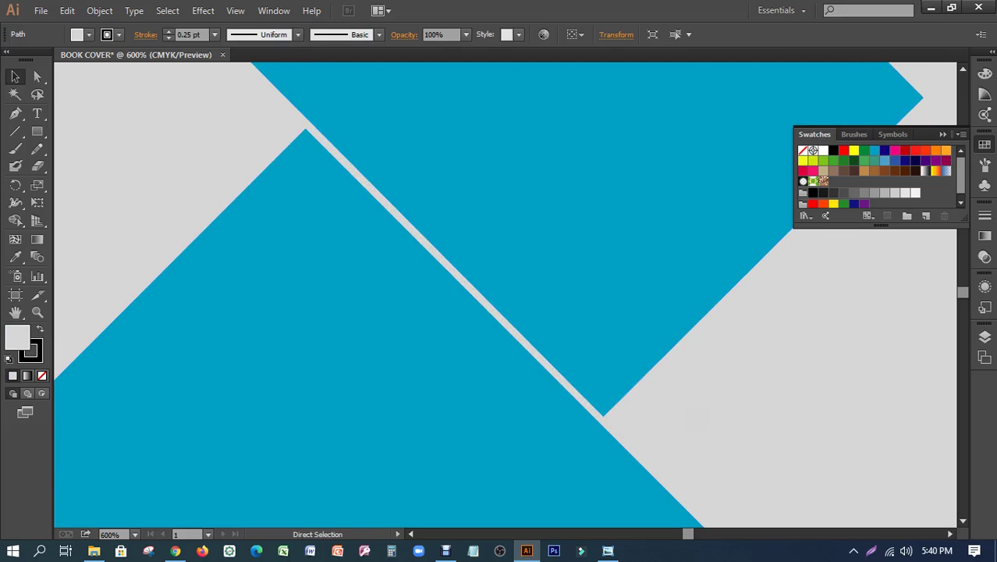
pyautogui.hotkey('ctrl', '-')
pyautogui.hotkey('ctrl', '-')
pyautogui.hotkey('ctrl', '-')
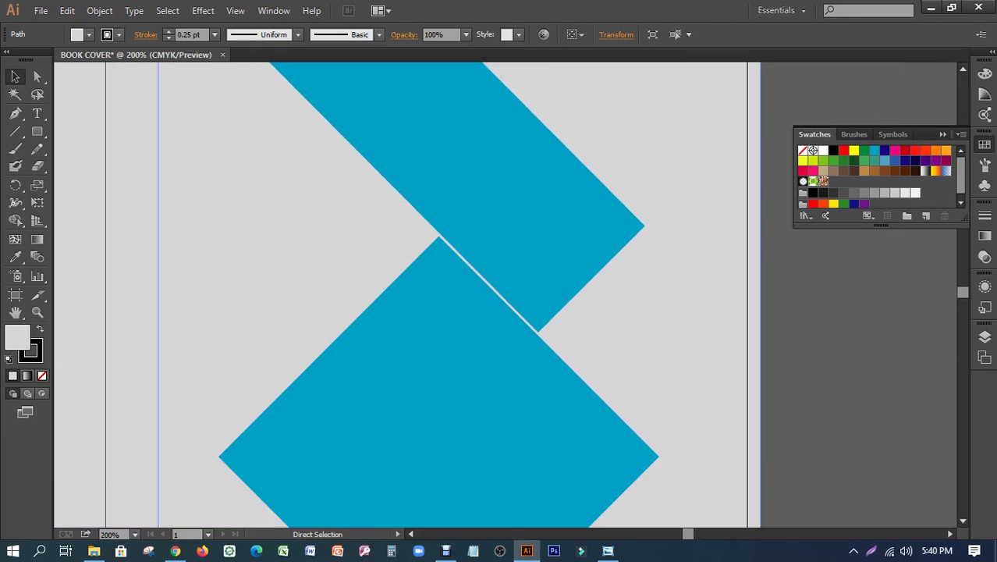
pyautogui.hotkey('ctrl', '-')
pyautogui.hotkey('ctrl', '-')
pyautogui.press('v')
pyautogui.click(495, 251)
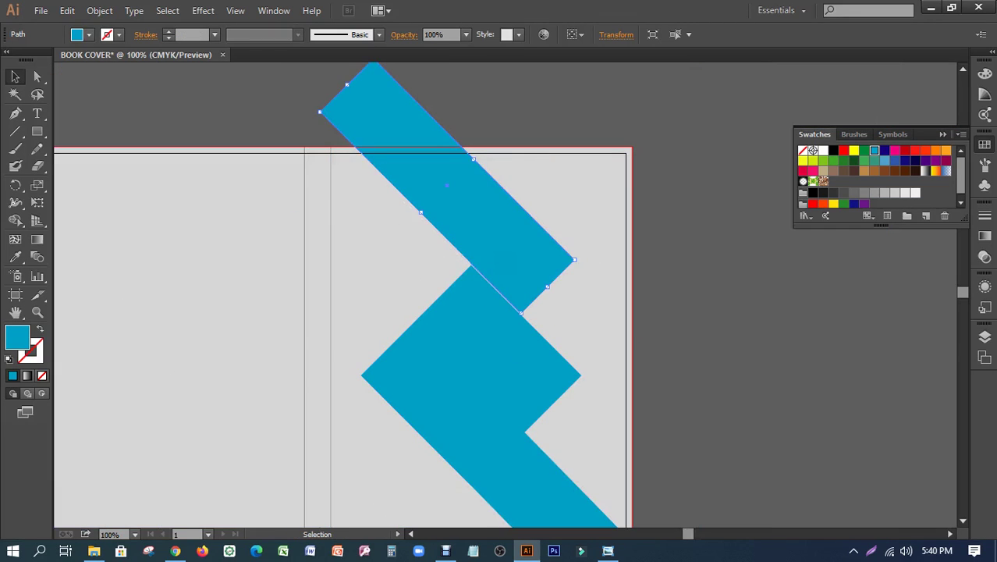
# - Nudge the upper band up, then right and down with arrow keys to fine-tune its gap
pyautogui.press('Up')
pyautogui.press('Up')
pyautogui.press('Up')
pyautogui.press('Up')
pyautogui.press('Up')
pyautogui.press('Up')
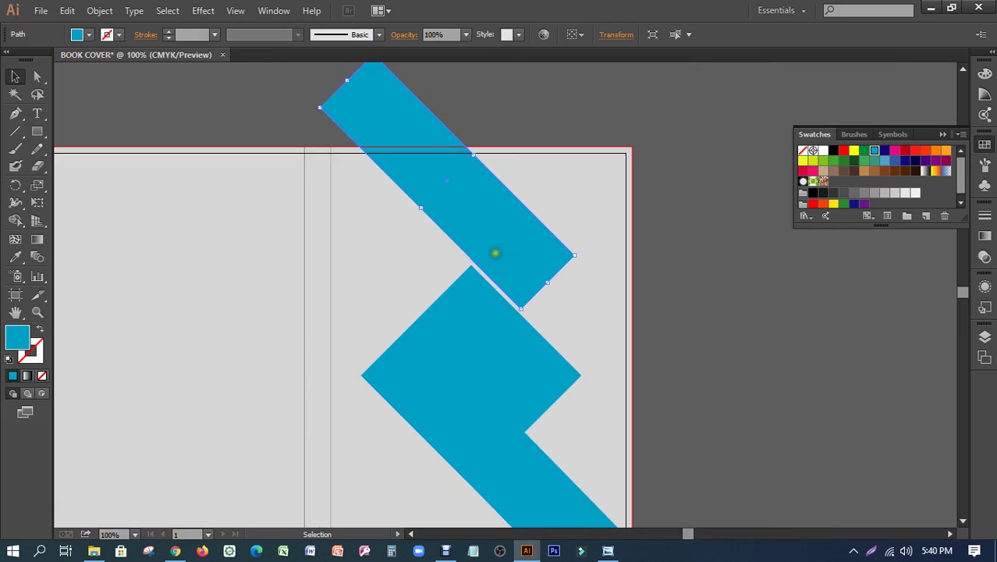
pyautogui.press('Right')
pyautogui.press('Right')
pyautogui.press('Down')
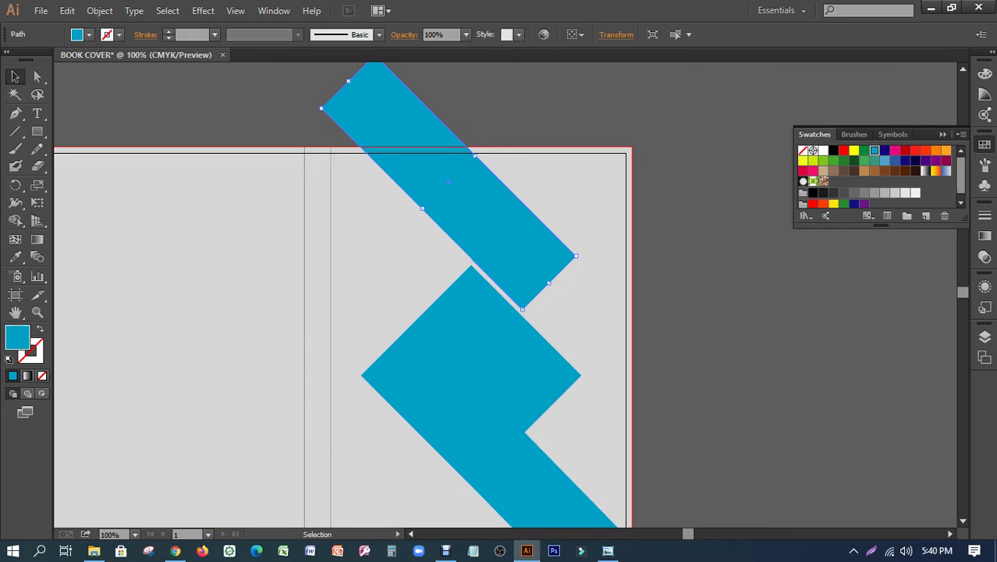
pyautogui.press('Down')
pyautogui.press('Right')
pyautogui.press('Right')
pyautogui.press('Down')
pyautogui.press('Down')
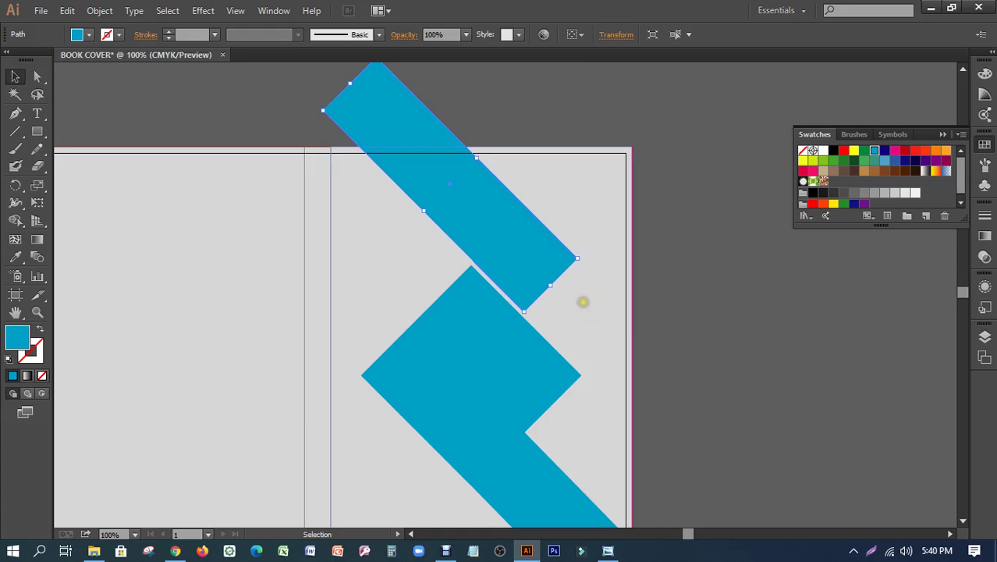
pyautogui.click(587, 308)
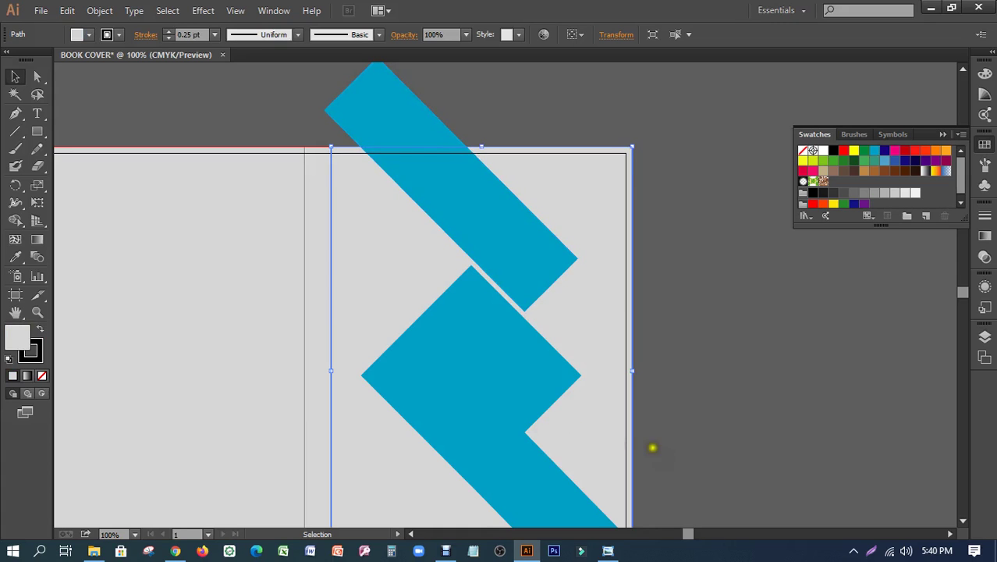
pyautogui.moveTo(536, 416)
pyautogui.mouseDown()
pyautogui.moveTo(511, 290)
pyautogui.moveTo(489, 367)
pyautogui.moveTo(568, 467)
pyautogui.moveTo(525, 383)
pyautogui.moveTo(534, 439)
pyautogui.moveTo(527, 390)
pyautogui.moveTo(546, 254)
pyautogui.mouseUp()
pyautogui.click(462, 295)
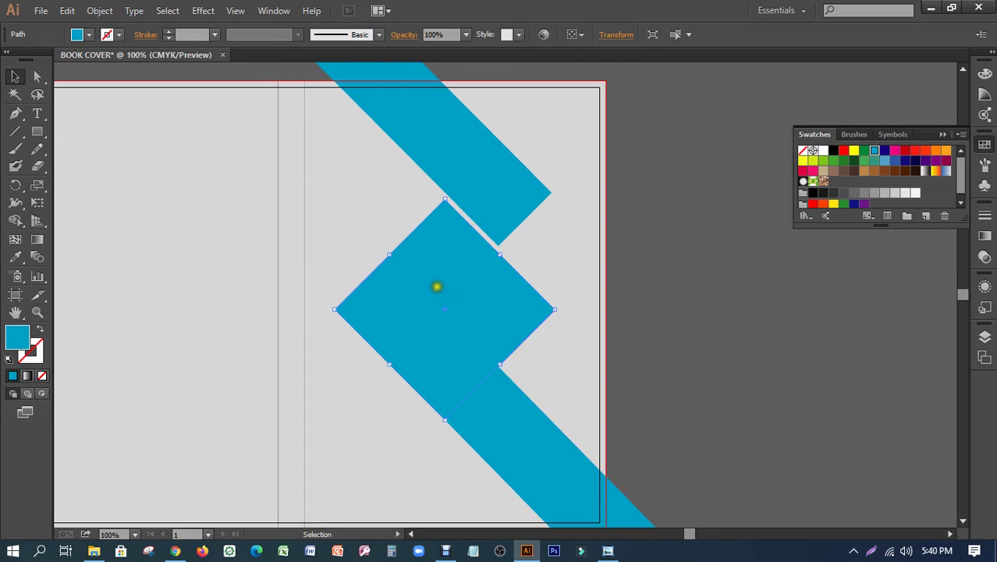
# - Add a smaller white copy inside the diamond and recolour the outer diamond C0 M0 Y0 K60 gray
pyautogui.press('a')
pyautogui.click(432, 284)
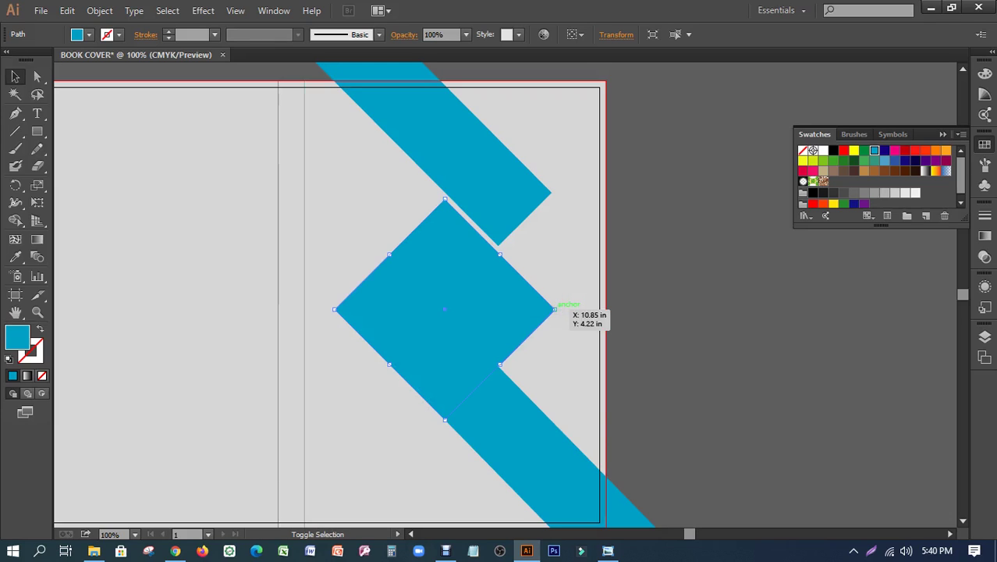
pyautogui.moveTo(555, 308); pyautogui.dragTo(547, 310)
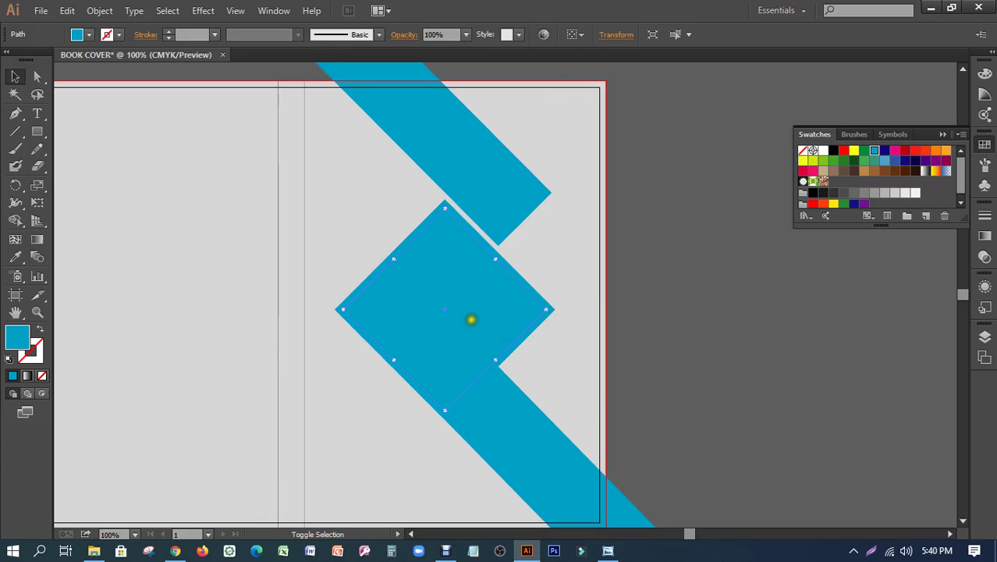
pyautogui.click(824, 150)
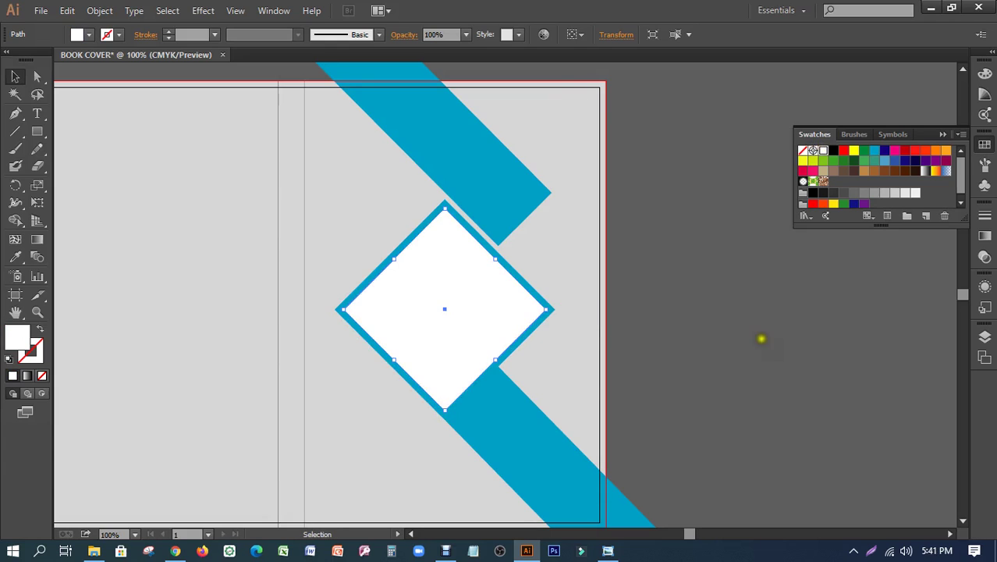
pyautogui.click(761, 339)
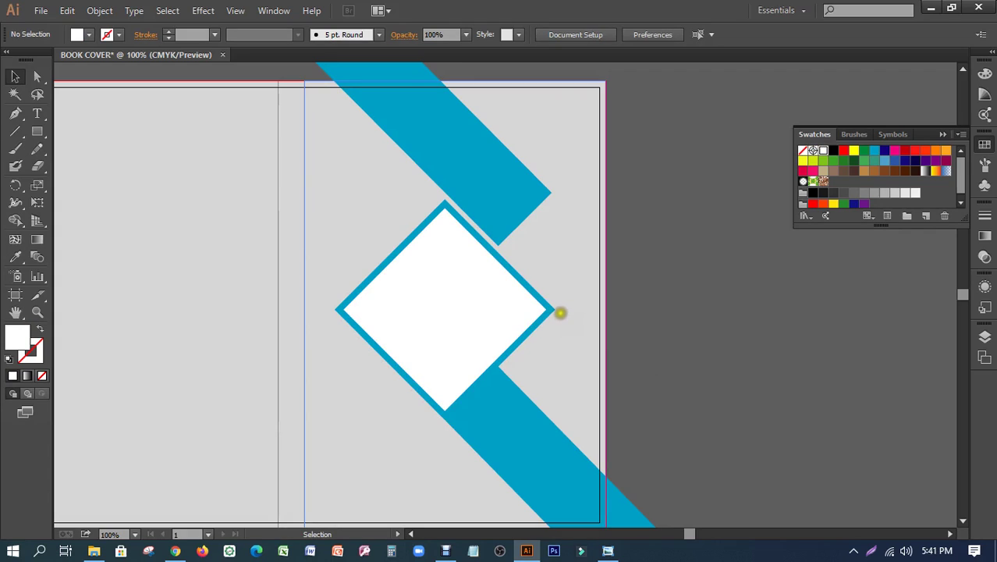
pyautogui.moveTo(557, 311); pyautogui.dragTo(556, 309)
pyautogui.click(553, 309)
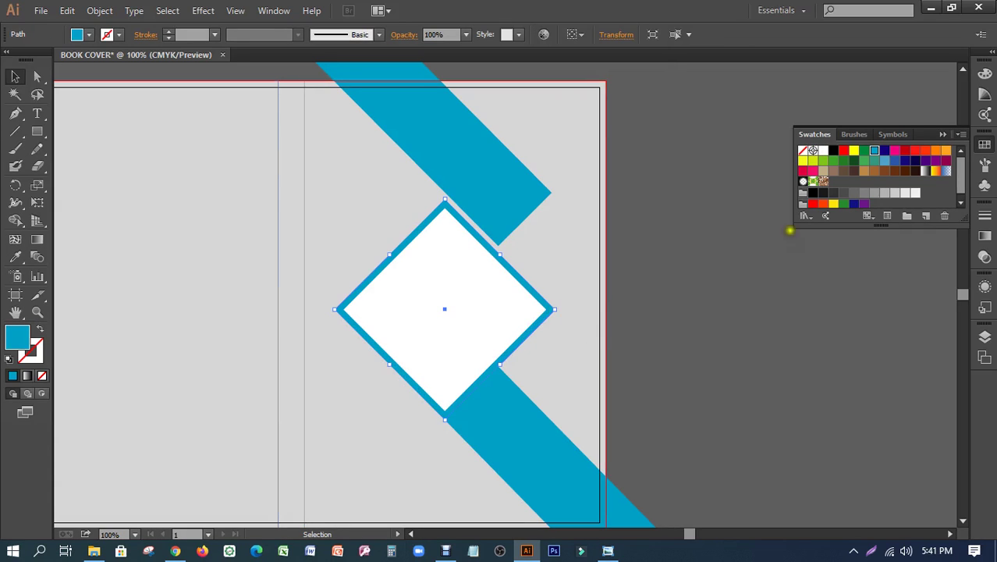
pyautogui.click(854, 194)
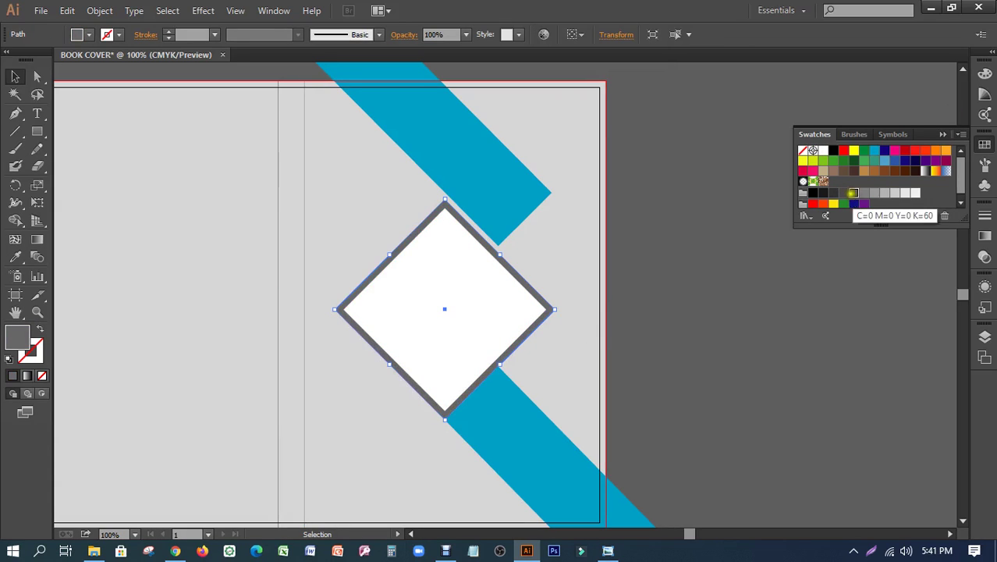
pyautogui.click(707, 422)
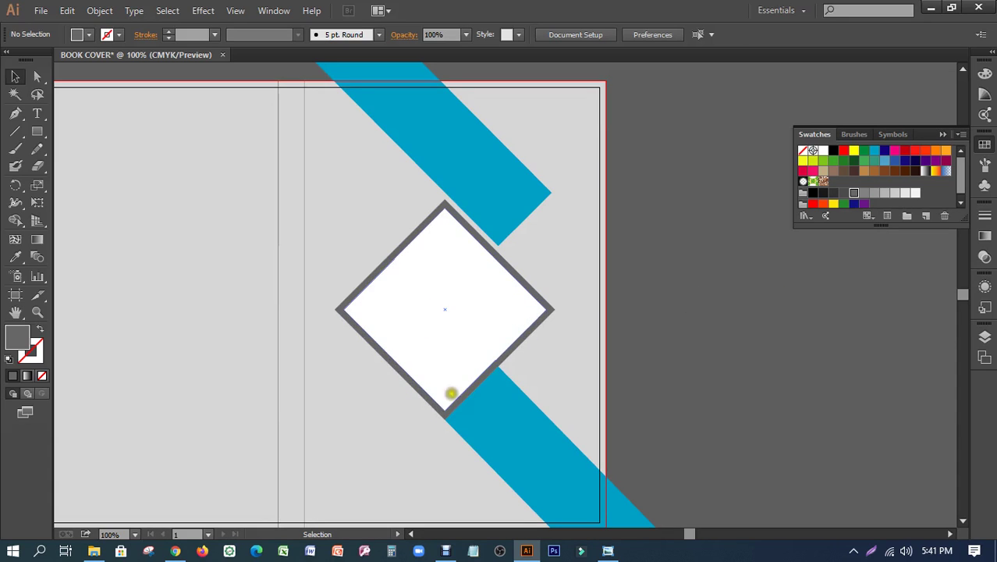
# - Try removing the upper band's fill, then undo it and deselect the band
pyautogui.click(517, 381)
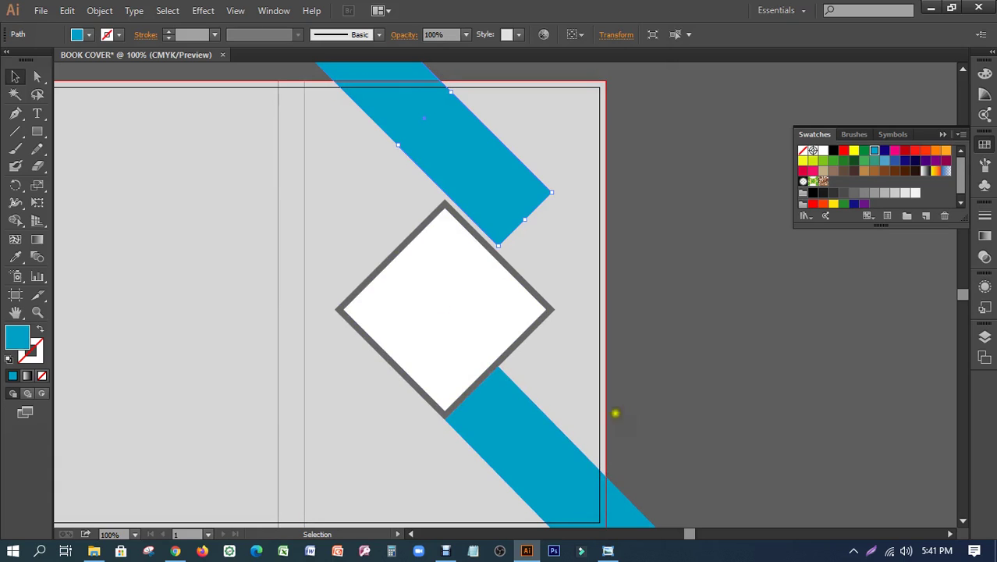
pyautogui.scroll(1, 583, 392)
pyautogui.hscroll(-1, 583, 392)
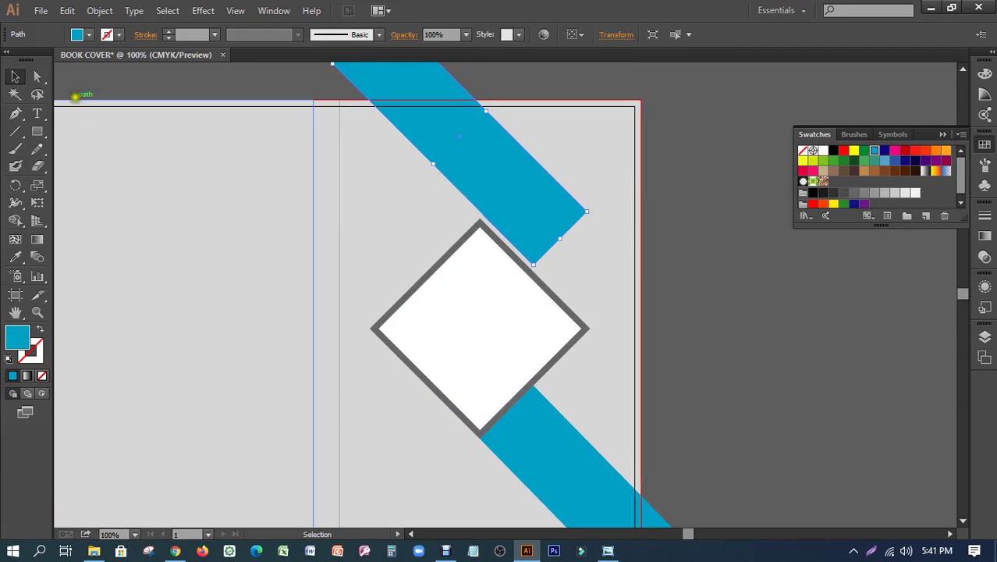
pyautogui.click(37, 131)
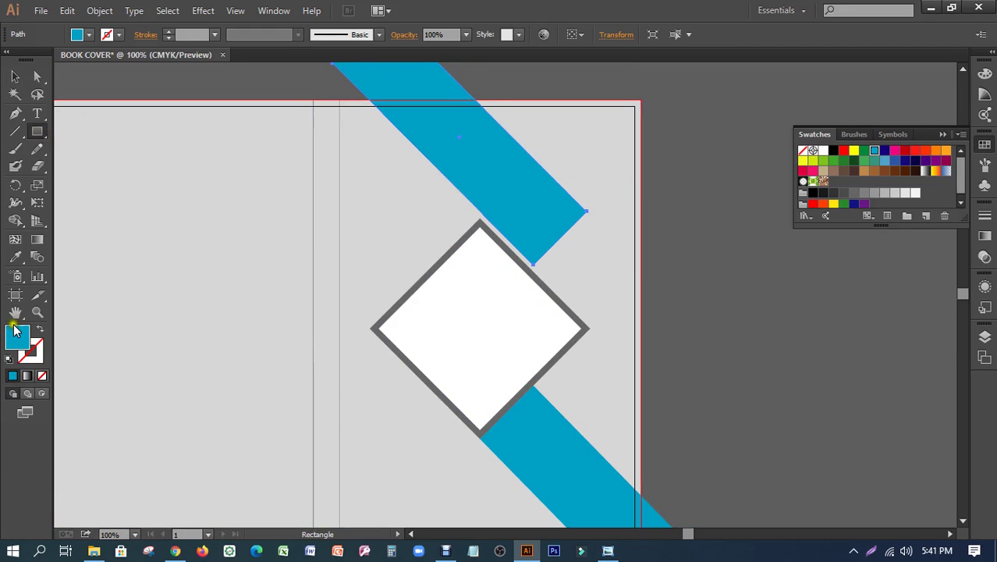
pyautogui.click(42, 376)
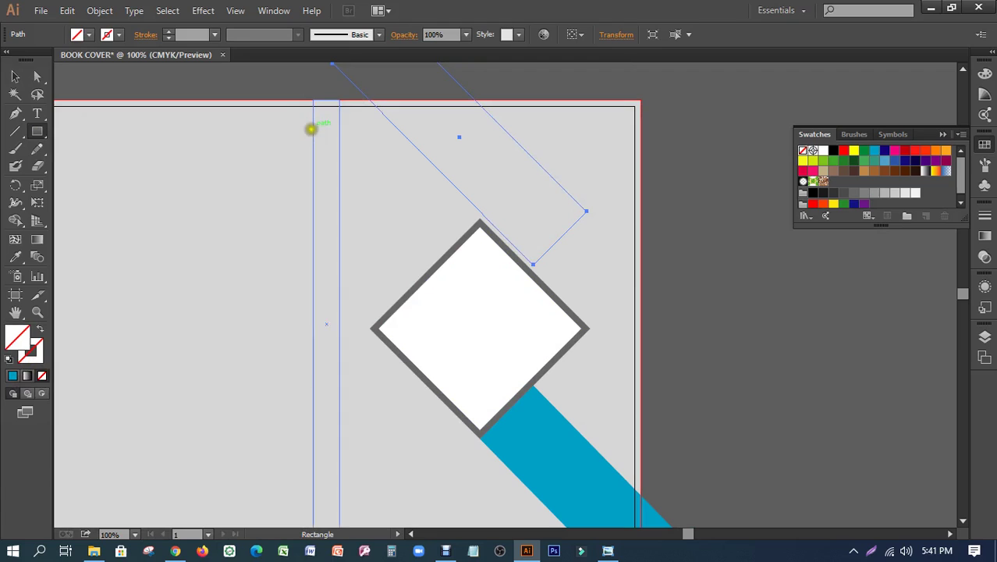
pyautogui.hotkey('ctrl', 'z')
pyautogui.click(15, 76)
pyautogui.click(113, 77)
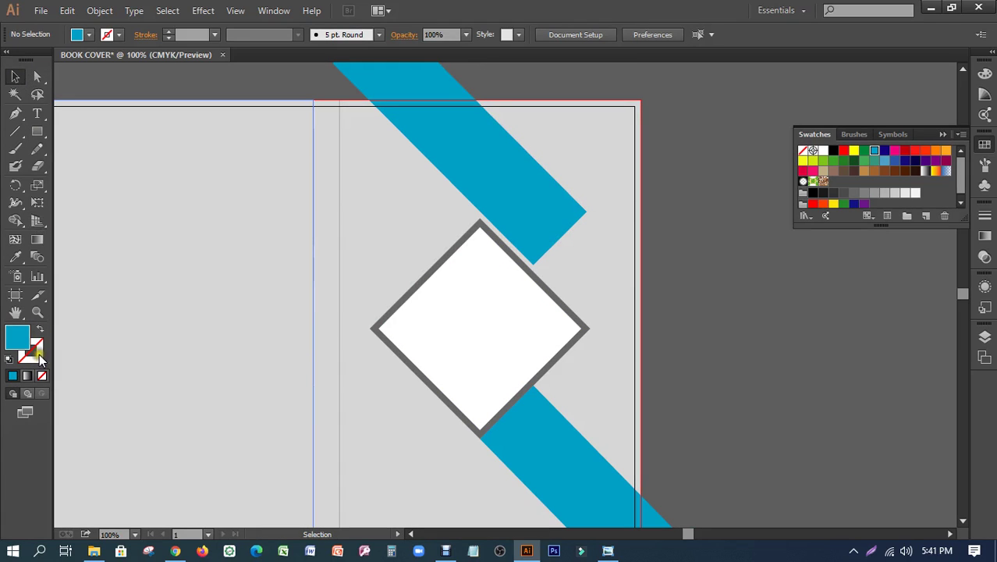
# - Draw a rectangle from the spine's top edge, stretch it to the artboard bottom, and remove its fill
pyautogui.click(36, 132)
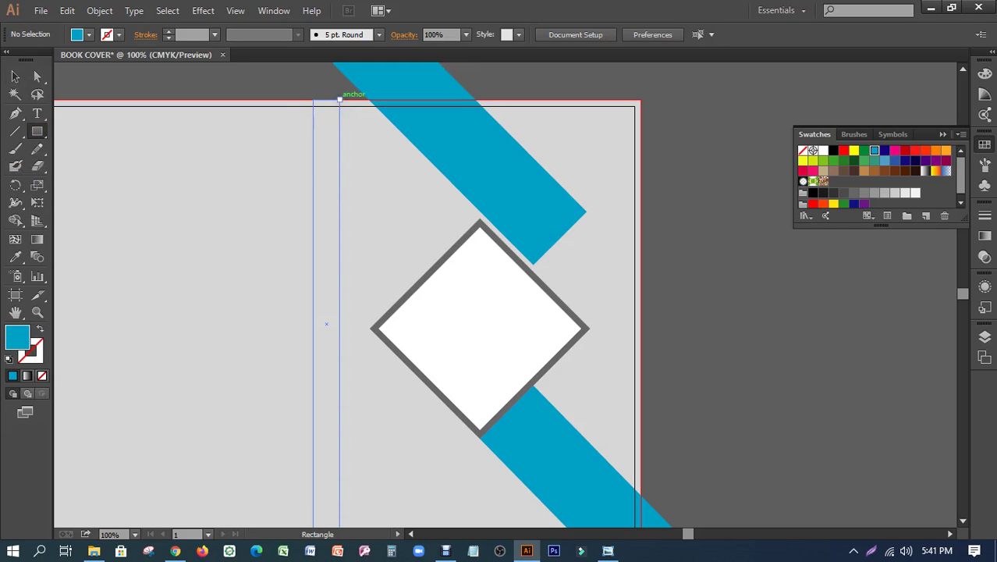
pyautogui.moveTo(339, 99)
pyautogui.mouseDown()
pyautogui.moveTo(645, 510)
pyautogui.moveTo(522, 211)
pyautogui.mouseUp()
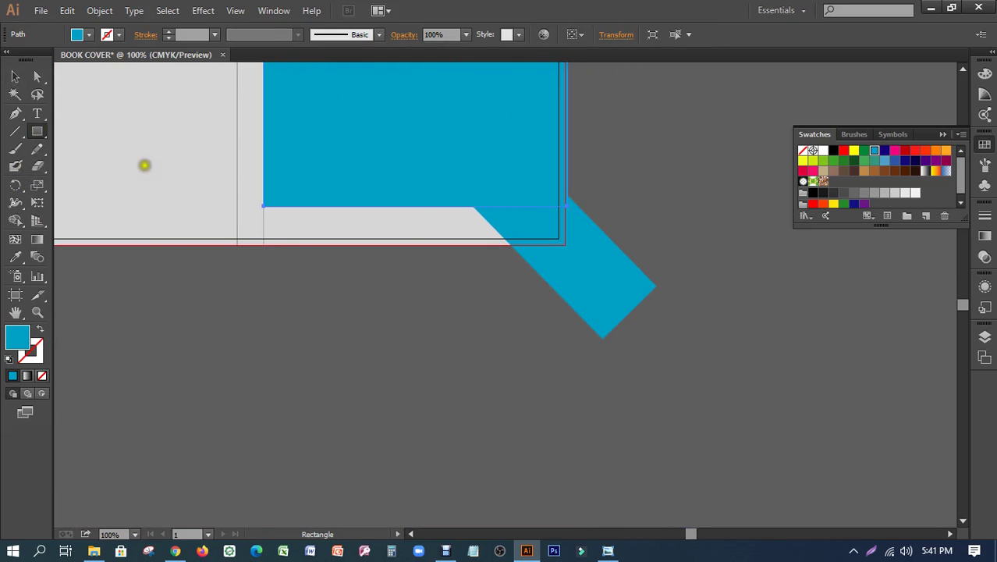
pyautogui.click(15, 75)
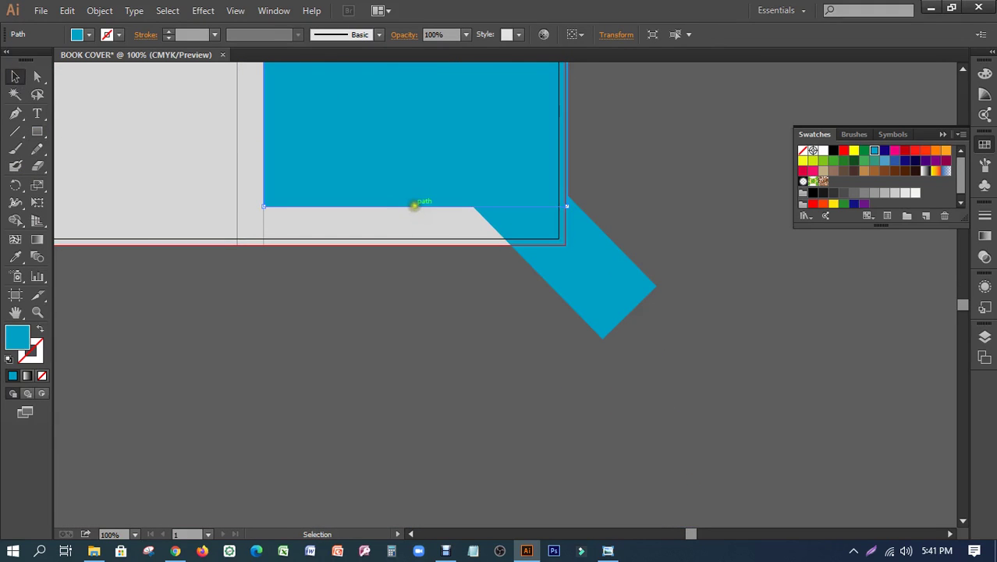
pyautogui.moveTo(414, 206); pyautogui.dragTo(418, 246)
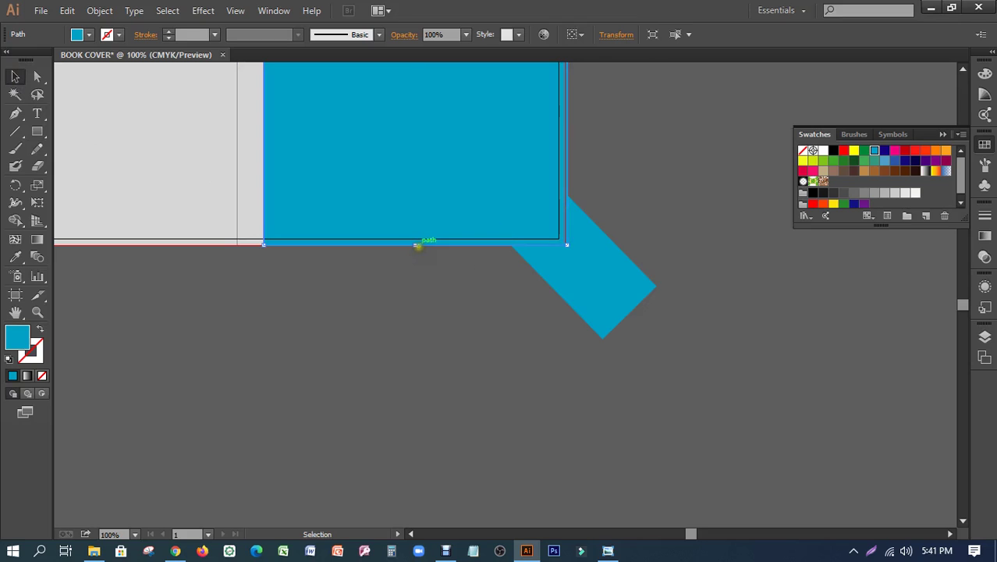
pyautogui.click(42, 377)
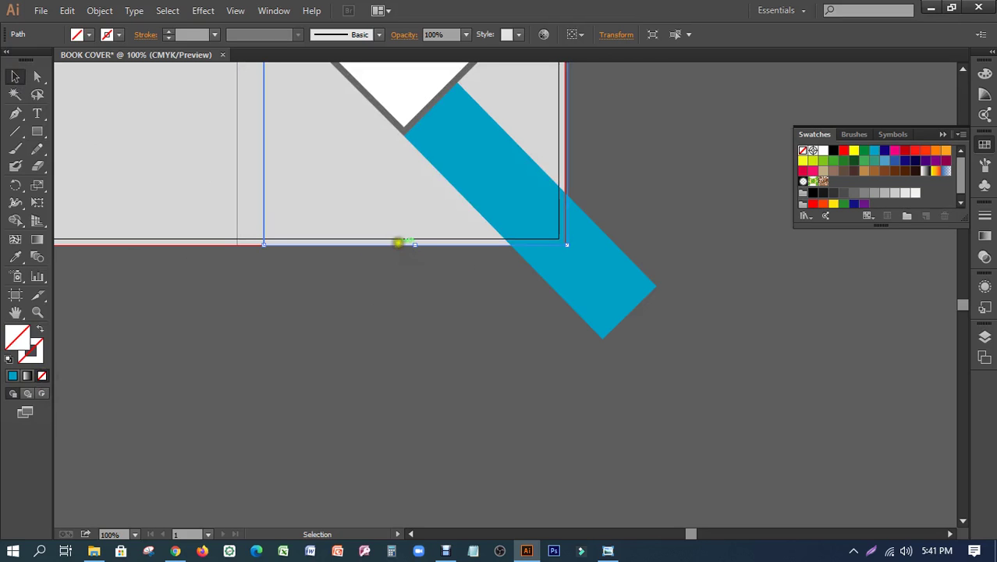
pyautogui.scroll(2, 411, 282)
pyautogui.scroll(4, 429, 336)
pyautogui.hscroll(1, 422, 336)
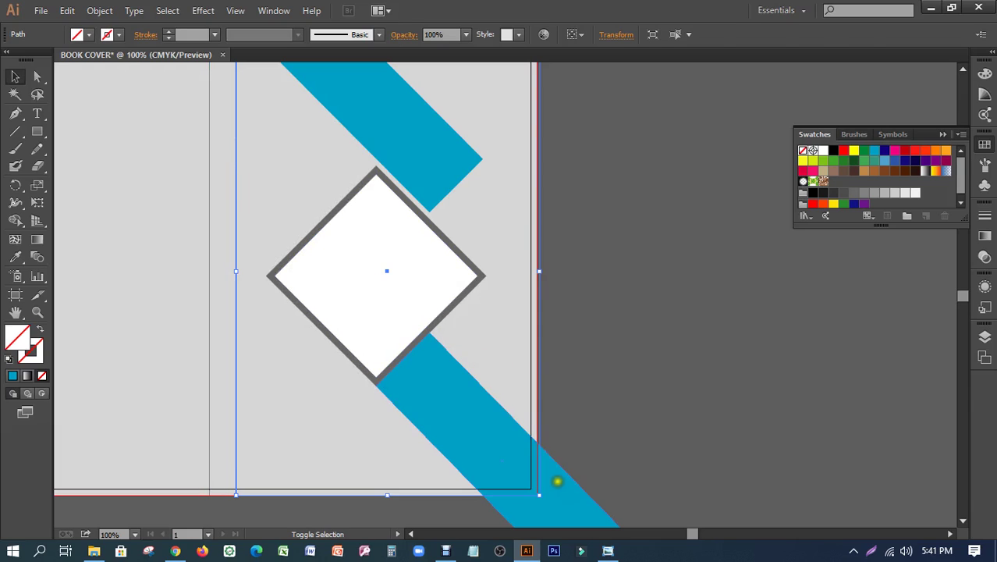
# - Divide the diamond and upper band with Pathfinder, ungroup, and move the lower piece aside
pyautogui.keyDown('shift'); pyautogui.click(378, 186); pyautogui.keyUp('shift')
pyautogui.keyDown('shift'); pyautogui.click(390, 126); pyautogui.keyUp('shift')
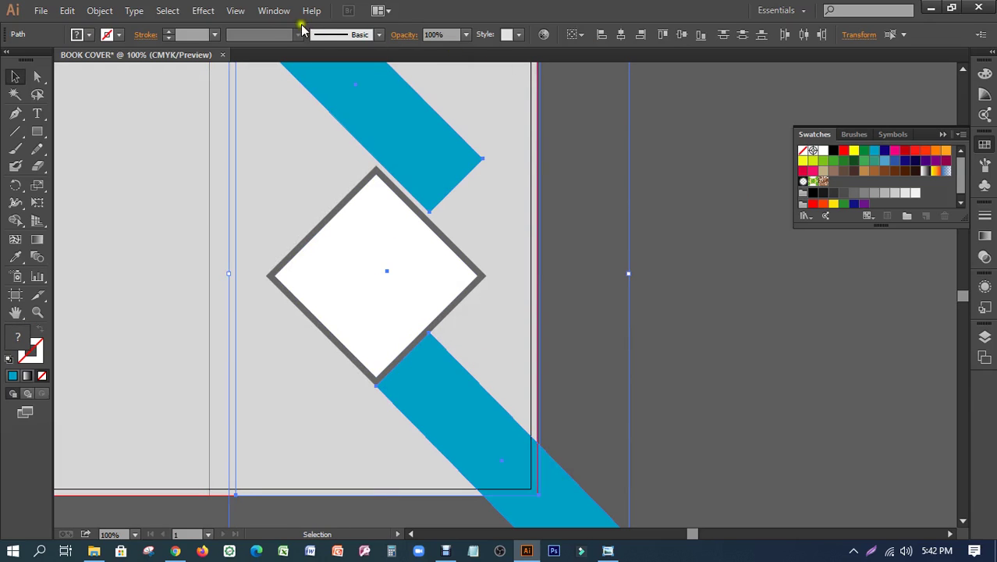
pyautogui.click(274, 11)
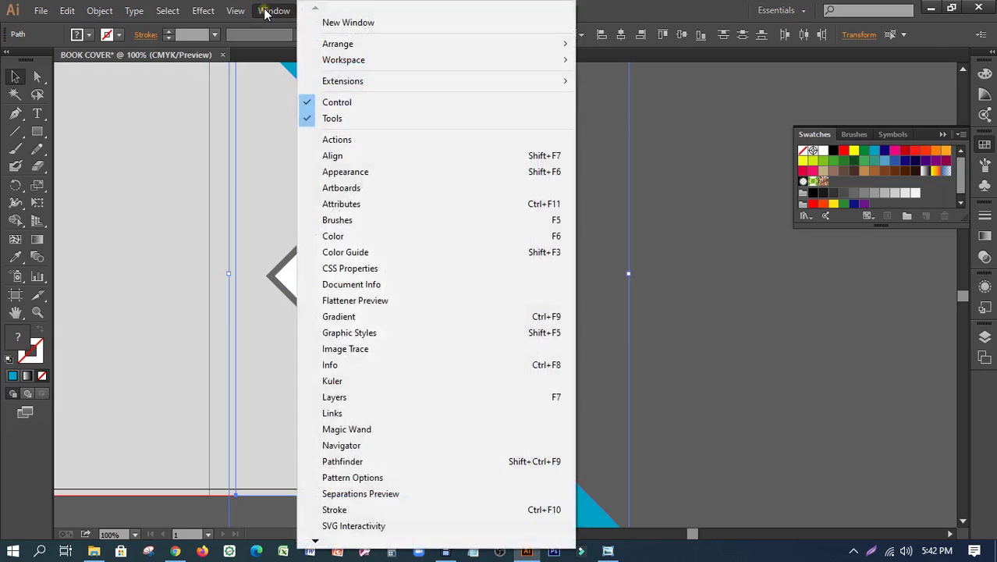
pyautogui.click(351, 462)
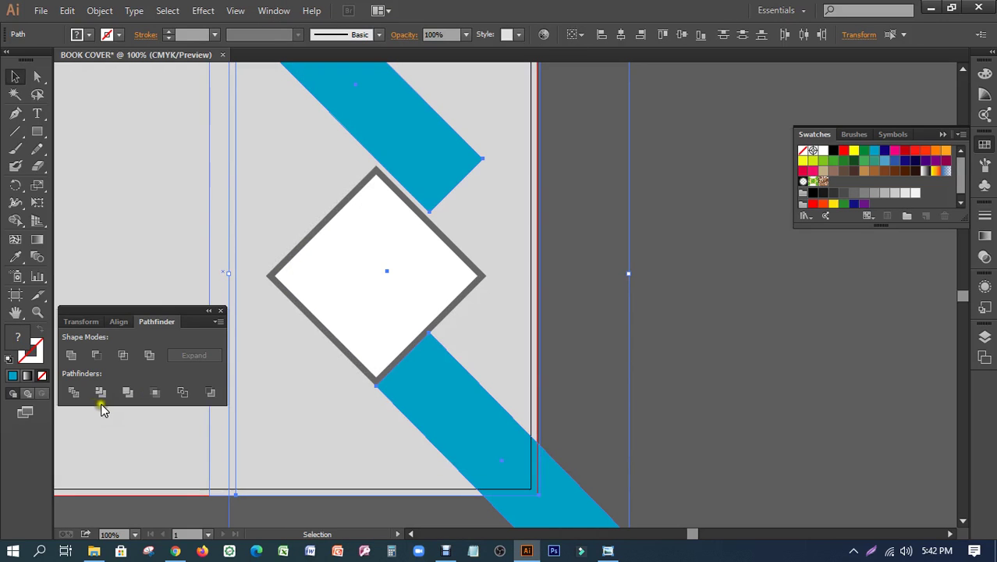
pyautogui.click(73, 392)
pyautogui.rightClick(423, 128)
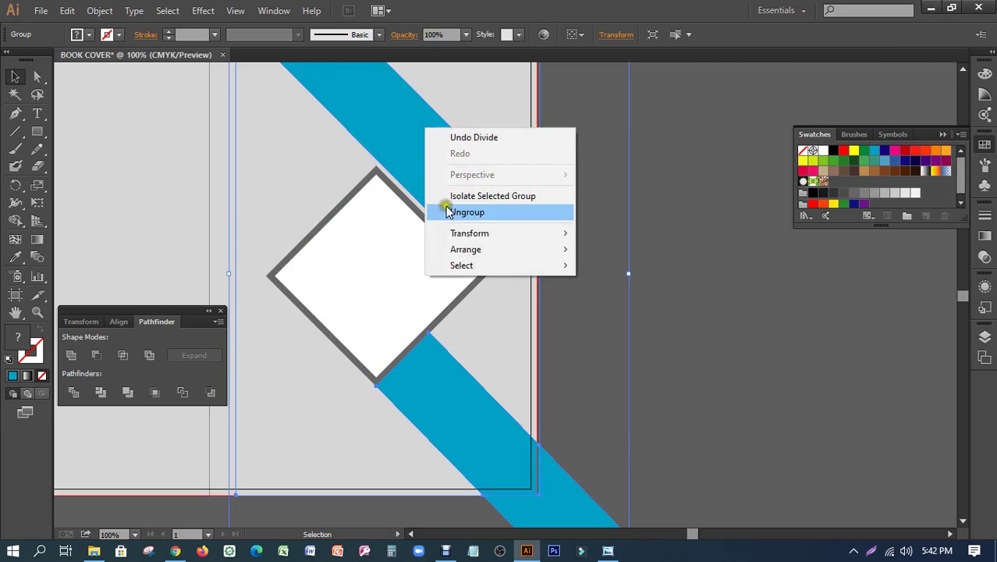
pyautogui.click(449, 213)
pyautogui.click(772, 330)
pyautogui.moveTo(574, 484)
pyautogui.mouseDown()
pyautogui.moveTo(798, 355)
pyautogui.moveTo(829, 349)
pyautogui.mouseUp()
# - Delete the split blue pieces, then undo back to before the Divide
pyautogui.hscroll(-3, 517, 211)
pyautogui.scroll(5, 472, 292)
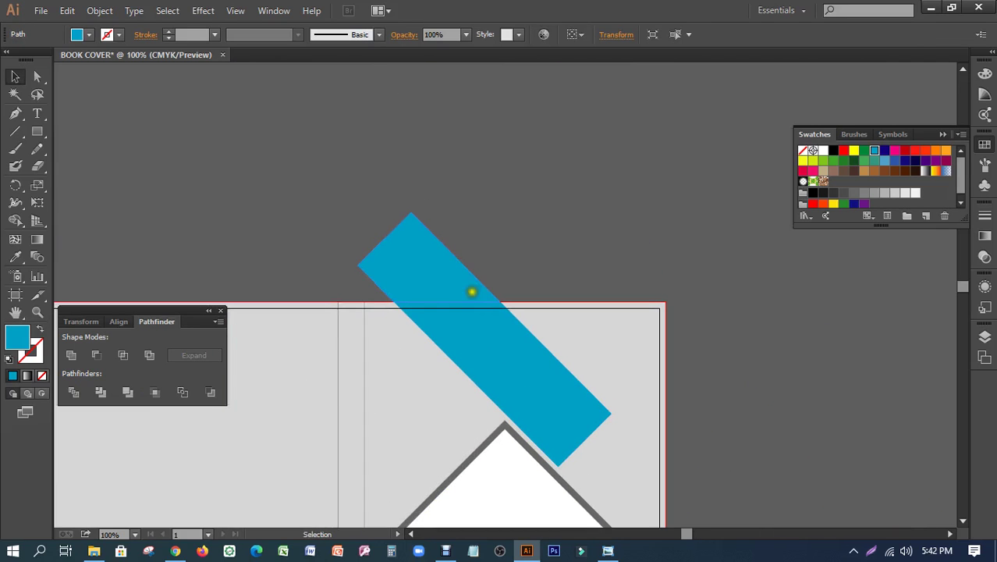
pyautogui.moveTo(472, 291); pyautogui.dragTo(911, 457)
pyautogui.scroll(-5, 618, 267)
pyautogui.hscroll(3, 663, 162)
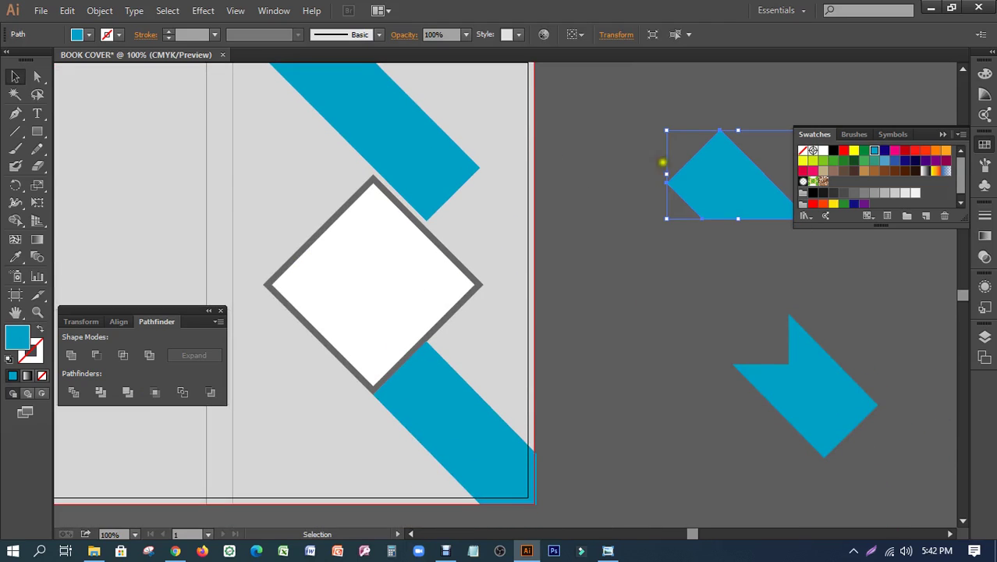
pyautogui.moveTo(800, 412); pyautogui.dragTo(801, 412)
pyautogui.press('Delete')
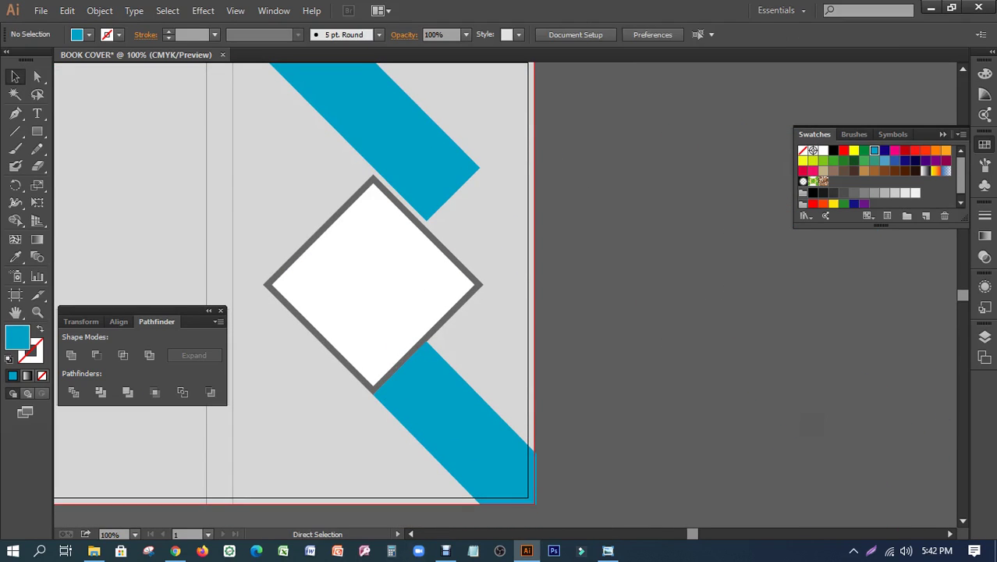
pyautogui.hotkey('ctrl', 'z')
pyautogui.hotkey('ctrl', 'z')
pyautogui.hotkey('ctrl', 'z')
pyautogui.hotkey('ctrl', 'z')
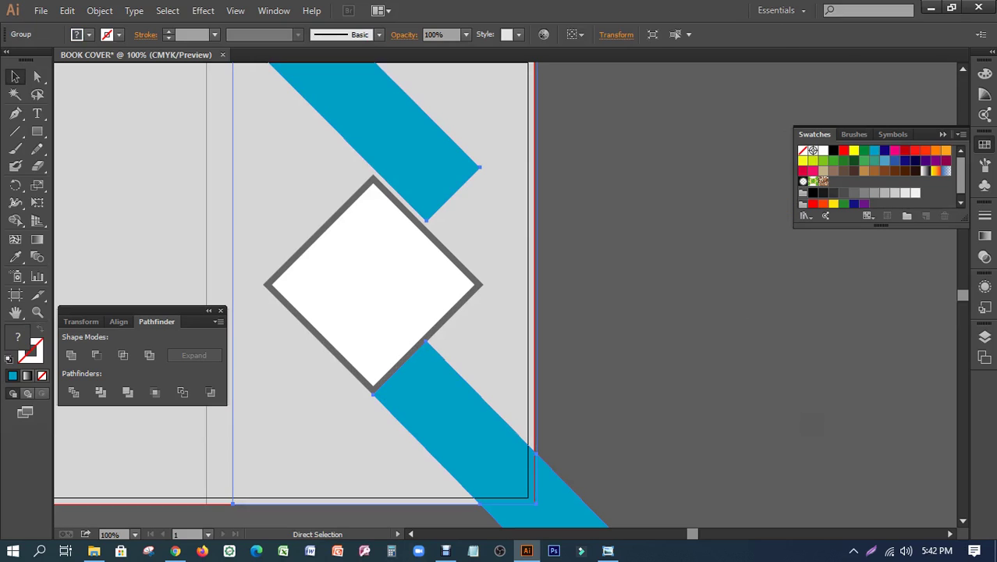
pyautogui.hotkey('ctrl', 'z')
pyautogui.hotkey('ctrl', 'z')
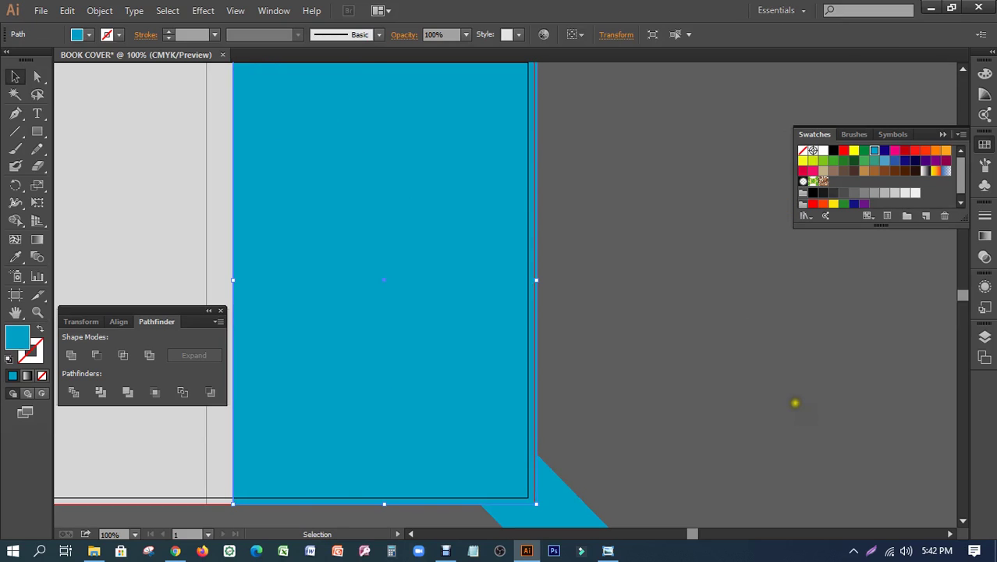
# - Delete the helper rectangle and scroll back over the cover
pyautogui.click(796, 403)
pyautogui.click(450, 339)
pyautogui.press('Delete')
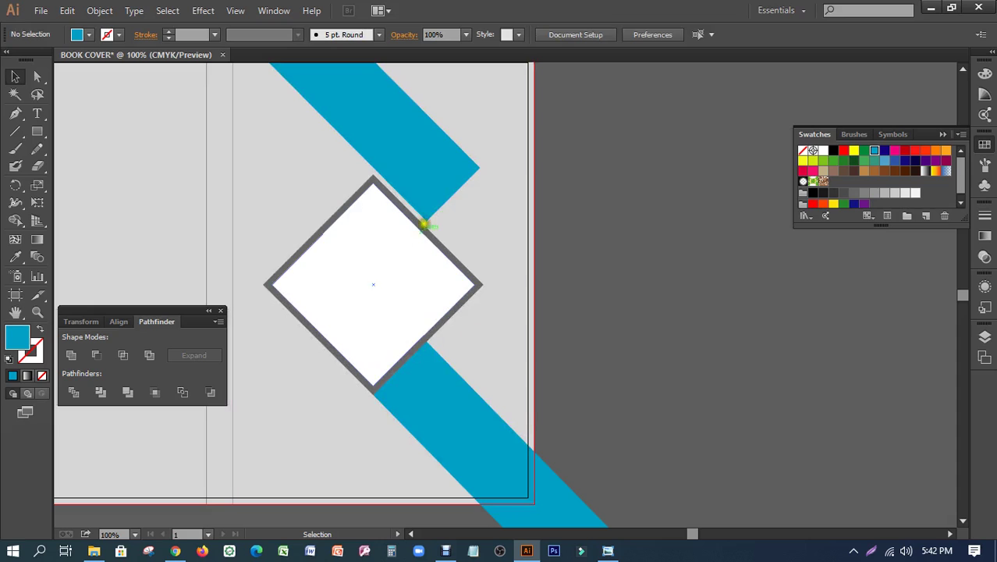
pyautogui.scroll(2, 422, 225)
pyautogui.scroll(6, 477, 281)
pyautogui.hscroll(-3, 477, 281)
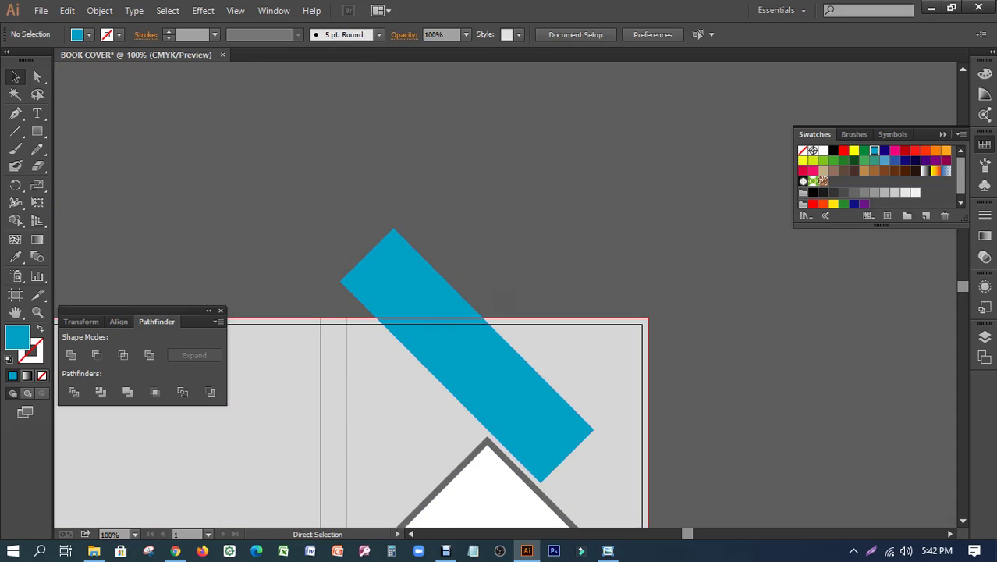
# - Knife-cut the upper blue band along the artboard's top edge and delete the overhanging piece
pyautogui.scroll(1, 502, 300)
pyautogui.scroll(2, 502, 300)
pyautogui.moveTo(504, 301)
pyautogui.mouseDown()
pyautogui.moveTo(617, 158)
pyautogui.moveTo(626, 218)
pyautogui.mouseUp()
pyautogui.click(490, 181)
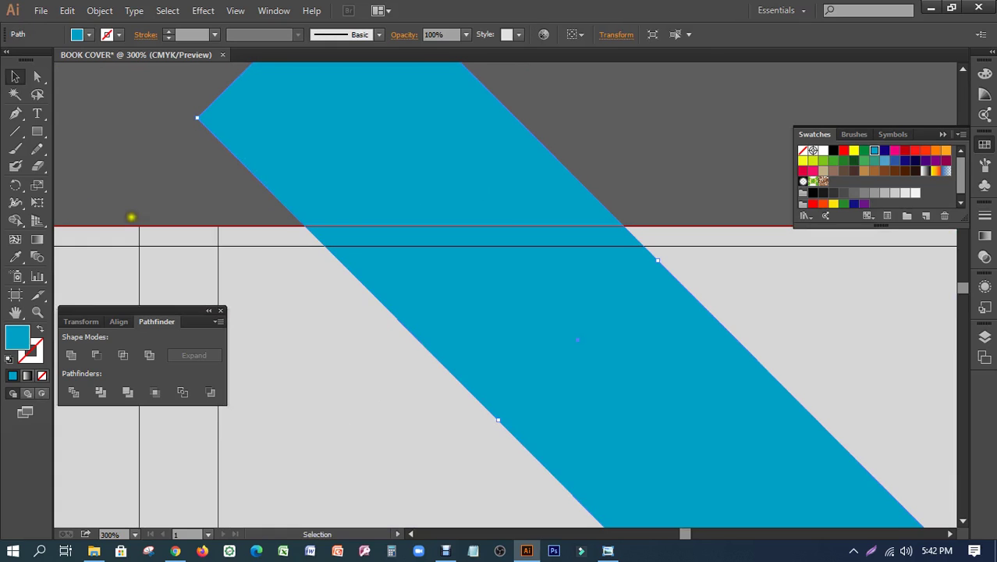
pyautogui.moveTo(36, 166); pyautogui.dragTo(77, 201)
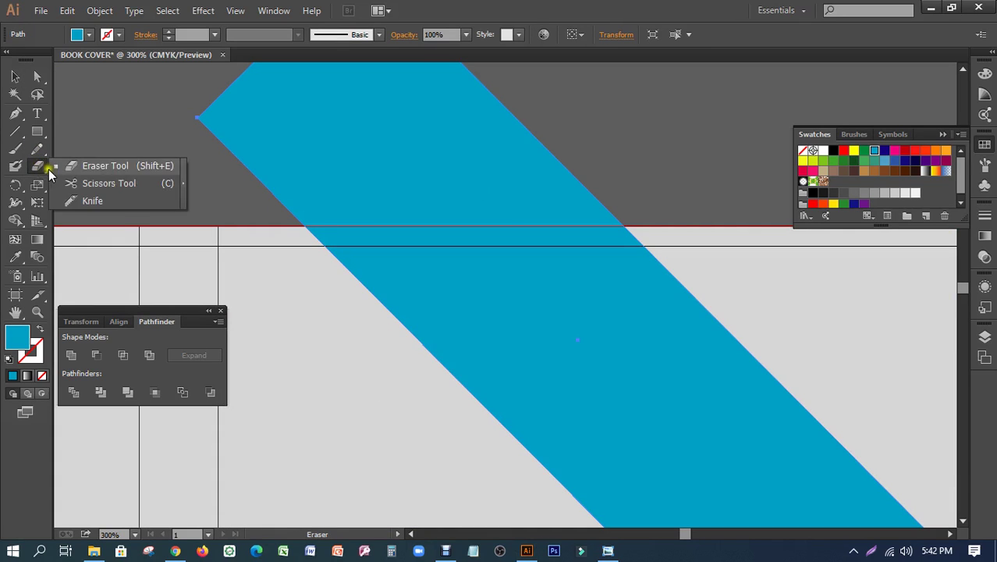
pyautogui.click(78, 202)
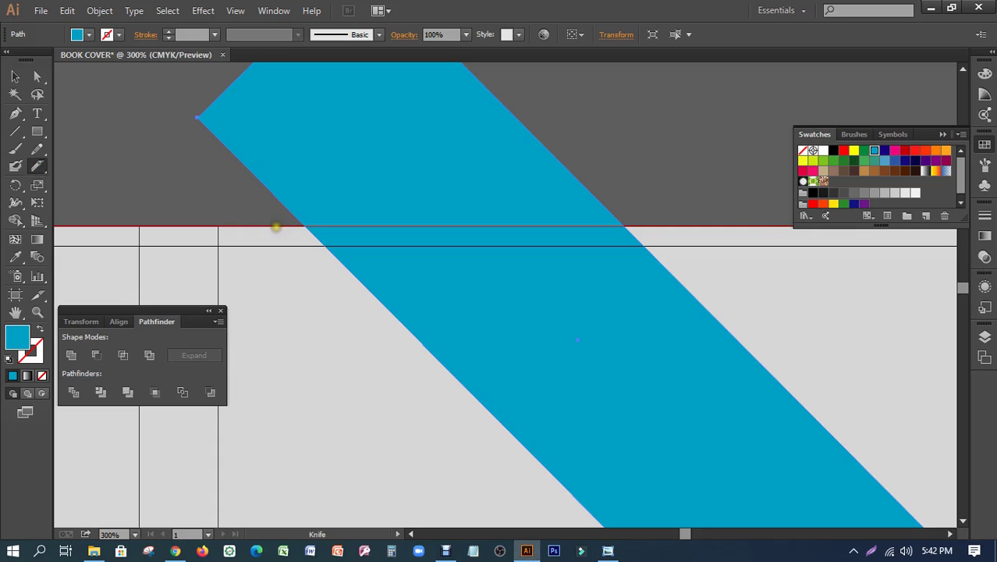
pyautogui.moveTo(689, 197); pyautogui.dragTo(670, 194)
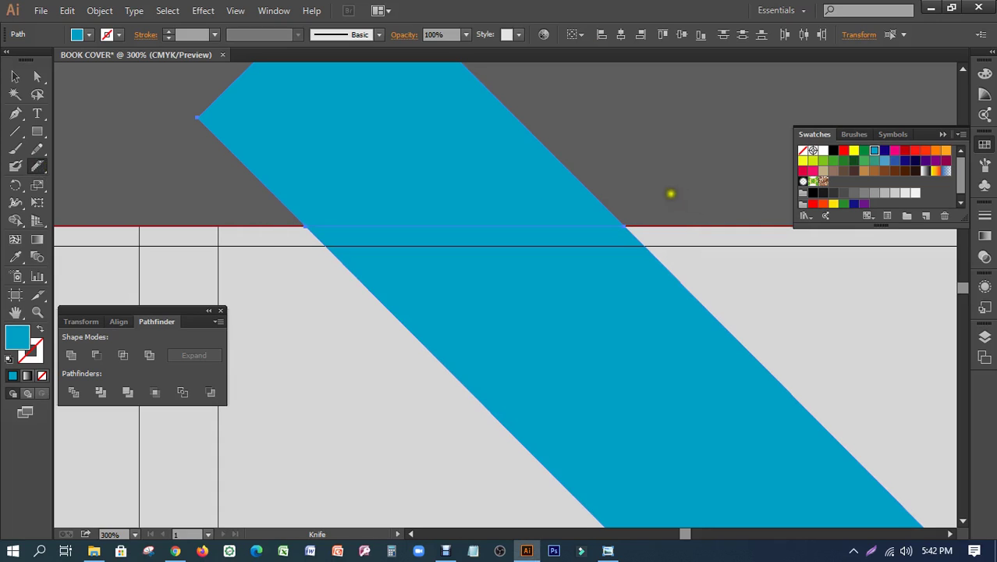
pyautogui.click(15, 76)
pyautogui.moveTo(366, 133); pyautogui.dragTo(357, 105)
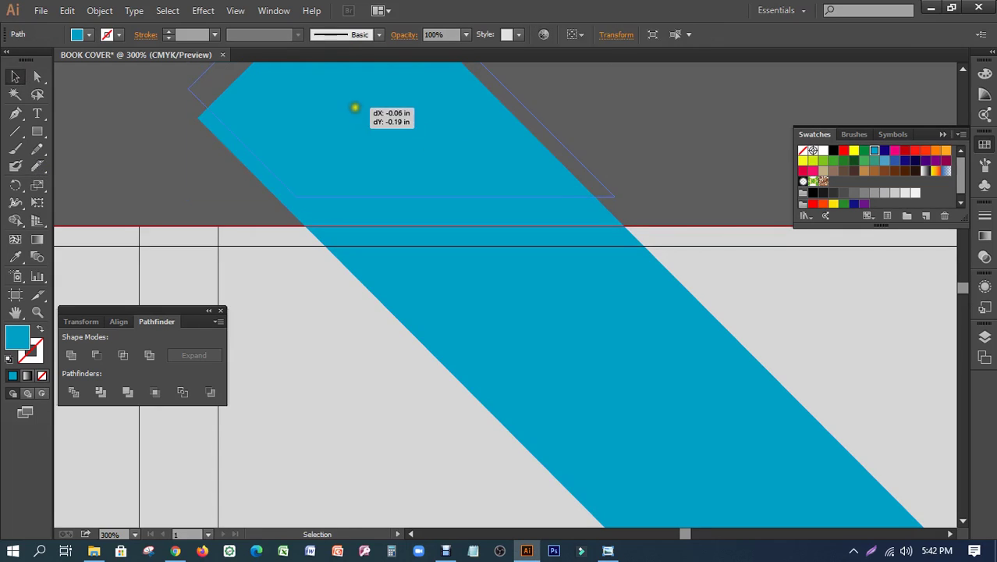
pyautogui.press('Delete')
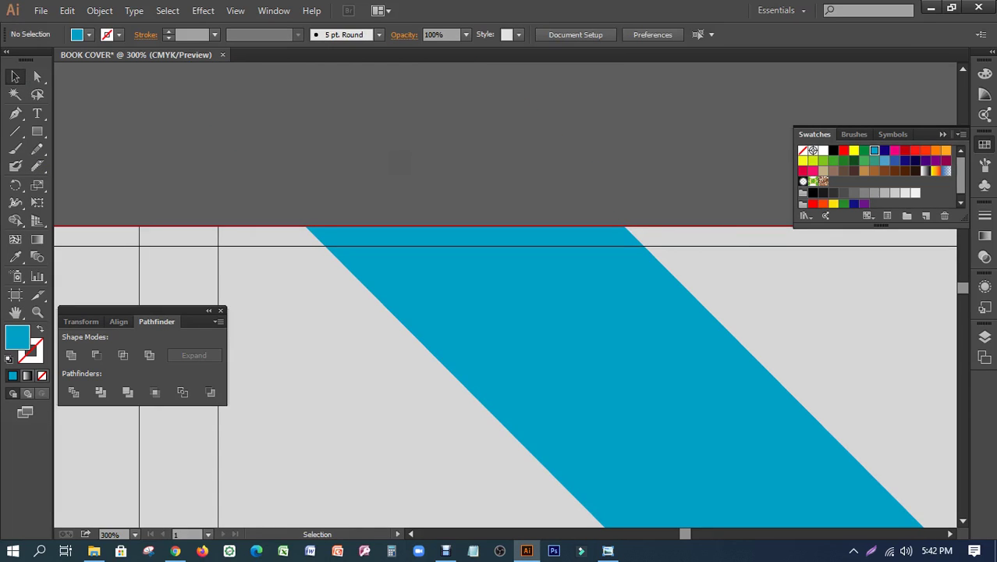
pyautogui.moveTo(630, 417); pyautogui.dragTo(472, 92)
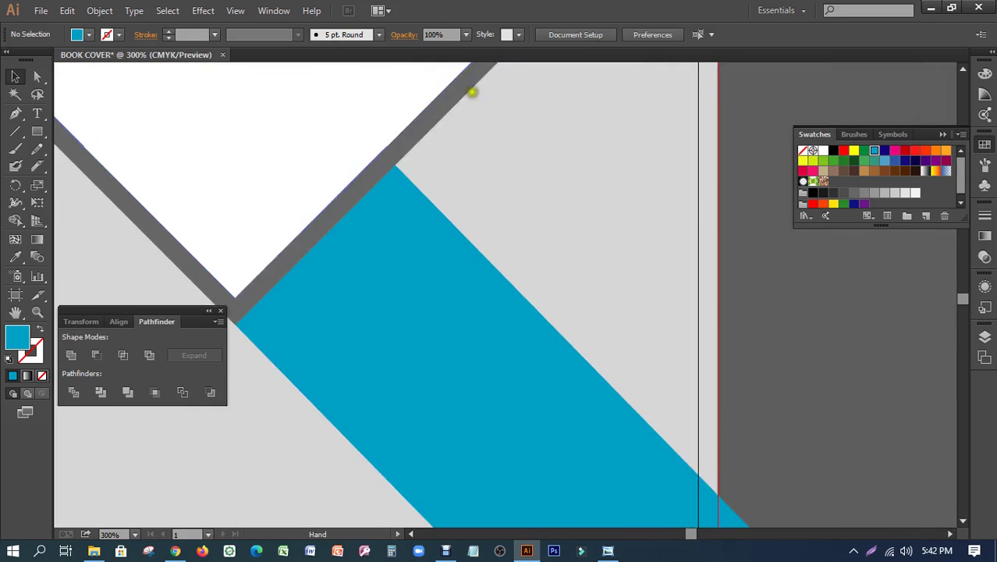
# - Knife-cut the lower blue band along the artboard's right edge
pyautogui.scroll(-3, 546, 209)
pyautogui.scroll(-2, 512, 132)
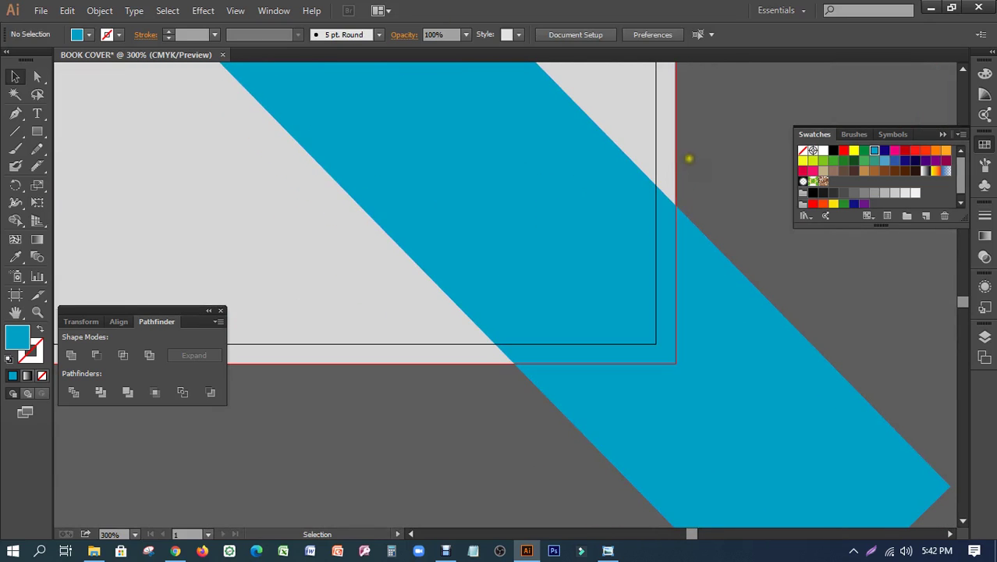
pyautogui.click(668, 265)
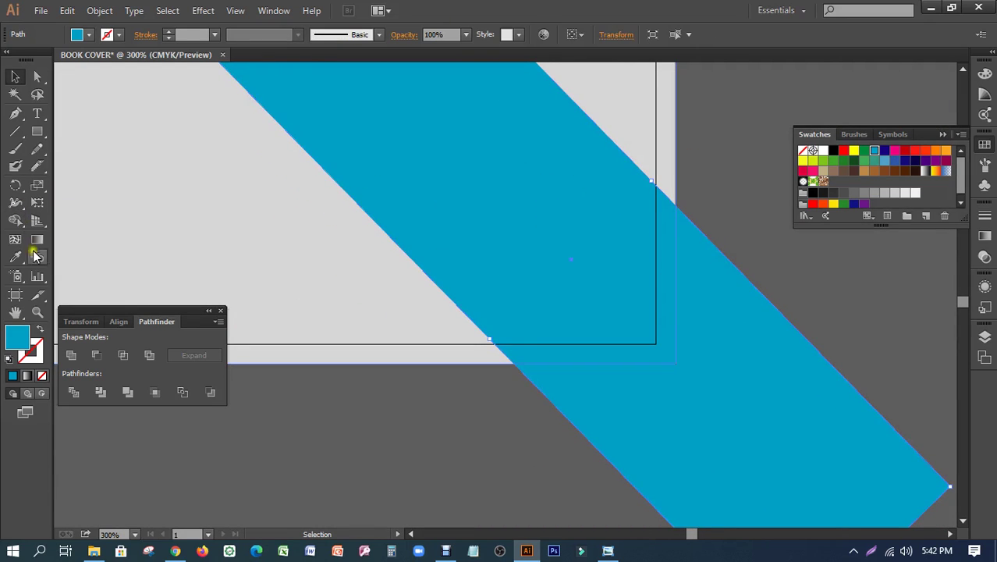
pyautogui.click(36, 164)
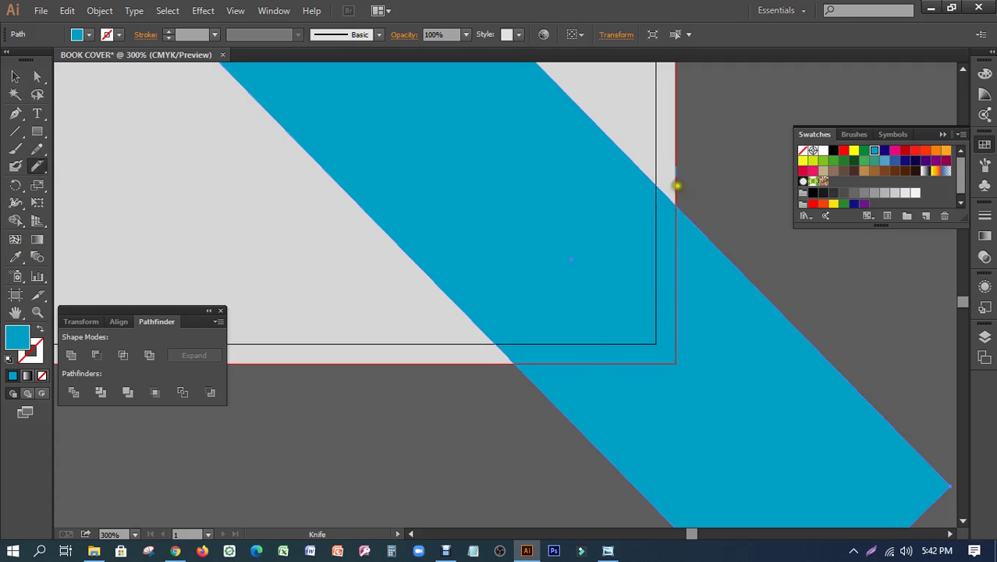
pyautogui.moveTo(677, 186); pyautogui.dragTo(699, 446)
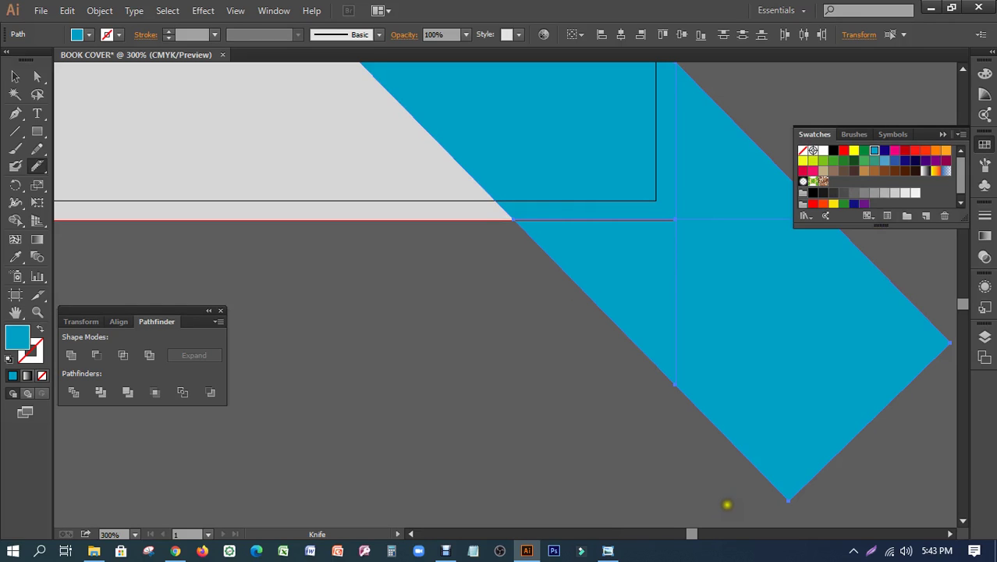
# - Delete the lower band's three pieces lying outside the artboard's right and bottom edges
pyautogui.press('v')
pyautogui.click(498, 336)
pyautogui.click(536, 349)
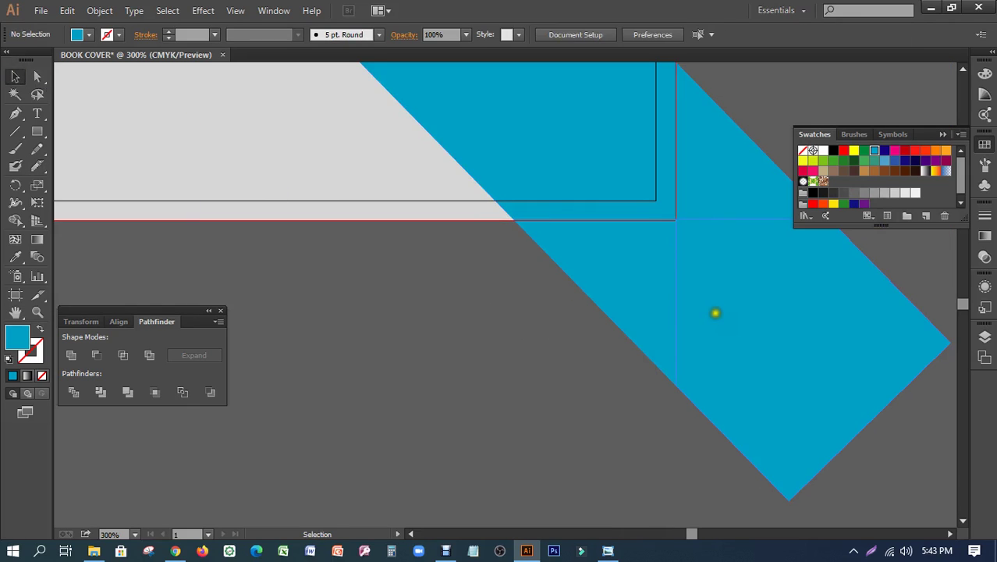
pyautogui.moveTo(712, 310)
pyautogui.mouseDown()
pyautogui.moveTo(795, 370)
pyautogui.moveTo(741, 351)
pyautogui.mouseUp()
pyautogui.press('Delete')
pyautogui.click(733, 191)
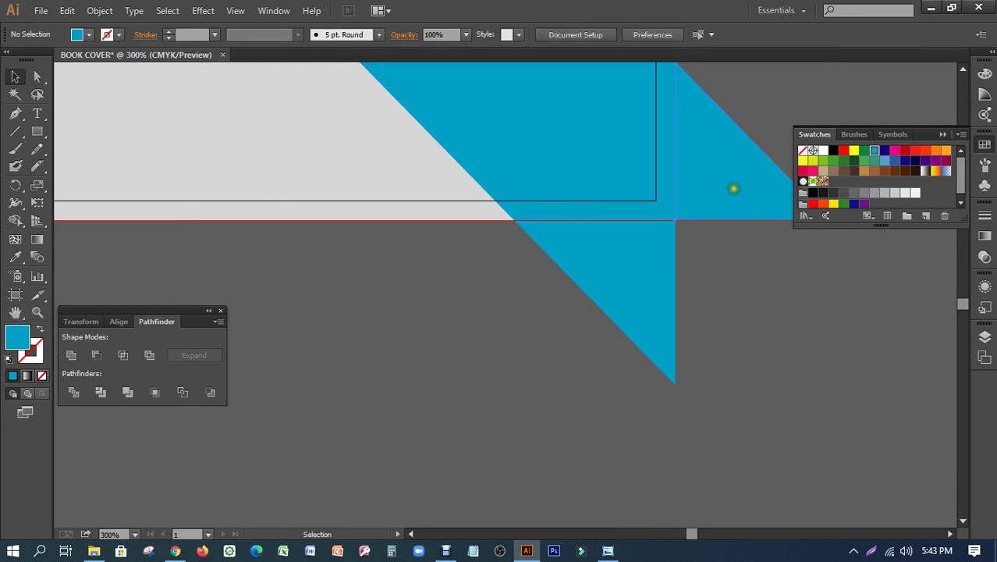
pyautogui.press('Delete')
pyautogui.click(641, 295)
pyautogui.press('Delete')
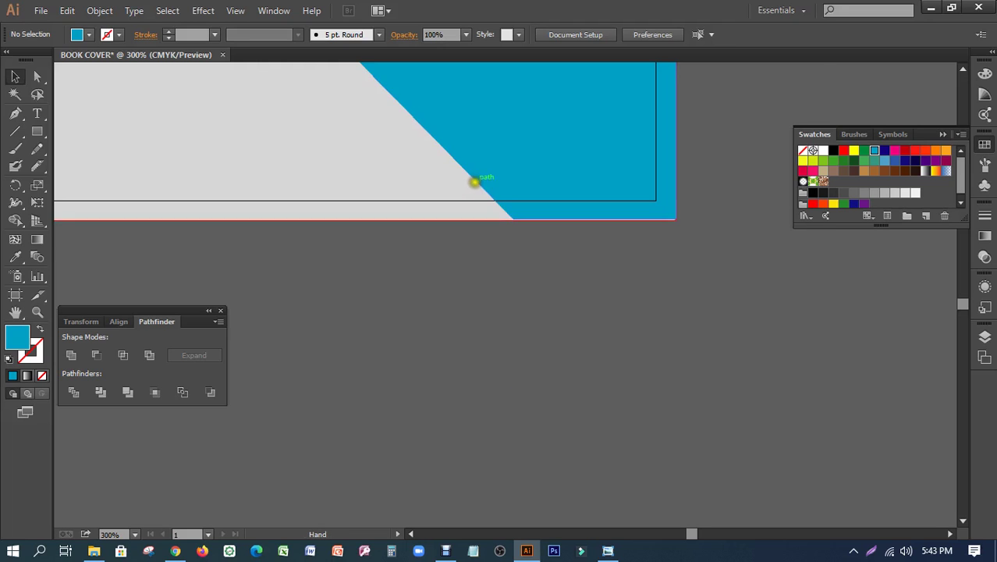
pyautogui.moveTo(475, 178)
pyautogui.mouseDown()
pyautogui.moveTo(606, 334)
pyautogui.moveTo(681, 392)
pyautogui.moveTo(484, 161)
pyautogui.moveTo(478, 272)
pyautogui.mouseUp()
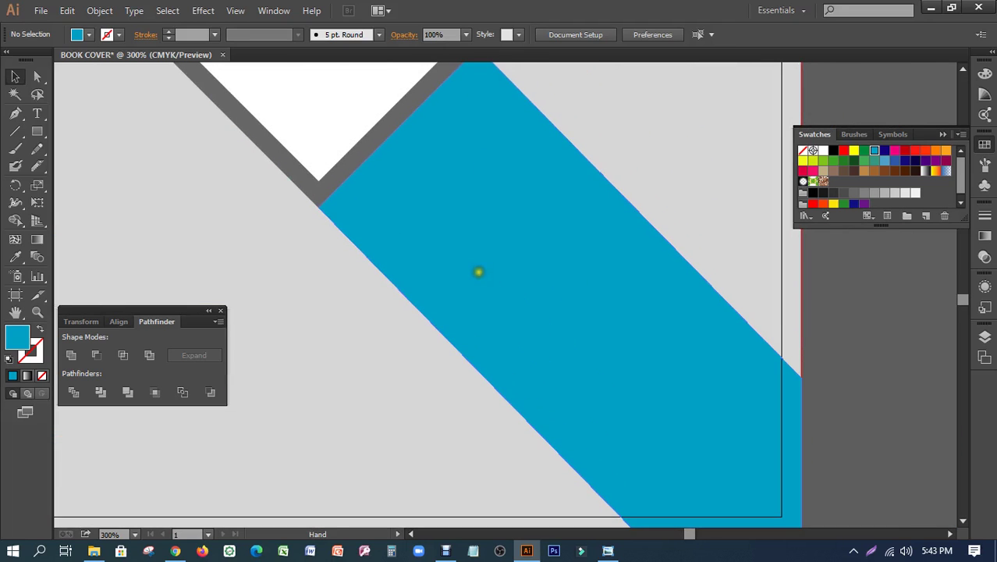
pyautogui.hotkey('ctrl', '-')
pyautogui.hotkey('ctrl', '-')
pyautogui.hotkey('ctrl', '-')
pyautogui.hotkey('ctrl', '-')
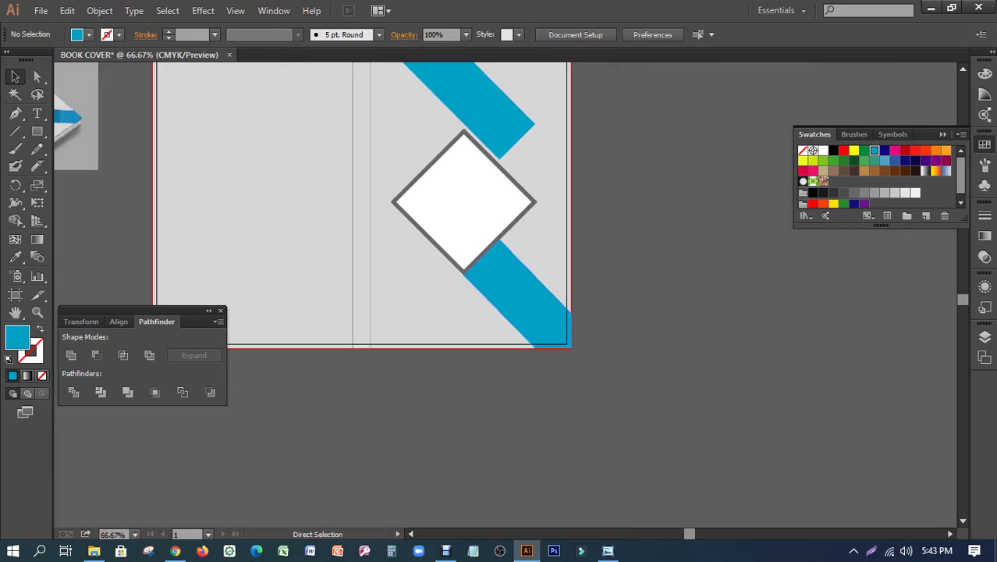
# - Slice the upper blue band crosswise just above the diamond
pyautogui.moveTo(490, 226); pyautogui.dragTo(555, 424)
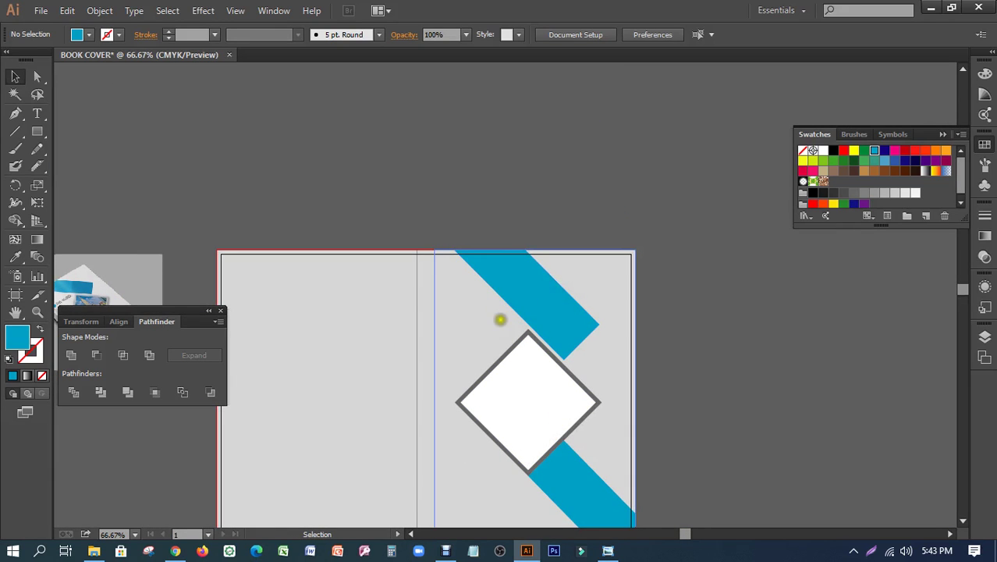
pyautogui.click(519, 295)
pyautogui.click(38, 167)
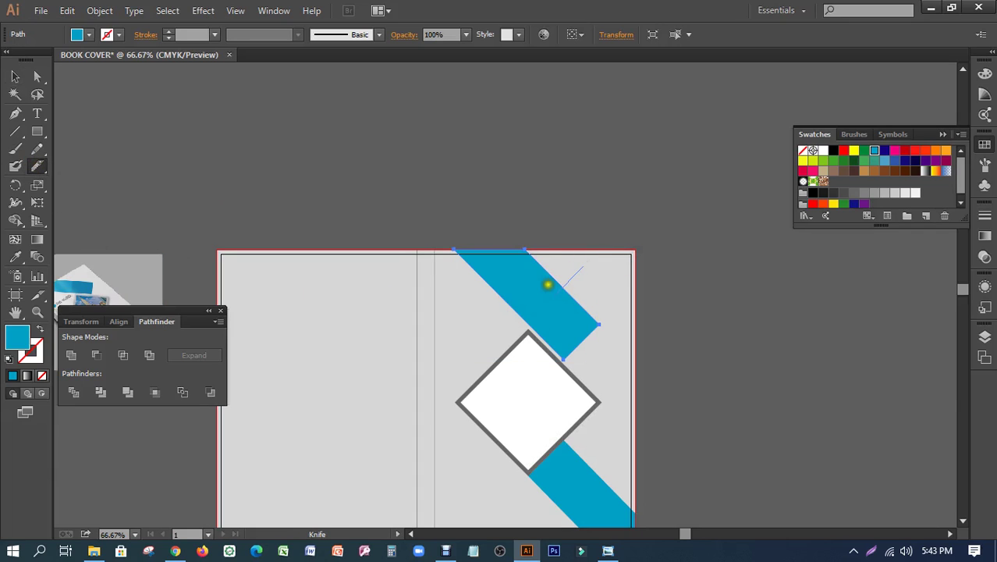
pyautogui.moveTo(562, 276); pyautogui.dragTo(580, 265)
pyautogui.moveTo(501, 334); pyautogui.dragTo(604, 219)
pyautogui.moveTo(555, 295)
pyautogui.mouseDown()
pyautogui.moveTo(751, 212)
pyautogui.moveTo(657, 267)
pyautogui.mouseUp()
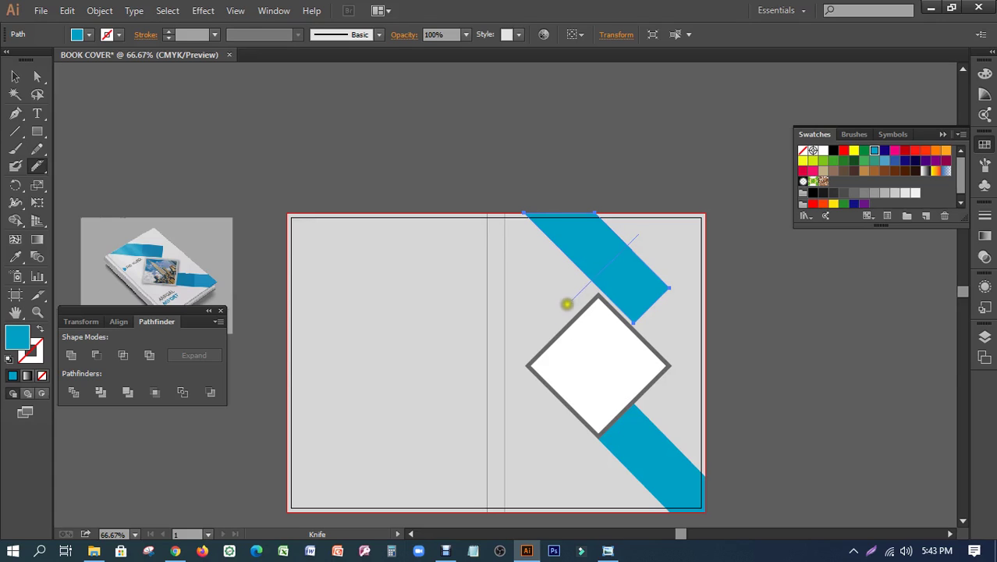
pyautogui.moveTo(566, 303); pyautogui.dragTo(507, 366)
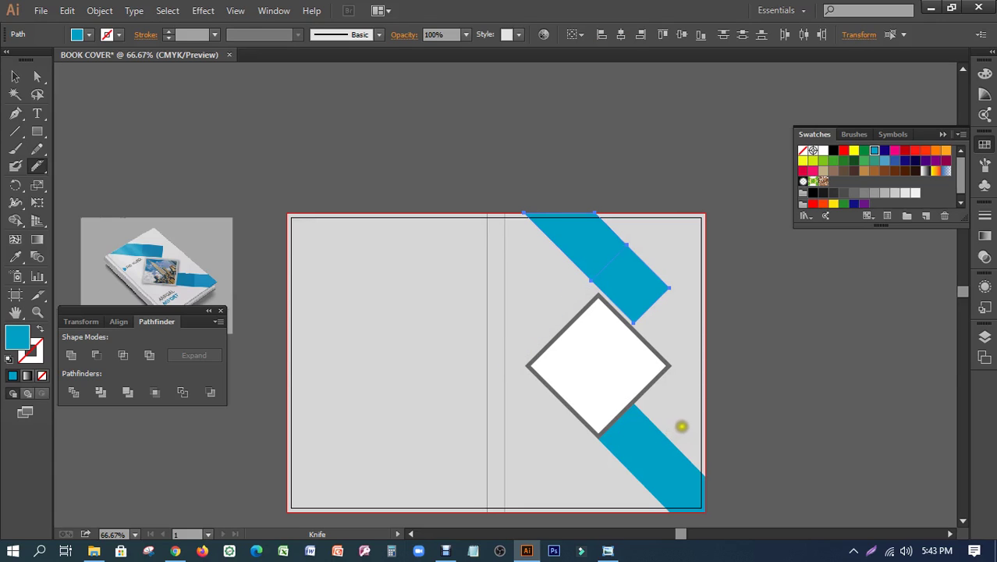
# - Slice the lower blue band crosswise just below the diamond
pyautogui.moveTo(677, 429); pyautogui.dragTo(601, 501)
pyautogui.click(15, 75)
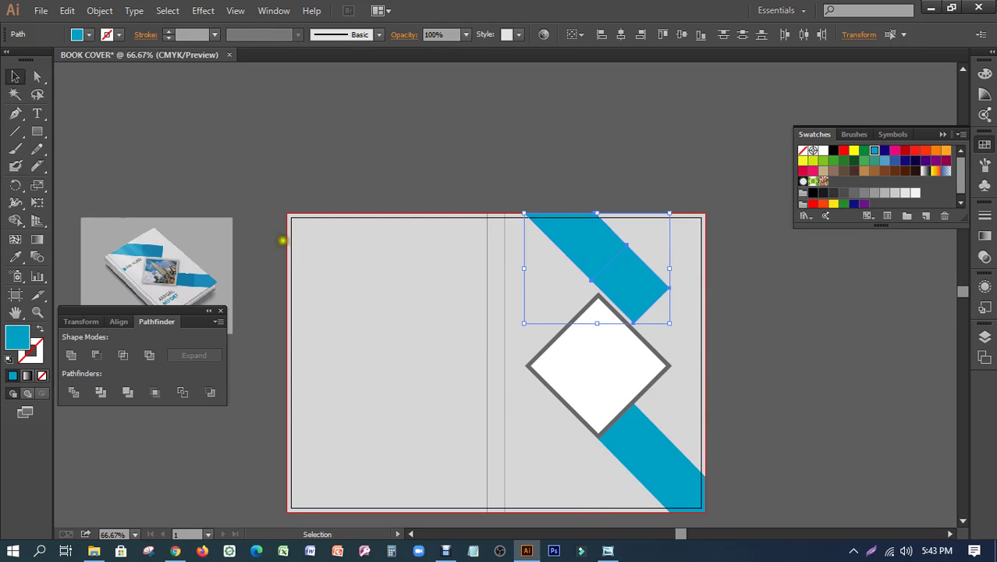
pyautogui.click(640, 433)
pyautogui.click(37, 165)
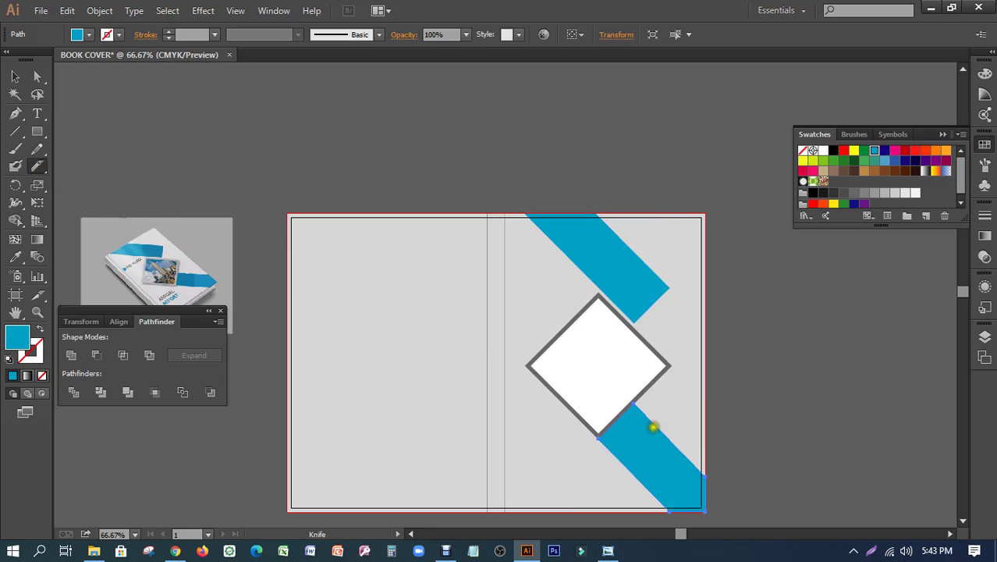
pyautogui.moveTo(689, 418); pyautogui.dragTo(588, 496)
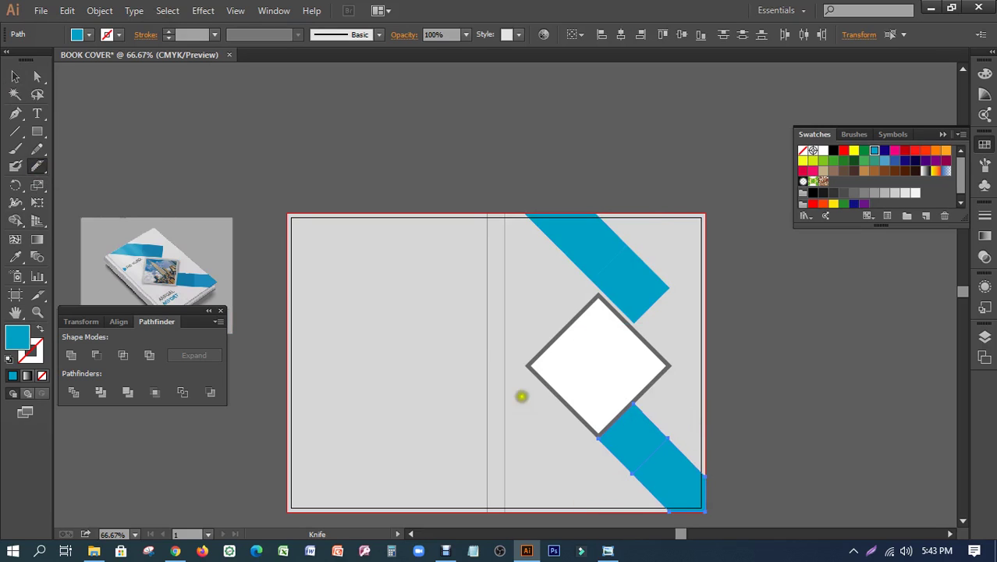
pyautogui.click(14, 76)
pyautogui.click(492, 199)
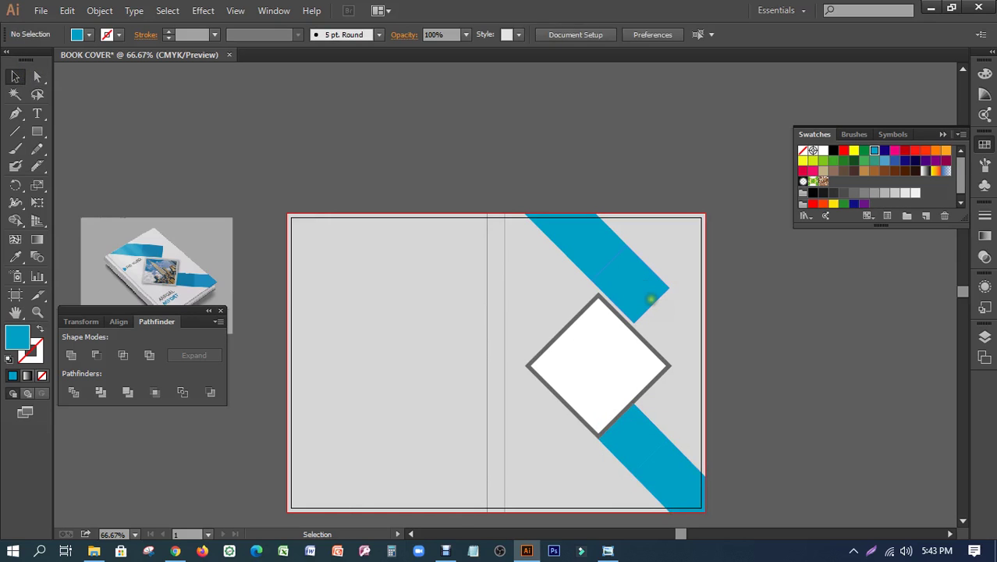
# - Recolour the upper band piece beside the diamond with the mockup's darker blue
pyautogui.click(650, 299)
pyautogui.click(576, 266)
pyautogui.click(653, 457)
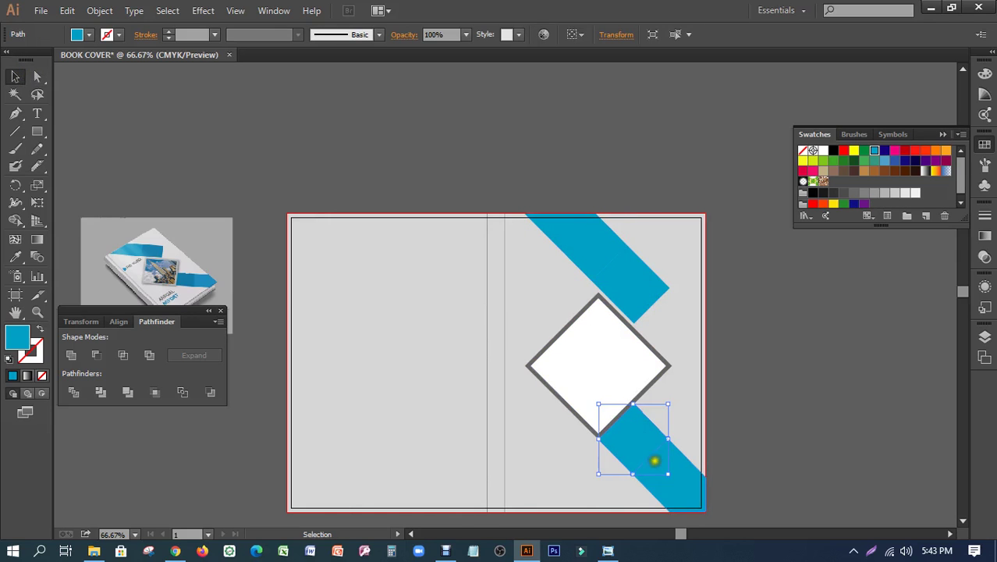
pyautogui.click(783, 409)
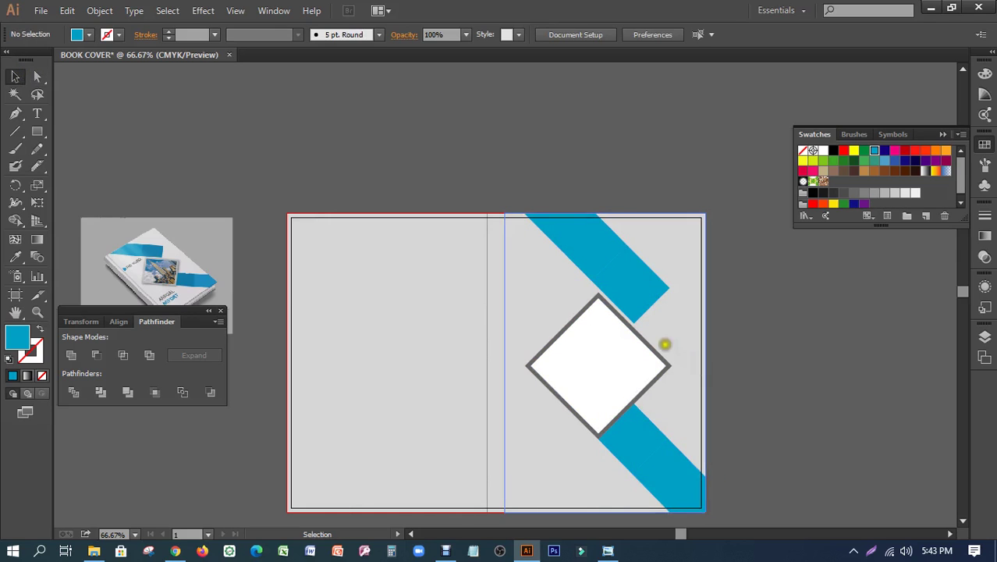
pyautogui.click(634, 291)
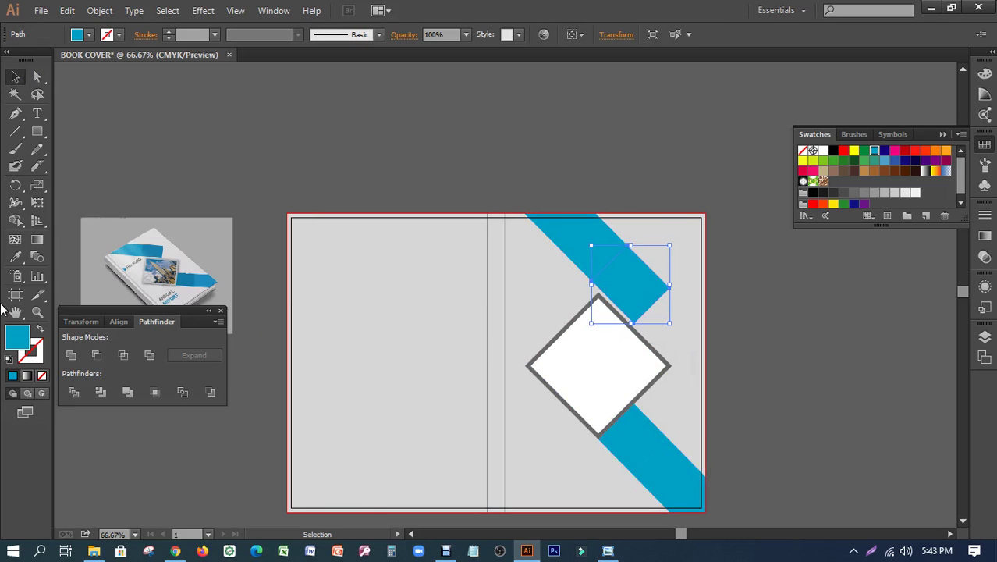
pyautogui.click(16, 258)
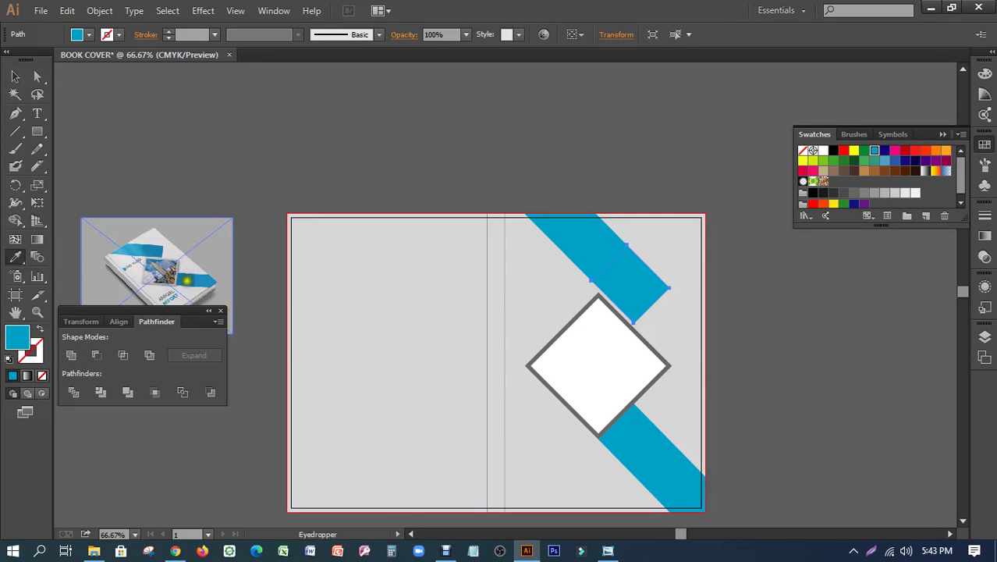
pyautogui.click(181, 286)
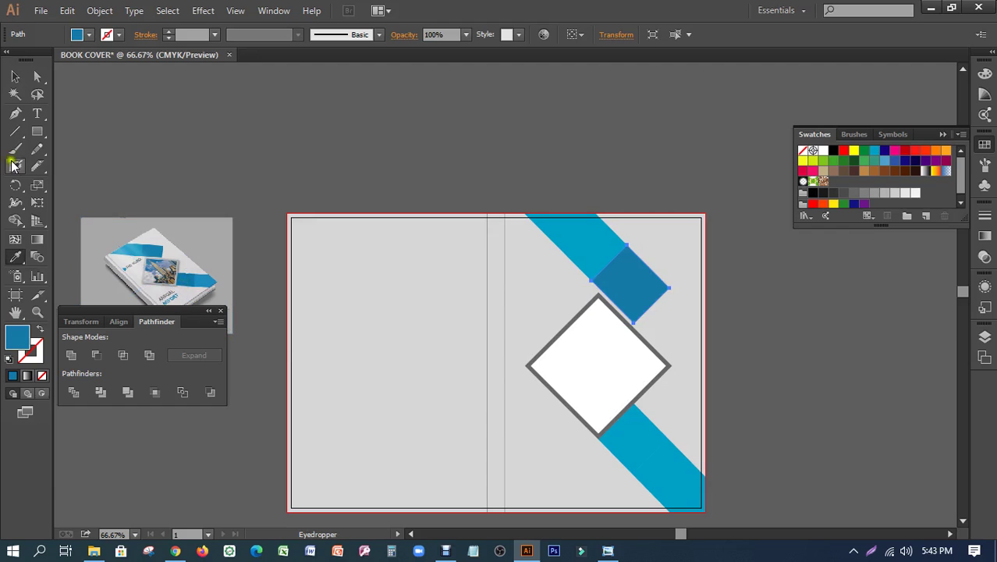
pyautogui.click(15, 76)
pyautogui.click(180, 100)
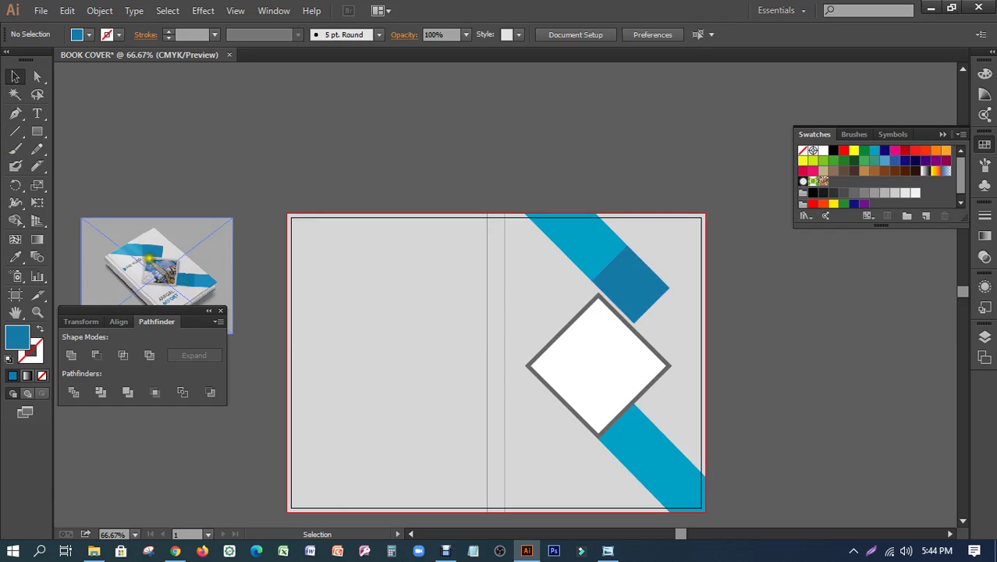
# - Give the lower band piece beside the diamond the same darker blue, then zoom in
pyautogui.click(634, 435)
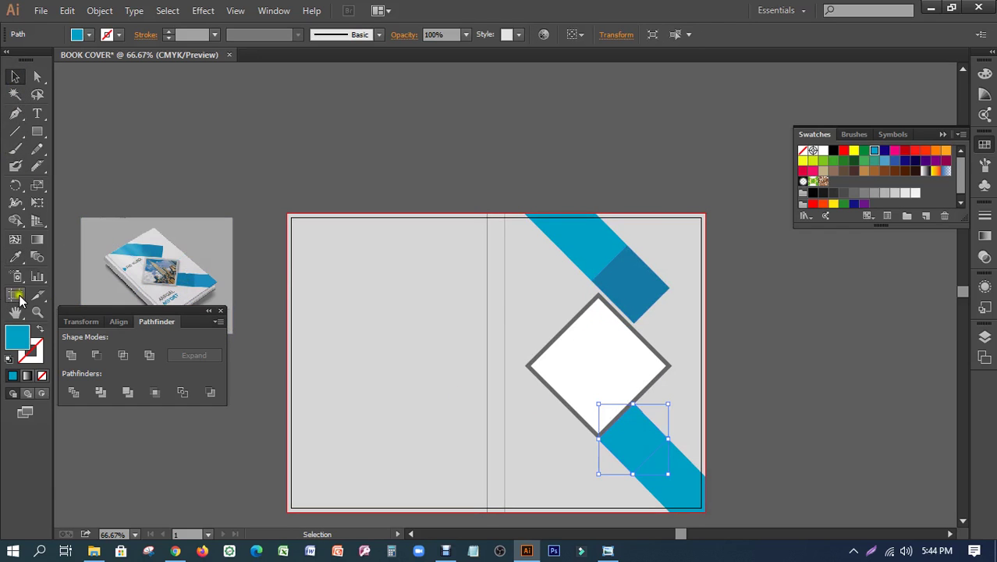
pyautogui.click(15, 257)
pyautogui.click(189, 274)
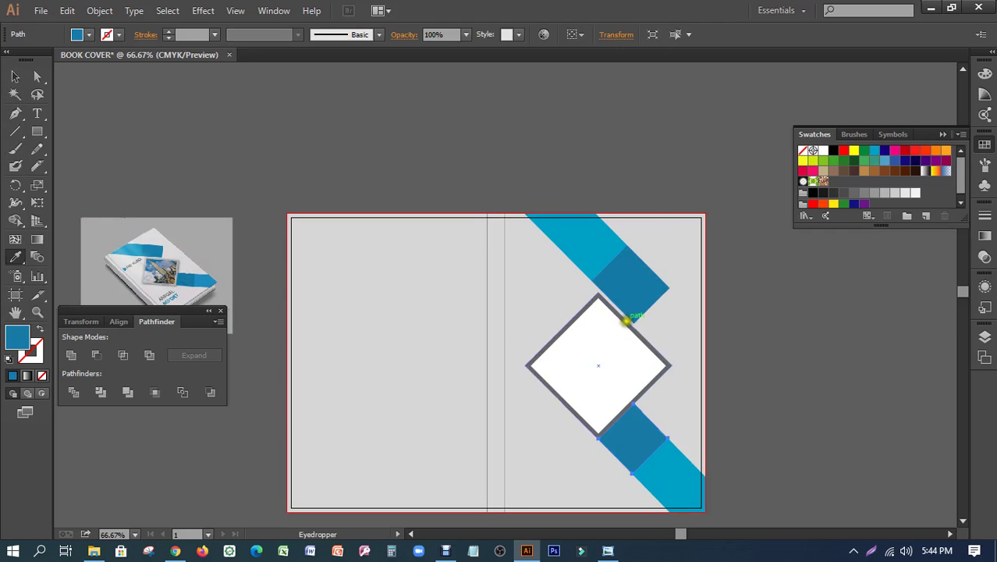
pyautogui.click(17, 77)
pyautogui.click(142, 103)
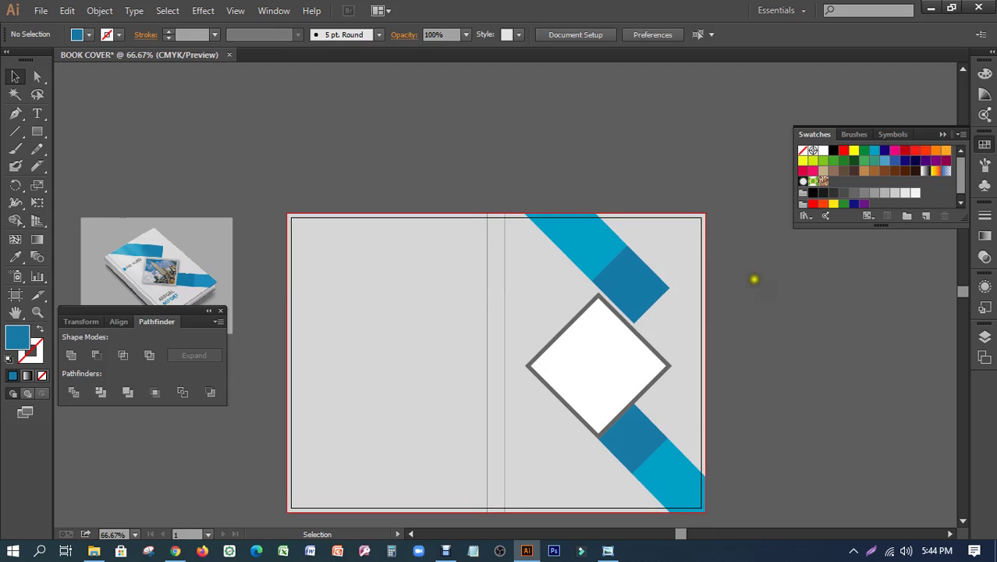
pyautogui.moveTo(830, 340); pyautogui.dragTo(731, 266)
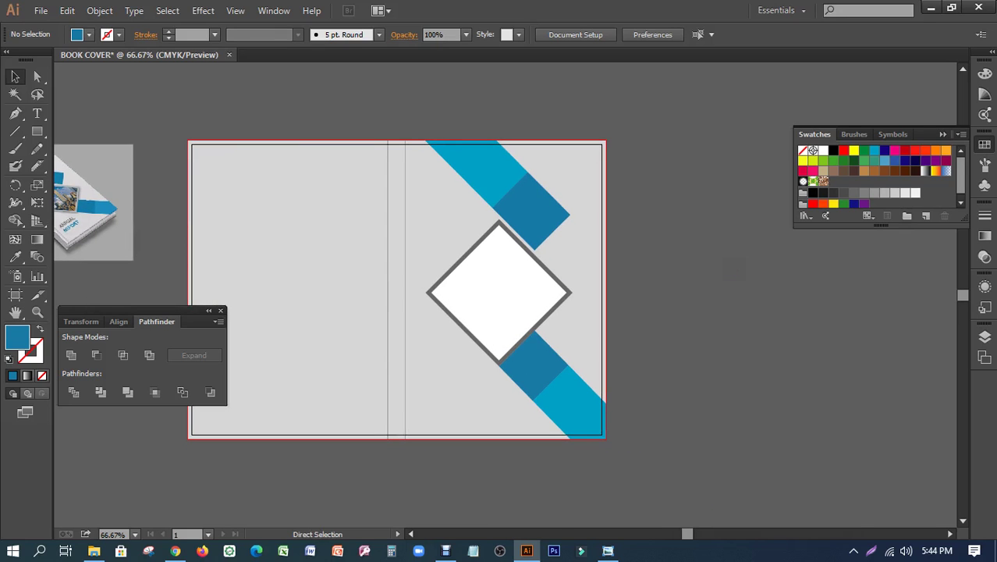
pyautogui.hotkey('ctrl', '+')
pyautogui.hotkey('ctrl', '+')
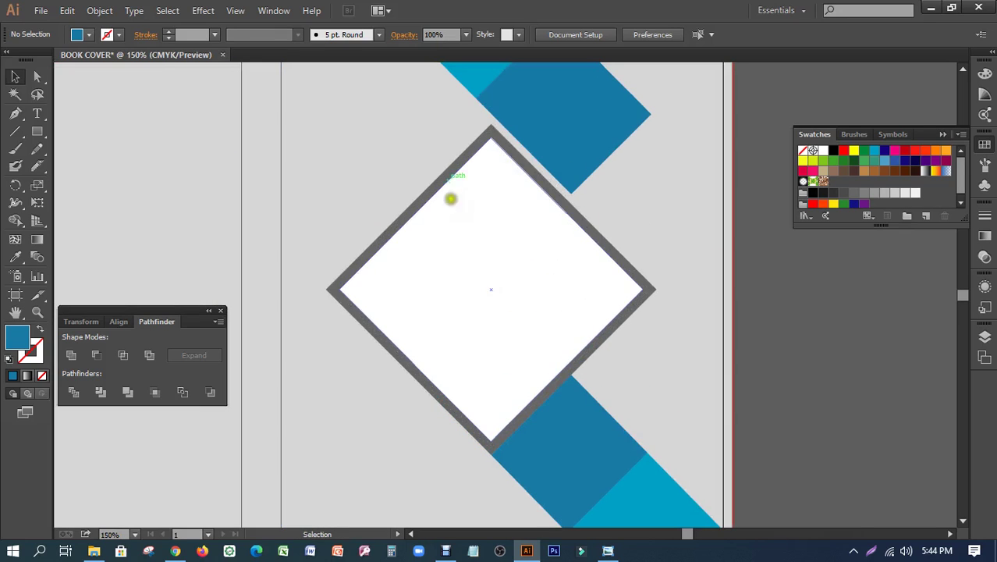
# - Place Midtown-Manhattan-Empire-State-Building-New-York.jpg from the Desktop via File > Place
pyautogui.click(41, 10)
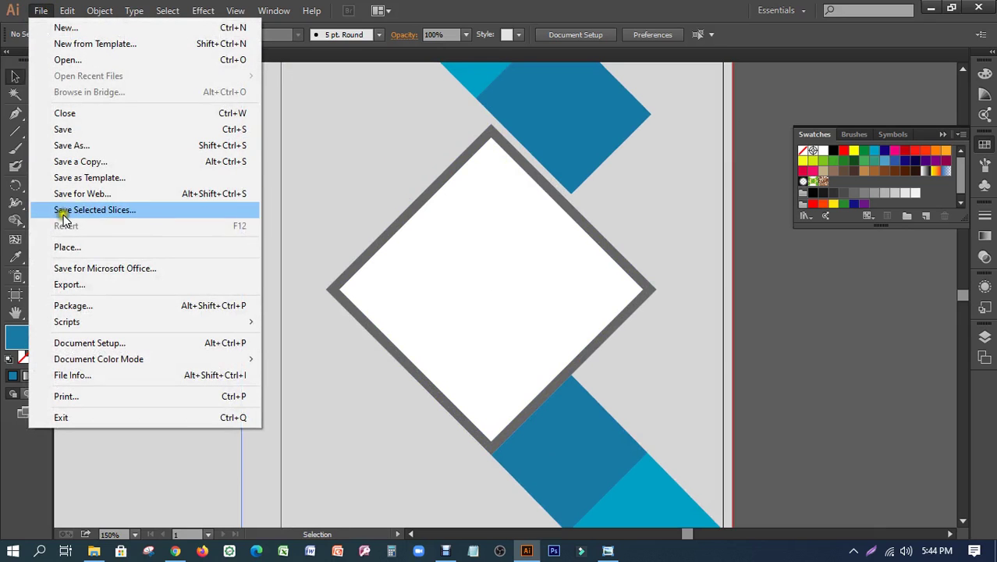
pyautogui.click(67, 248)
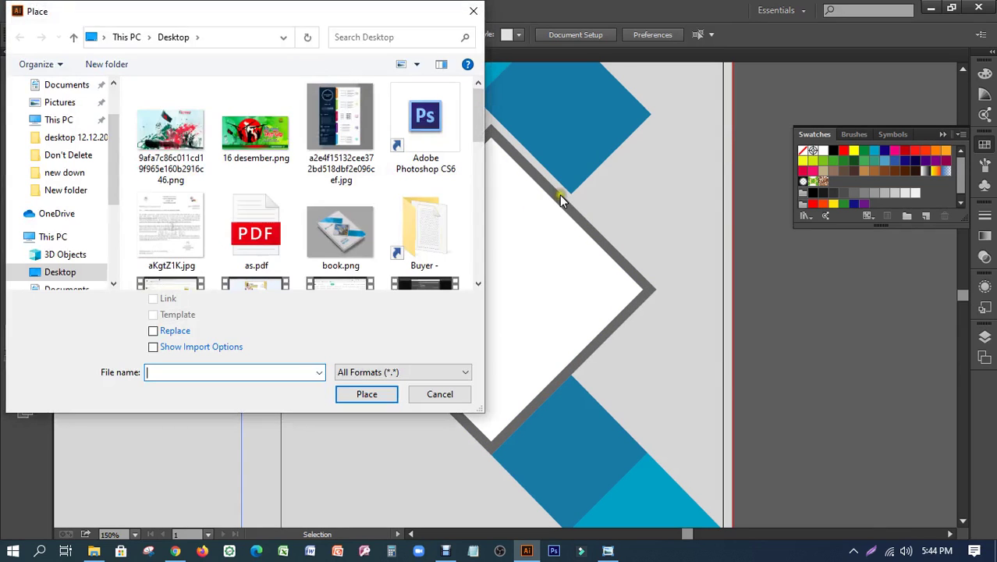
pyautogui.click(274, 139)
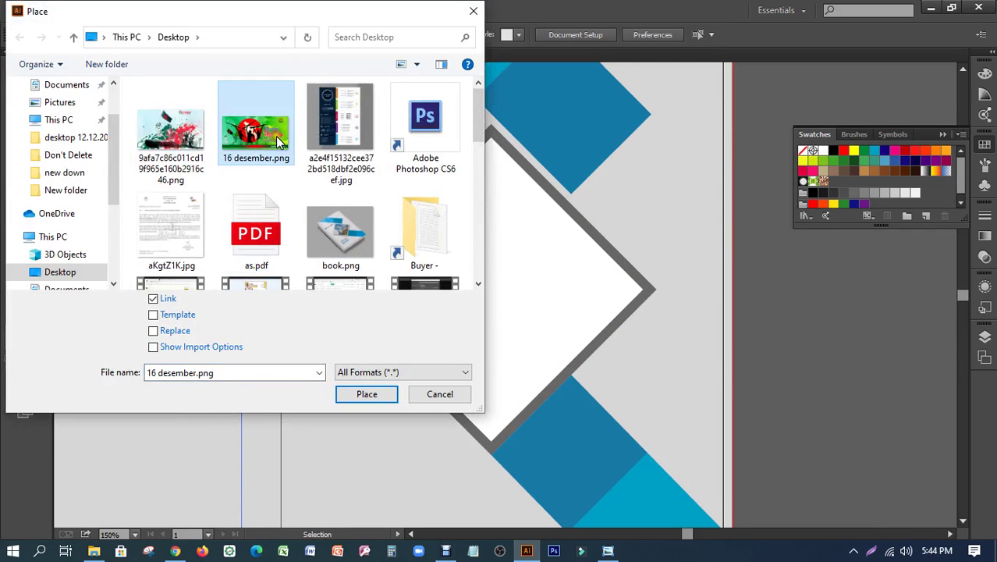
pyautogui.scroll(-1, 275, 156)
pyautogui.scroll(-3, 269, 160)
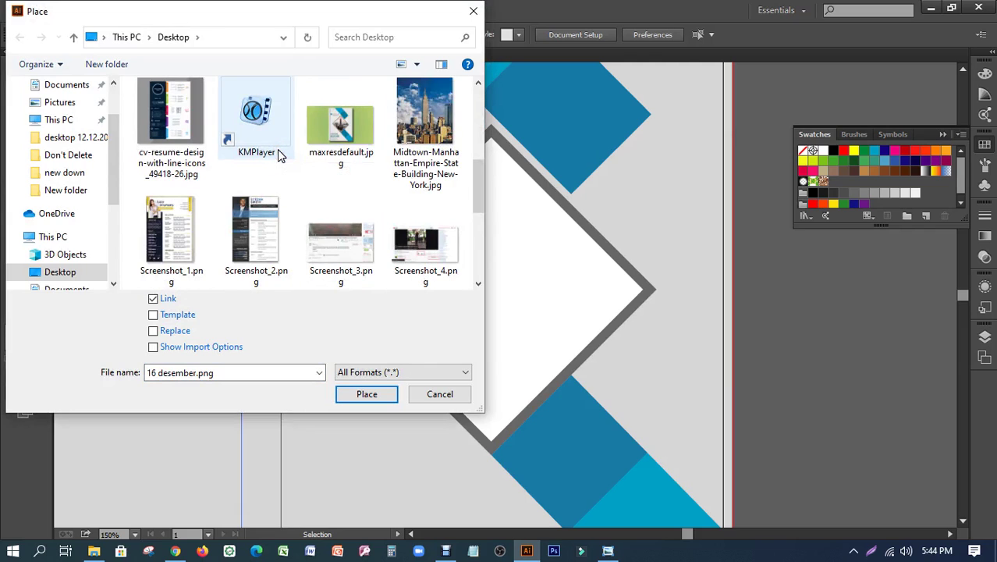
pyautogui.click(426, 117)
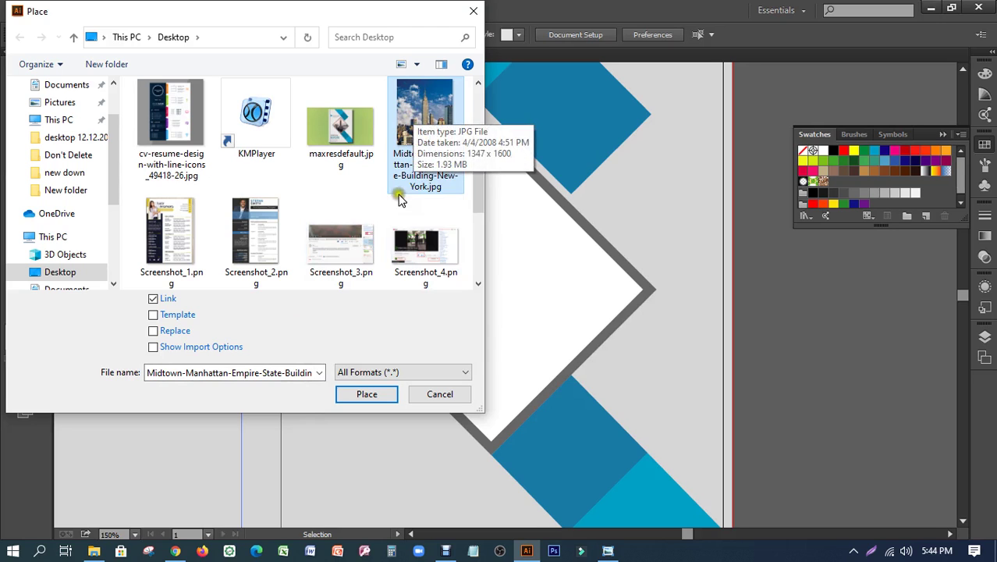
pyautogui.click(373, 397)
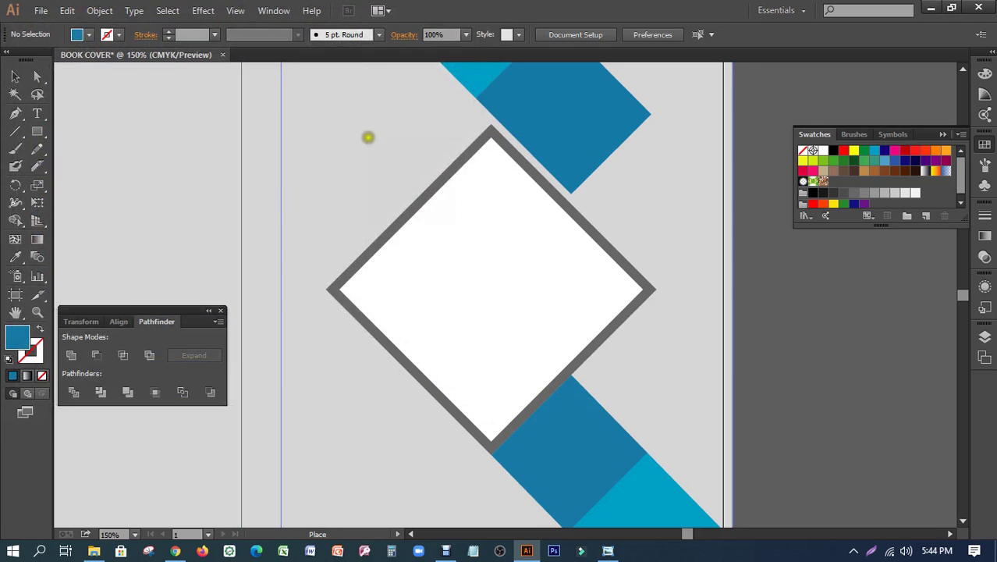
# - Draw the Empire State Building photo over the diamond and select the diamond underneath it
pyautogui.moveTo(314, 69)
pyautogui.mouseDown()
pyautogui.moveTo(439, 216)
pyautogui.moveTo(691, 444)
pyautogui.mouseUp()
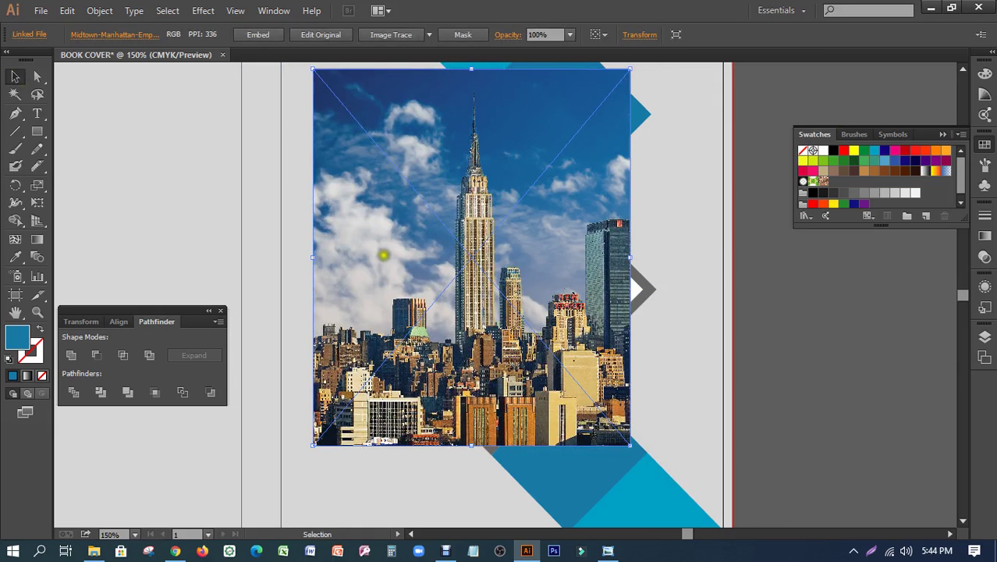
pyautogui.moveTo(498, 296); pyautogui.dragTo(515, 307)
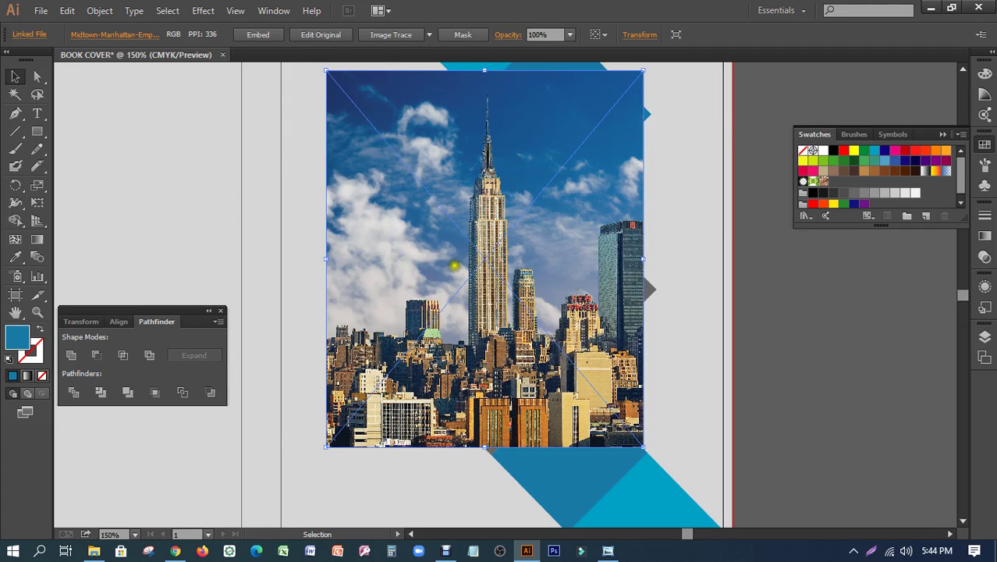
pyautogui.moveTo(560, 299); pyautogui.dragTo(518, 293)
pyautogui.click(679, 312)
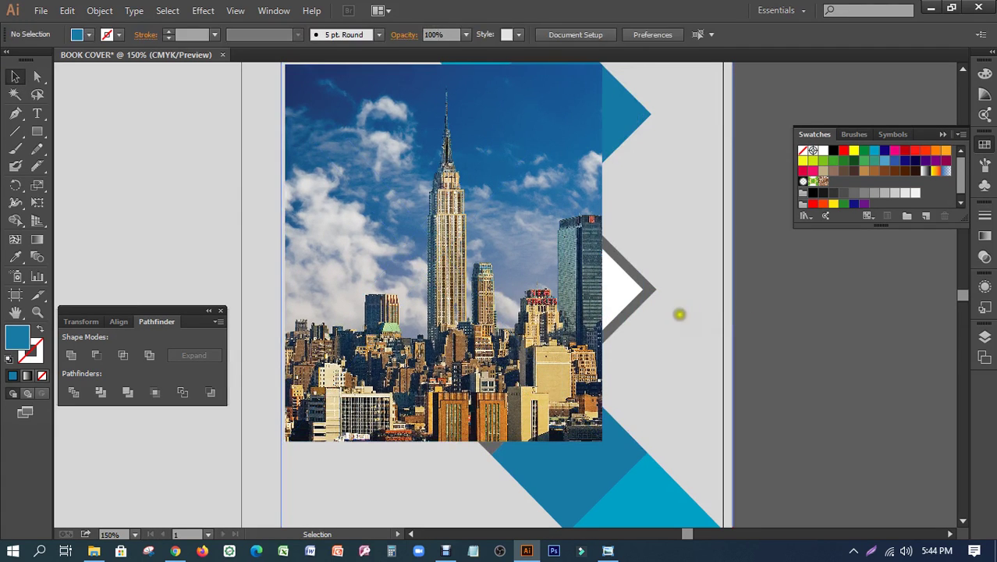
pyautogui.click(617, 281)
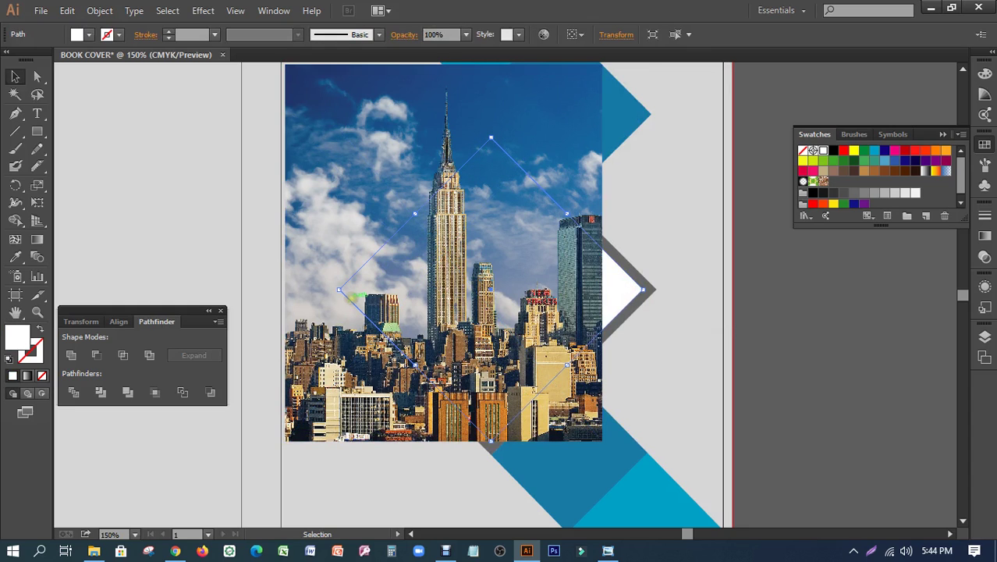
pyautogui.click(839, 292)
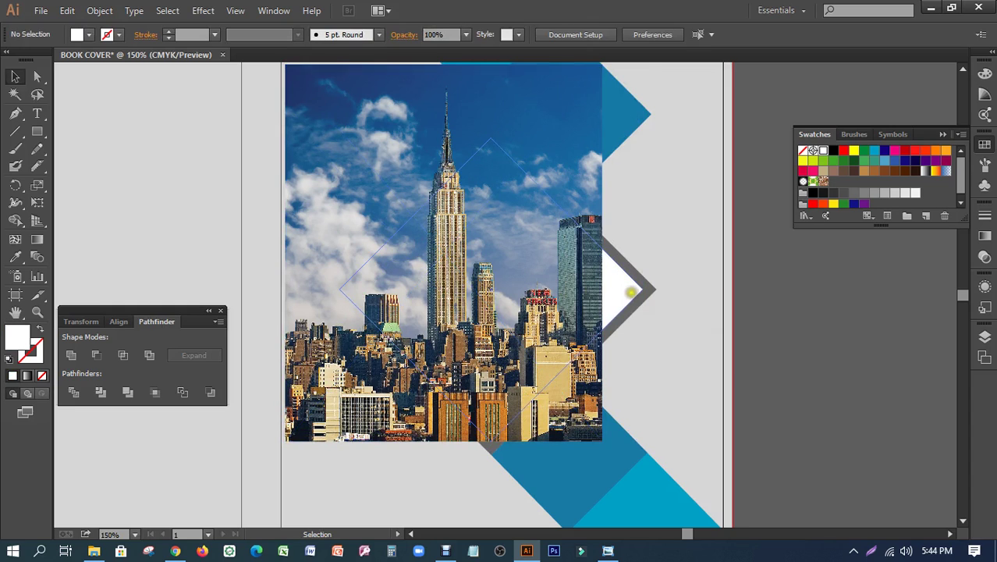
pyautogui.click(624, 286)
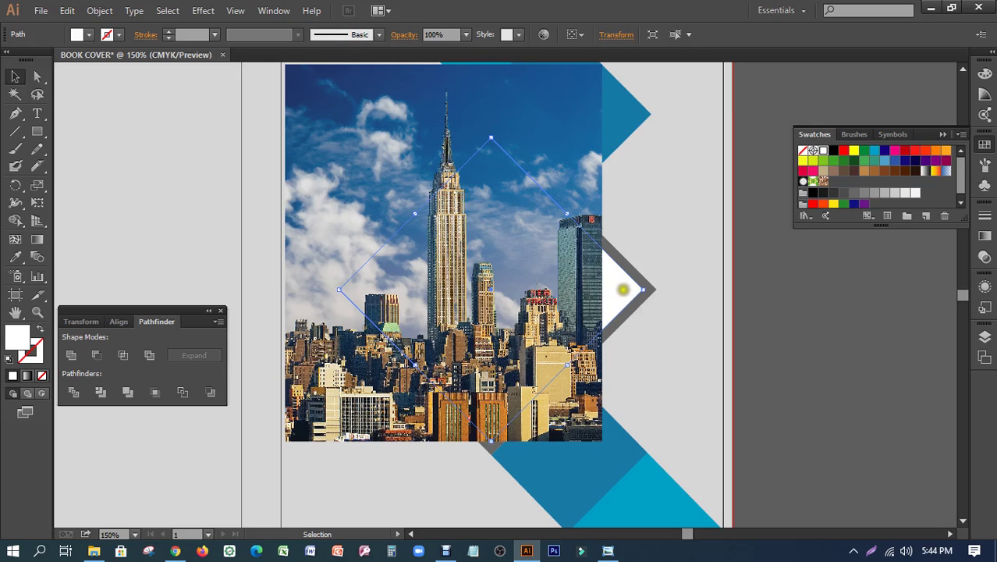
# - Bring the diamond to the front and shift the city photo slightly right and down
pyautogui.rightClick(624, 286)
pyautogui.moveTo(664, 492)
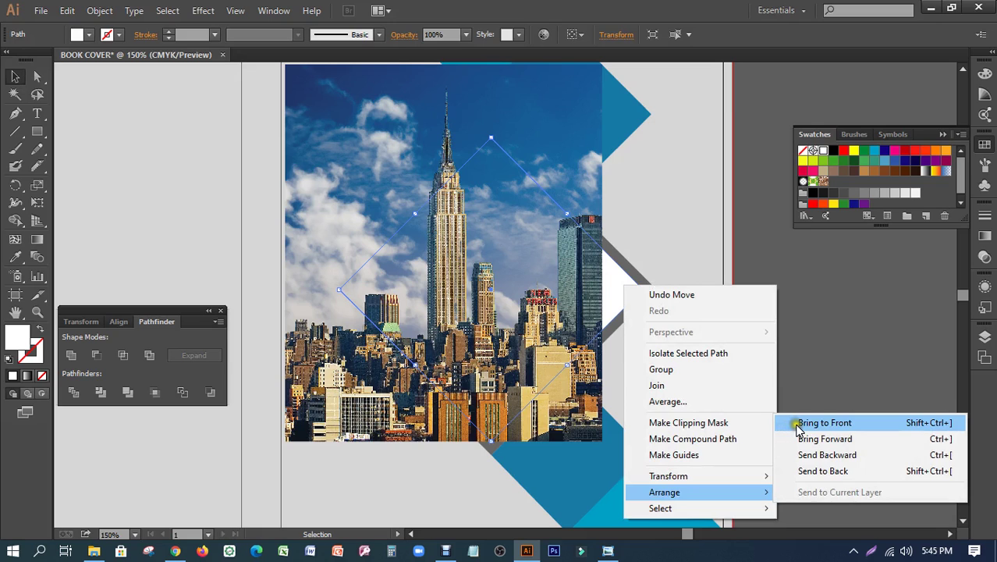
pyautogui.click(798, 430)
pyautogui.click(804, 315)
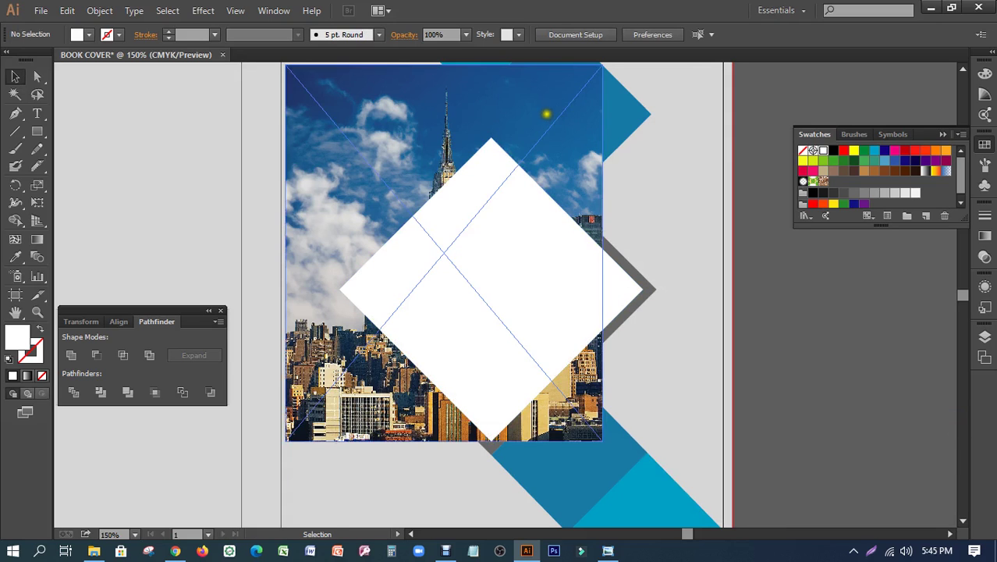
pyautogui.moveTo(547, 114)
pyautogui.mouseDown()
pyautogui.moveTo(594, 123)
pyautogui.moveTo(577, 125)
pyautogui.mouseUp()
pyautogui.hotkey('shift', 'Down')
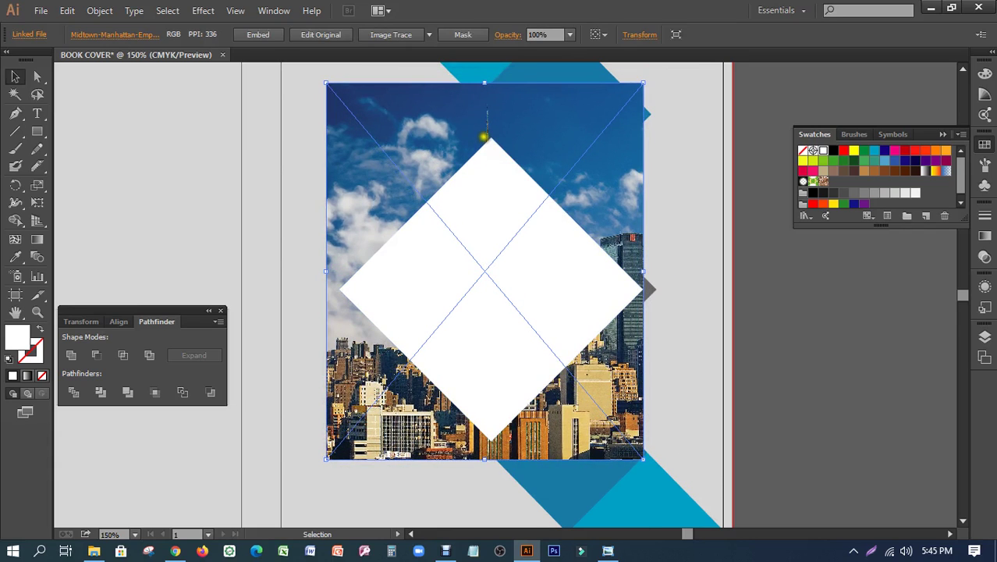
pyautogui.moveTo(484, 137); pyautogui.dragTo(486, 138)
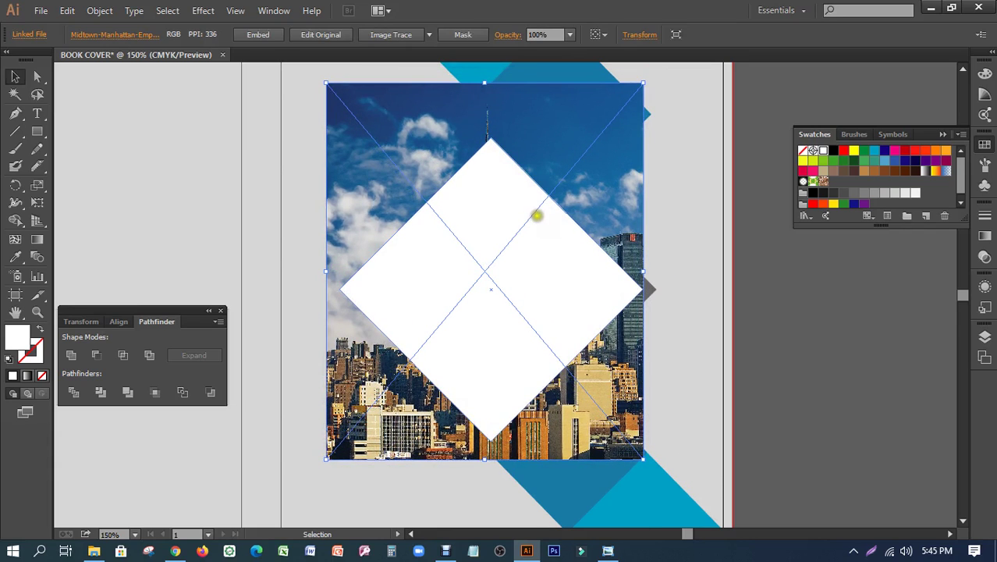
# - Select the photo and diamond together and make a clipping mask
pyautogui.click(882, 378)
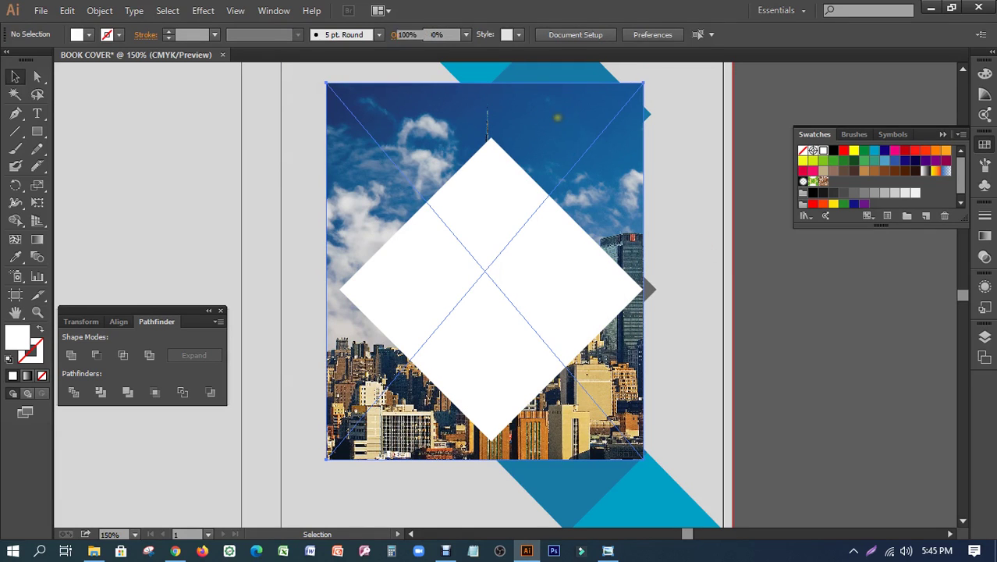
pyautogui.click(557, 118)
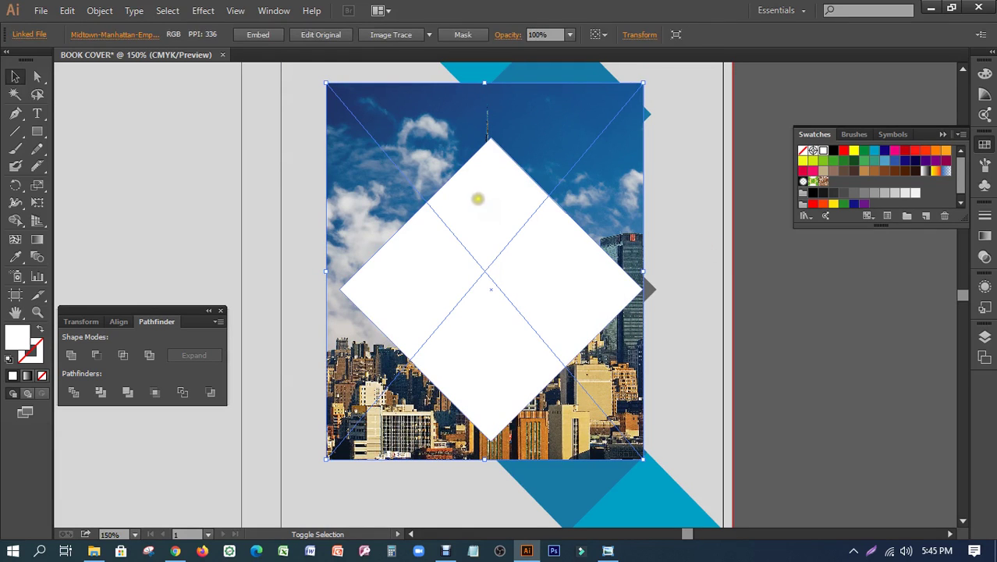
pyautogui.keyDown('shift'); pyautogui.click(478, 199); pyautogui.keyUp('shift')
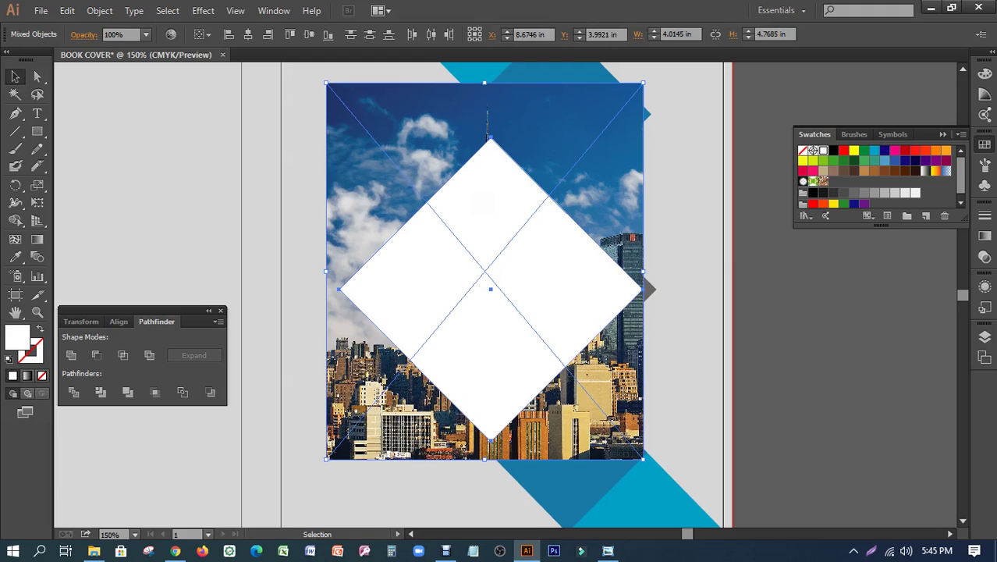
pyautogui.rightClick(479, 200)
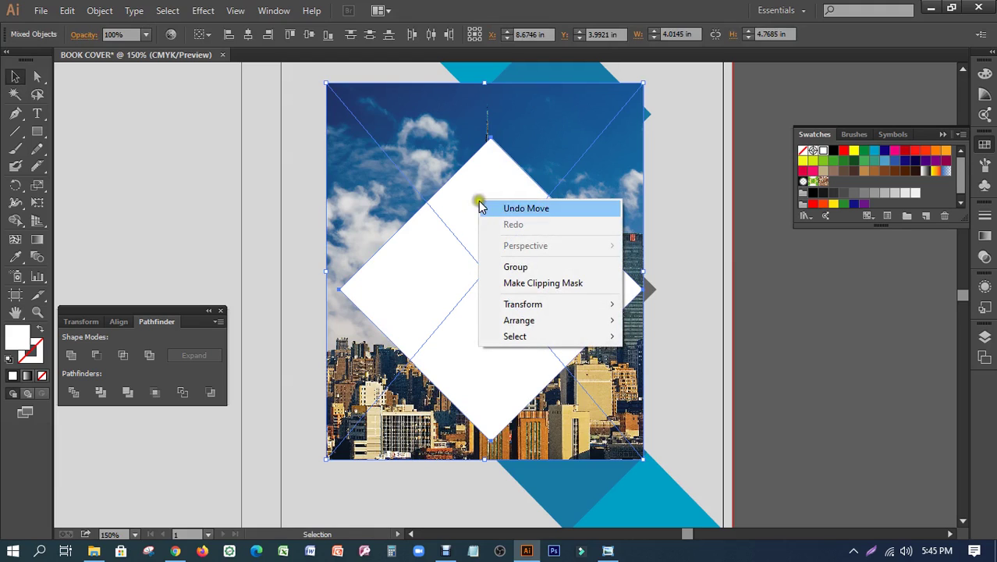
pyautogui.click(525, 285)
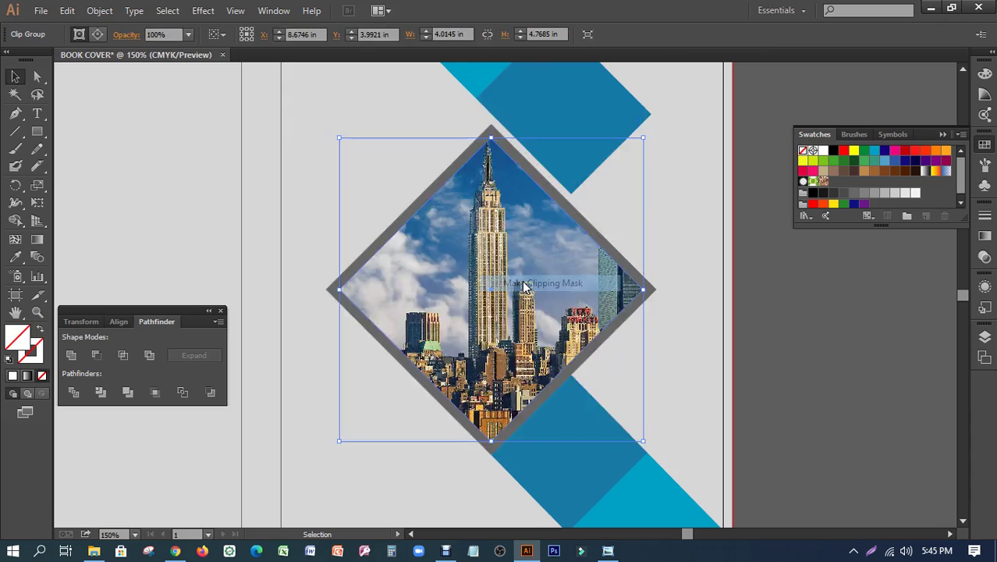
# - Review the whole cover beside the mockup, then zoom back to the cover top with the Type tool
pyautogui.click(820, 314)
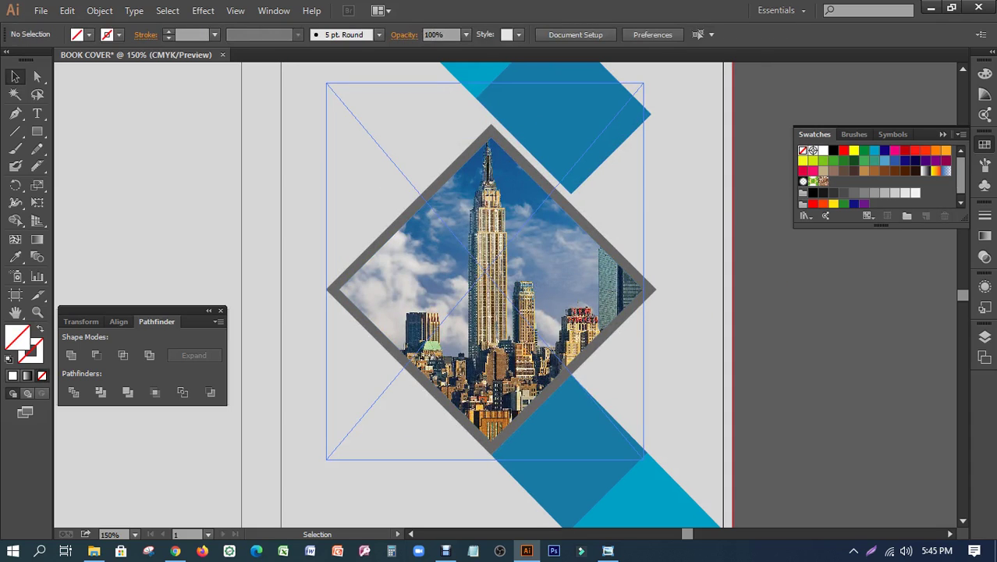
pyautogui.click(985, 215)
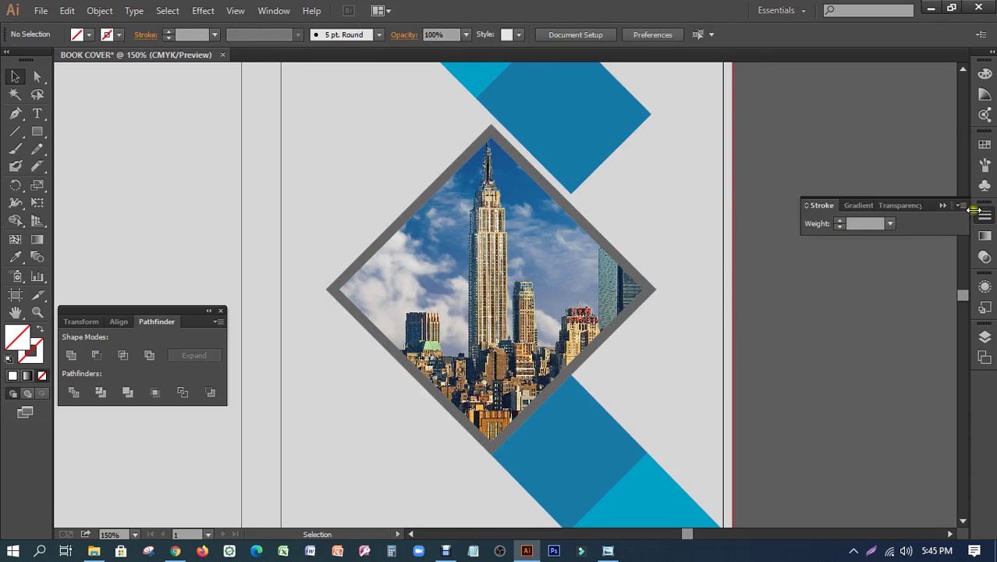
pyautogui.click(942, 205)
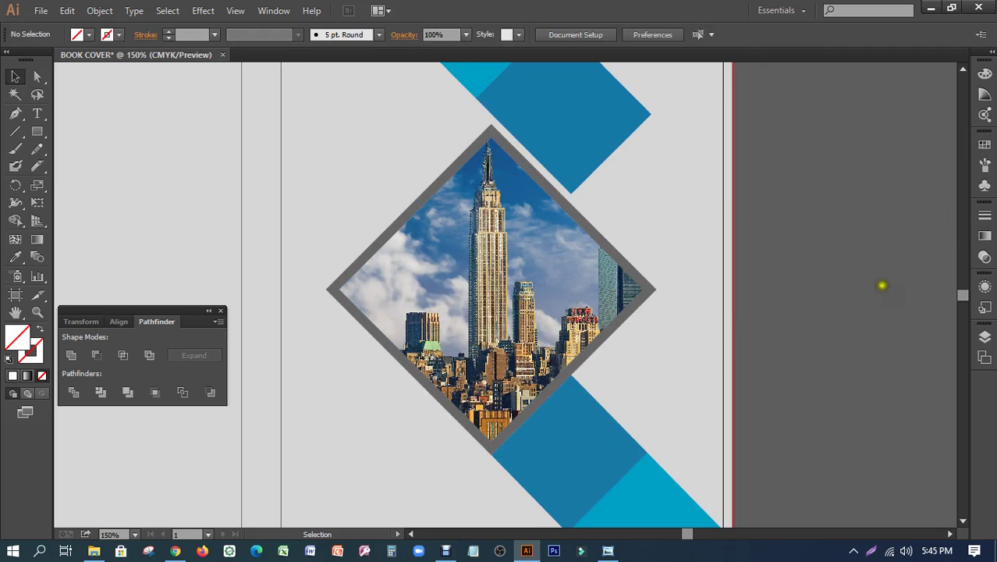
pyautogui.hotkey('ctrl', '-')
pyautogui.hotkey('ctrl', '-')
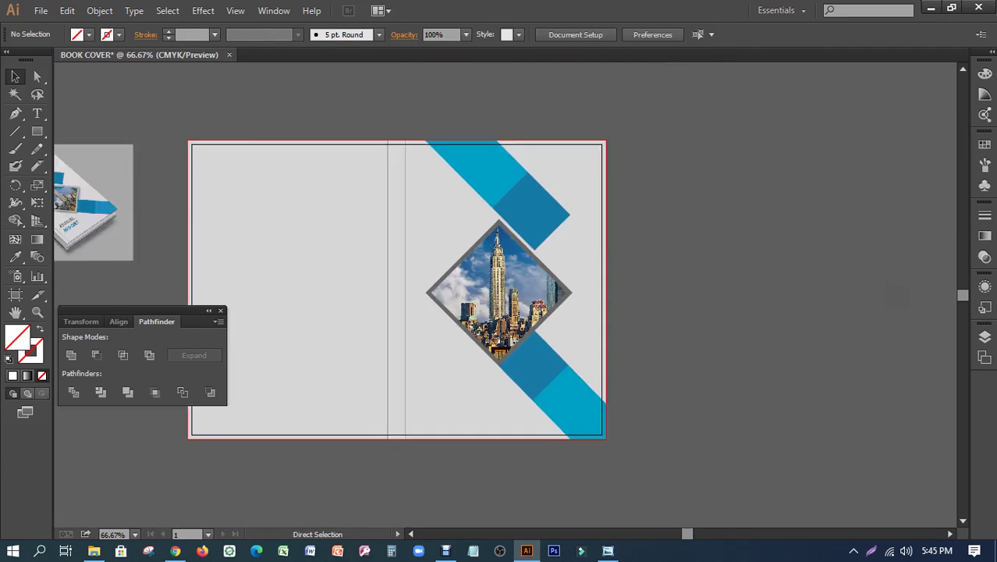
pyautogui.hotkey('ctrl', '-')
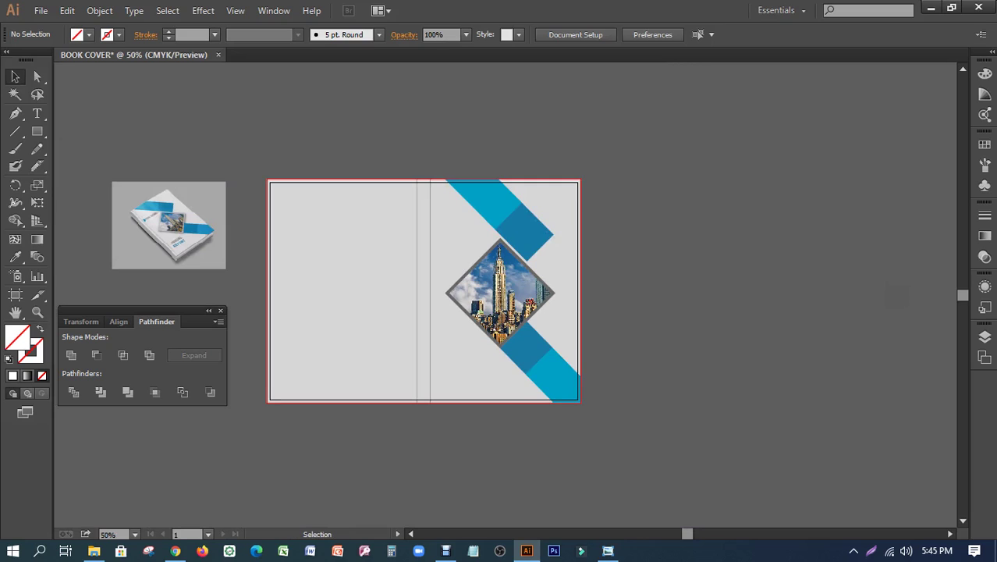
pyautogui.click(166, 203)
pyautogui.click(247, 218)
pyautogui.hotkey('ctrl', '+')
pyautogui.hotkey('ctrl', '+')
pyautogui.hotkey('ctrl', '+')
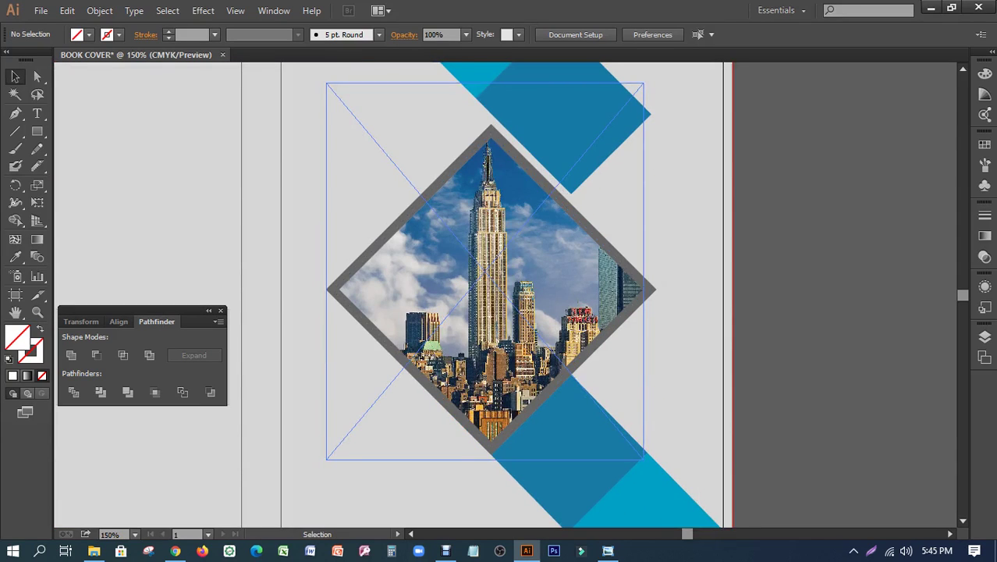
pyautogui.moveTo(502, 252); pyautogui.dragTo(610, 427)
pyautogui.click(40, 115)
pyautogui.write('THE NOBEL')
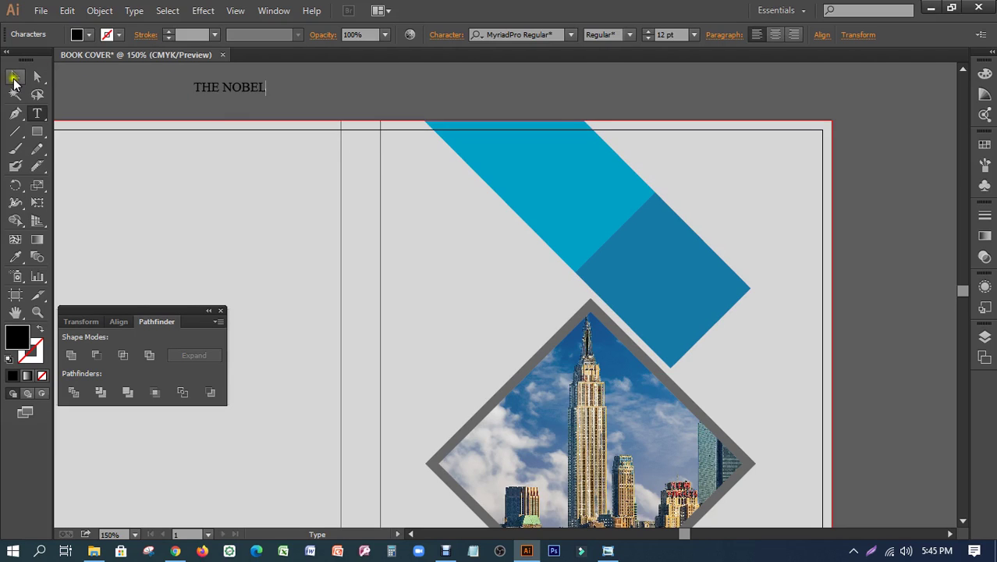
# - Enlarge THE NOBEL, move it onto the cover above the diamond, and set it to Arial Bold
pyautogui.click(14, 76)
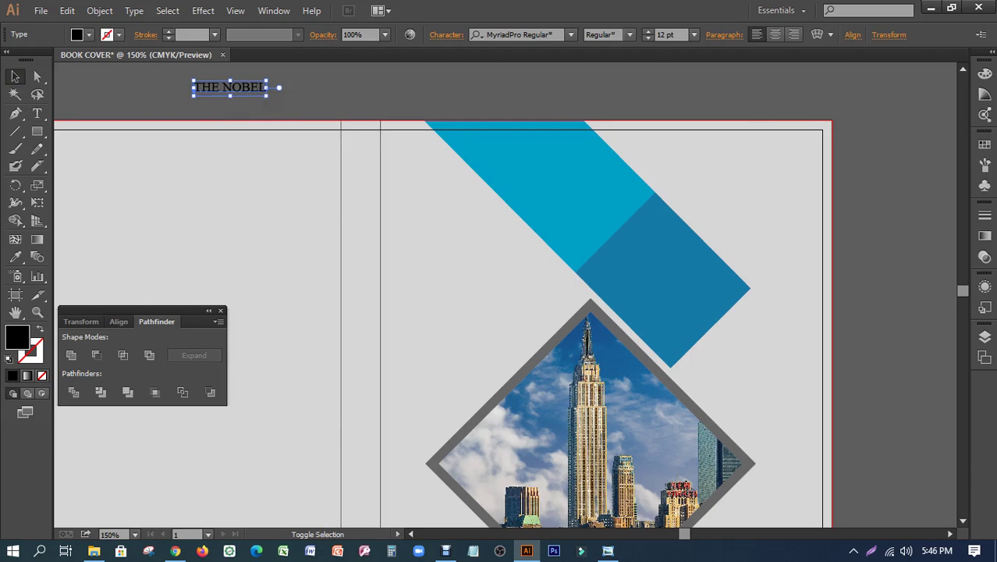
pyautogui.moveTo(268, 95)
pyautogui.mouseDown()
pyautogui.moveTo(317, 104)
pyautogui.moveTo(488, 282)
pyautogui.mouseUp()
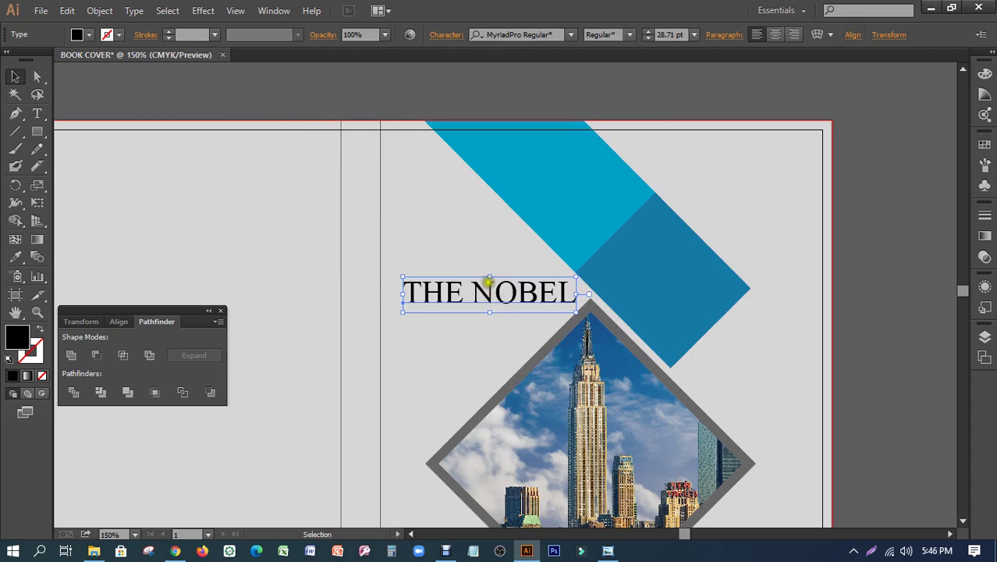
pyautogui.click(498, 34)
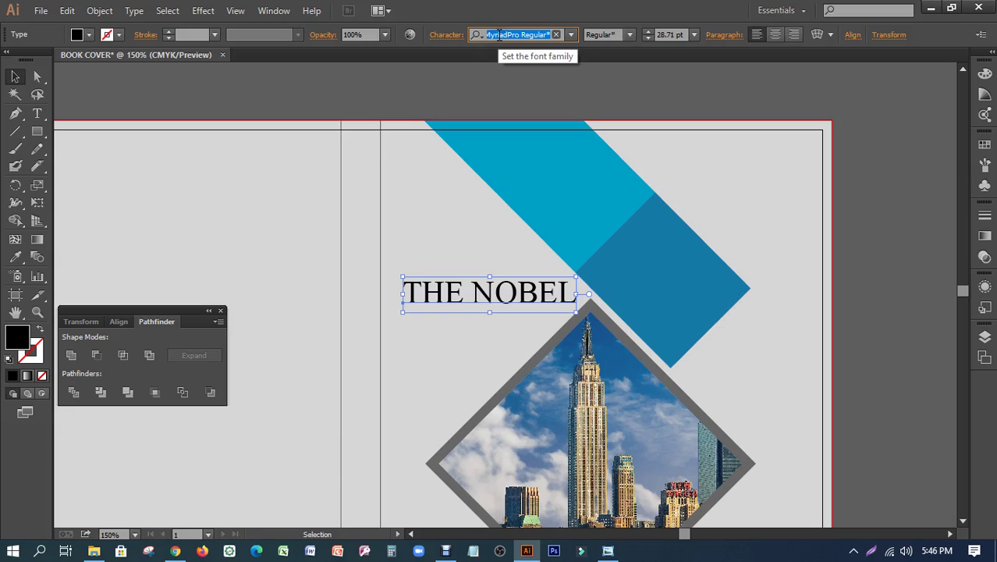
pyautogui.write('ari')
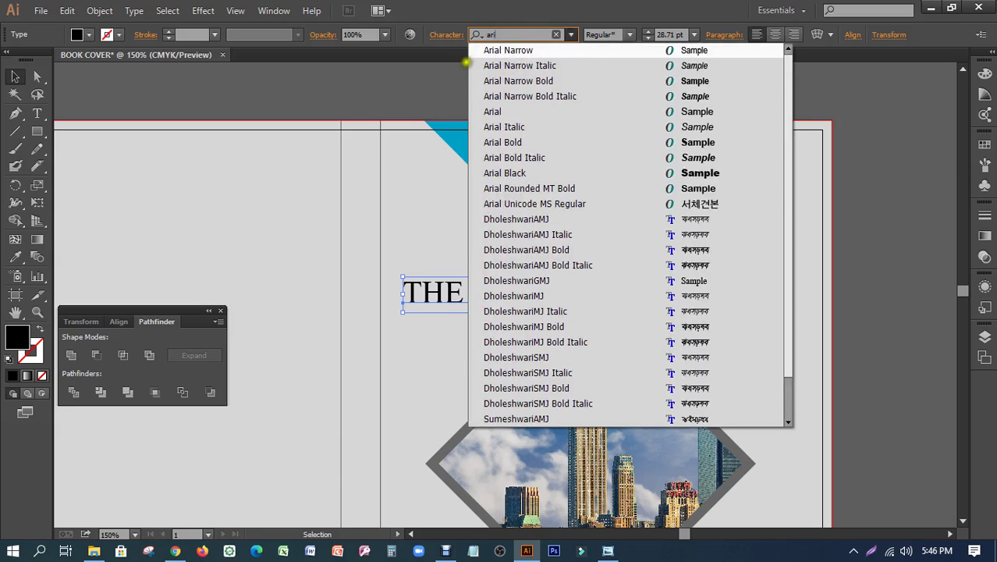
pyautogui.click(507, 142)
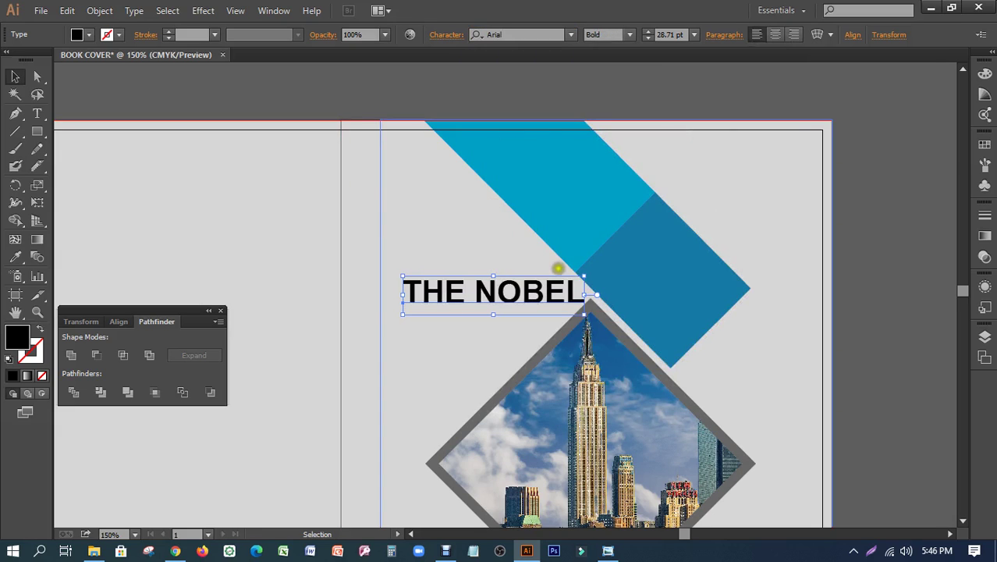
pyautogui.moveTo(588, 295); pyautogui.dragTo(579, 297)
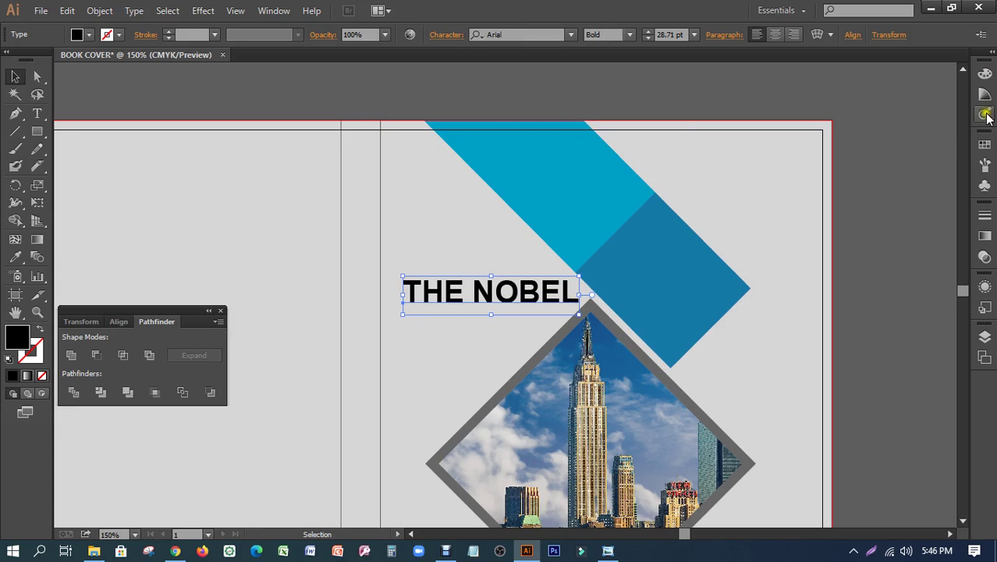
# - Colour THE NOBEL dark gray and start a new text entry above it
pyautogui.click(984, 144)
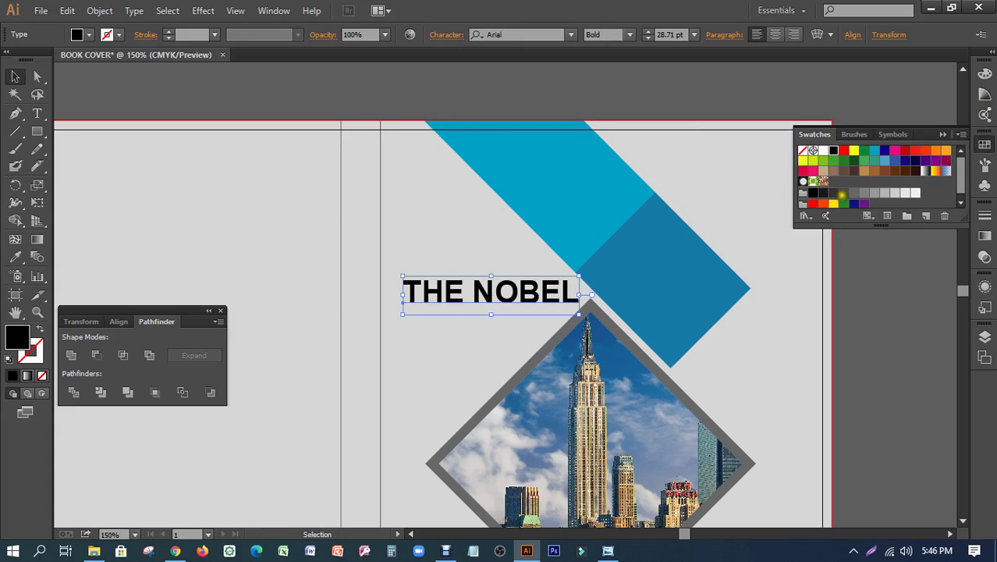
pyautogui.click(844, 193)
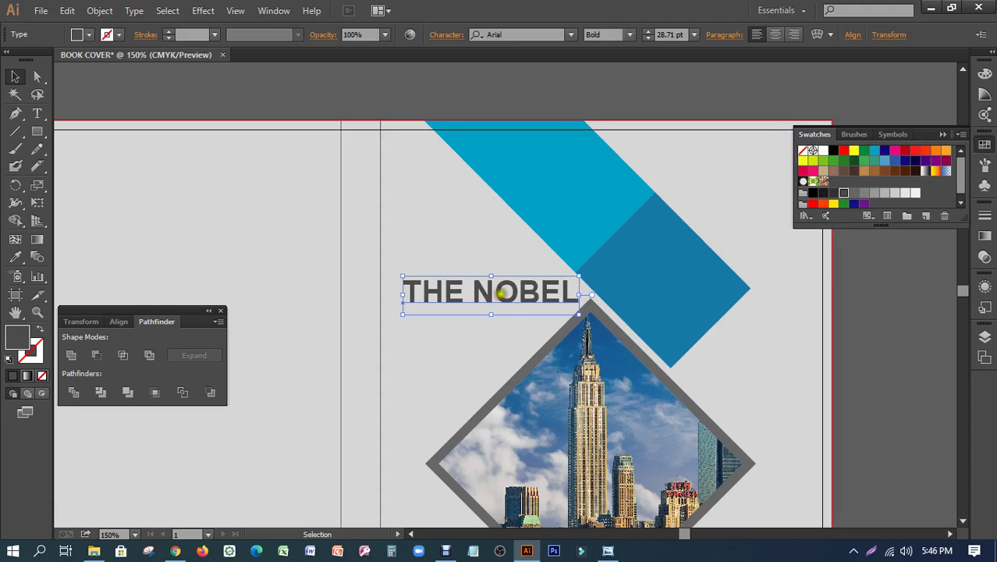
pyautogui.click(546, 70)
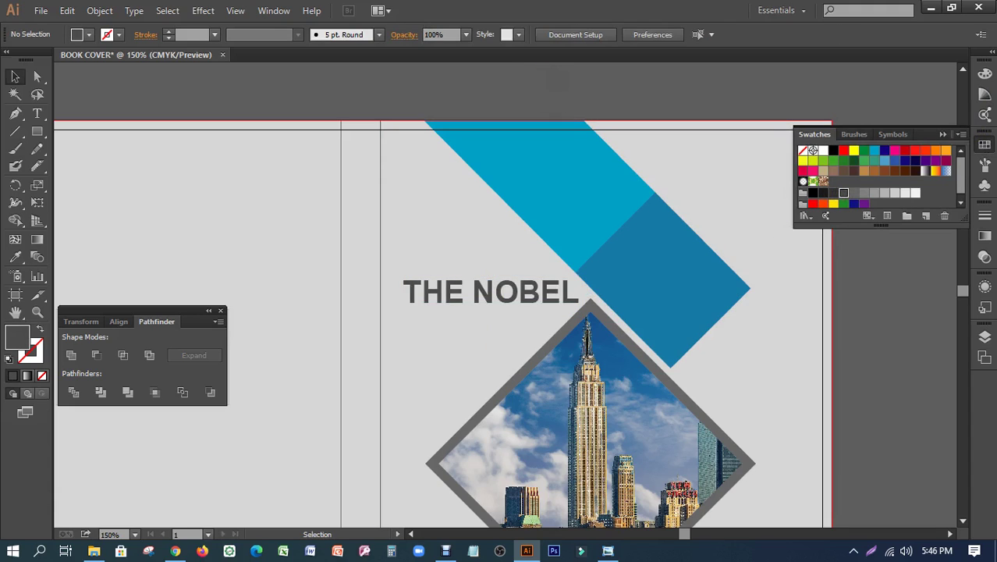
pyautogui.click(37, 113)
pyautogui.click(405, 205)
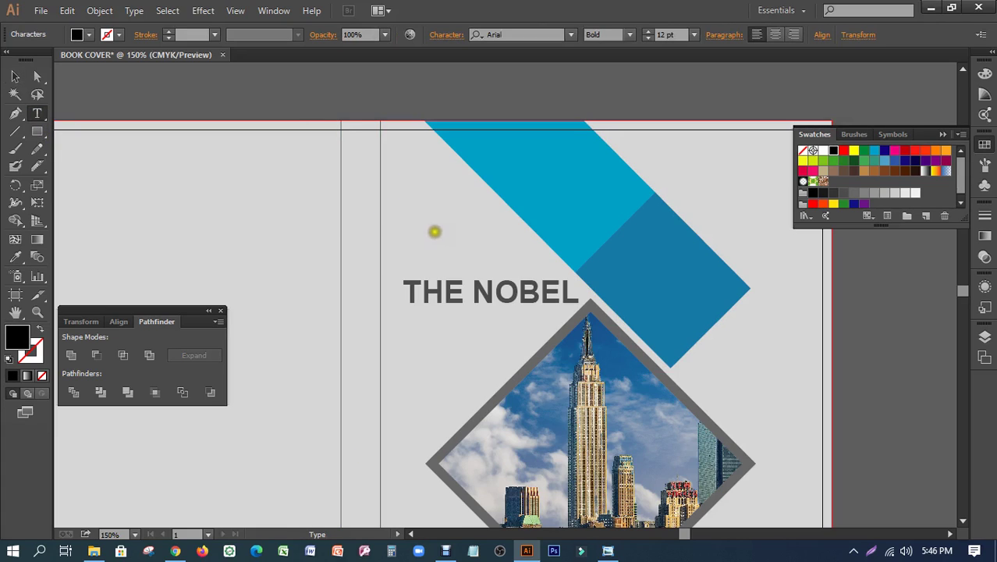
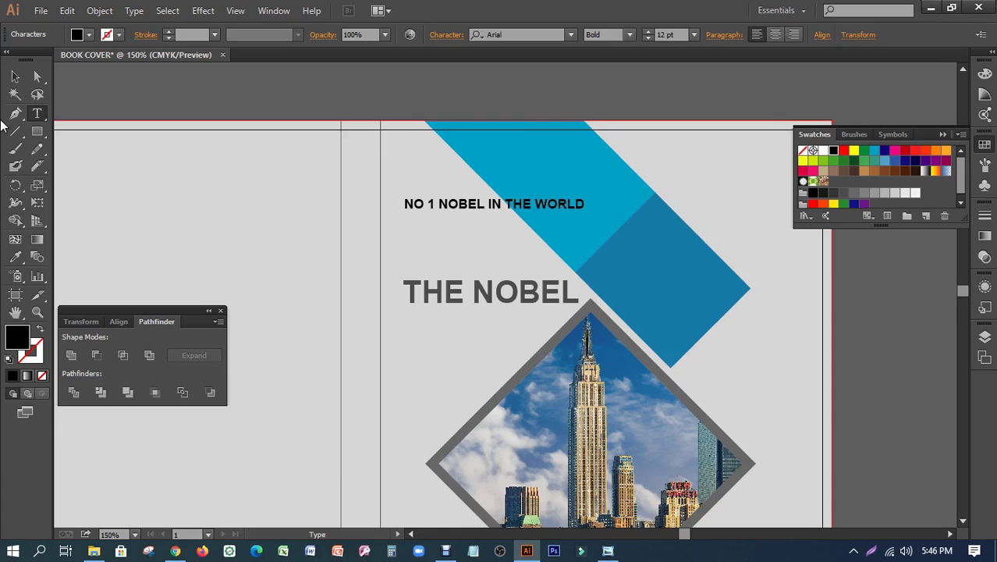
# - Move the NO 1 NOBEL IN THE WORLD subtitle under THE NOBEL and shrink it
pyautogui.click(15, 76)
pyautogui.click(413, 203)
pyautogui.moveTo(413, 203); pyautogui.dragTo(423, 312)
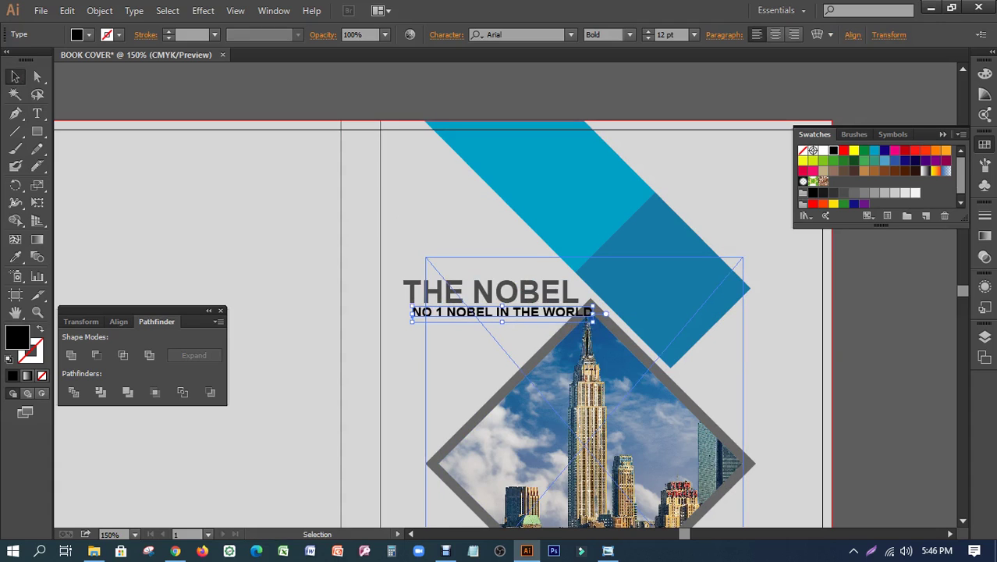
pyautogui.moveTo(593, 312); pyautogui.dragTo(553, 320)
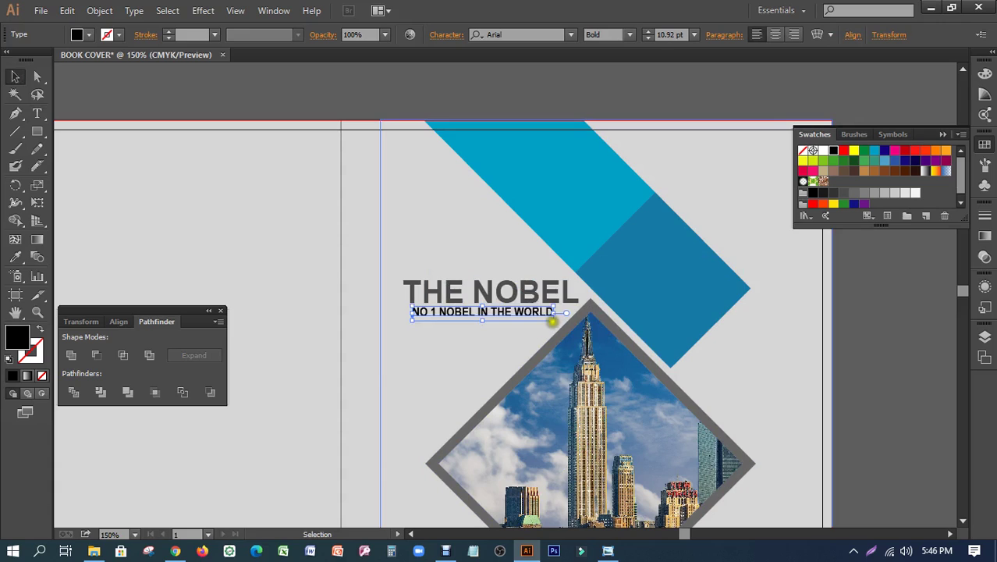
# - Raise the subtitle's tracking to 112 in the Character panel
pyautogui.hotkey('ctrl', 't')
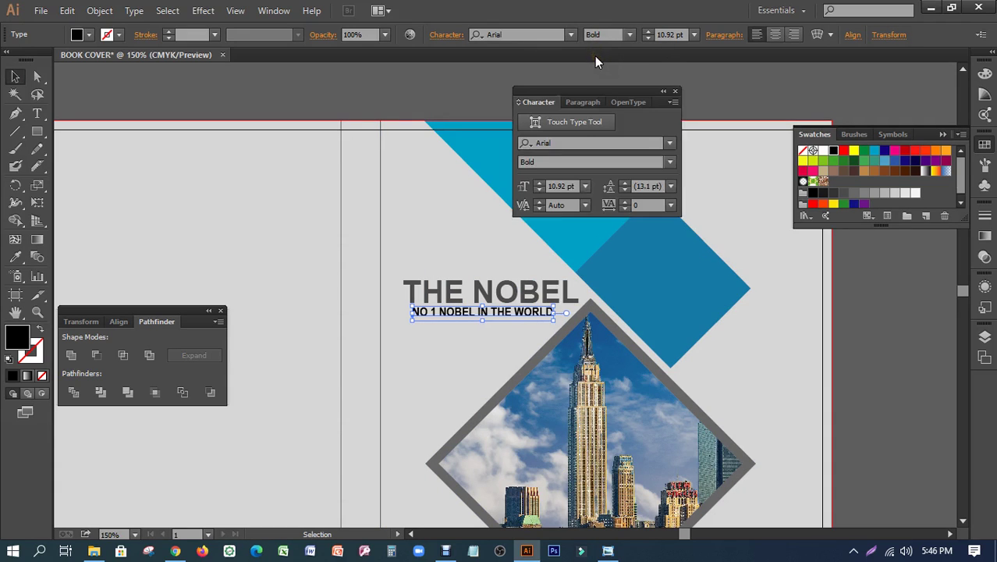
pyautogui.click(625, 201)
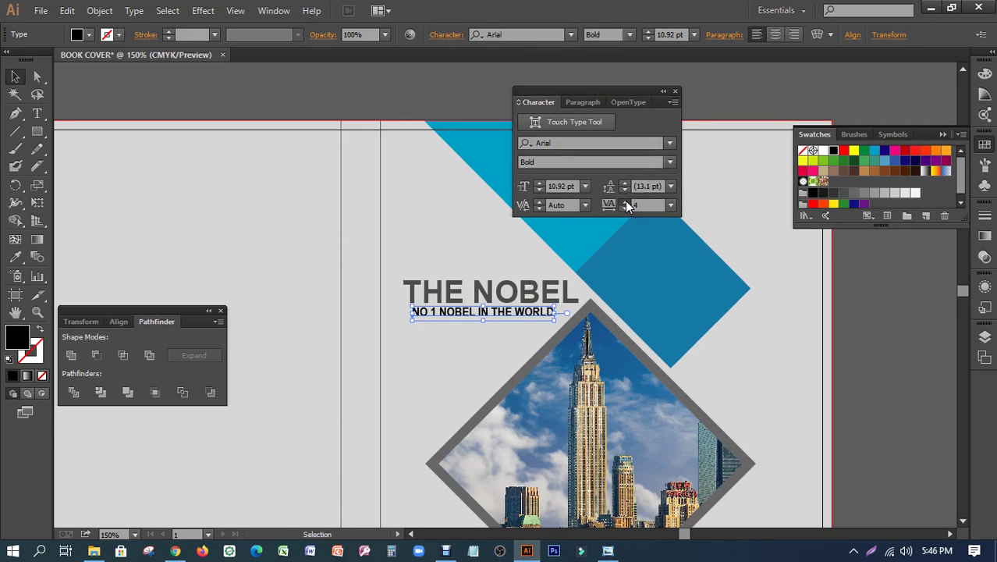
pyautogui.click(625, 201)
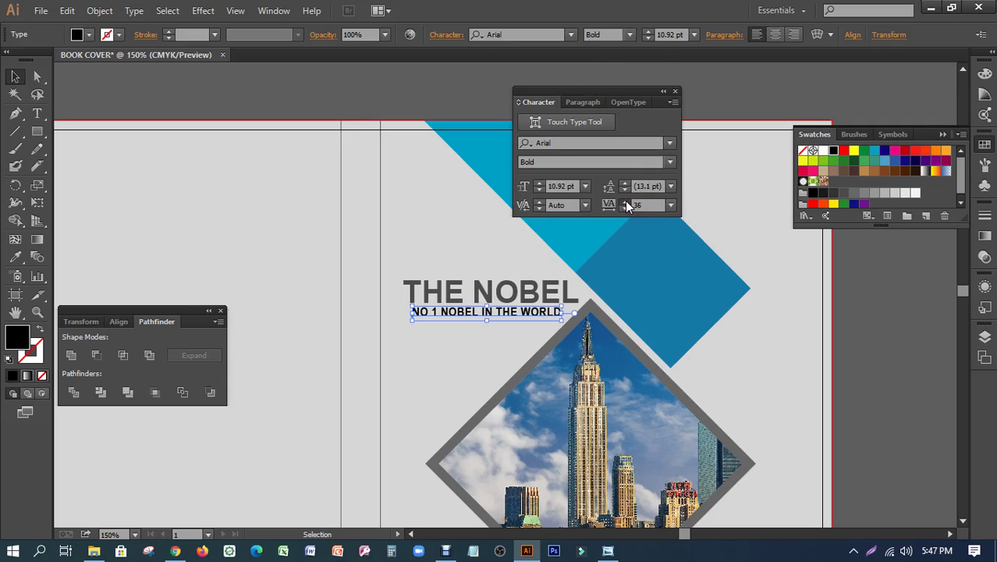
pyautogui.click(625, 202)
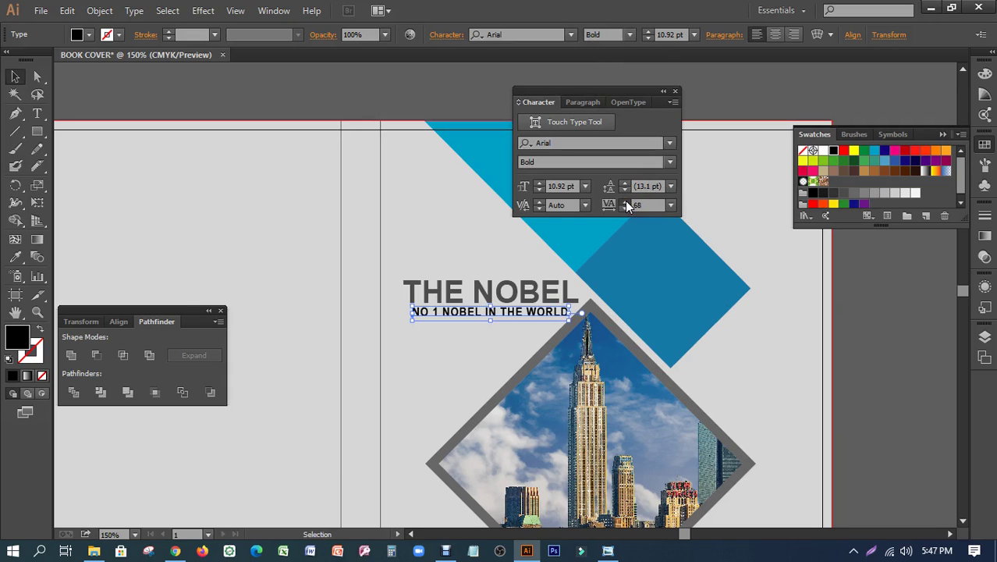
pyautogui.click(625, 201)
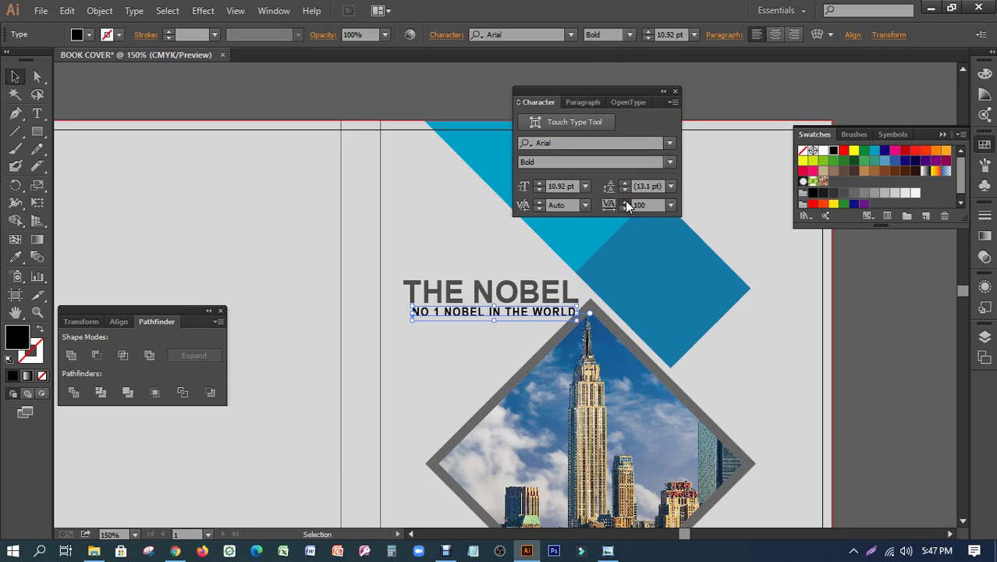
# - Nudge the title and subtitle together to the left
pyautogui.keyDown('shift'); pyautogui.click(507, 293); pyautogui.keyUp('shift')
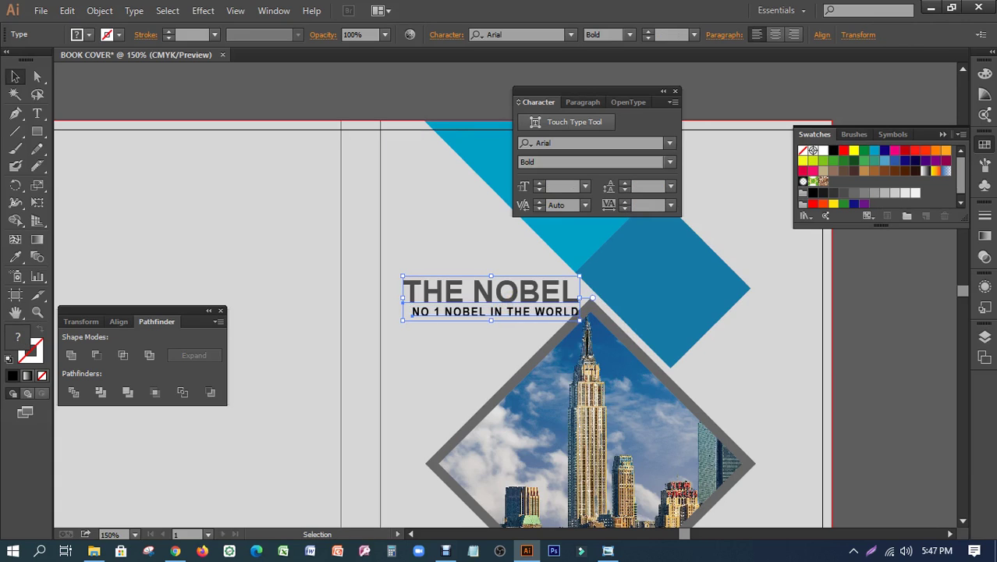
pyautogui.press('Left')
pyautogui.press('Left')
pyautogui.press('Left')
pyautogui.press('Left')
pyautogui.press('Left')
pyautogui.press('Left')
pyautogui.press('Left')
pyautogui.press('Left')
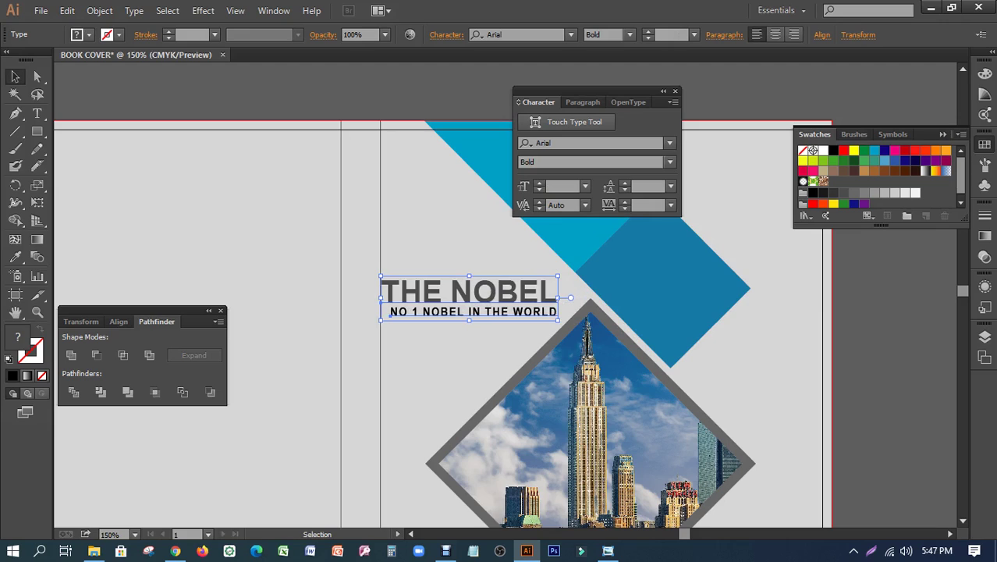
pyautogui.press('Right')
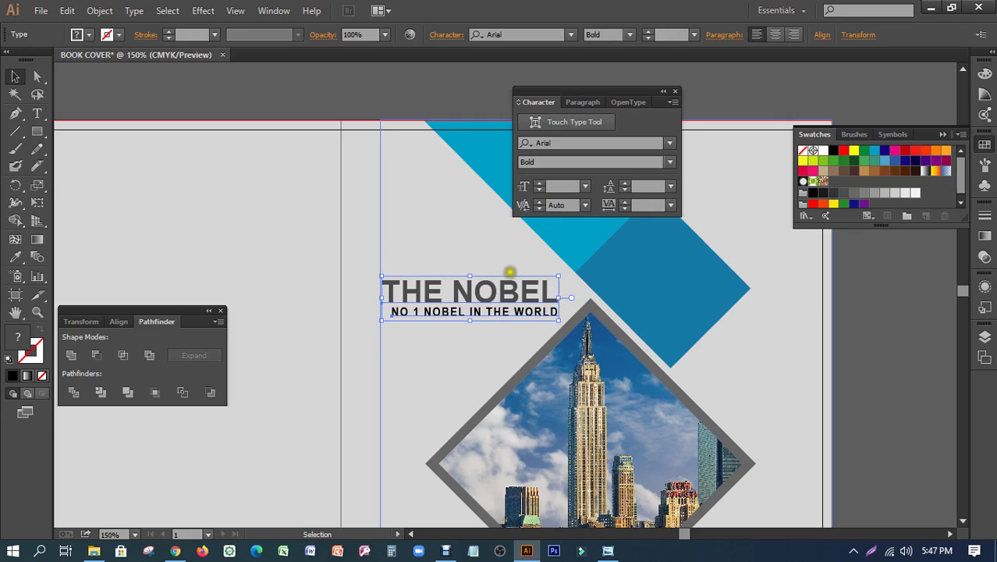
pyautogui.click(783, 340)
pyautogui.click(521, 317)
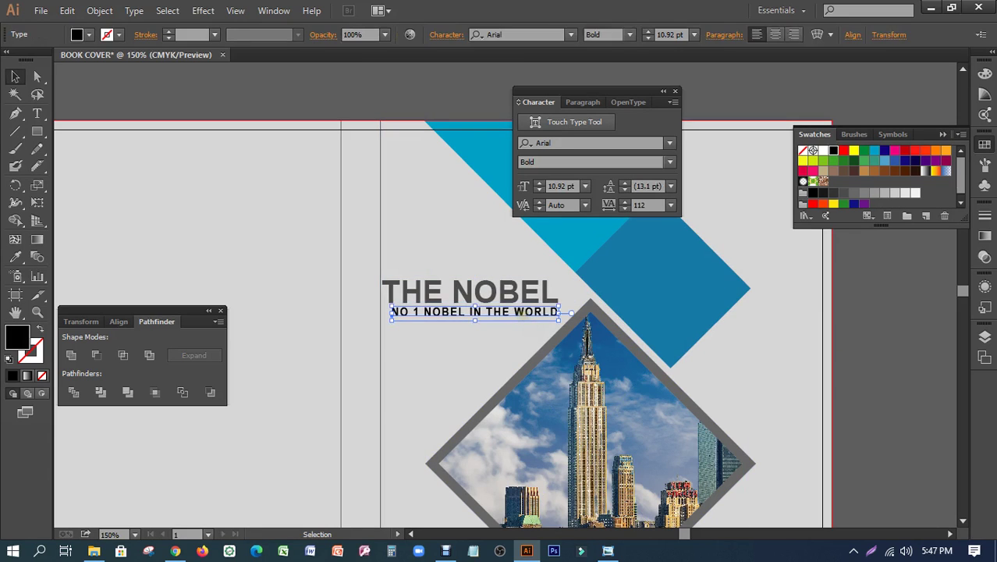
# - Colour the NO 1 NOBEL IN THE WORLD subtitle dark grey
pyautogui.click(875, 150)
pyautogui.click(935, 311)
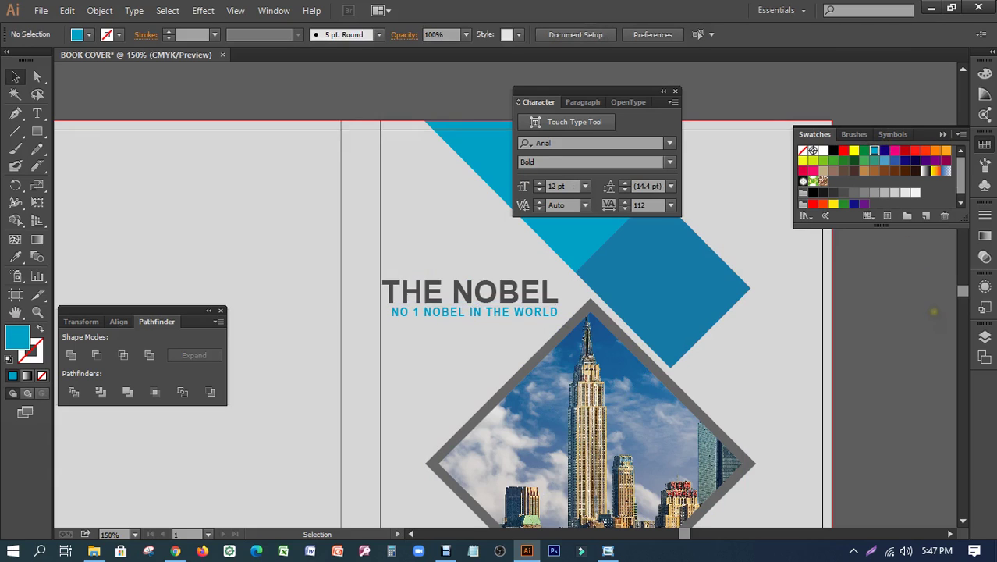
pyautogui.click(500, 313)
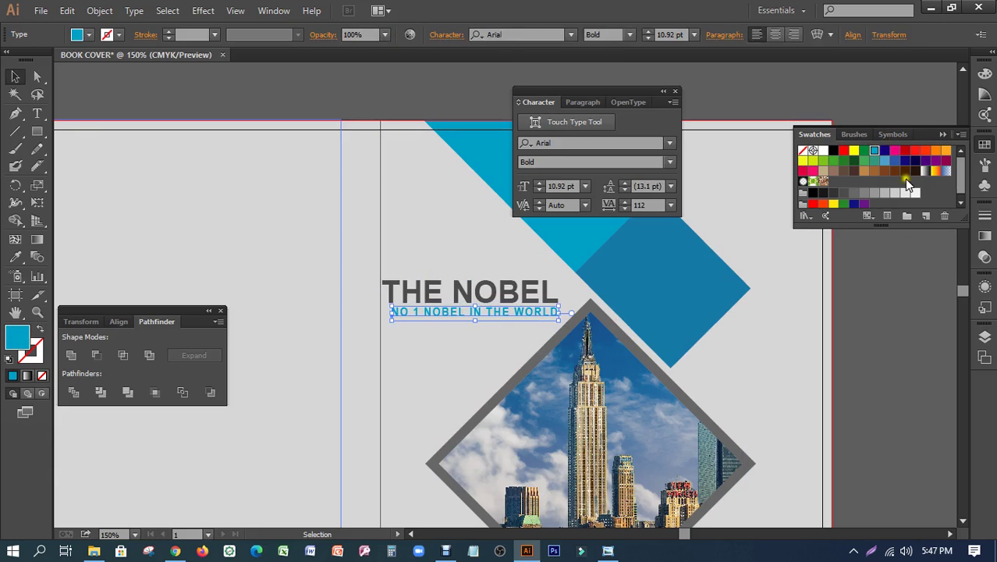
pyautogui.click(843, 192)
pyautogui.click(900, 330)
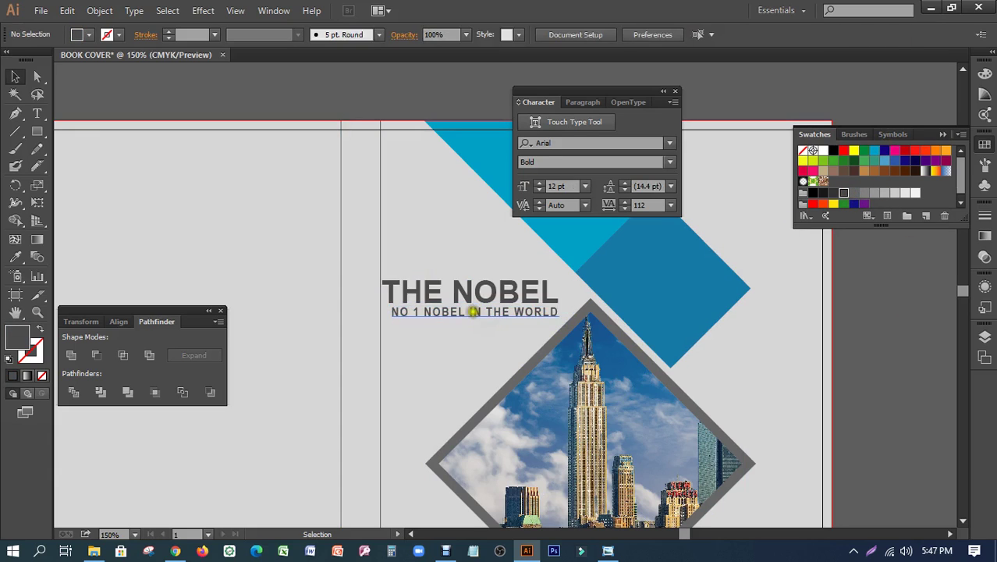
# - Colour the word NOBEL in THE NOBEL title cyan
pyautogui.press('t')
pyautogui.click(452, 285)
pyautogui.hotkey('ctrl', 'a')
pyautogui.click(535, 290)
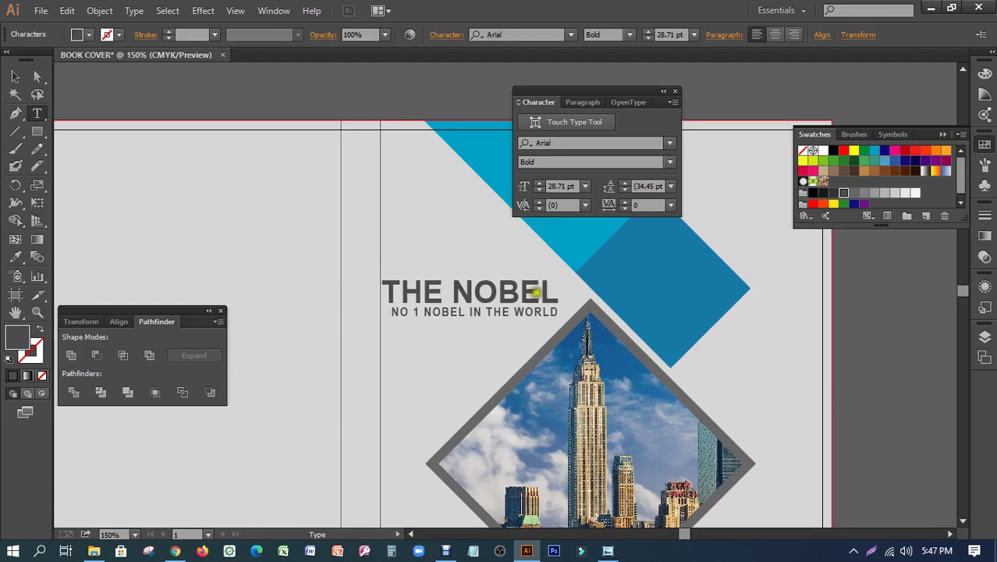
pyautogui.hotkey('shift', 'Left')
pyautogui.moveTo(505, 291)
pyautogui.mouseDown()
pyautogui.moveTo(450, 290)
pyautogui.moveTo(559, 293)
pyautogui.mouseUp()
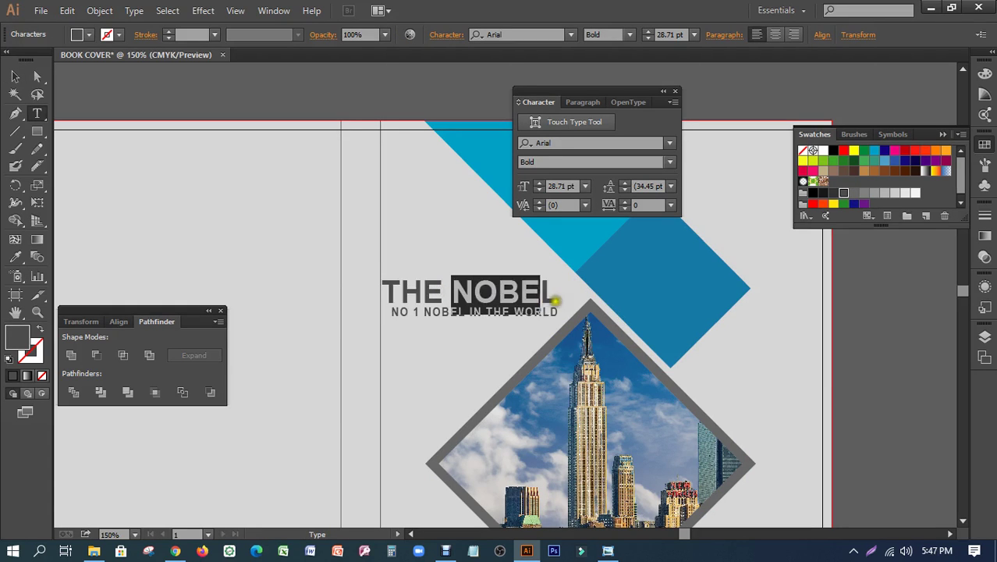
pyautogui.click(874, 150)
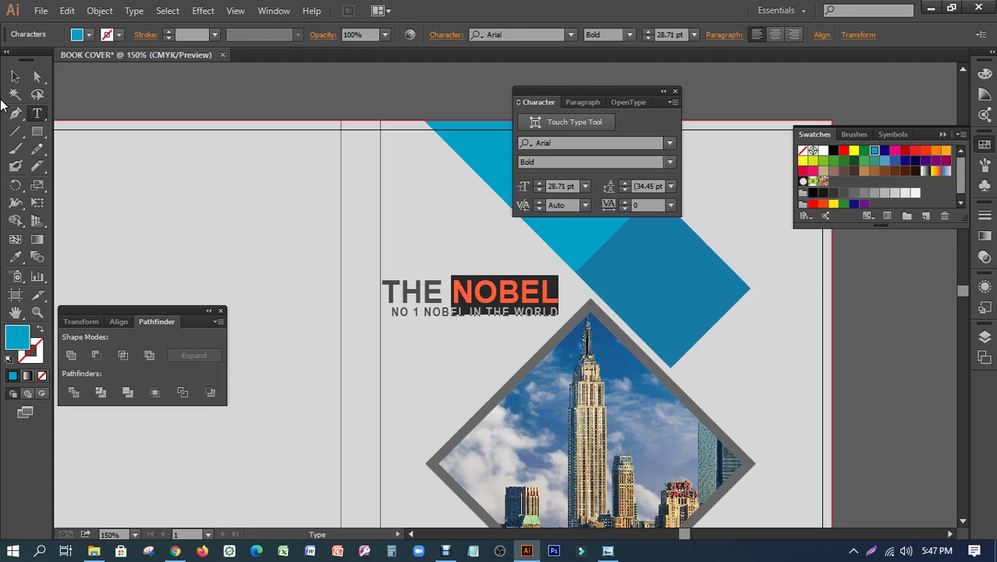
pyautogui.click(15, 76)
pyautogui.click(148, 84)
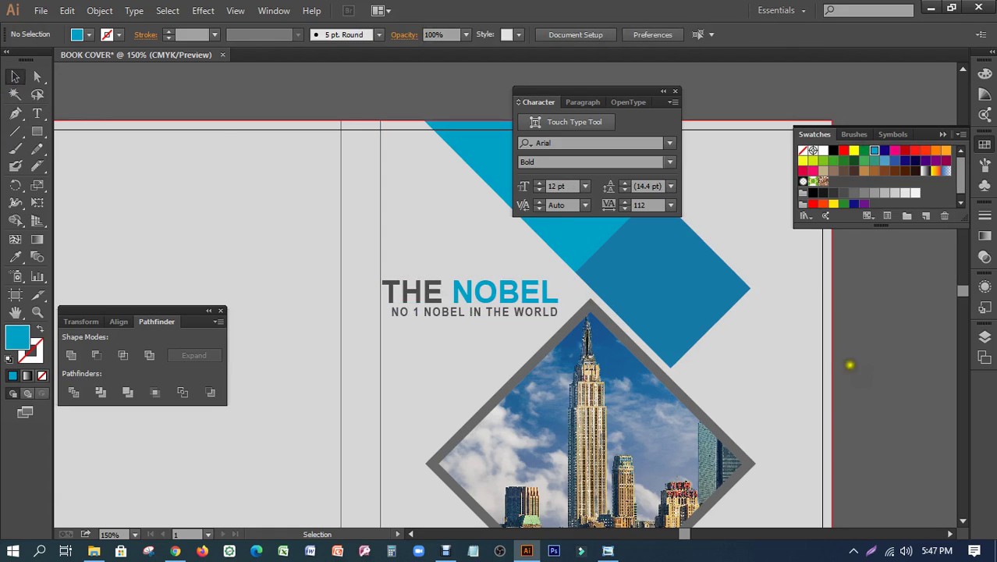
# - Alt-drag a copy of THE NOBEL title near the bottom of the cover
pyautogui.moveTo(535, 301)
pyautogui.mouseDown()
pyautogui.moveTo(403, 91)
pyautogui.moveTo(365, 493)
pyautogui.mouseUp()
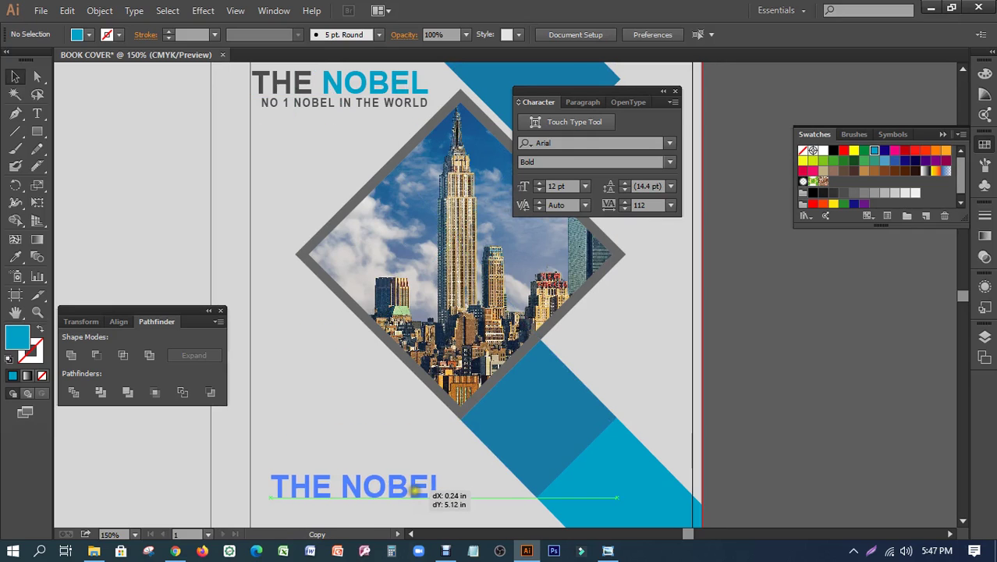
pyautogui.moveTo(462, 472)
pyautogui.mouseDown()
pyautogui.moveTo(465, 327)
pyautogui.moveTo(438, 295)
pyautogui.mouseUp()
pyautogui.moveTo(372, 286); pyautogui.dragTo(257, 294)
pyautogui.press('t')
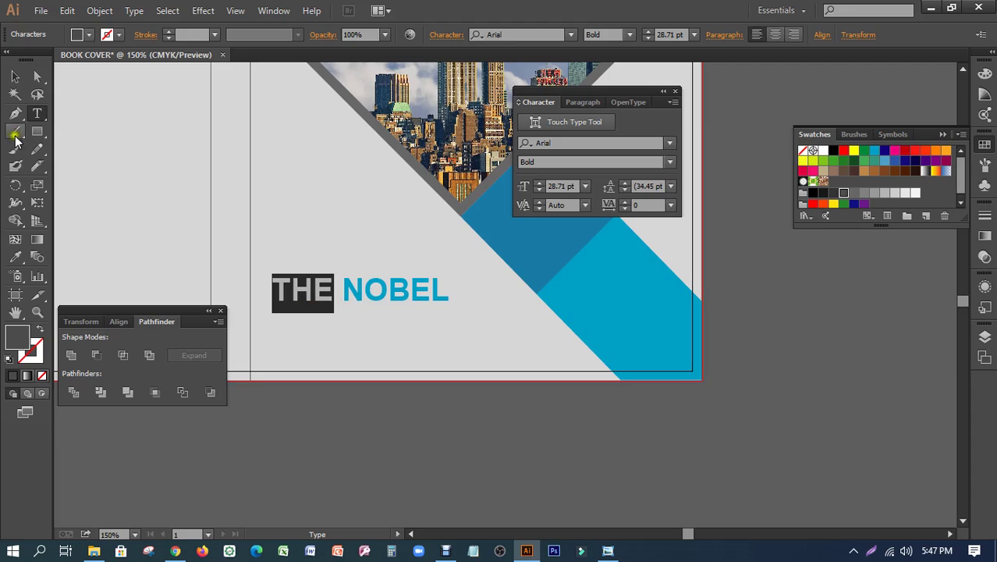
pyautogui.click(15, 77)
pyautogui.moveTo(207, 213)
pyautogui.mouseDown()
pyautogui.moveTo(536, 277)
pyautogui.moveTo(707, 358)
pyautogui.mouseUp()
pyautogui.moveTo(432, 314); pyautogui.dragTo(452, 334)
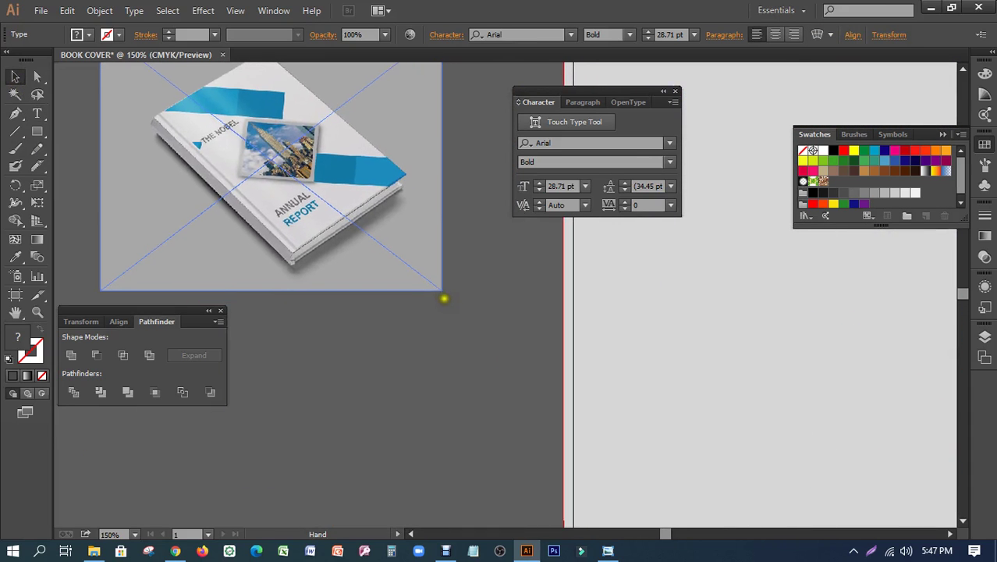
# - Type an ANNUAL REPORT text block and enlarge it to about 41.81 pt
pyautogui.click(38, 115)
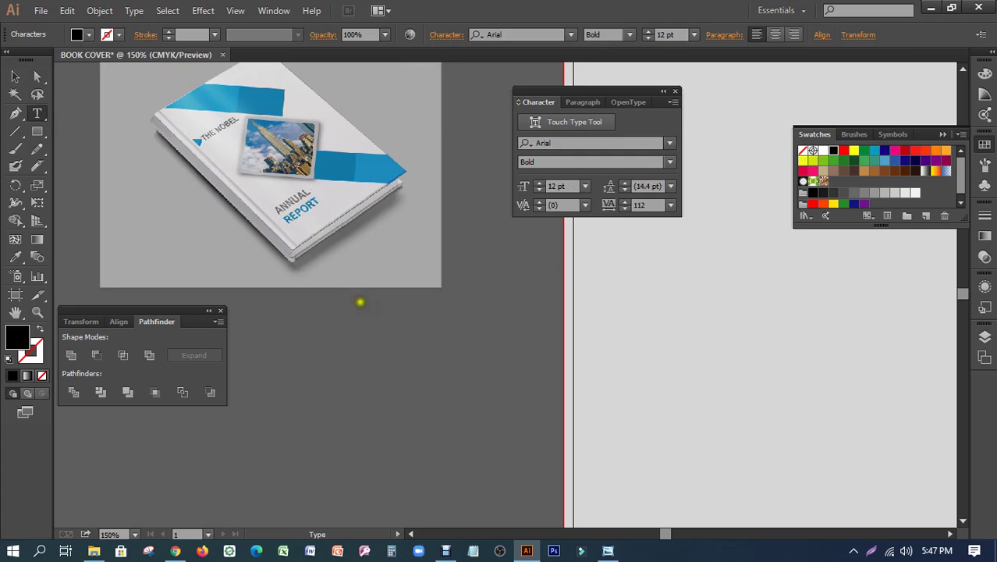
pyautogui.click(345, 287)
pyautogui.write('ANNUAL')
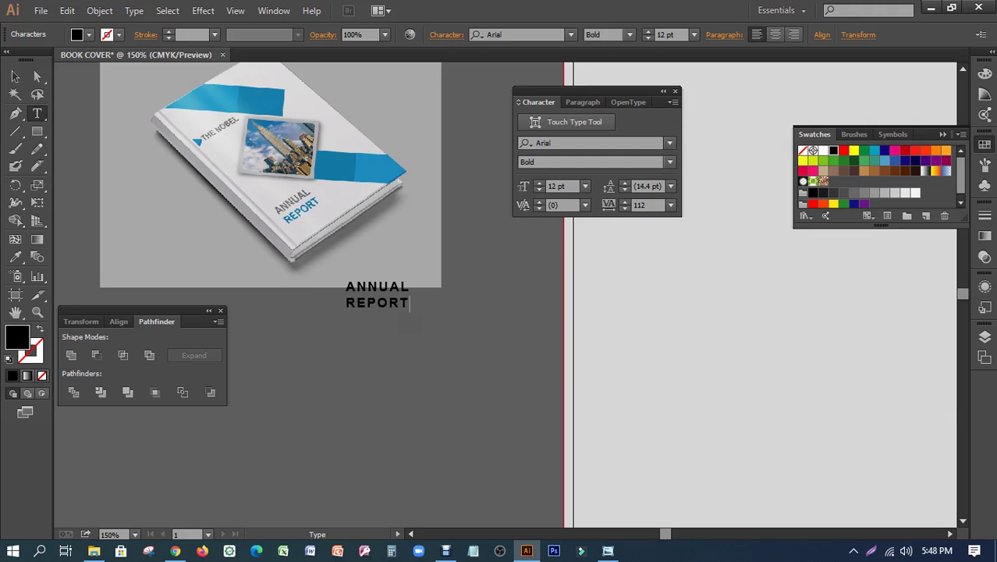
pyautogui.click(15, 76)
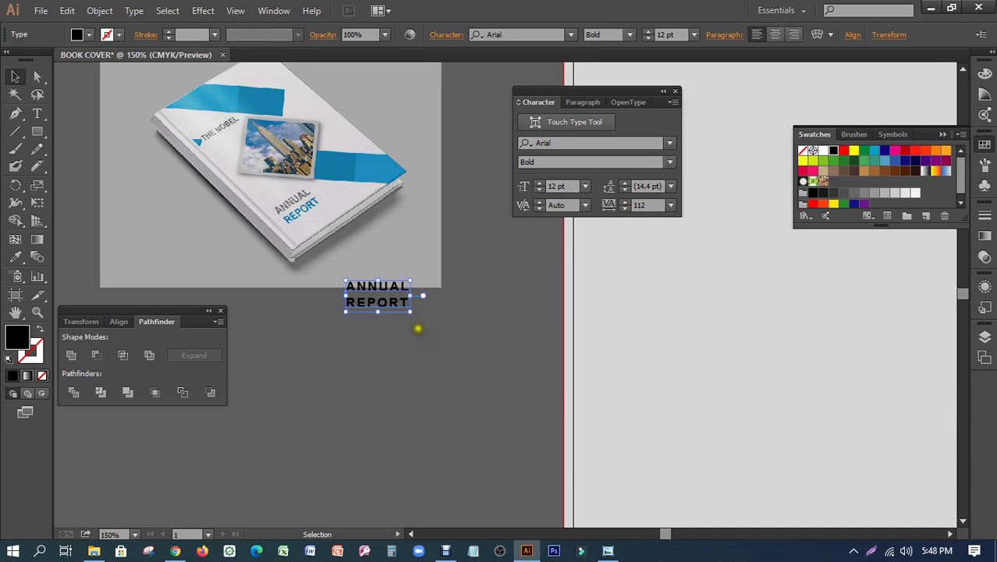
pyautogui.moveTo(407, 311); pyautogui.dragTo(490, 352)
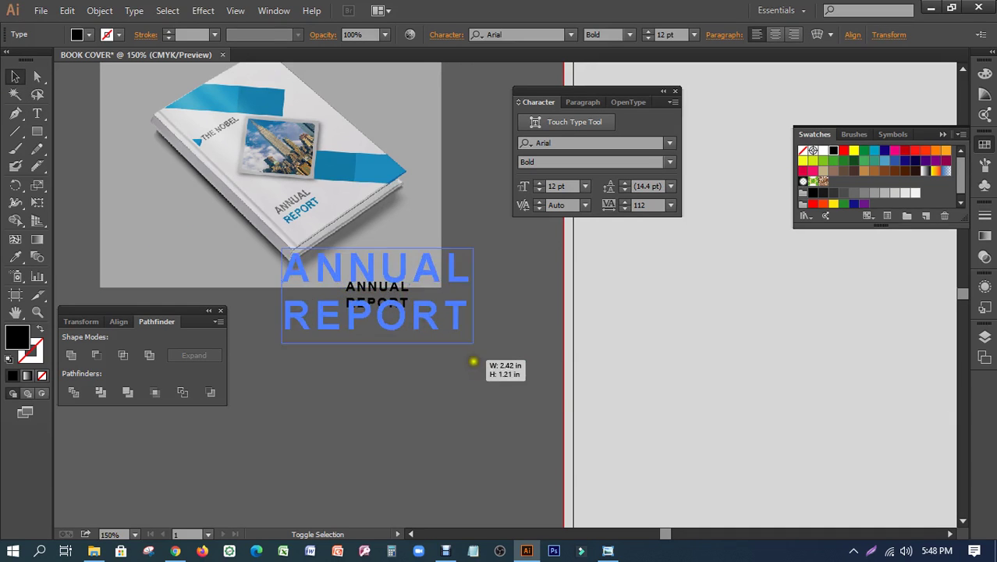
pyautogui.moveTo(390, 323); pyautogui.dragTo(427, 373)
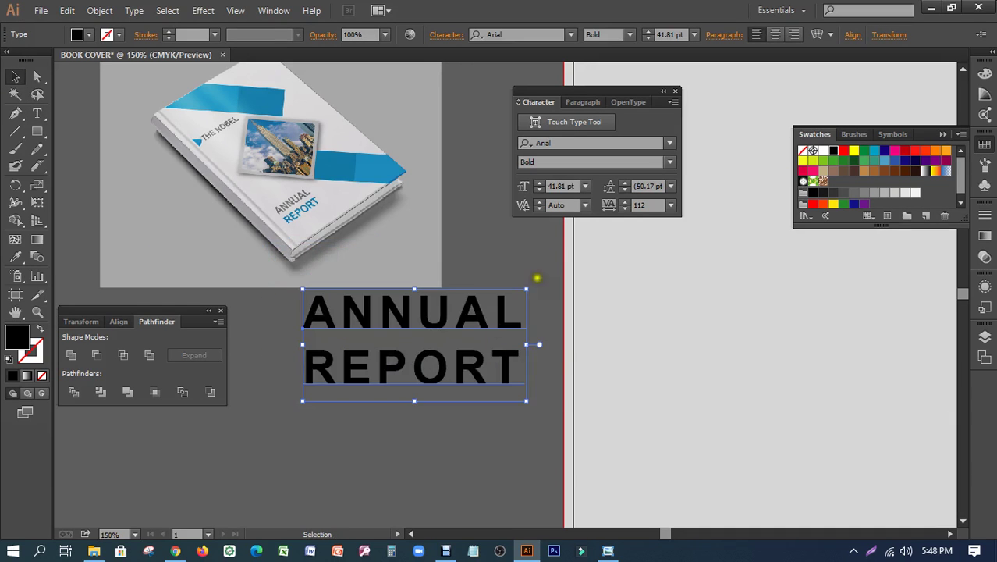
# - Reset its tracking to 0, making ANNUAL grey and REPORT cyan
pyautogui.click(671, 205)
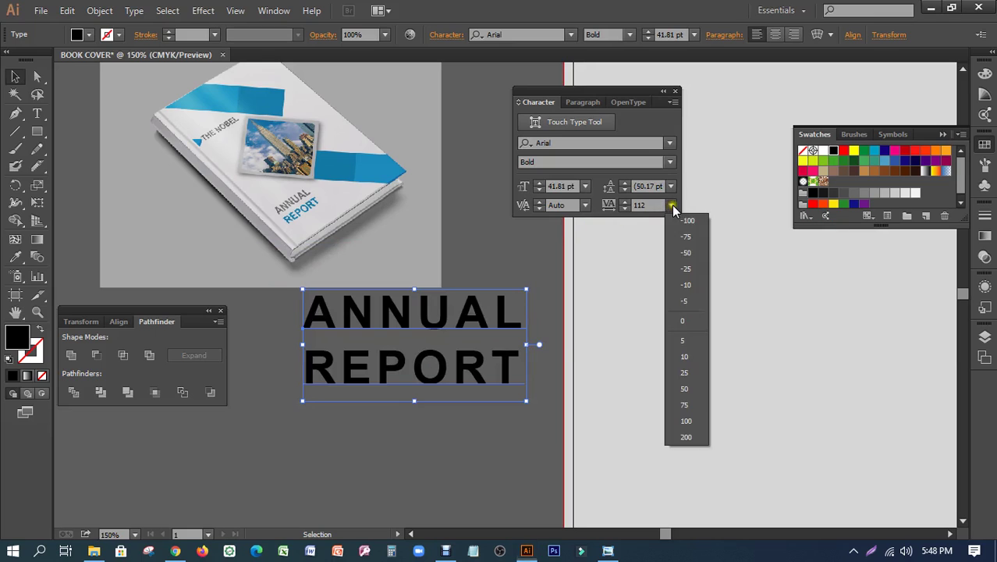
pyautogui.click(680, 320)
pyautogui.doubleClick(407, 318)
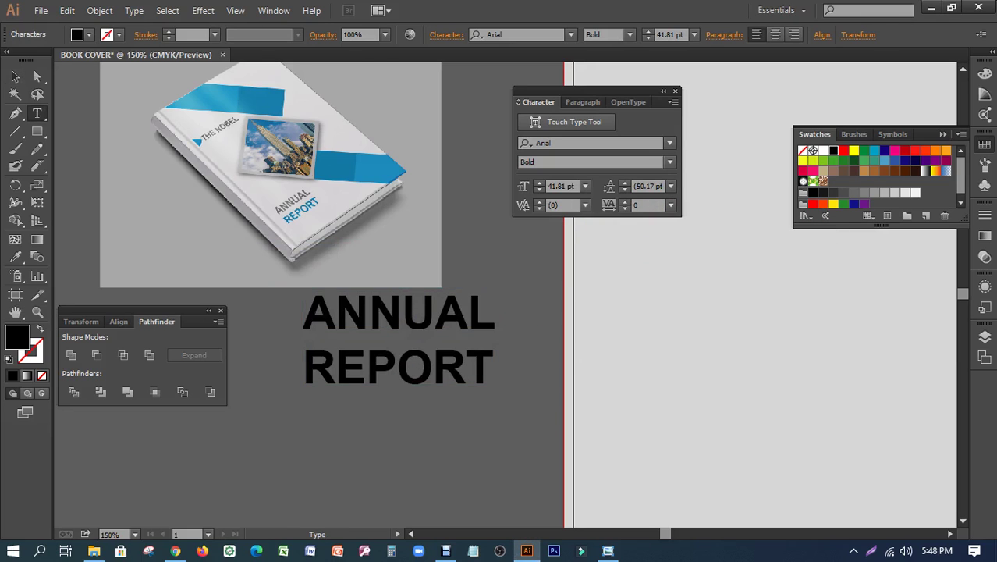
pyautogui.tripleClick(407, 317)
pyautogui.click(844, 193)
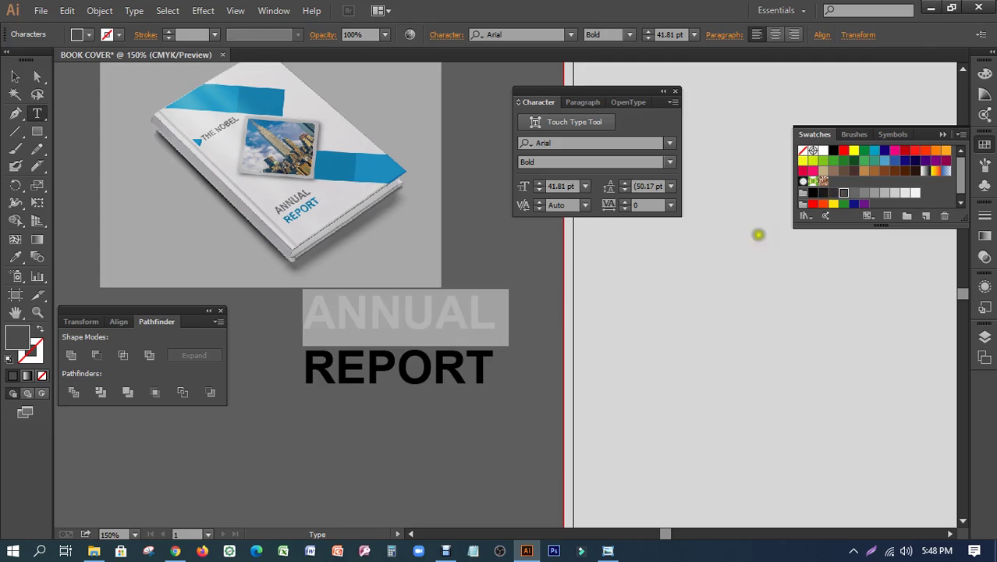
pyautogui.moveTo(306, 373); pyautogui.dragTo(560, 369)
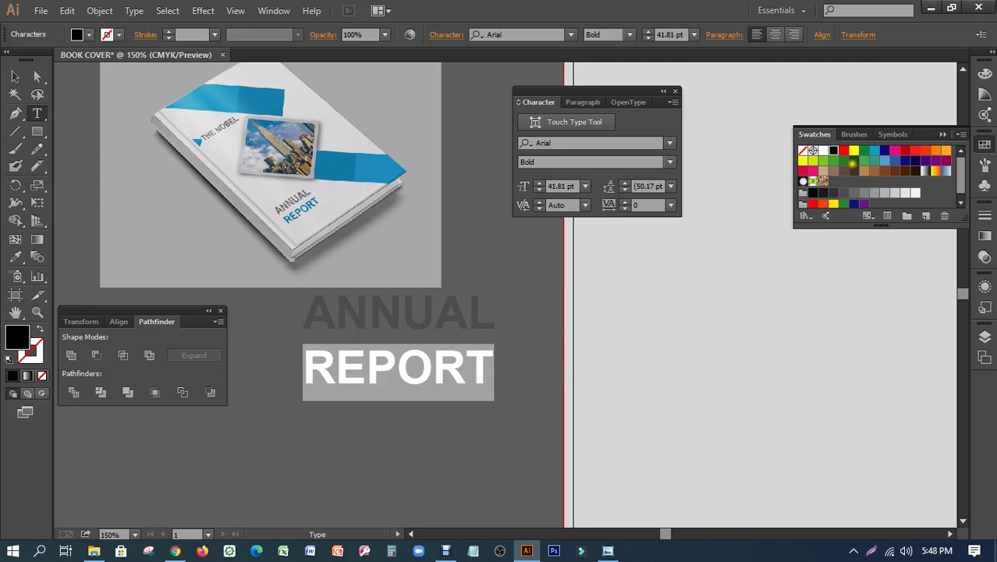
pyautogui.click(875, 150)
# - Move ANNUAL REPORT onto the front cover below the image, shrunk to about 31 pt
pyautogui.click(14, 76)
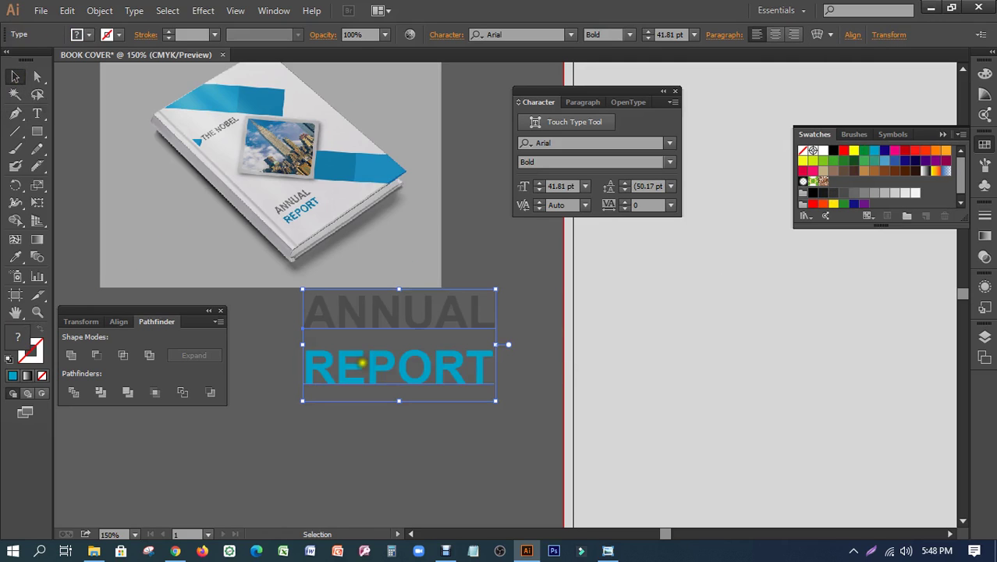
pyautogui.moveTo(361, 363)
pyautogui.mouseDown()
pyautogui.moveTo(710, 461)
pyautogui.moveTo(449, 136)
pyautogui.moveTo(792, 318)
pyautogui.mouseUp()
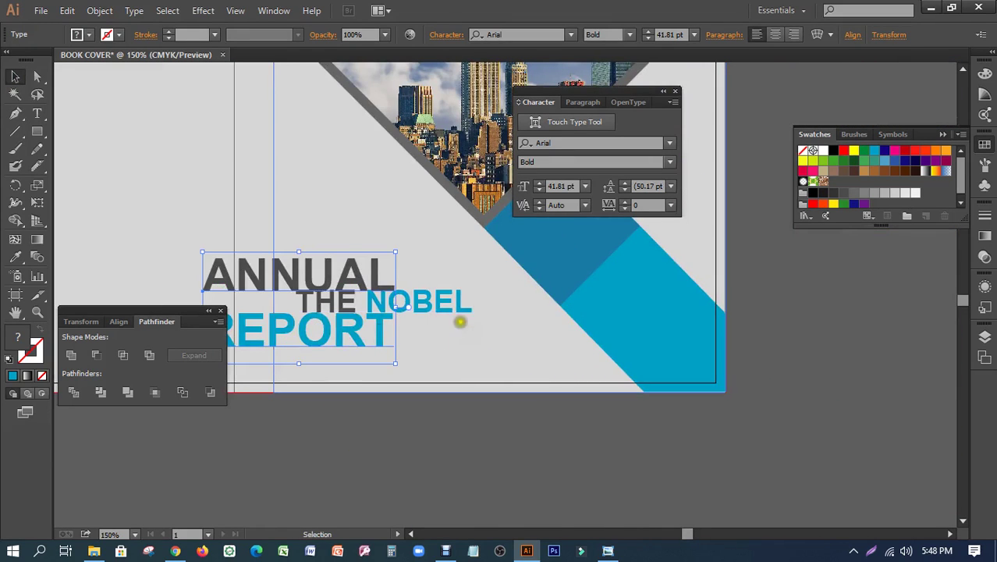
pyautogui.moveTo(459, 321); pyautogui.dragTo(573, 416)
pyautogui.click(430, 379)
pyautogui.moveTo(384, 348); pyautogui.dragTo(482, 344)
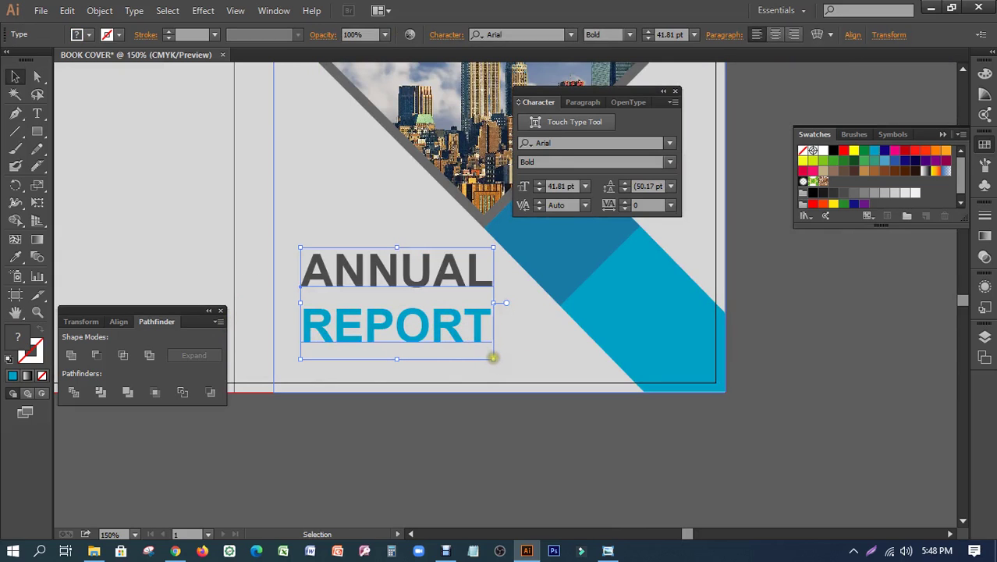
pyautogui.moveTo(493, 359); pyautogui.dragTo(412, 321)
pyautogui.click(554, 446)
# - Zoom out to the whole cover spread, accidentally drawing a stray brush stroke
pyautogui.moveTo(530, 431); pyautogui.dragTo(647, 471)
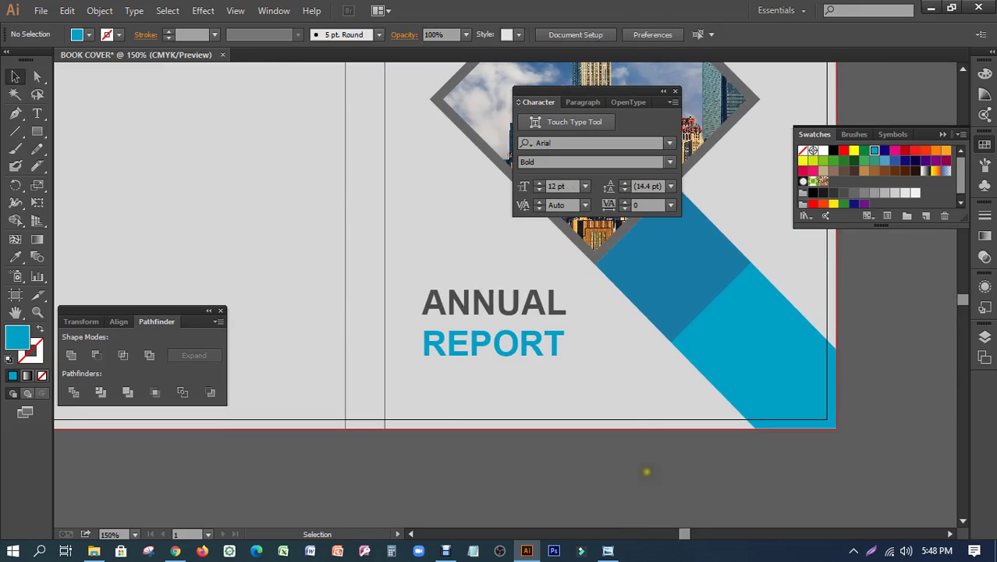
pyautogui.hotkey('ctrl', '-')
pyautogui.hotkey('ctrl', '-')
pyautogui.hotkey('ctrl', '-')
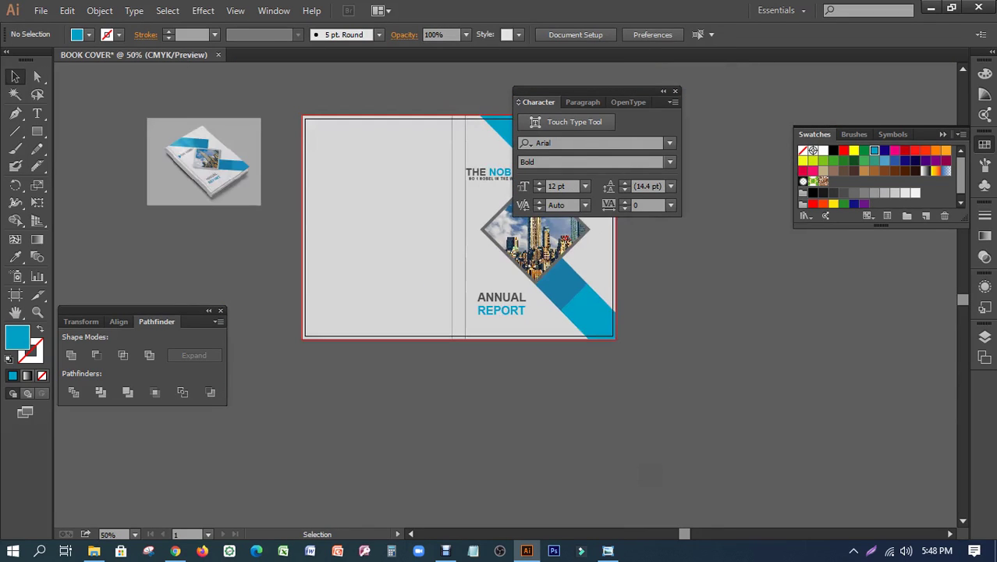
pyautogui.press('b')
pyautogui.moveTo(683, 429); pyautogui.dragTo(688, 473)
pyautogui.hotkey('shift', 'x')
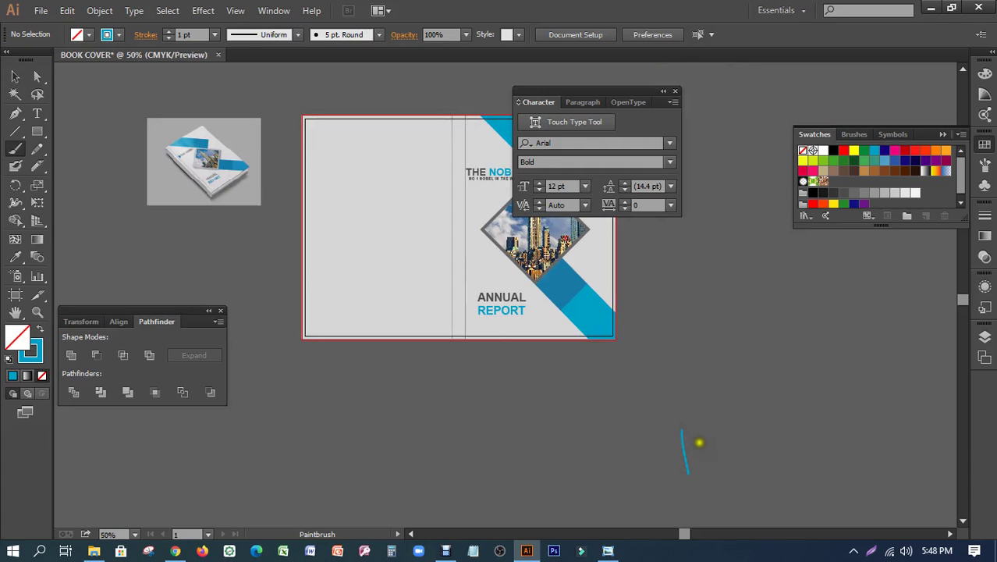
# - Close the Character panel and delete the stray blue brush stroke
pyautogui.click(675, 92)
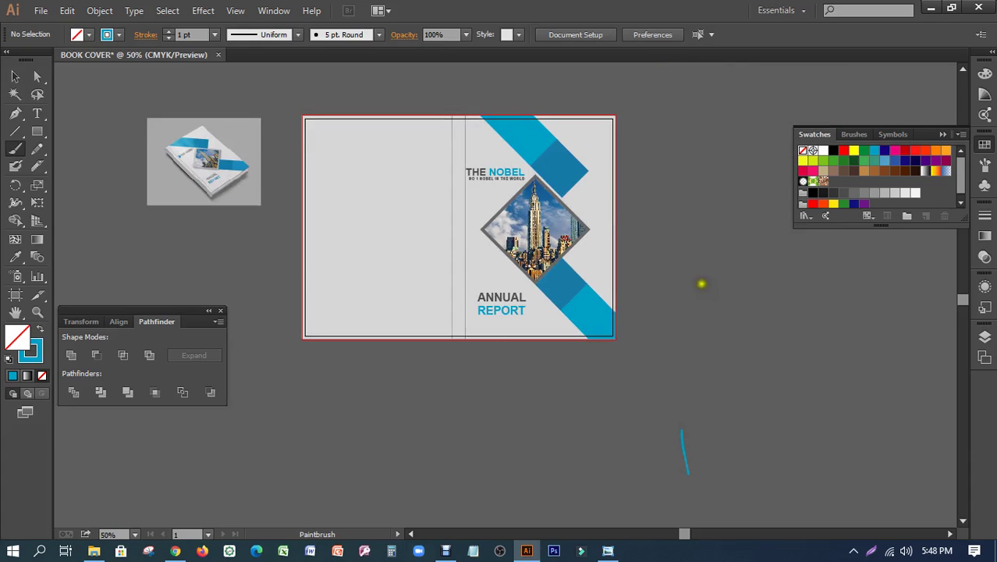
pyautogui.click(15, 76)
pyautogui.moveTo(786, 425); pyautogui.dragTo(586, 472)
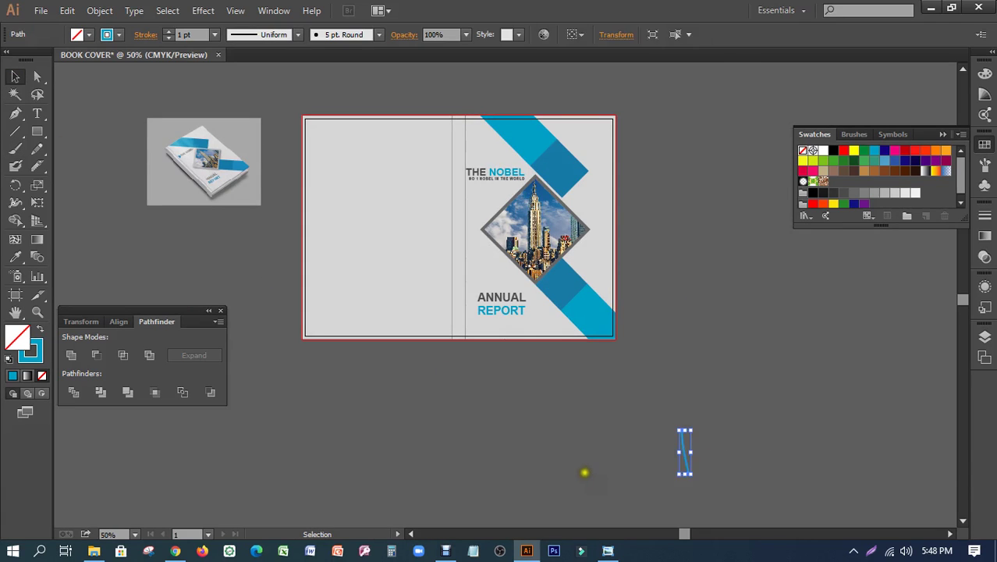
pyautogui.press('Delete')
# - Zoom to 100% over the cover and set a grey fill with thin black outline
pyautogui.moveTo(477, 352); pyautogui.dragTo(542, 397)
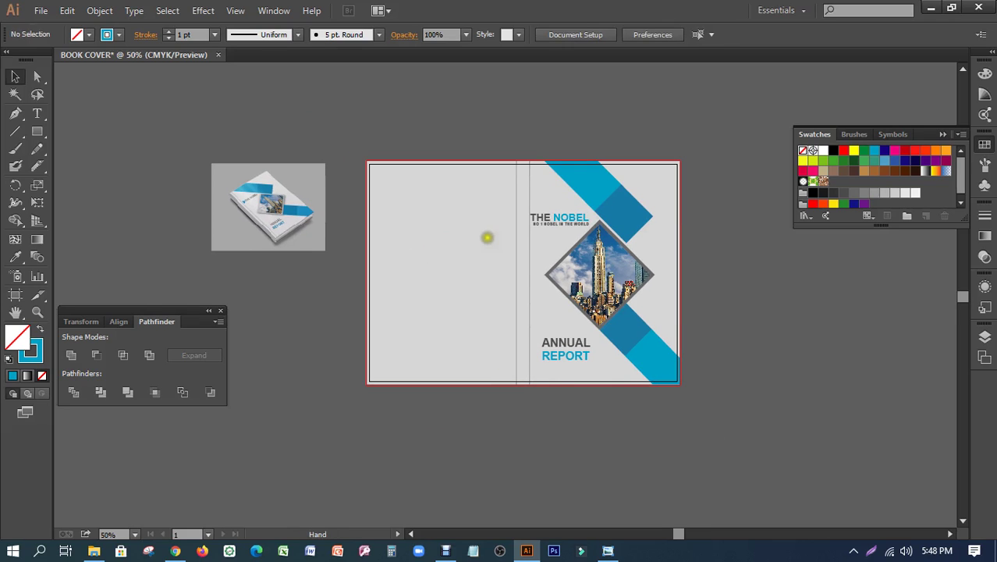
pyautogui.moveTo(487, 238); pyautogui.dragTo(486, 244)
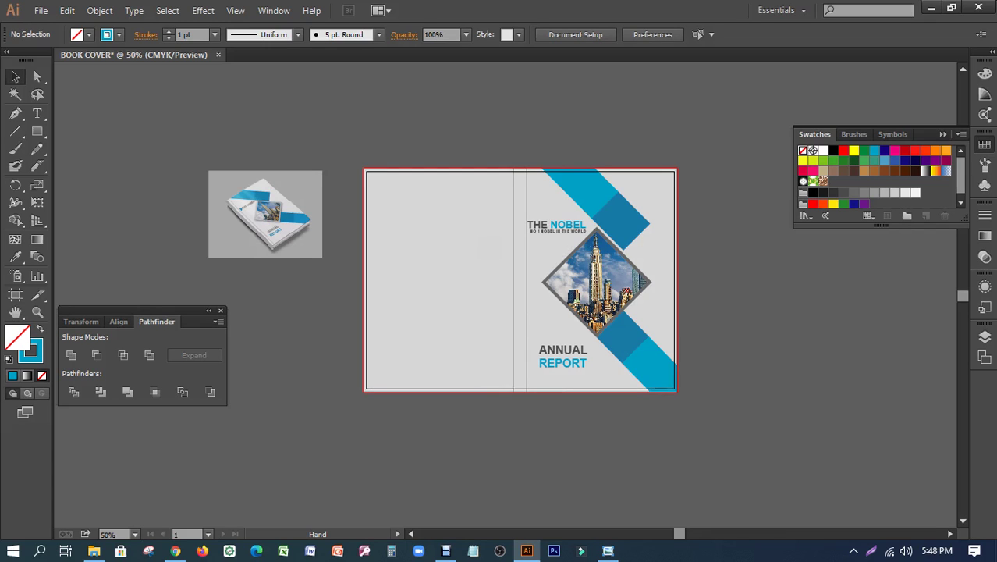
pyautogui.hotkey('ctrl', '1')
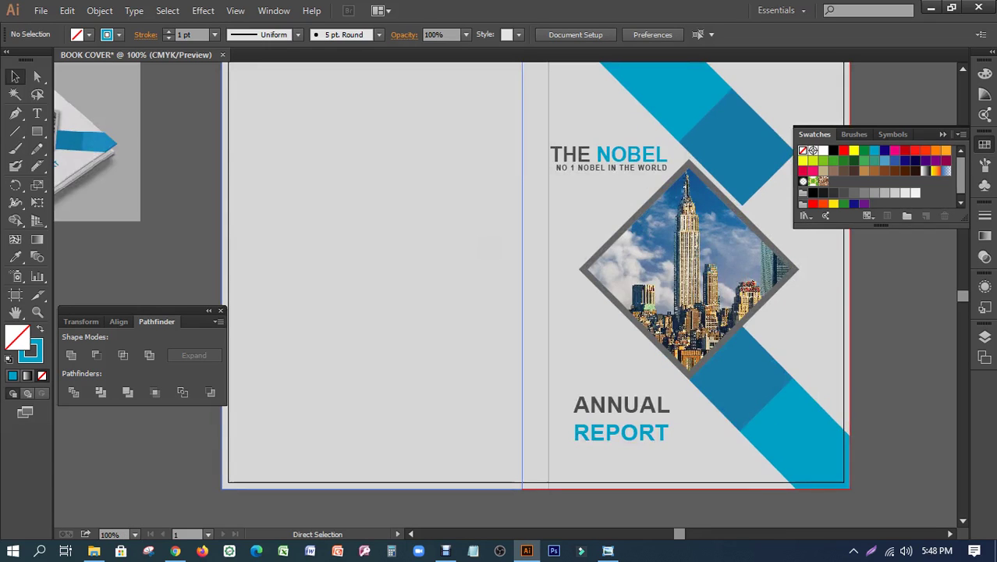
pyautogui.moveTo(482, 247)
pyautogui.mouseDown()
pyautogui.moveTo(474, 272)
pyautogui.moveTo(472, 188)
pyautogui.mouseUp()
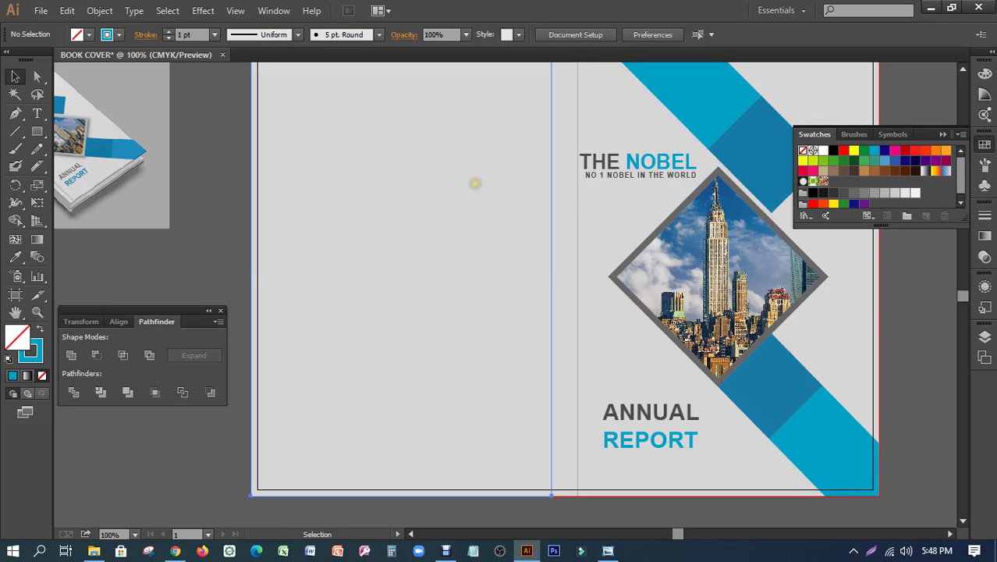
pyautogui.click(474, 183)
pyautogui.scroll(3, 421, 171)
pyautogui.click(301, 107)
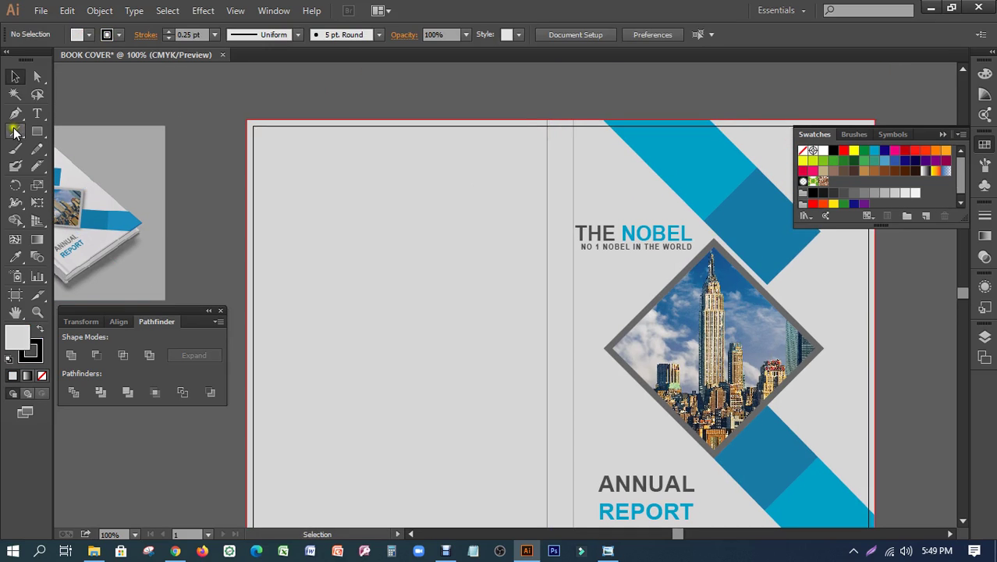
# - Draw an unfilled rectangle on the back cover plus a small square at its top-left corner
pyautogui.click(37, 131)
pyautogui.moveTo(278, 188)
pyautogui.mouseDown()
pyautogui.moveTo(473, 430)
pyautogui.moveTo(527, 353)
pyautogui.mouseUp()
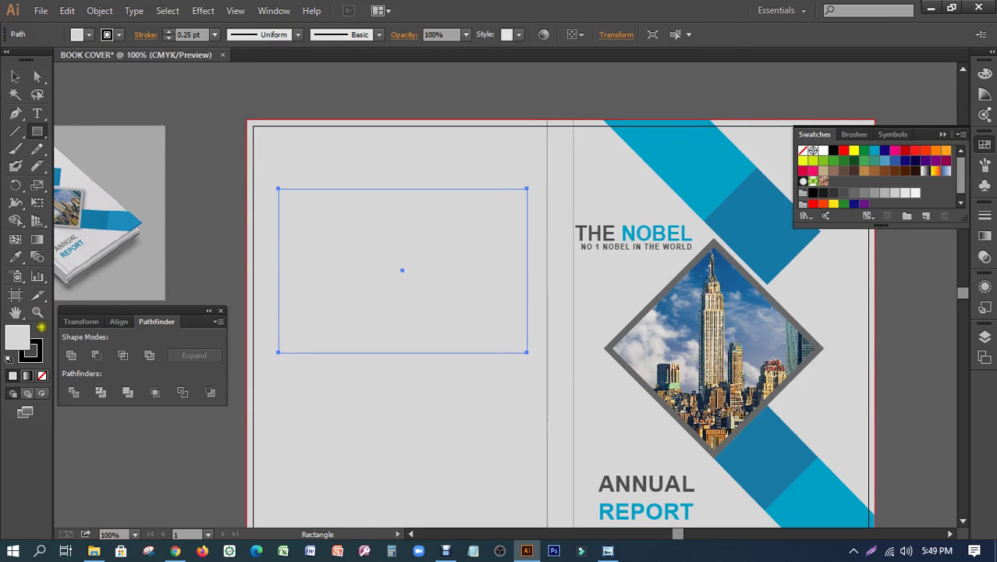
pyautogui.click(43, 376)
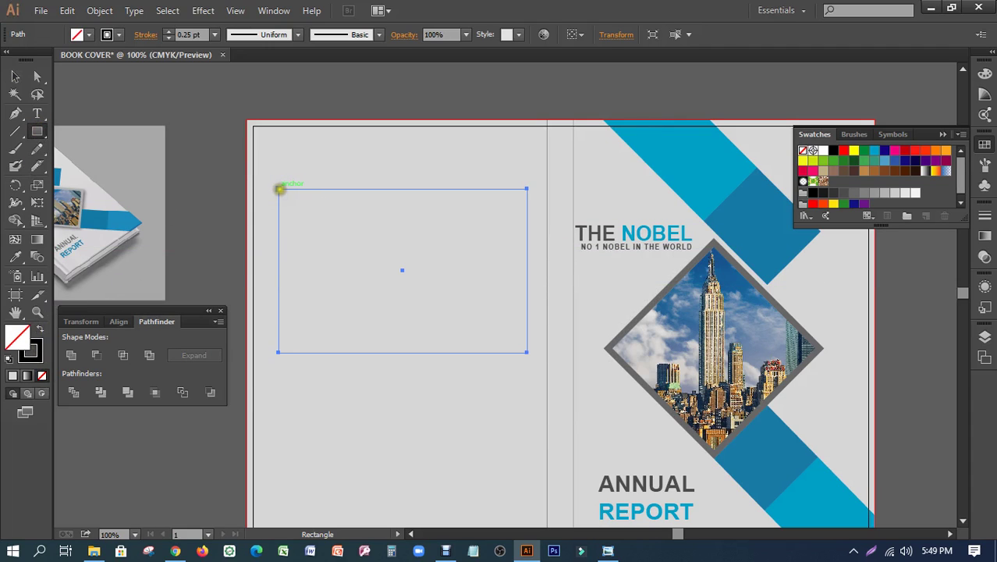
pyautogui.moveTo(278, 189); pyautogui.dragTo(323, 241)
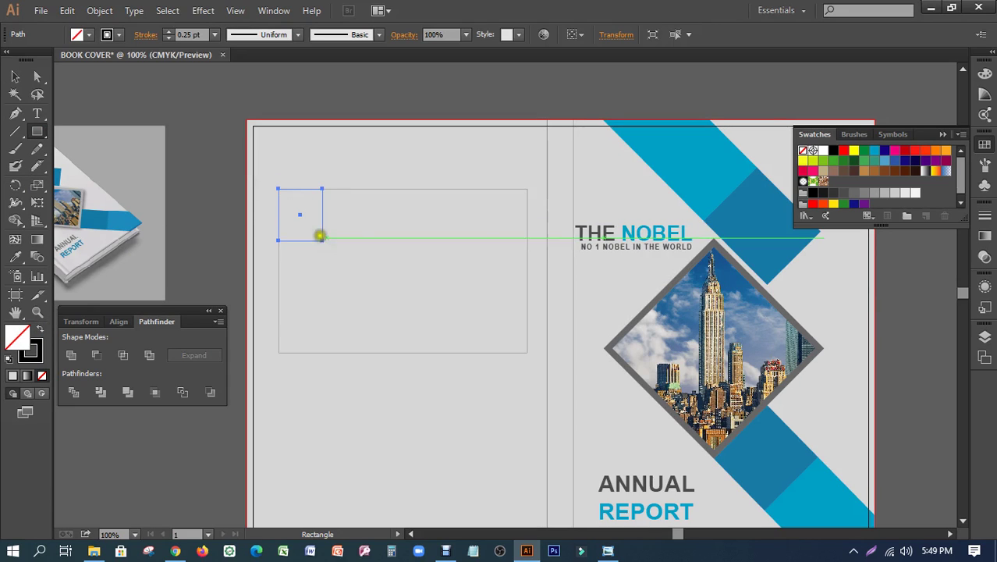
# - Select the square and rectangle together and apply Pathfinder Divide
pyautogui.click(15, 77)
pyautogui.click(192, 94)
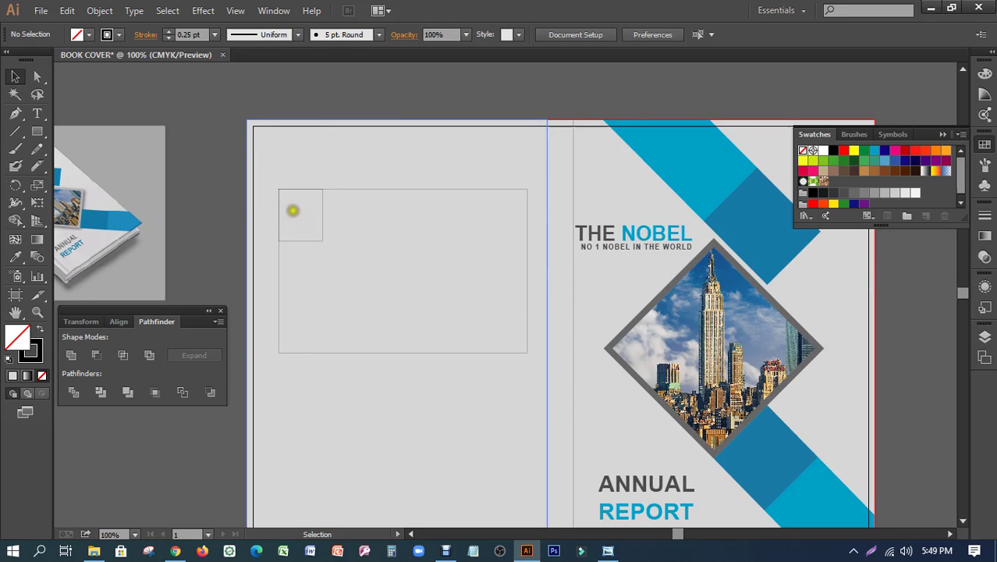
pyautogui.click(292, 209)
pyautogui.click(322, 204)
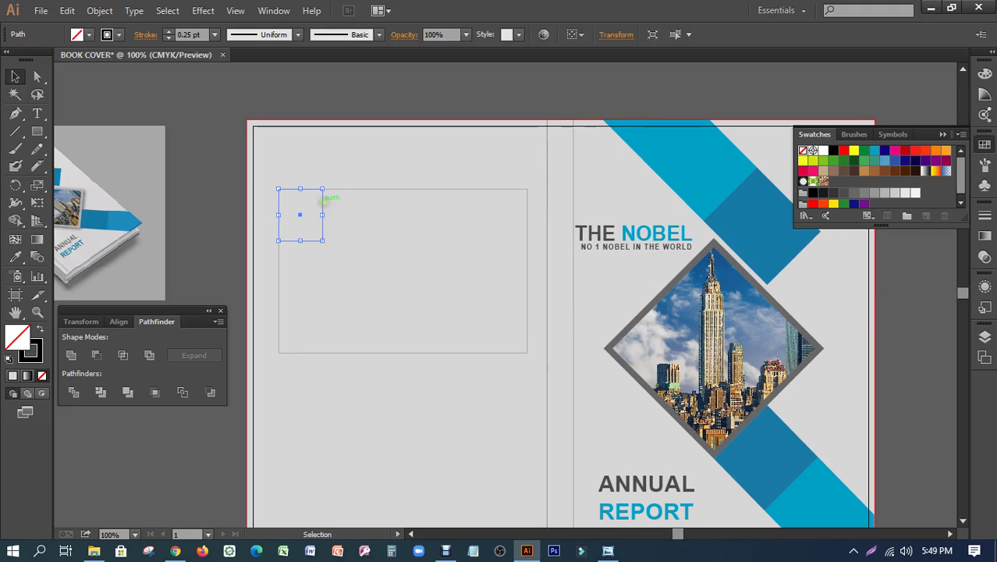
pyautogui.keyDown('shift'); pyautogui.click(369, 189); pyautogui.keyUp('shift')
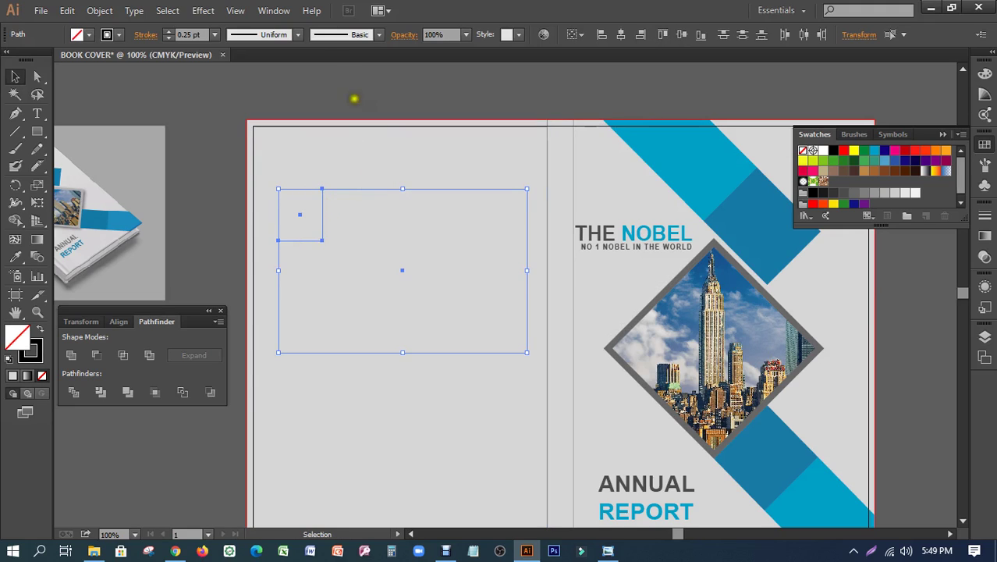
pyautogui.click(279, 14)
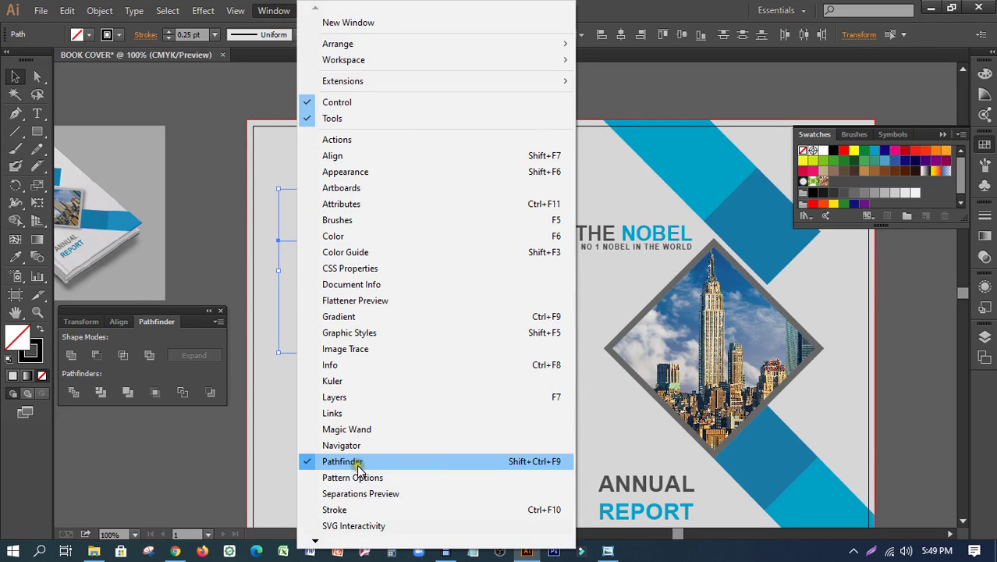
pyautogui.click(73, 392)
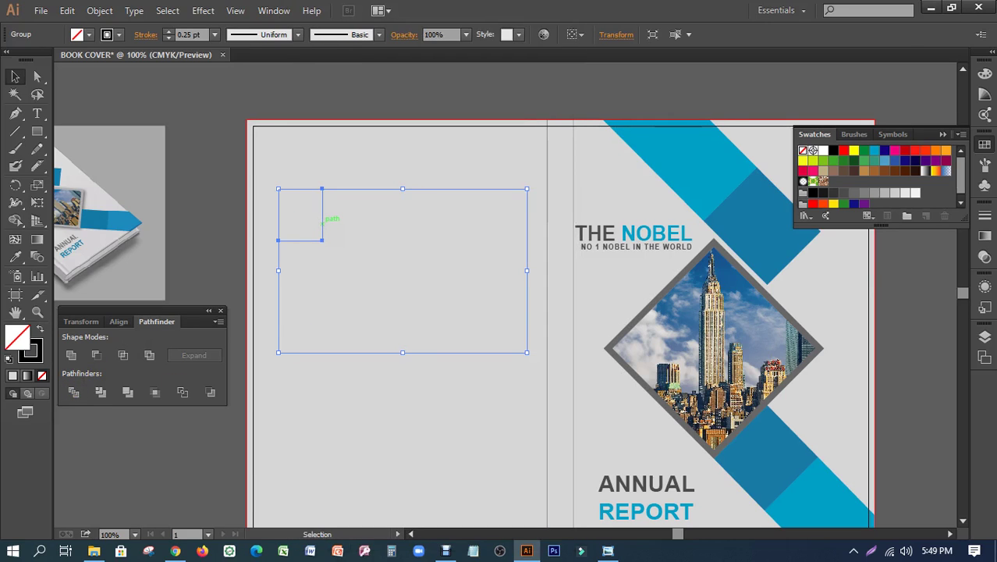
# - Ungroup the divided pieces and delete the small corner square, leaving the notched frame
pyautogui.rightClick(323, 225)
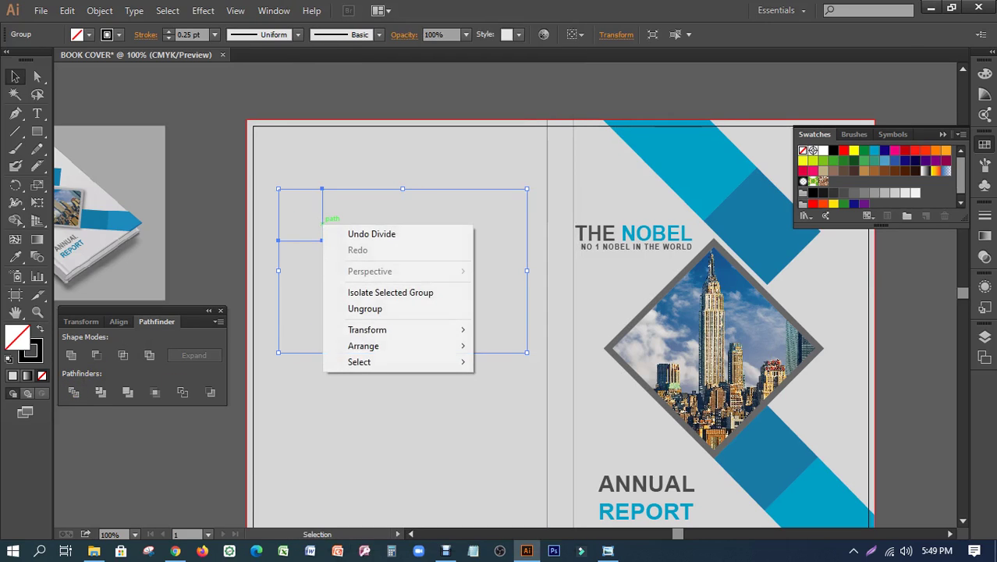
pyautogui.click(377, 309)
pyautogui.click(336, 154)
pyautogui.click(311, 189)
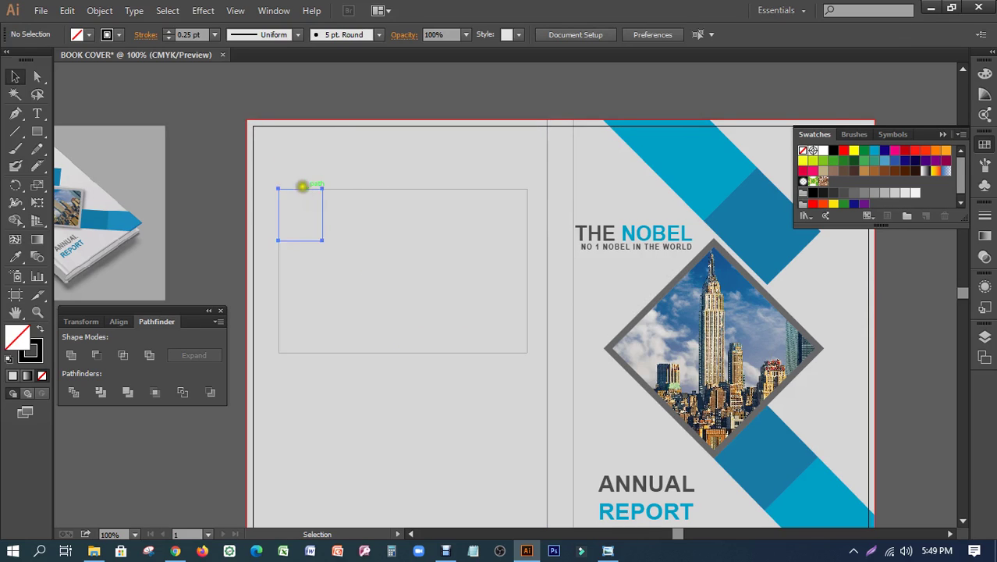
pyautogui.moveTo(302, 185); pyautogui.dragTo(209, 100)
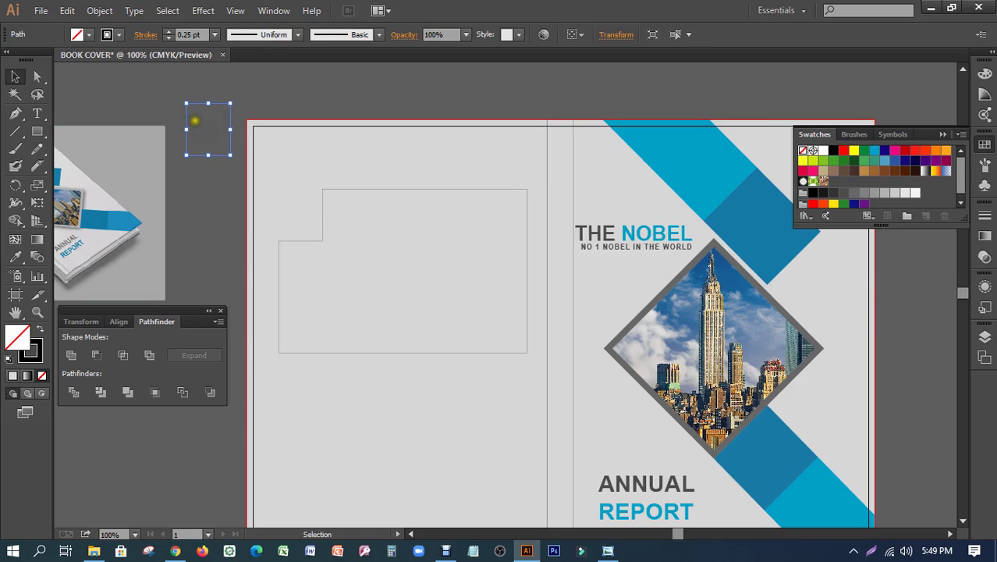
pyautogui.press('Delete')
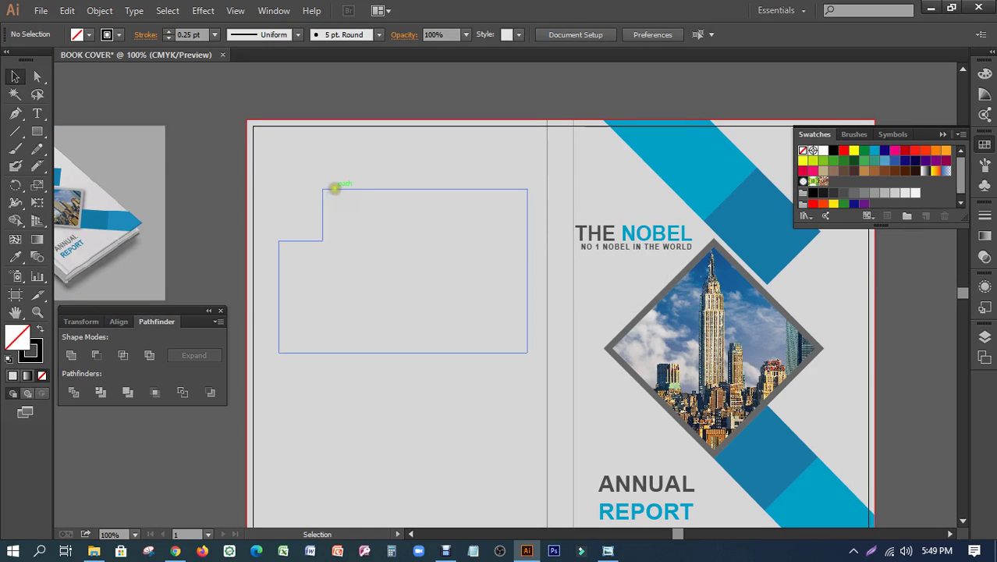
pyautogui.click(334, 188)
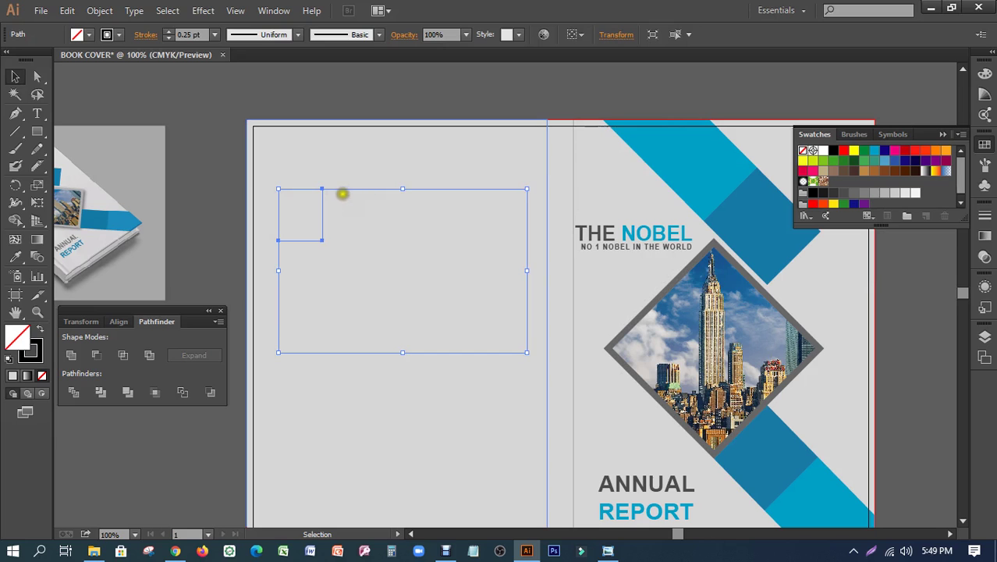
# - Copy Google's 'book cover size' snippet of standard book sizes, then minimize Chrome
pyautogui.click(175, 551)
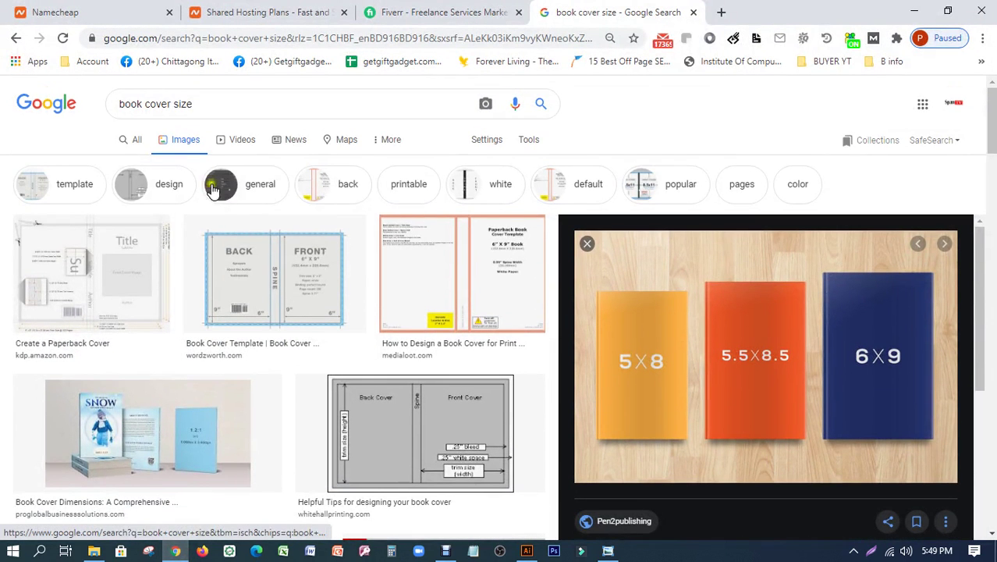
pyautogui.click(130, 136)
pyautogui.scroll(-2, 328, 296)
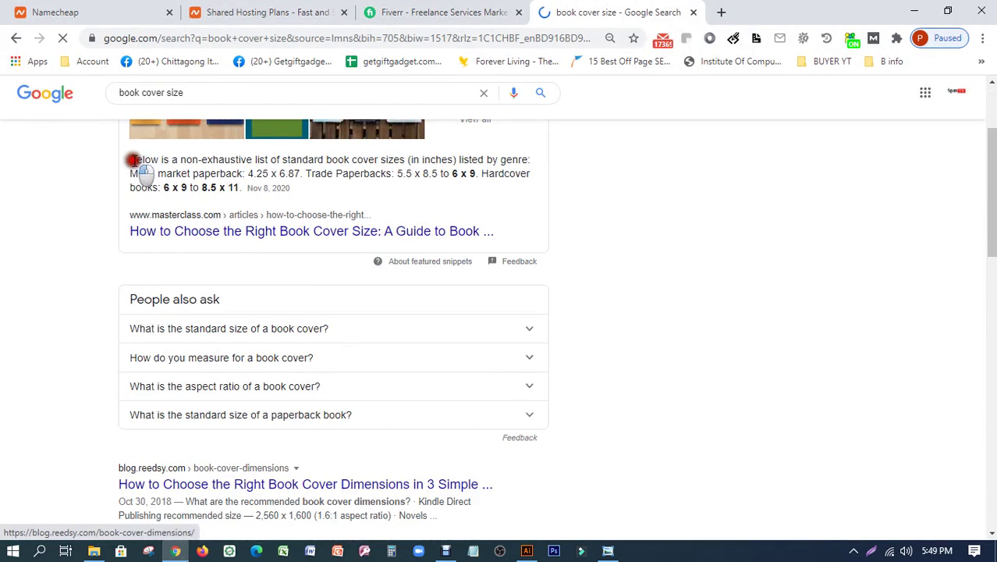
pyautogui.moveTo(128, 159); pyautogui.dragTo(235, 187)
pyautogui.rightClick(235, 187)
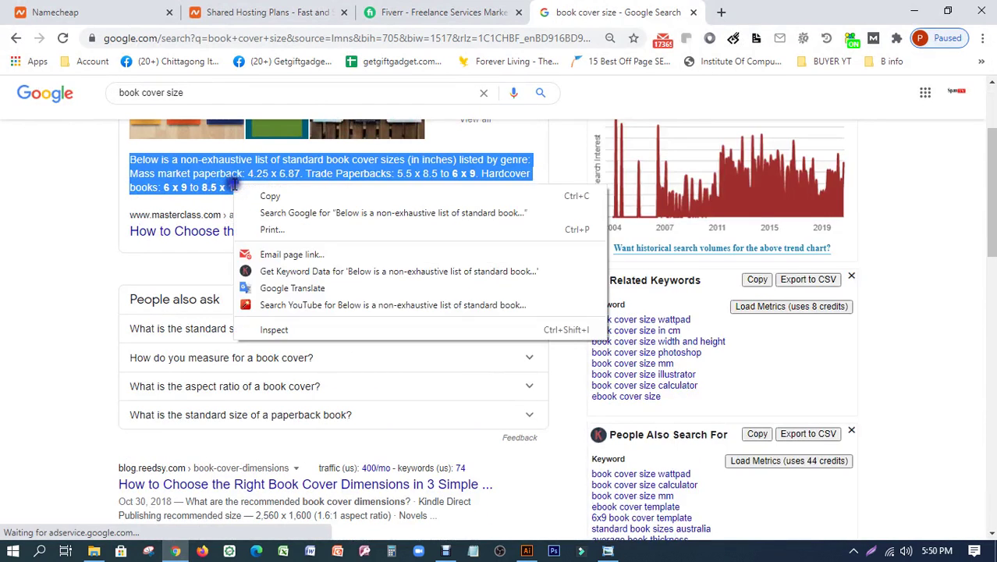
pyautogui.click(267, 196)
pyautogui.click(921, 12)
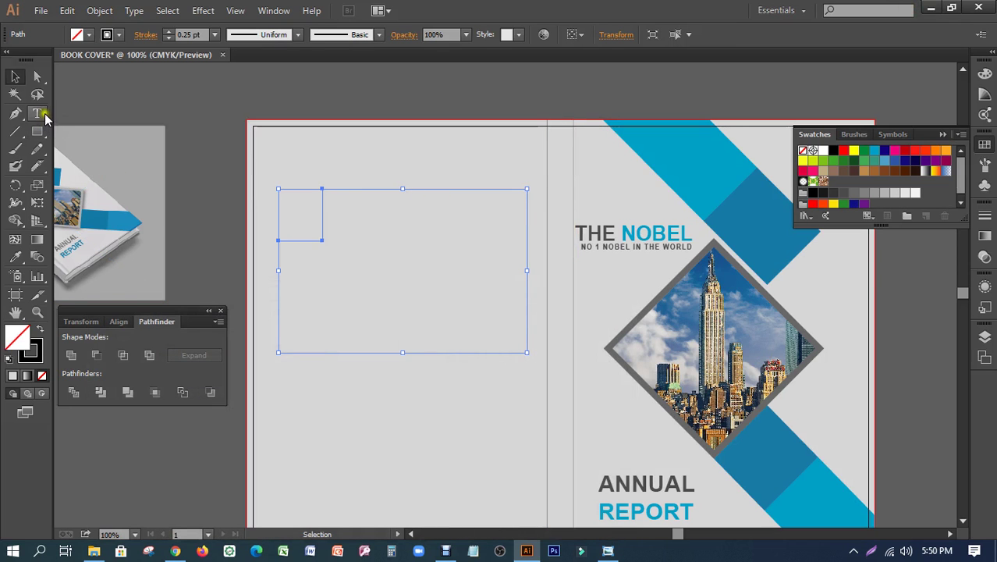
# - Paste the copied book-size text into the notched frame using the Area Type tool
pyautogui.moveTo(36, 113); pyautogui.dragTo(86, 110)
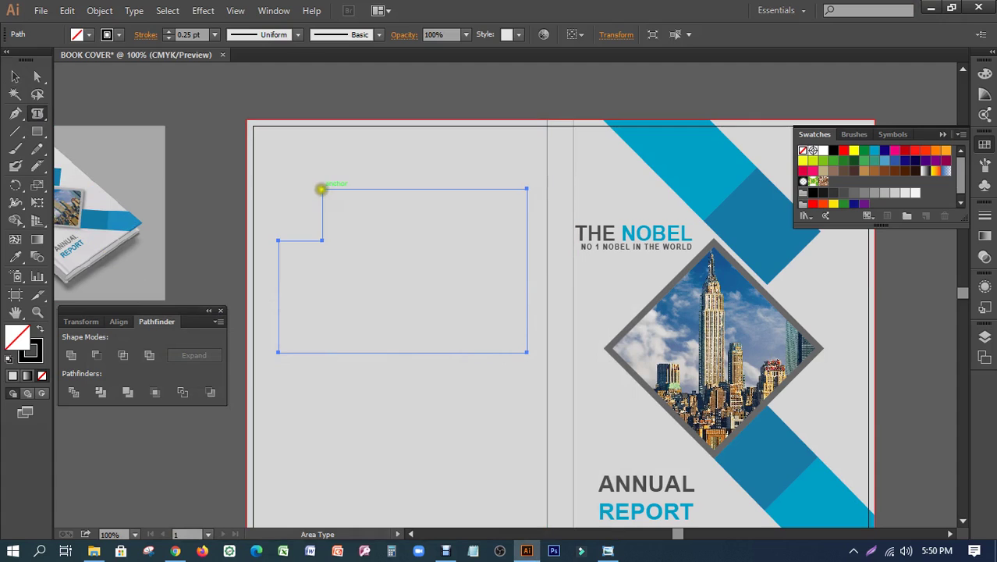
pyautogui.click(322, 189)
pyautogui.press('Escape')
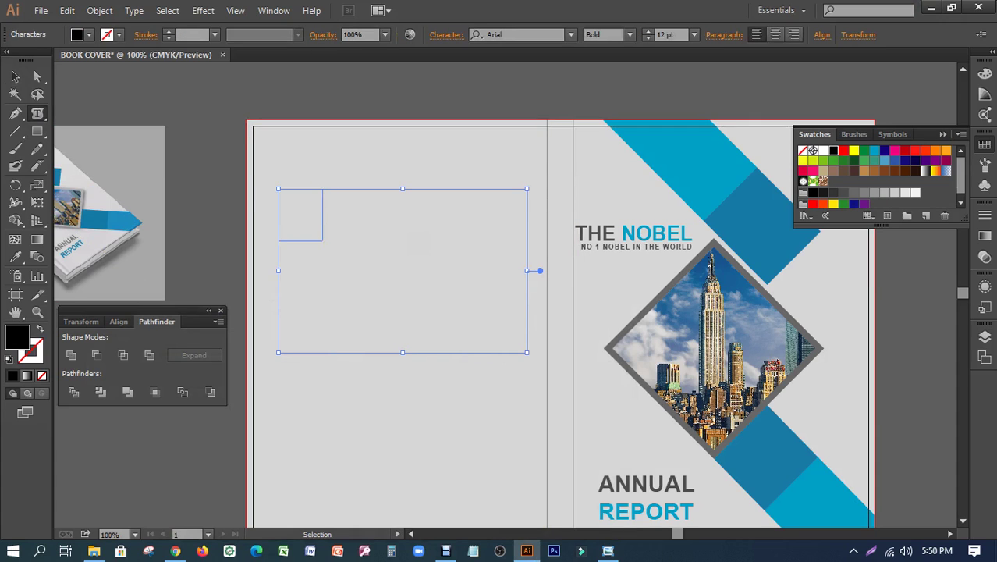
pyautogui.hotkey('ctrl', 'v')
pyautogui.hotkey('ctrl', 'v')
pyautogui.hotkey('ctrl', 'v')
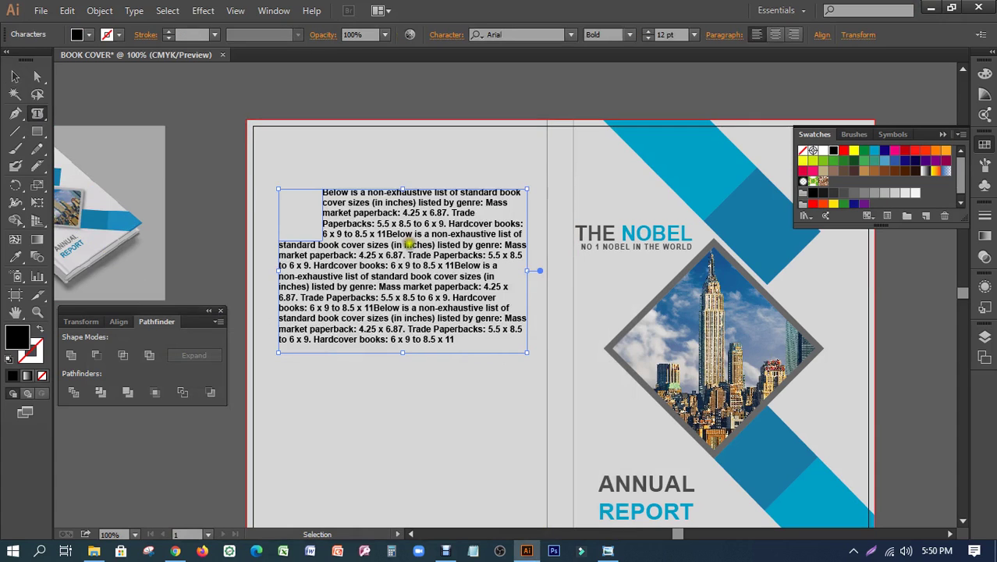
pyautogui.moveTo(457, 340); pyautogui.dragTo(270, 145)
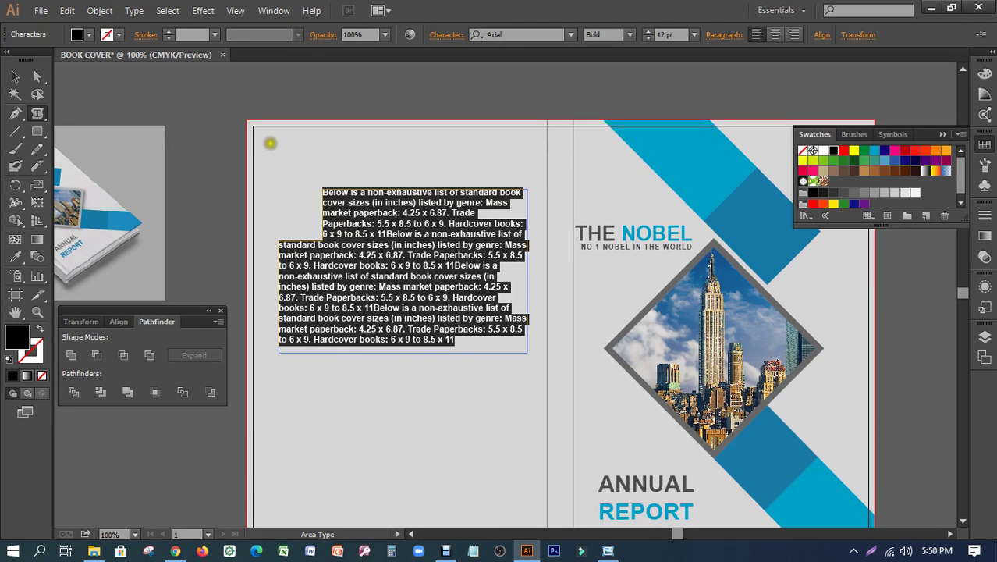
# - Justify the text with last line left and set it to Arial Narrow
pyautogui.click(724, 35)
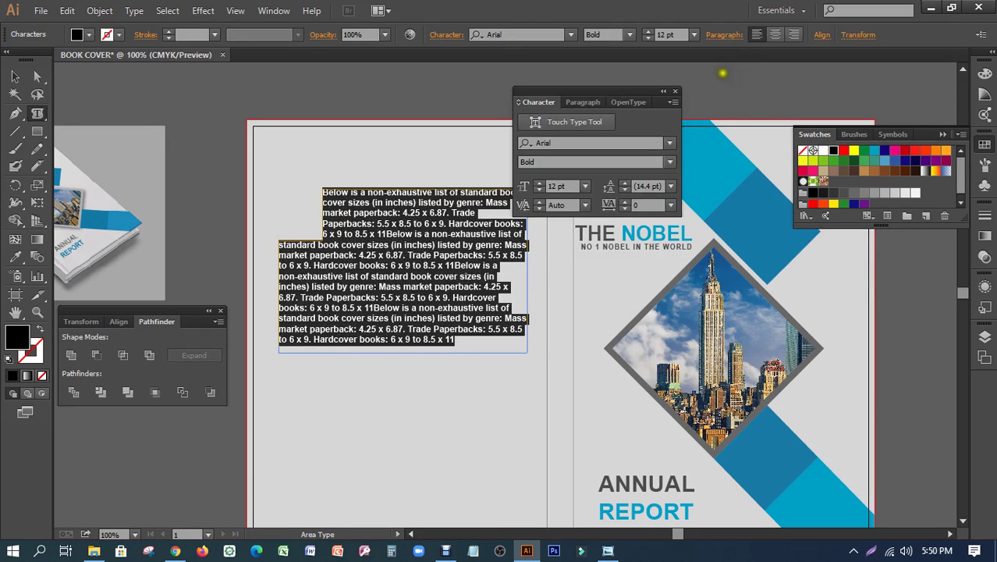
pyautogui.click(584, 103)
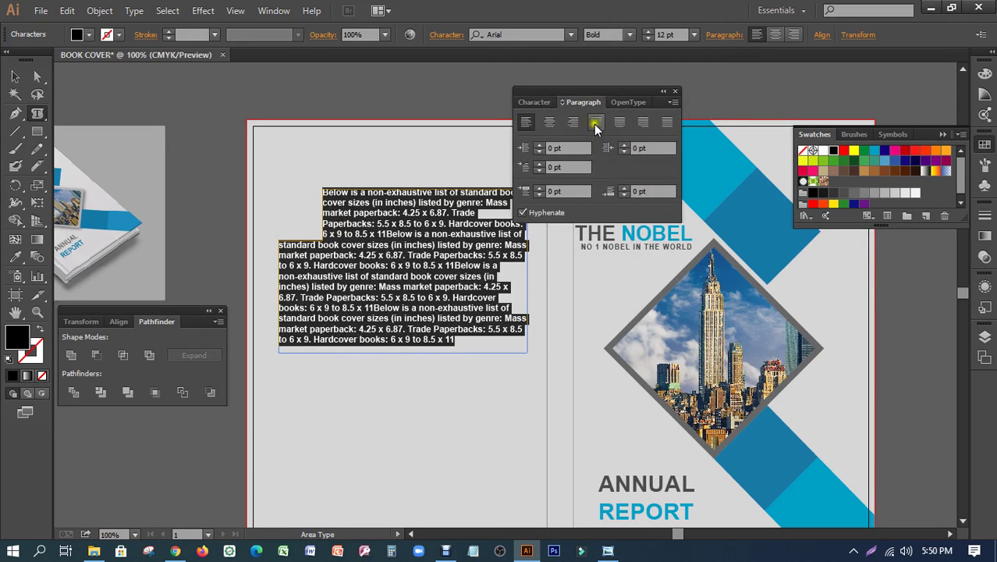
pyautogui.click(594, 123)
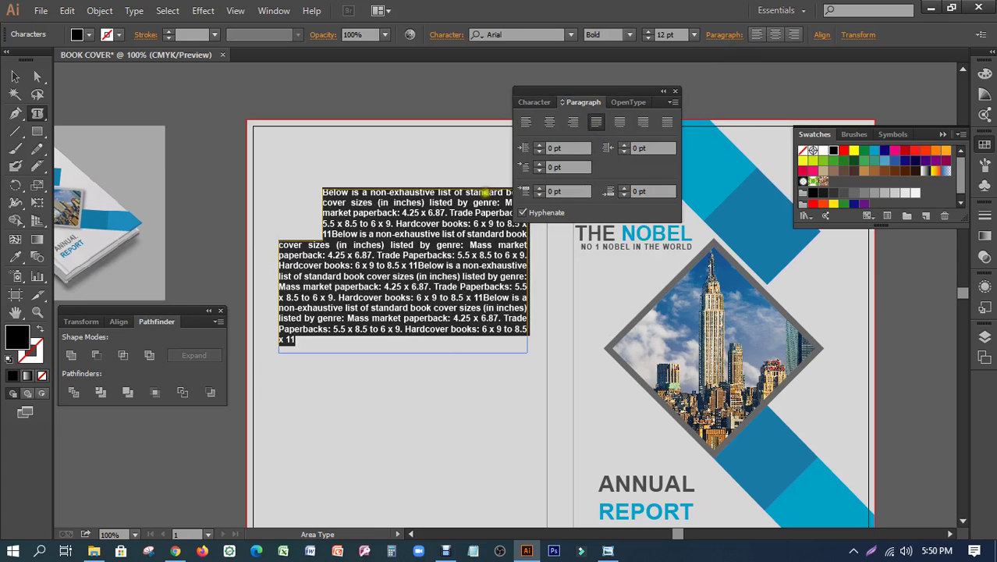
pyautogui.click(630, 34)
pyautogui.click(624, 51)
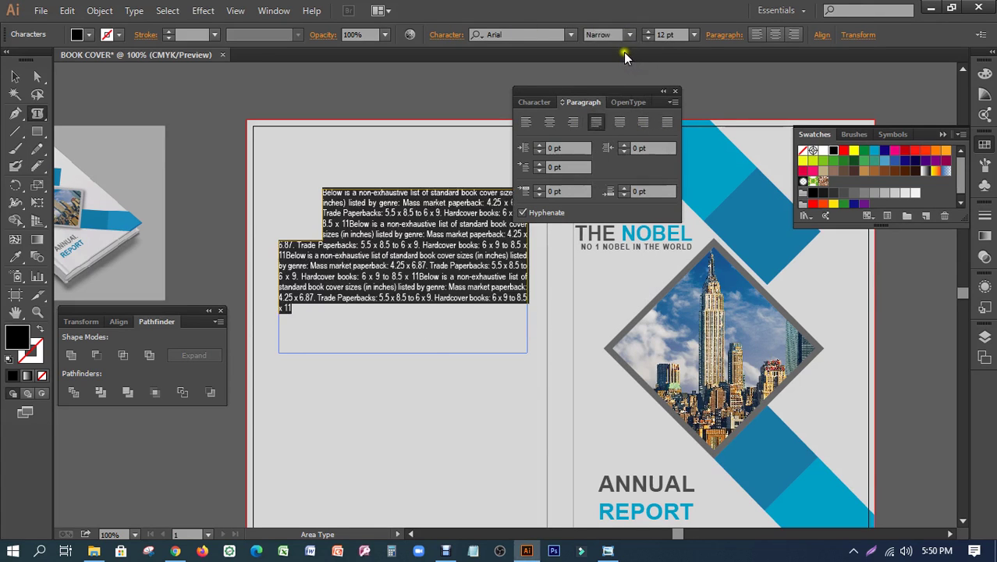
# - Paste extra text to fill the box and close the Paragraph panel
pyautogui.moveTo(331, 312); pyautogui.dragTo(323, 234)
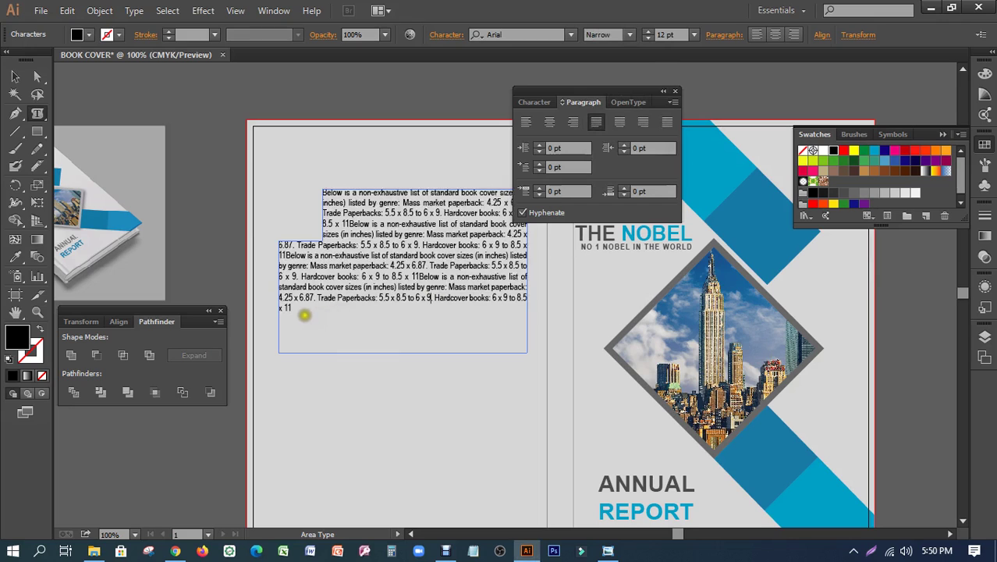
pyautogui.click(323, 234)
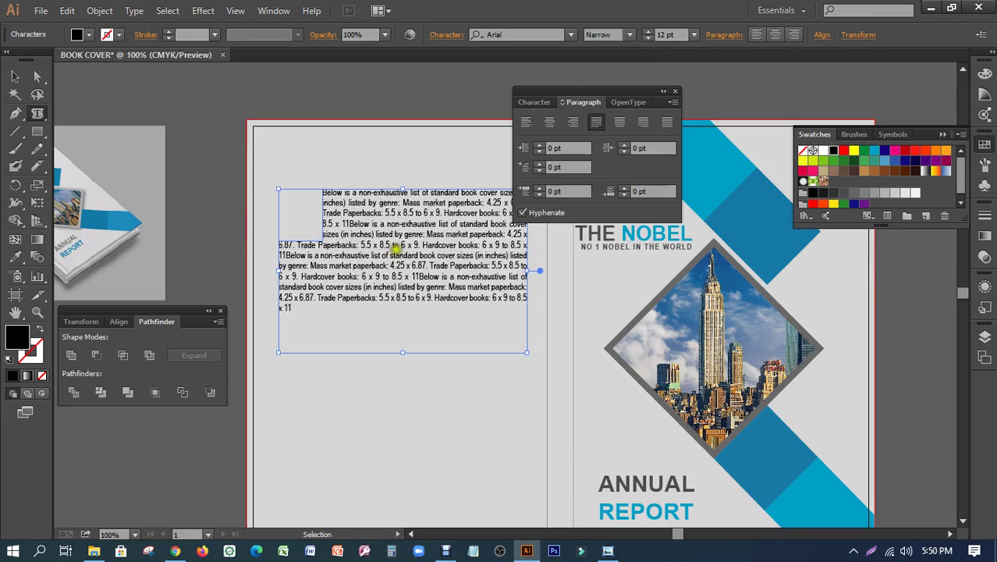
pyautogui.hotkey('ctrl', 'v')
pyautogui.click(16, 78)
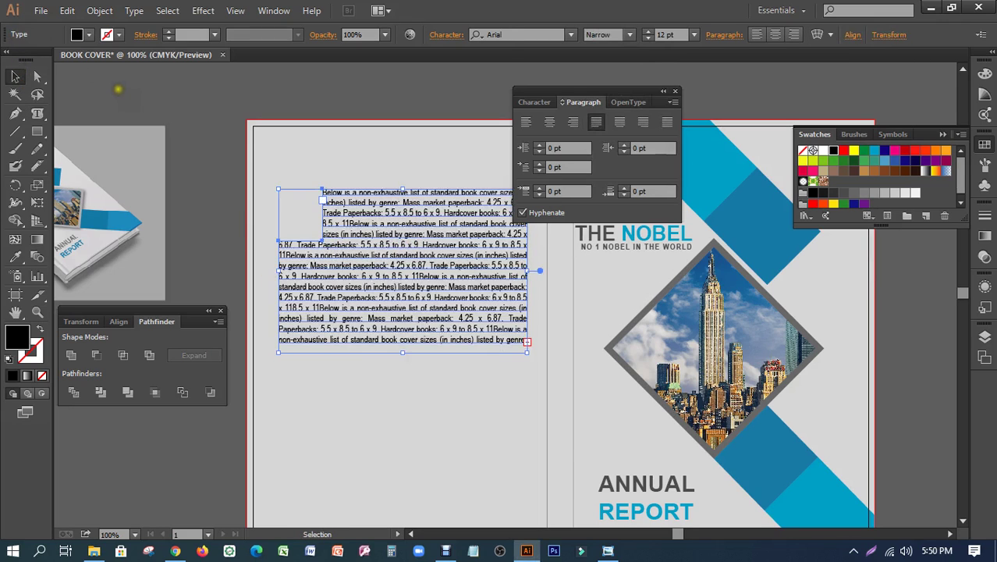
pyautogui.click(300, 216)
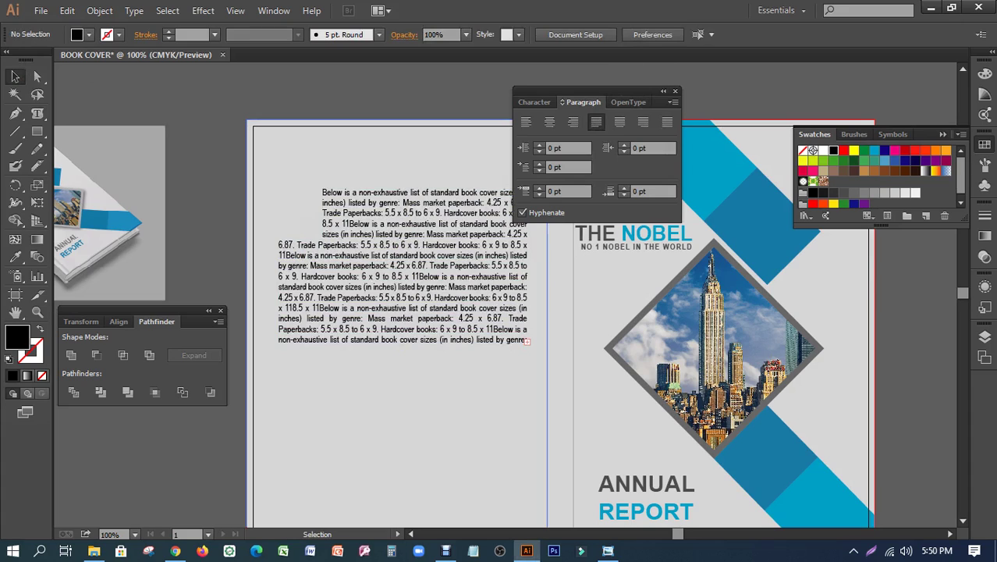
pyautogui.click(676, 91)
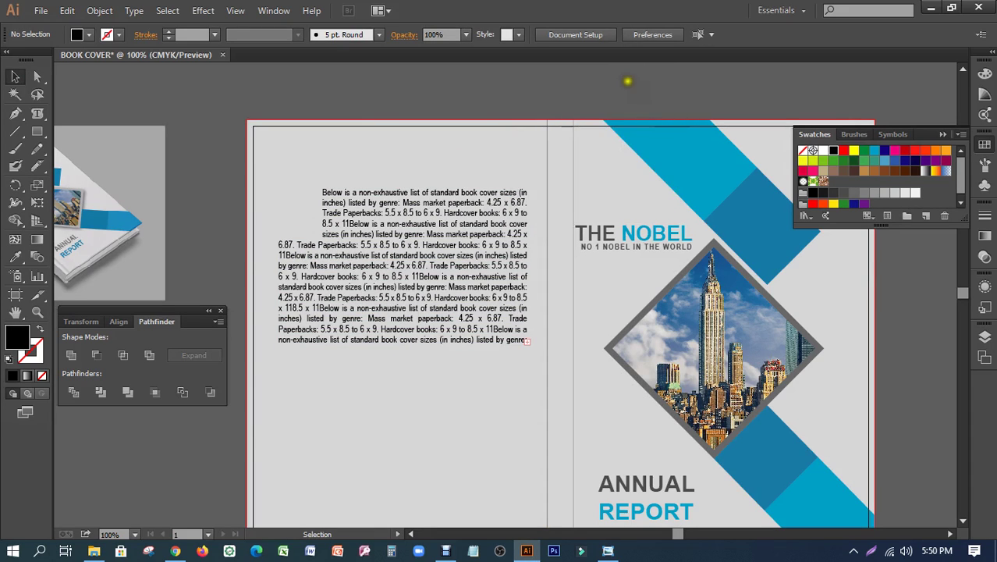
# - Place the WhatsApp portrait image via File > Place
pyautogui.click(37, 11)
pyautogui.click(67, 247)
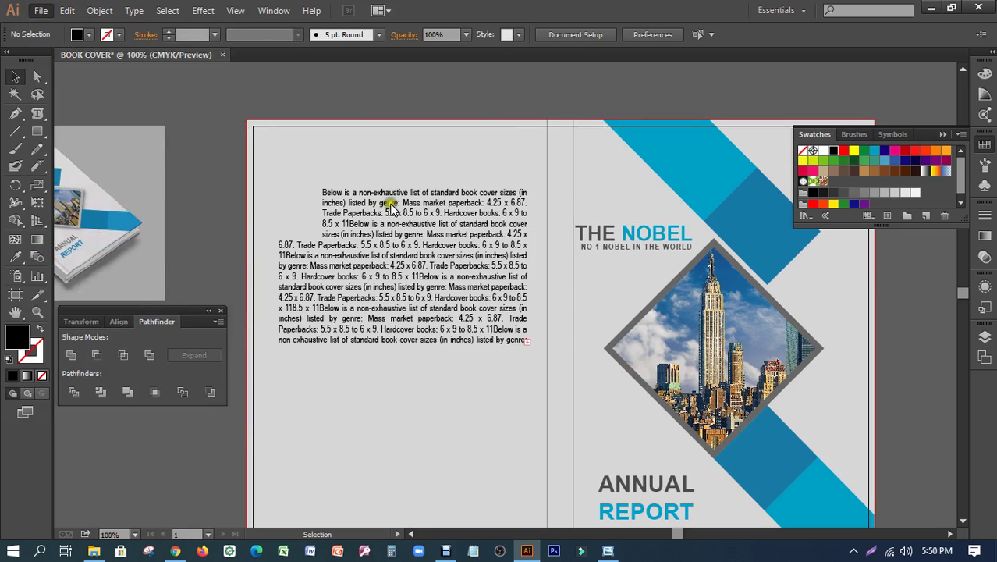
pyautogui.click(337, 239)
pyautogui.scroll(-1, 337, 238)
pyautogui.scroll(-8, 337, 238)
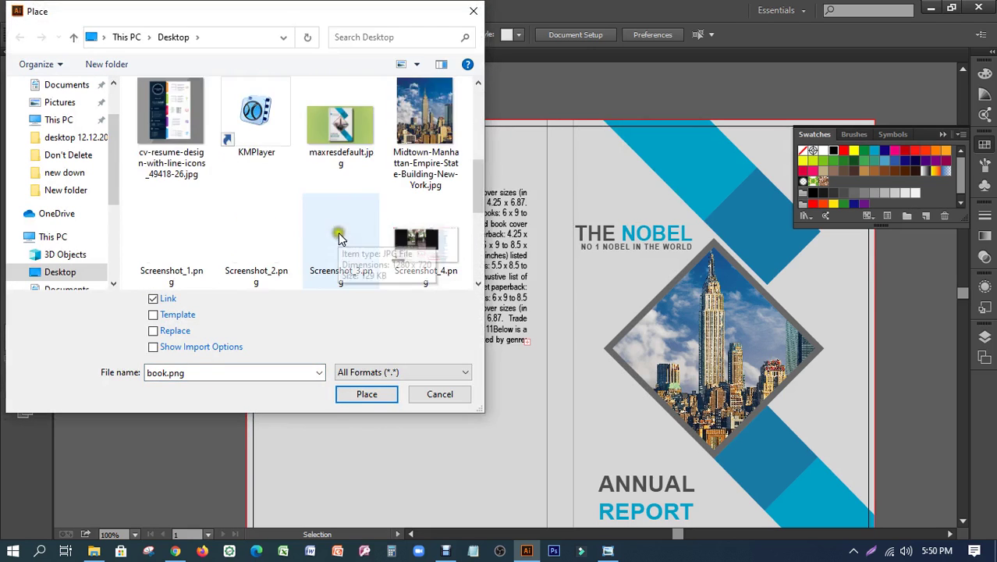
pyautogui.scroll(-5, 337, 238)
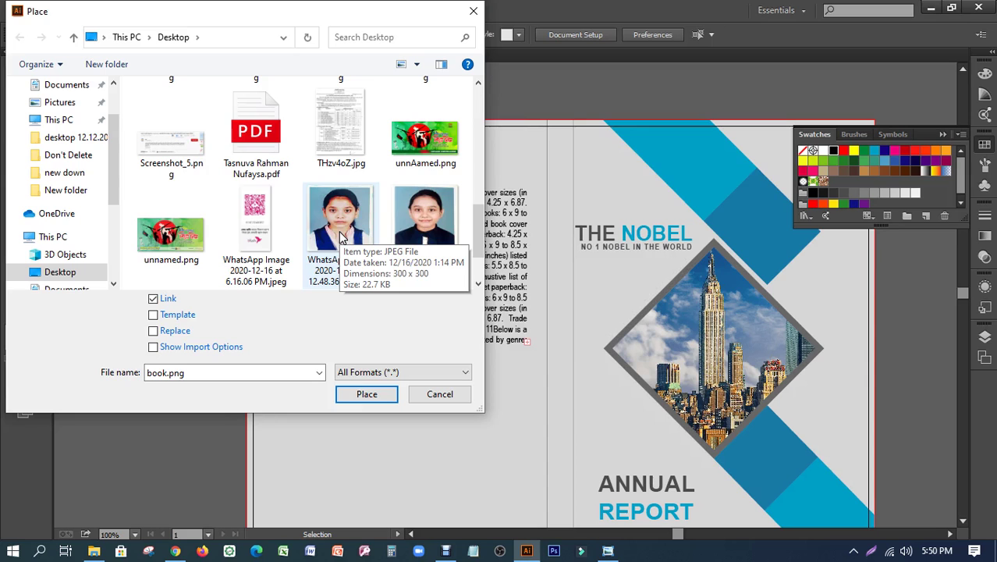
pyautogui.click(425, 219)
pyautogui.click(367, 394)
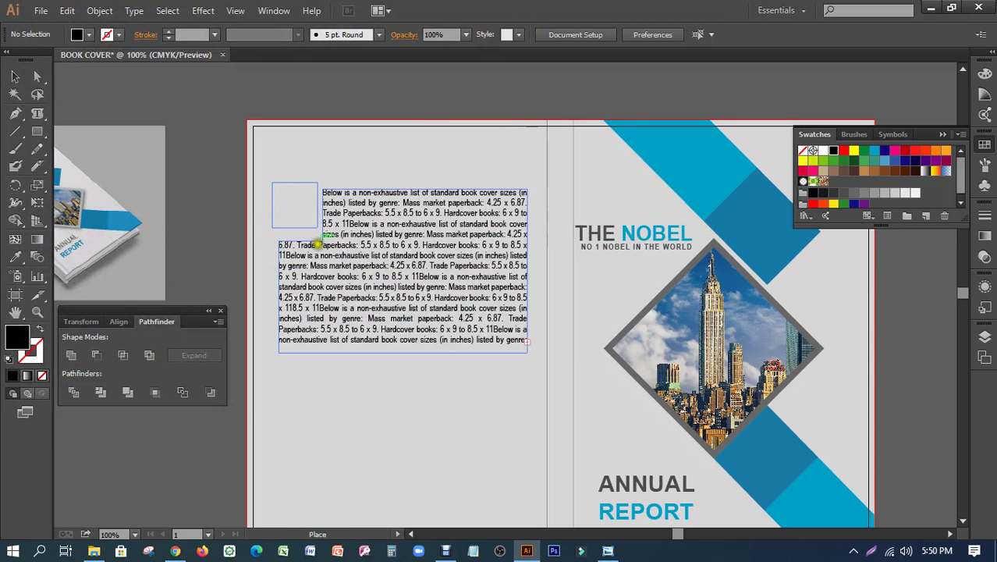
# - Drop the photo into the back cover's empty corner frame and nudge it into position
pyautogui.click(318, 234)
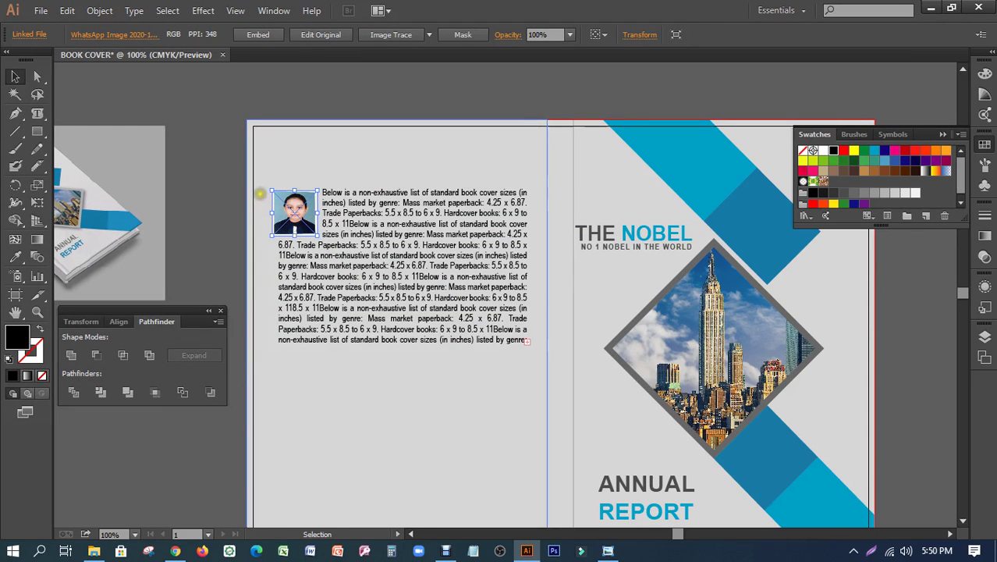
pyautogui.press('Right')
pyautogui.press('Right')
pyautogui.press('Right')
pyautogui.press('Down')
pyautogui.click(225, 186)
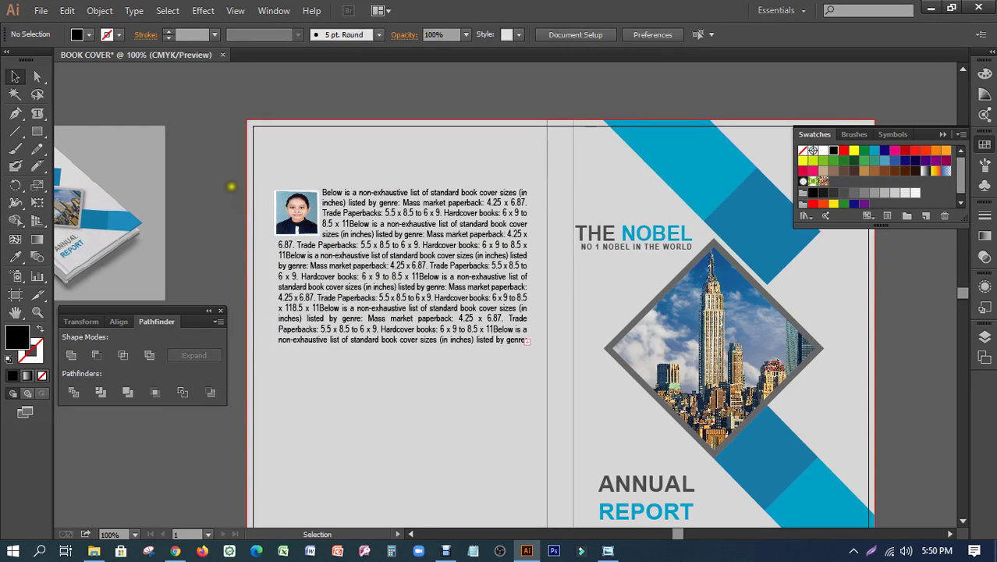
pyautogui.moveTo(488, 408); pyautogui.dragTo(471, 326)
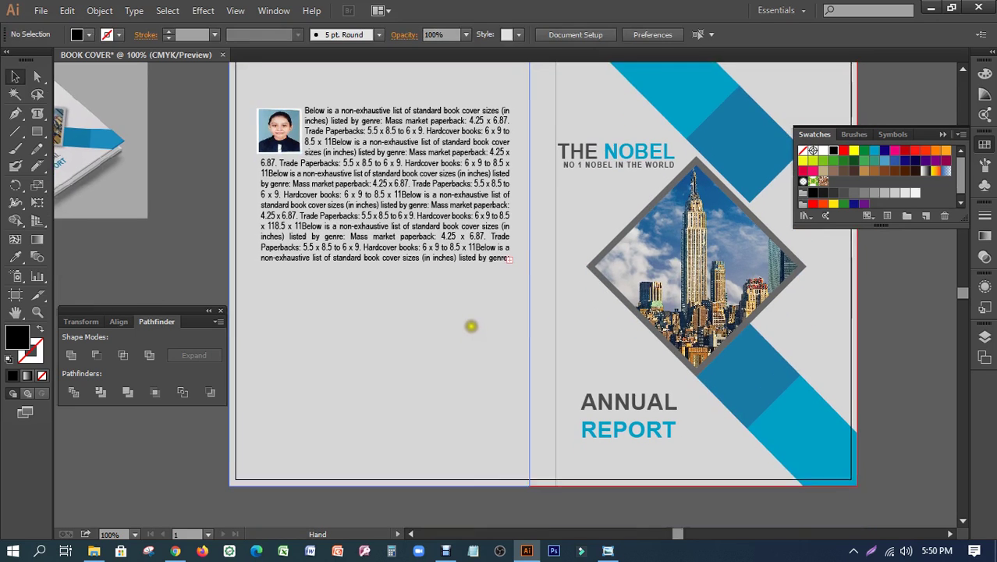
pyautogui.click(622, 355)
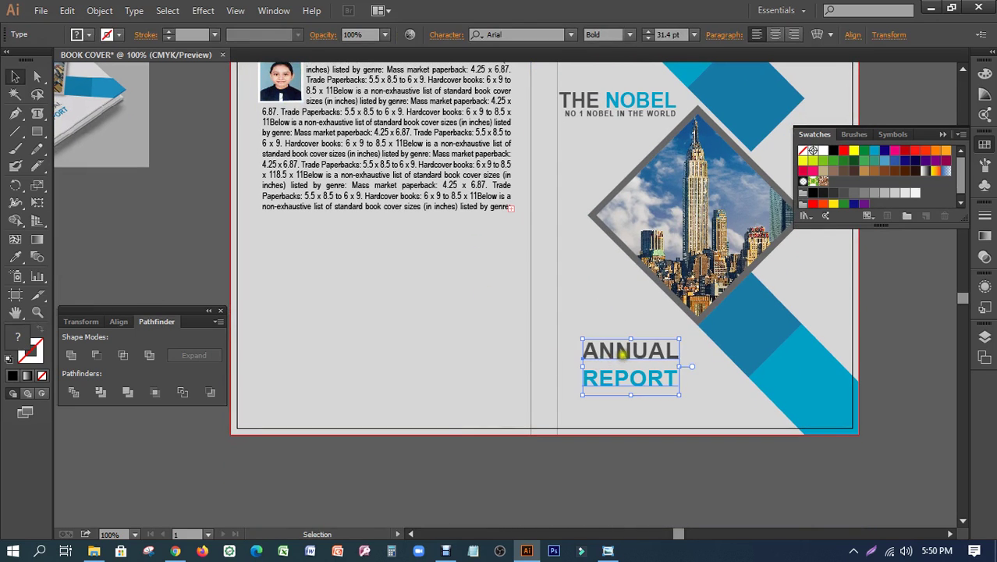
# - Alt-drag a copy of the ANNUAL REPORT heading to the bottom of the back cover
pyautogui.moveTo(622, 355); pyautogui.dragTo(395, 365)
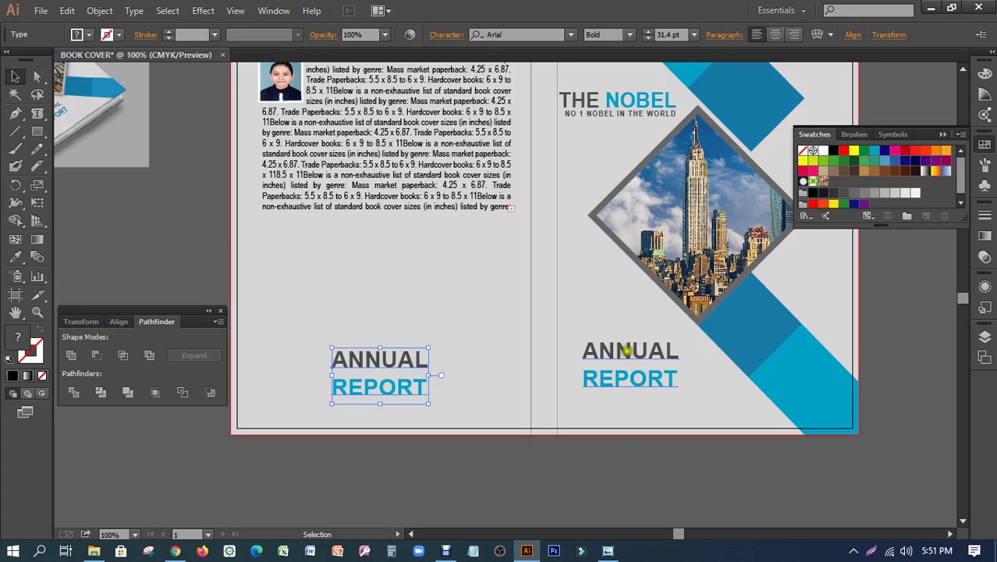
pyautogui.moveTo(683, 115); pyautogui.dragTo(619, 215)
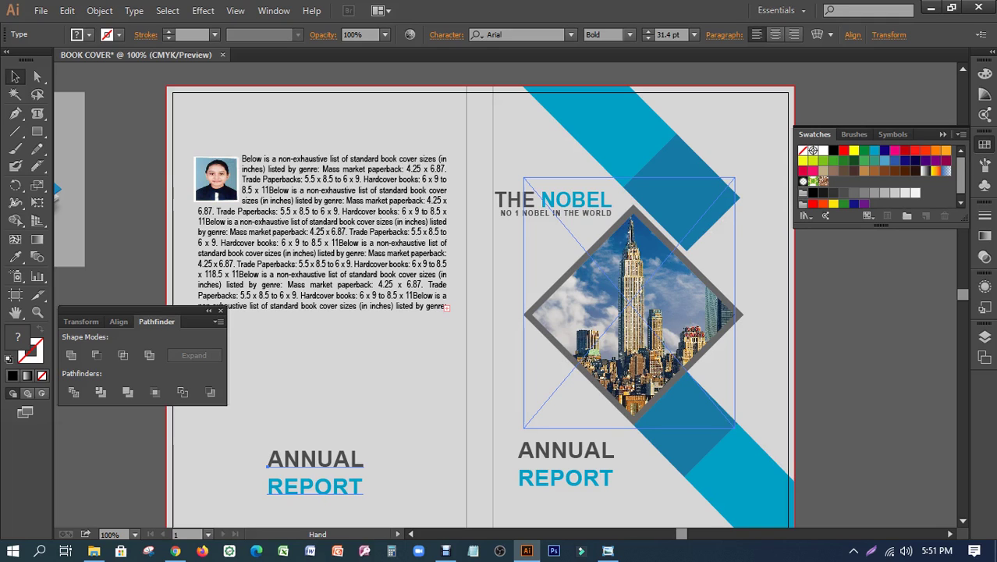
pyautogui.click(315, 468)
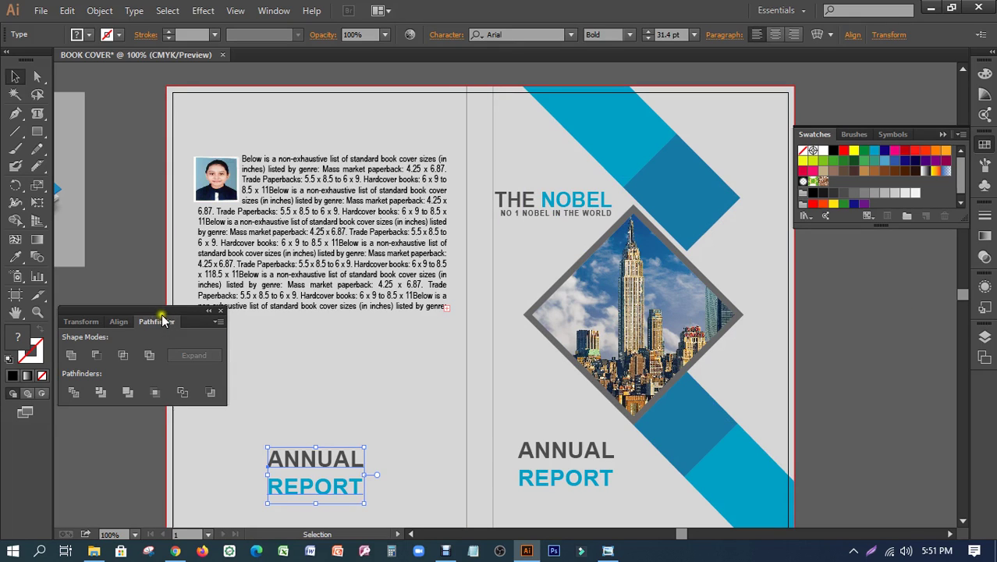
pyautogui.moveTo(186, 319); pyautogui.dragTo(931, 380)
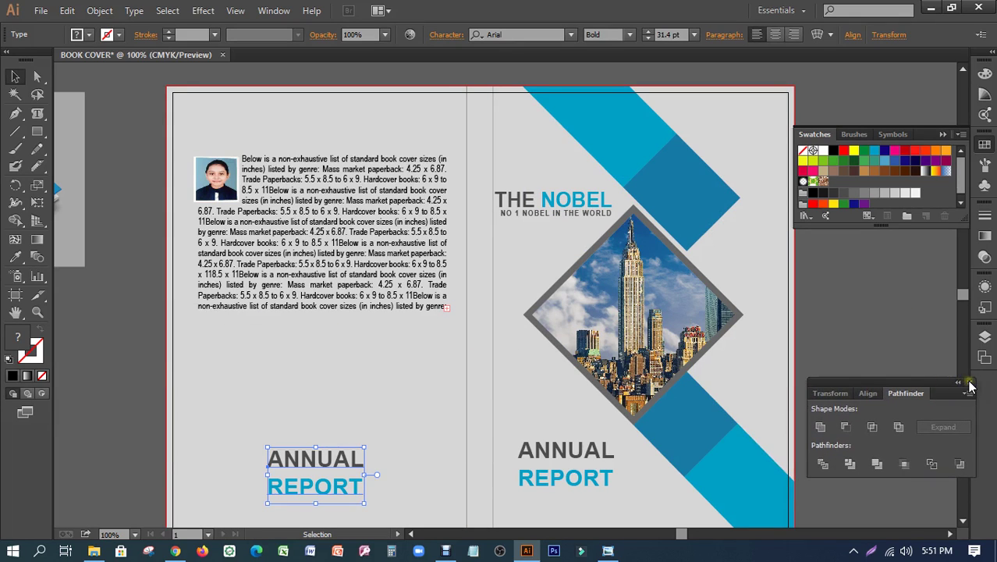
pyautogui.click(968, 373)
pyautogui.click(924, 359)
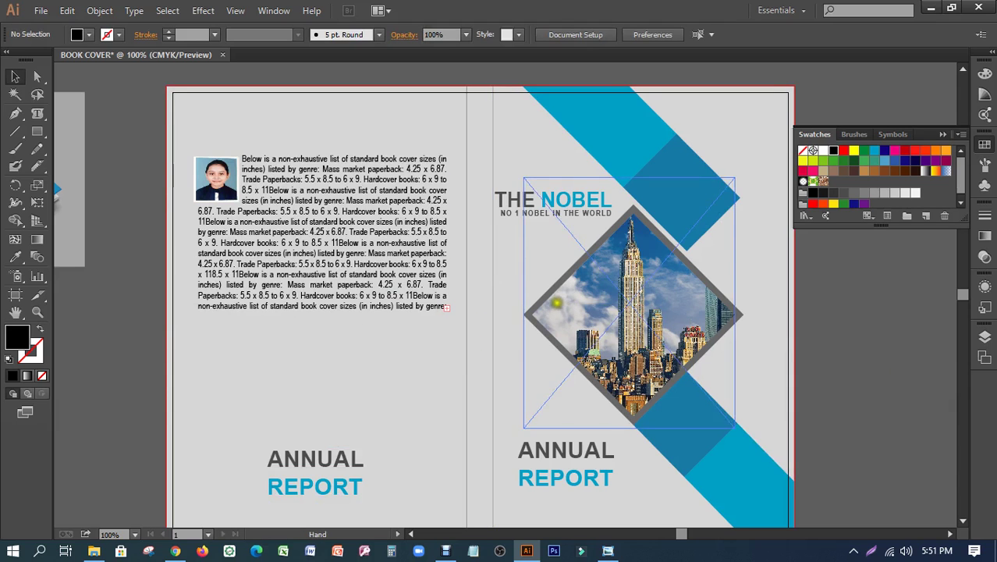
pyautogui.moveTo(532, 310); pyautogui.dragTo(430, 238)
pyautogui.moveTo(483, 223); pyautogui.dragTo(455, 327)
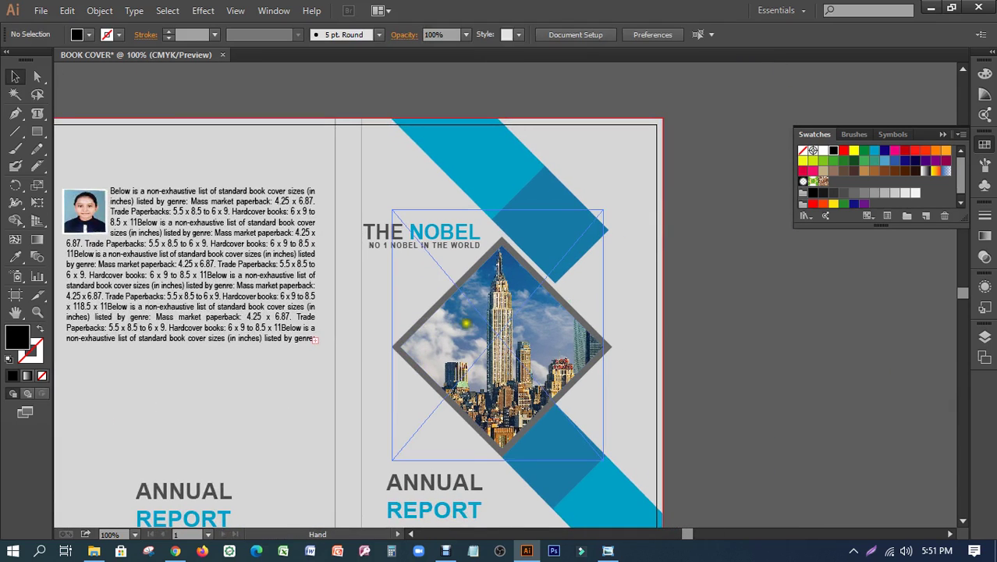
pyautogui.moveTo(466, 322); pyautogui.dragTo(529, 294)
pyautogui.click(648, 174)
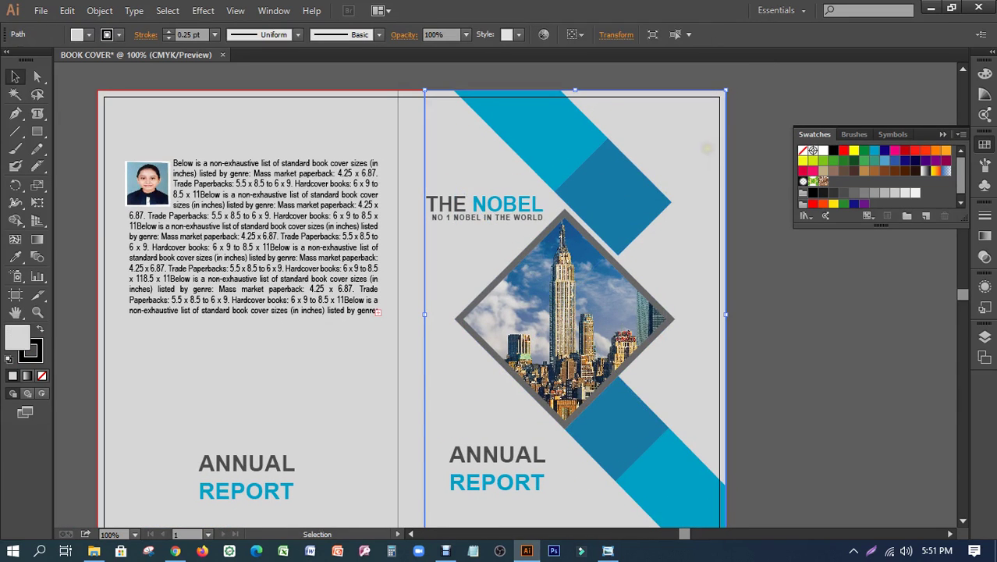
pyautogui.click(36, 358)
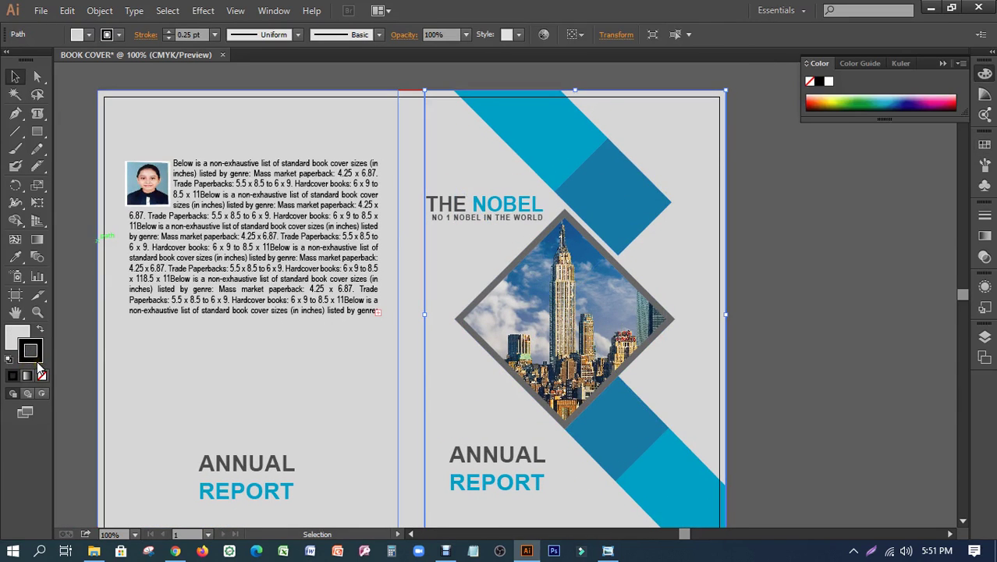
pyautogui.click(42, 377)
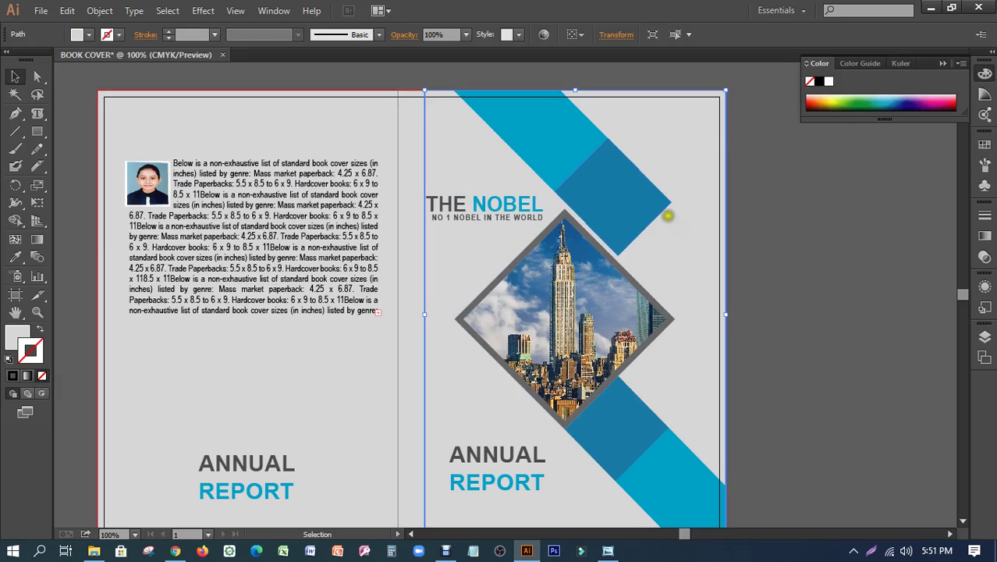
pyautogui.click(771, 195)
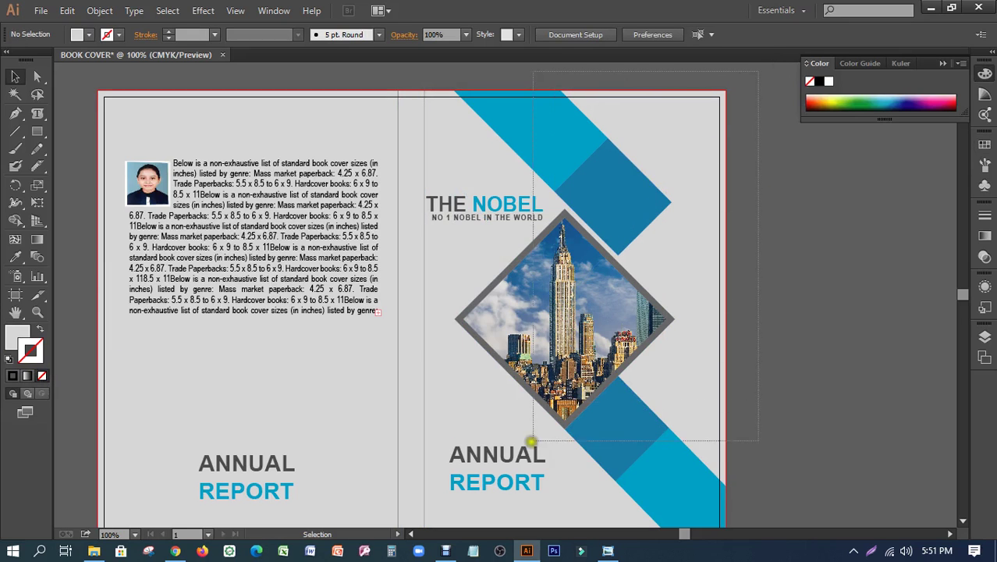
pyautogui.moveTo(736, 118); pyautogui.dragTo(480, 504)
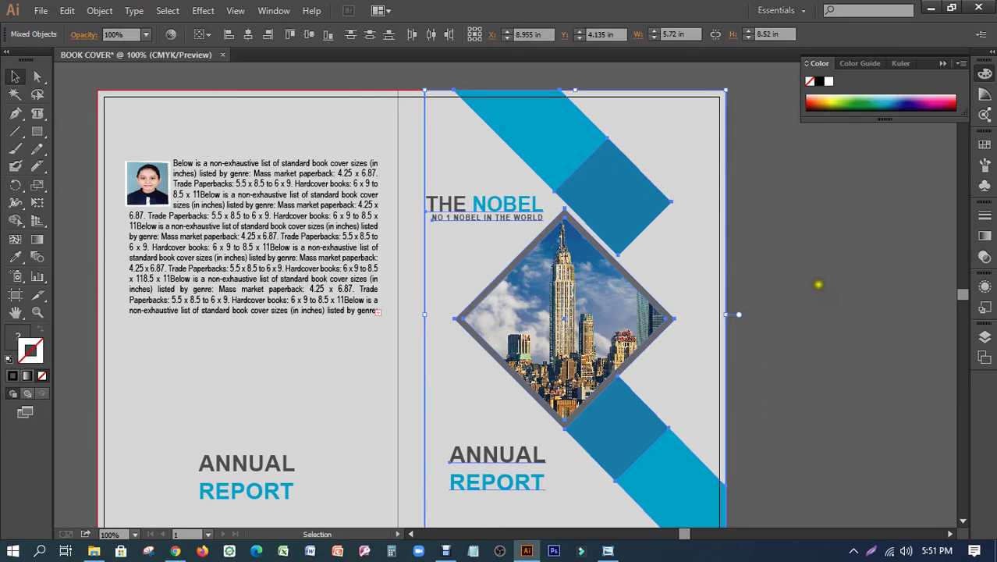
pyautogui.click(818, 285)
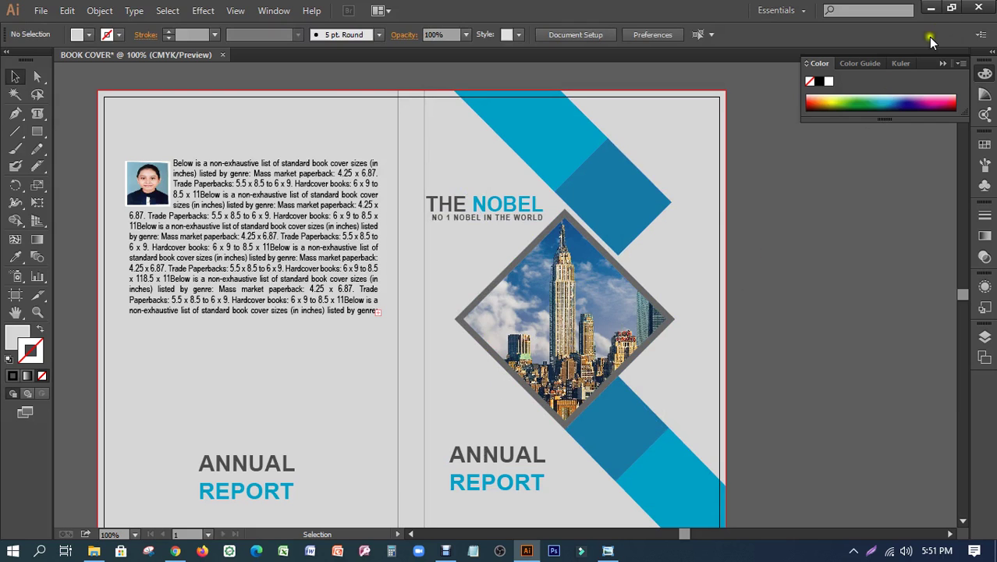
# - Minimize Illustrator and open book.psd in Photoshop
pyautogui.click(929, 9)
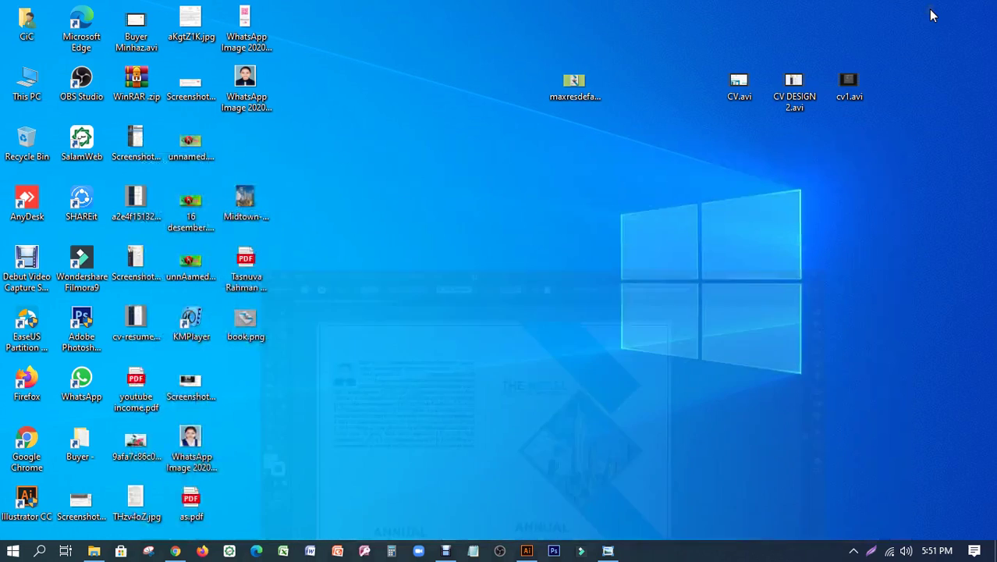
pyautogui.click(553, 551)
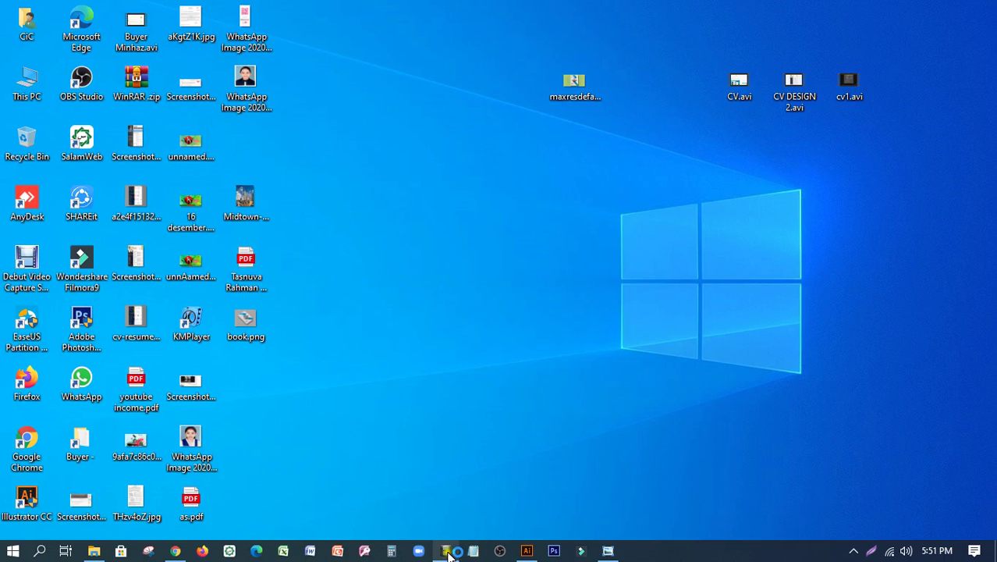
pyautogui.click(446, 551)
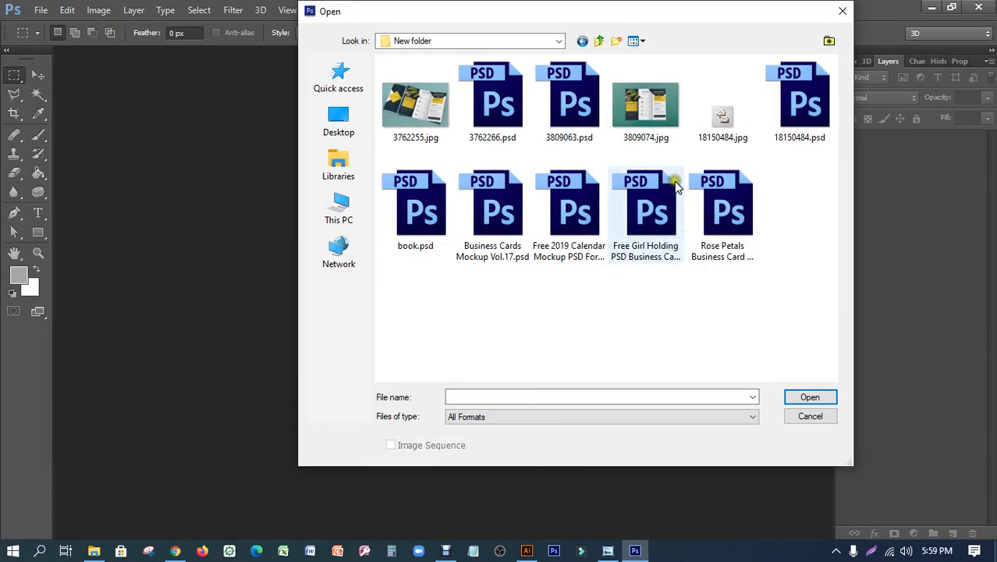
pyautogui.click(426, 221)
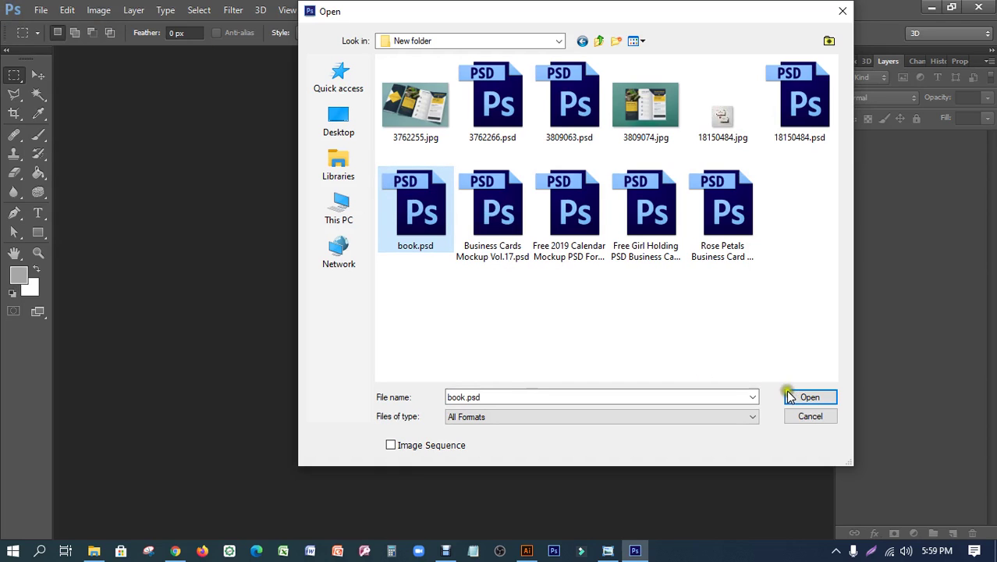
pyautogui.click(816, 399)
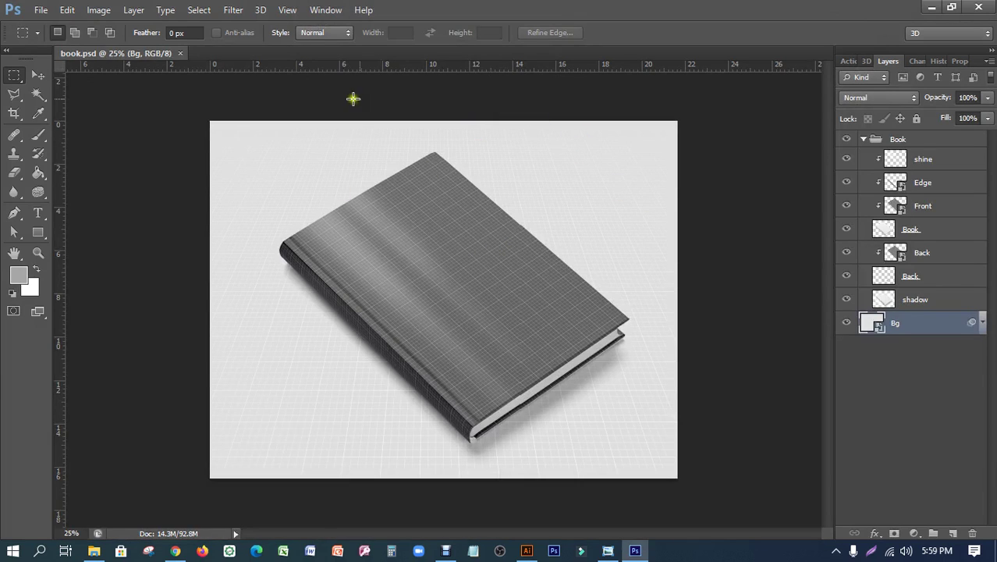
# - Select the Move tool and show the Layers panel
pyautogui.click(38, 75)
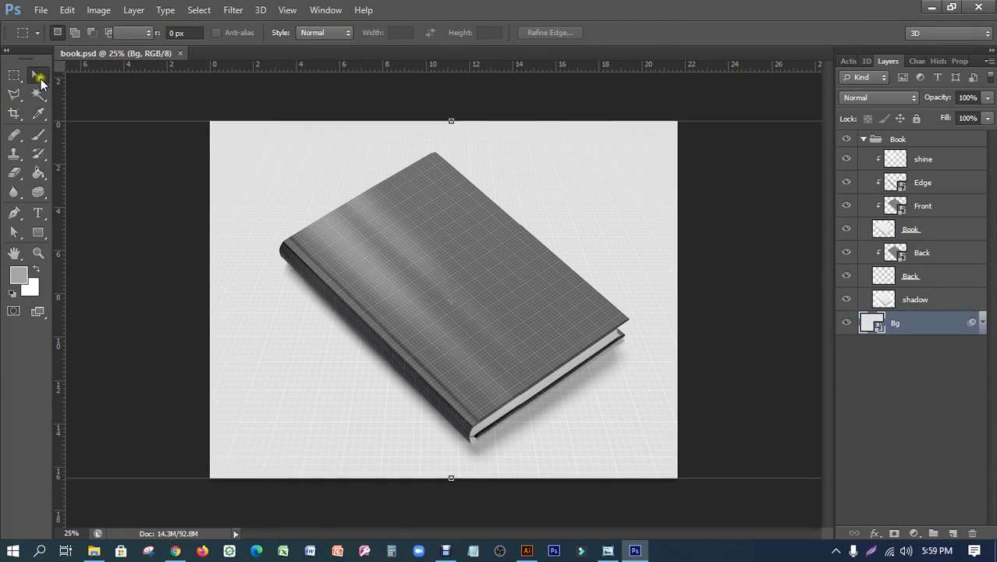
pyautogui.click(145, 135)
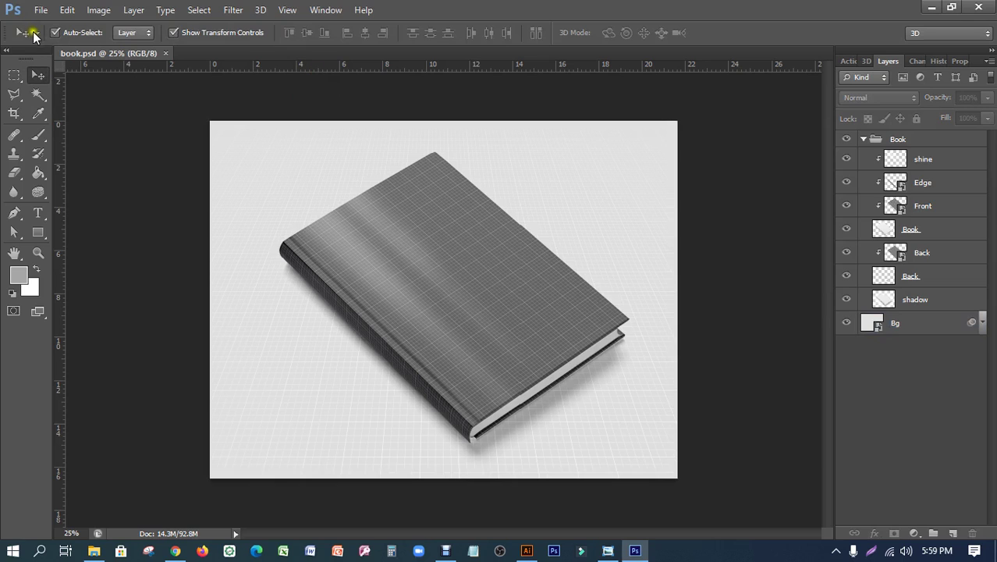
pyautogui.click(323, 10)
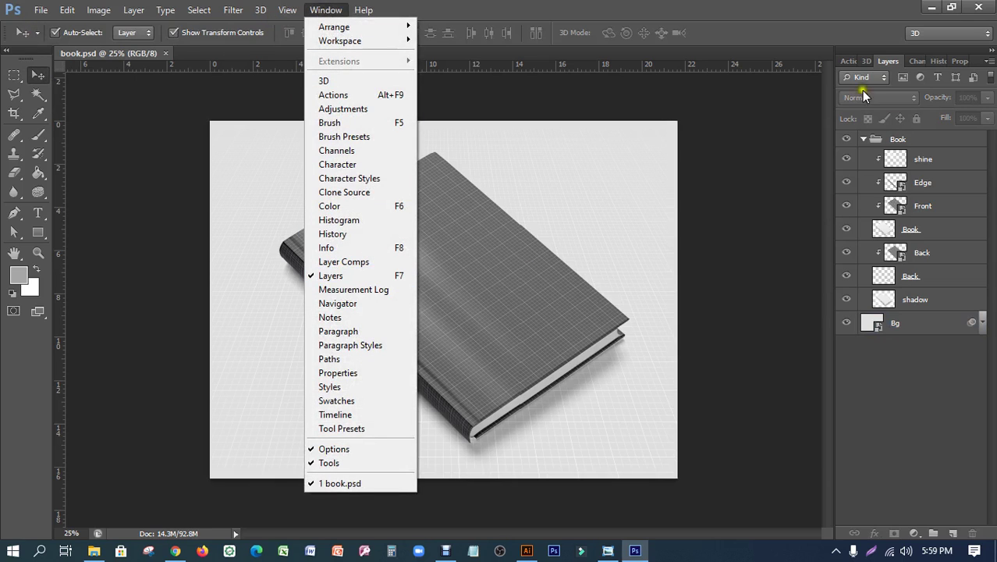
pyautogui.click(892, 61)
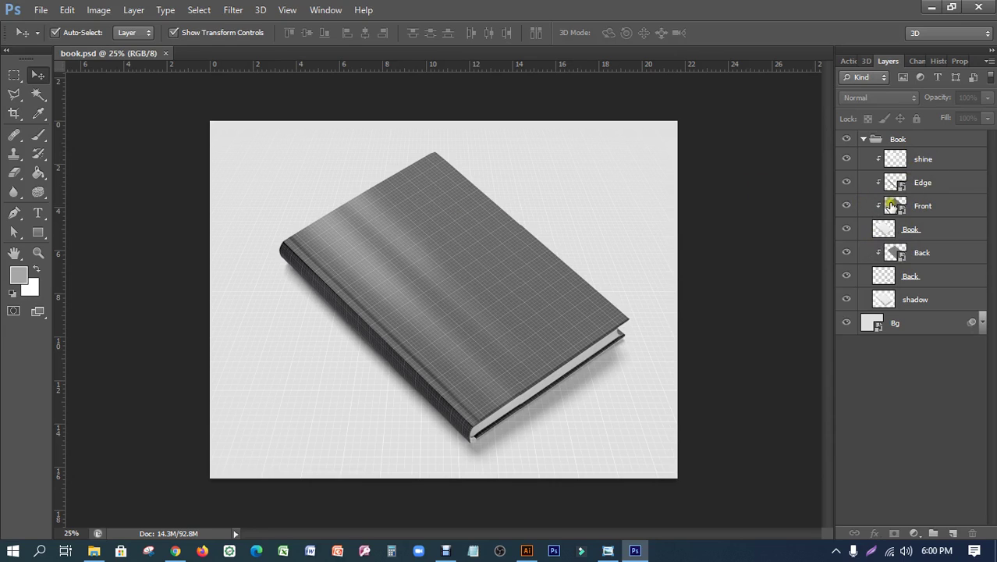
# - Open the Front smart object as Front1.psb and clear the grid layer selection
pyautogui.doubleClick(893, 205)
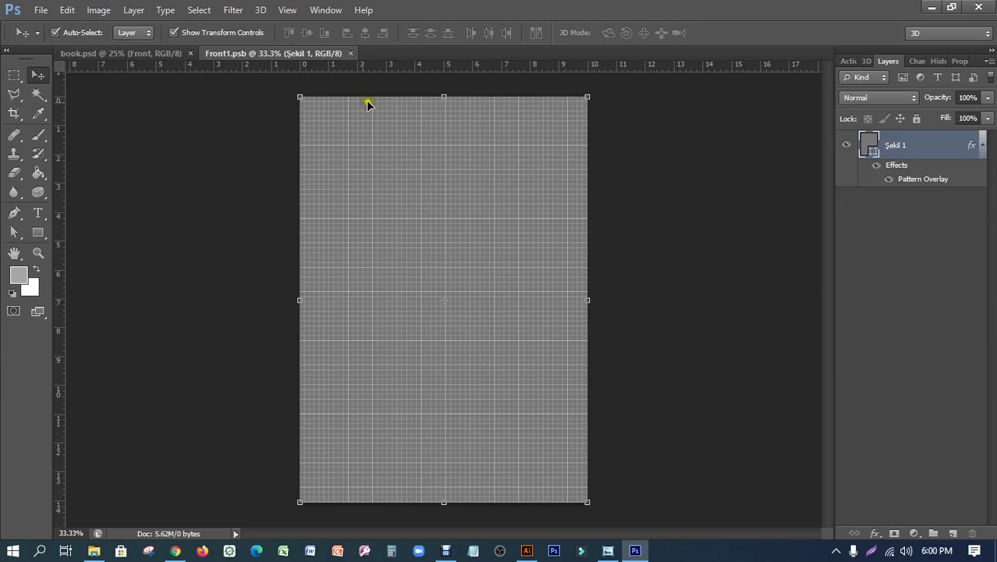
pyautogui.click(679, 230)
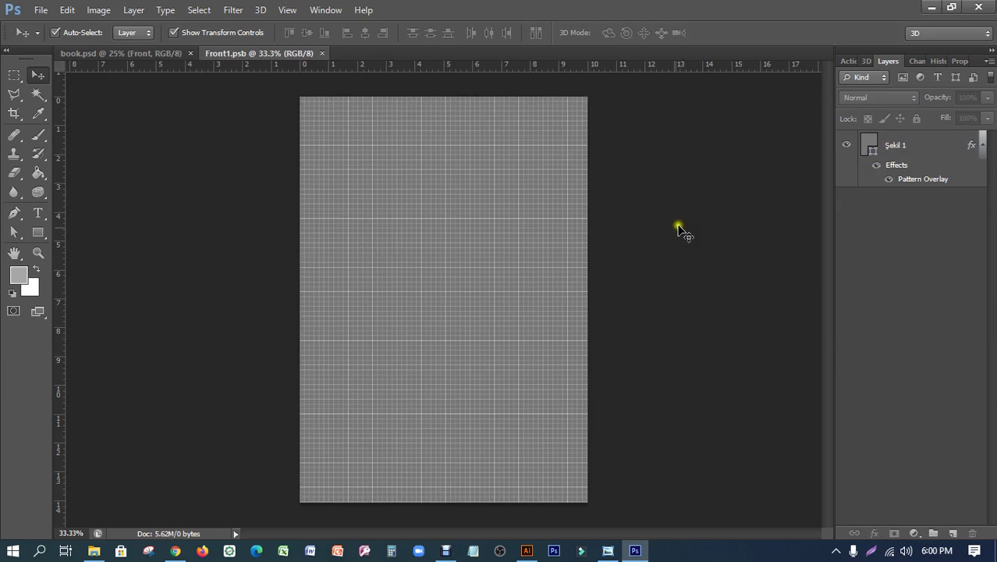
pyautogui.click(529, 553)
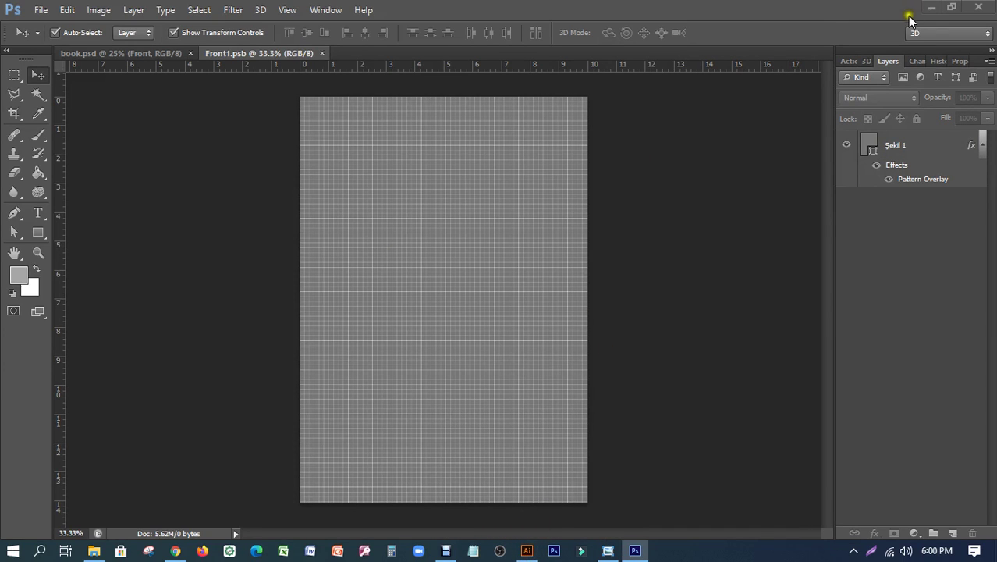
# - Marquee-select THE NOBEL front-cover artwork in Illustrator and drag it into Front1.psb
pyautogui.click(526, 551)
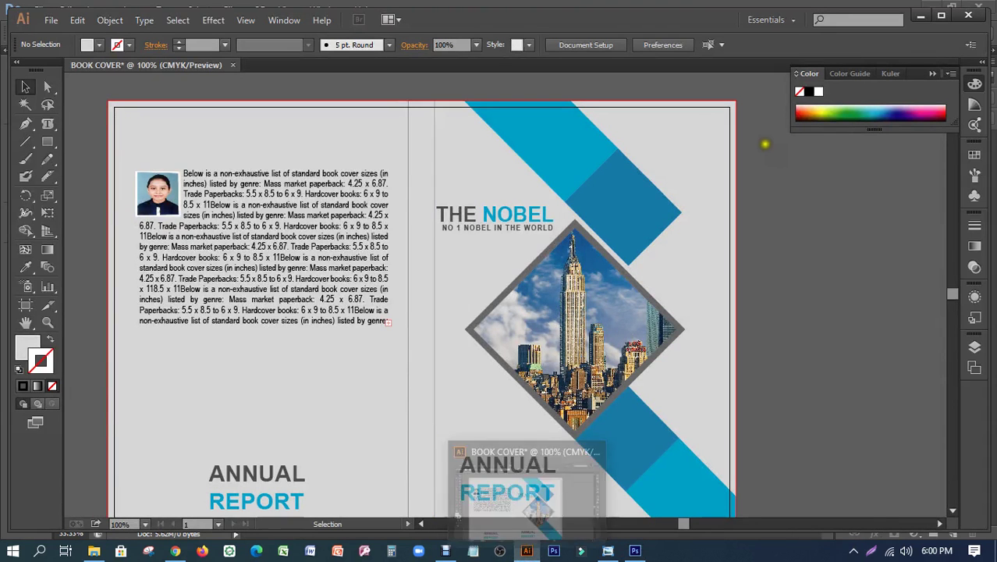
pyautogui.scroll(-2, 480, 499)
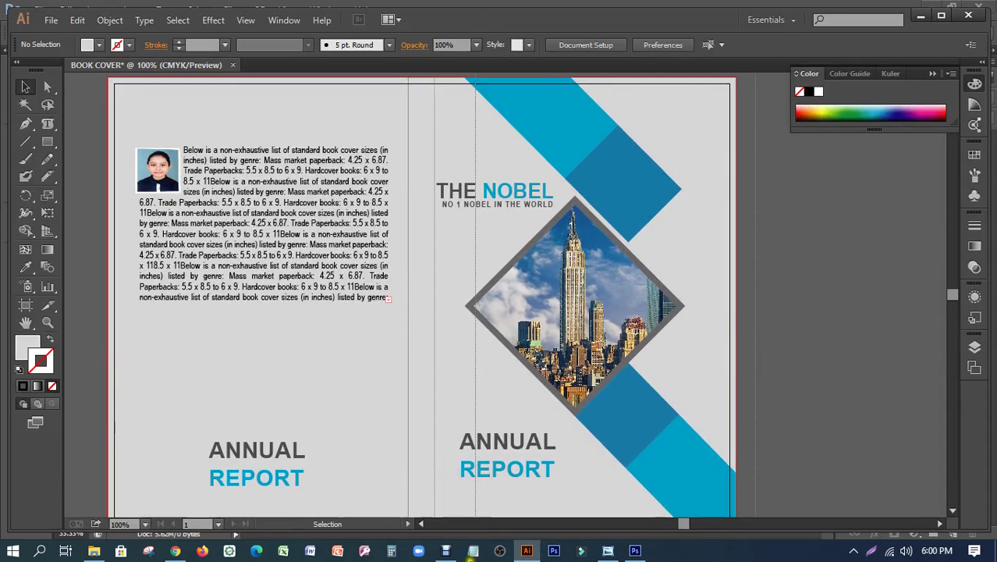
pyautogui.scroll(-2, 477, 513)
pyautogui.scroll(-1, 488, 476)
pyautogui.moveTo(467, 477); pyautogui.dragTo(402, 385)
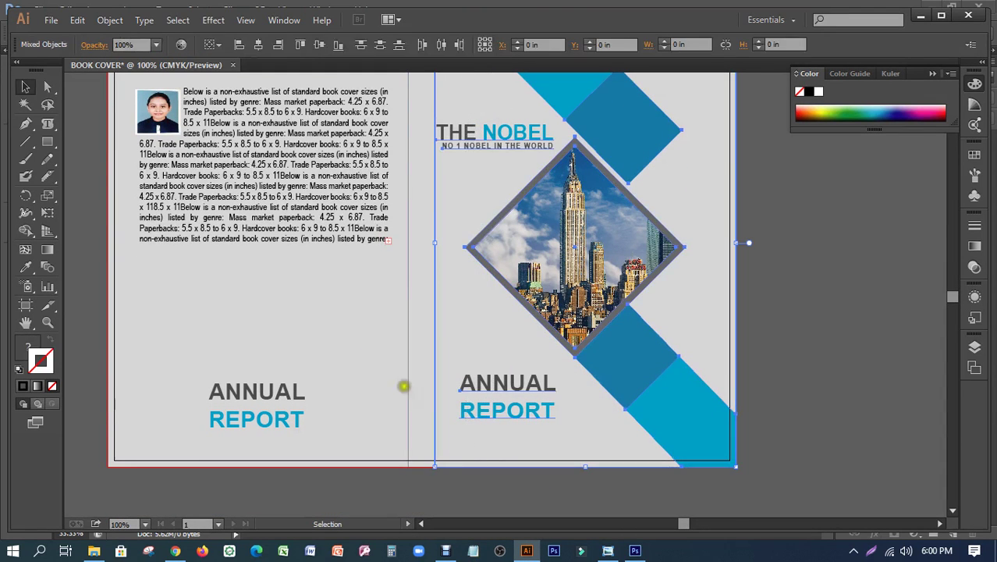
pyautogui.moveTo(597, 103); pyautogui.dragTo(613, 520)
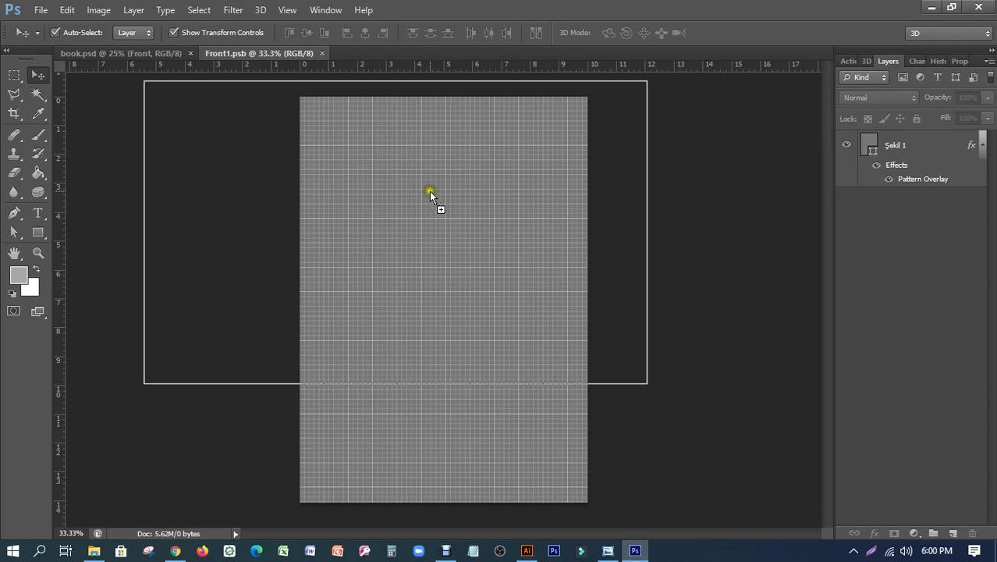
pyautogui.moveTo(613, 520); pyautogui.dragTo(428, 195)
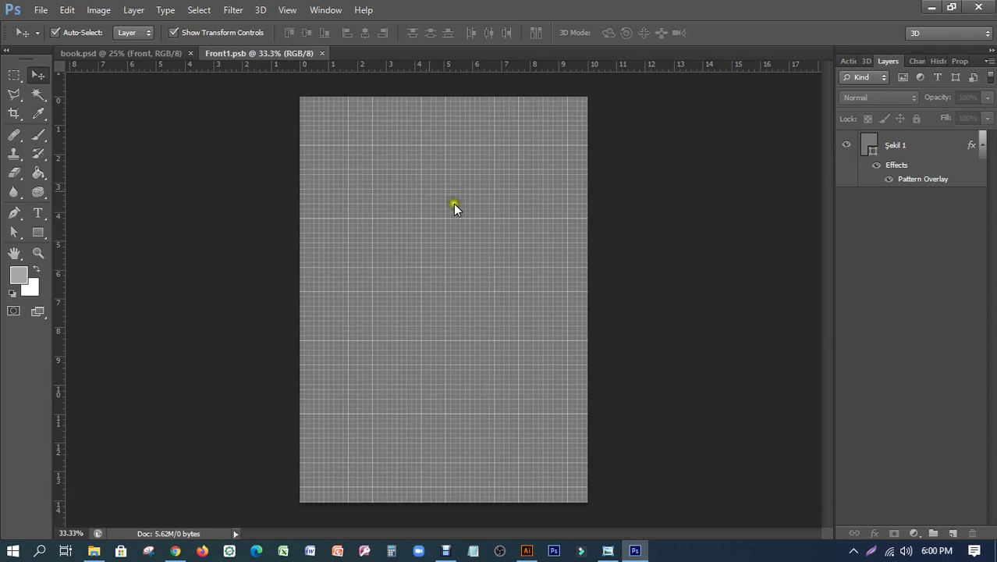
# - Place the front artwork as a Vector Smart Object stretched to Front1's page edges, then save
pyautogui.moveTo(378, 168); pyautogui.dragTo(478, 211)
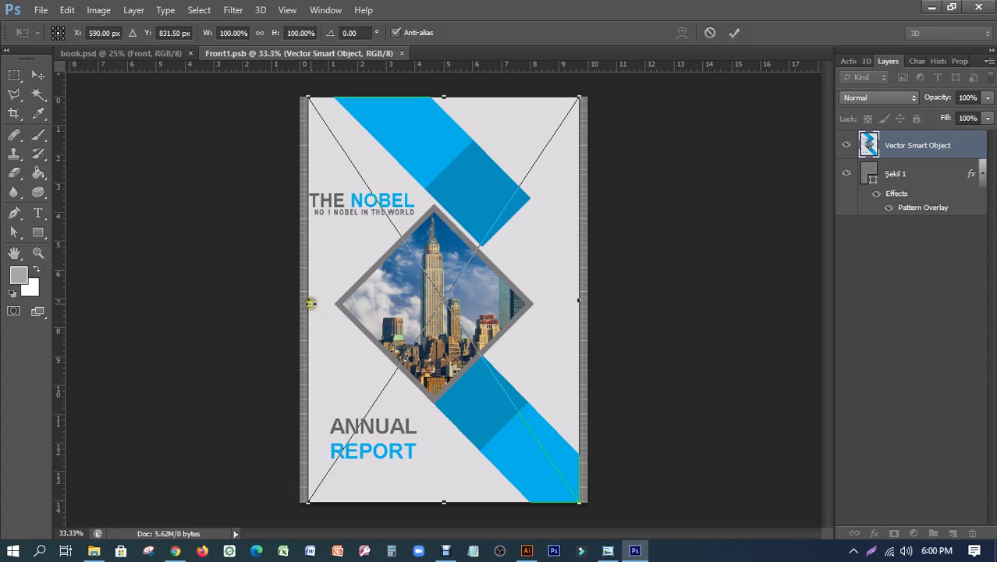
pyautogui.moveTo(311, 301); pyautogui.dragTo(302, 302)
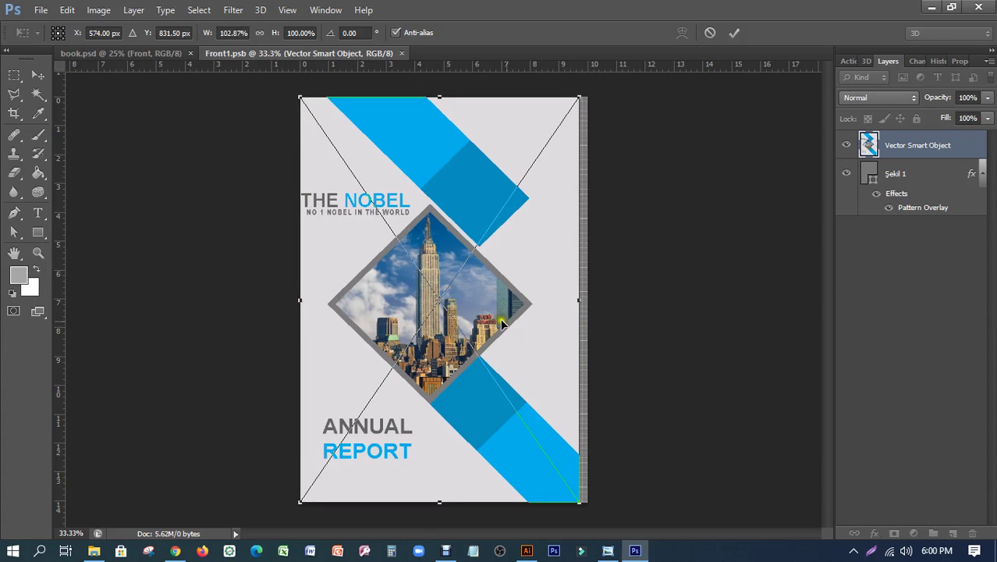
pyautogui.moveTo(579, 299); pyautogui.dragTo(587, 299)
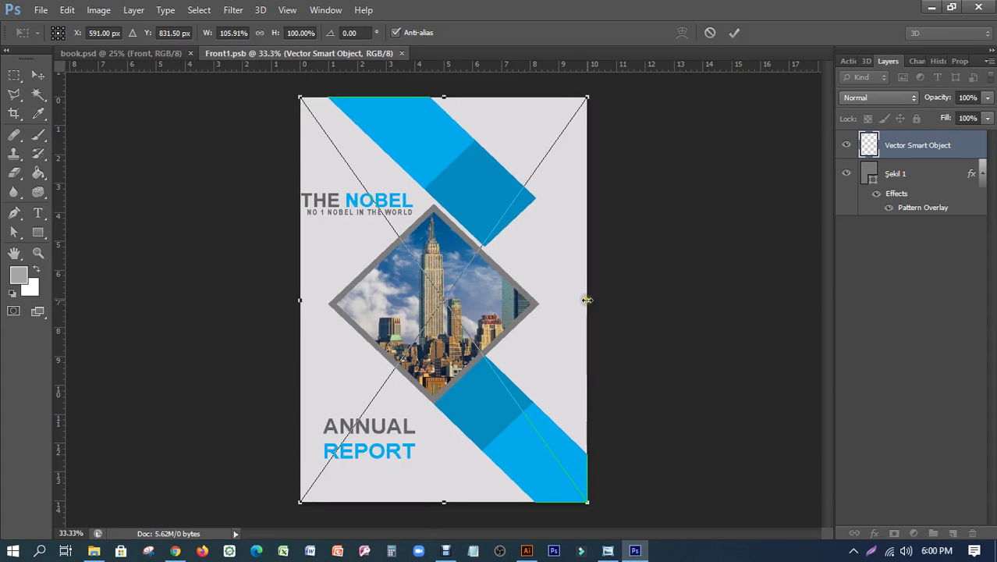
pyautogui.press('Return')
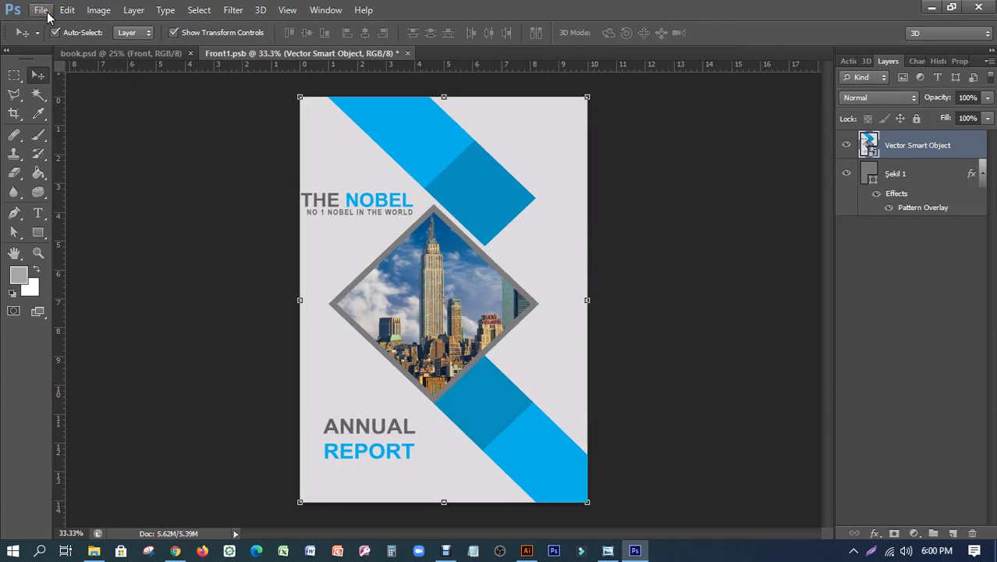
pyautogui.click(43, 10)
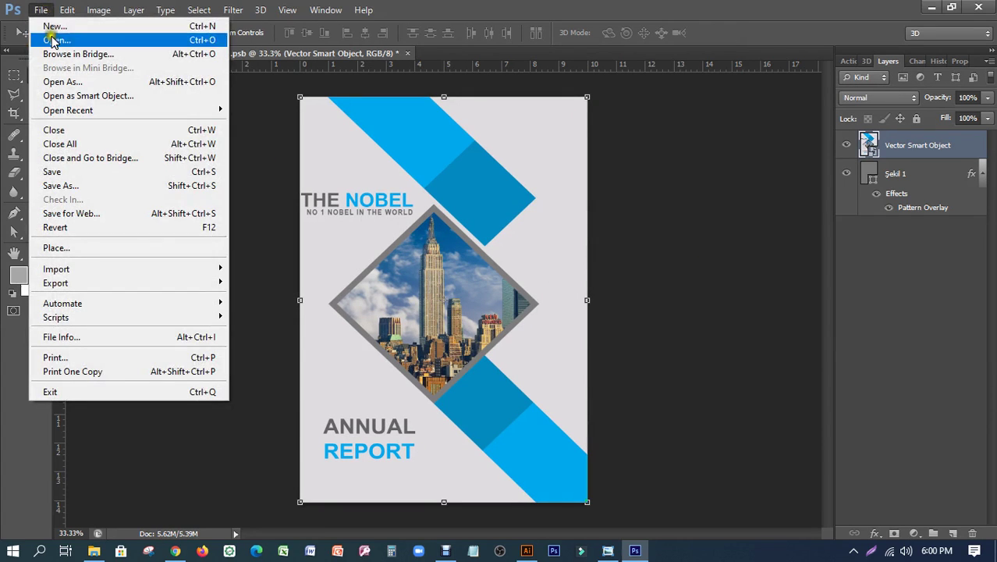
pyautogui.click(56, 173)
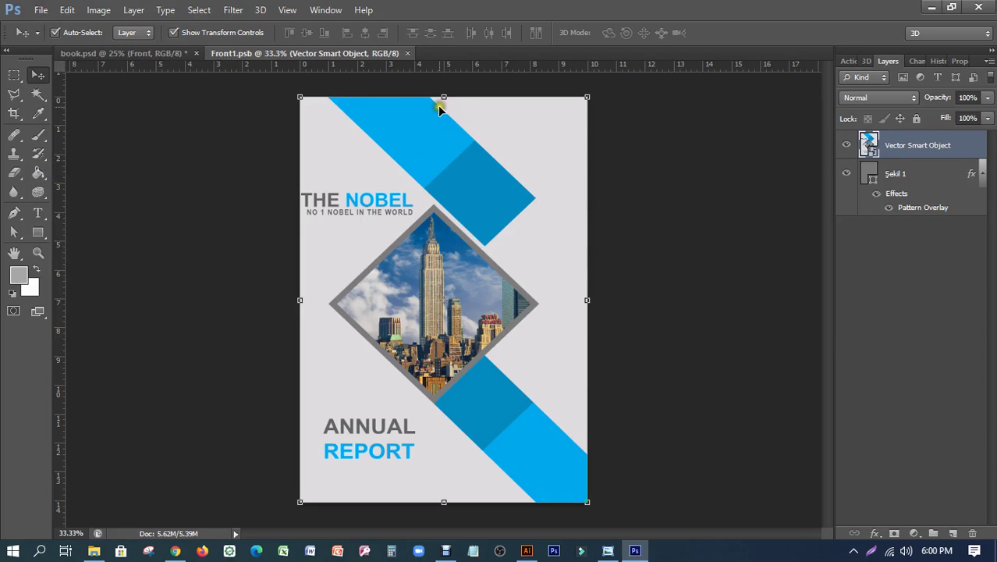
# - Back in book.psd, deselect the Front layer and select the Edge spine layer
pyautogui.click(143, 50)
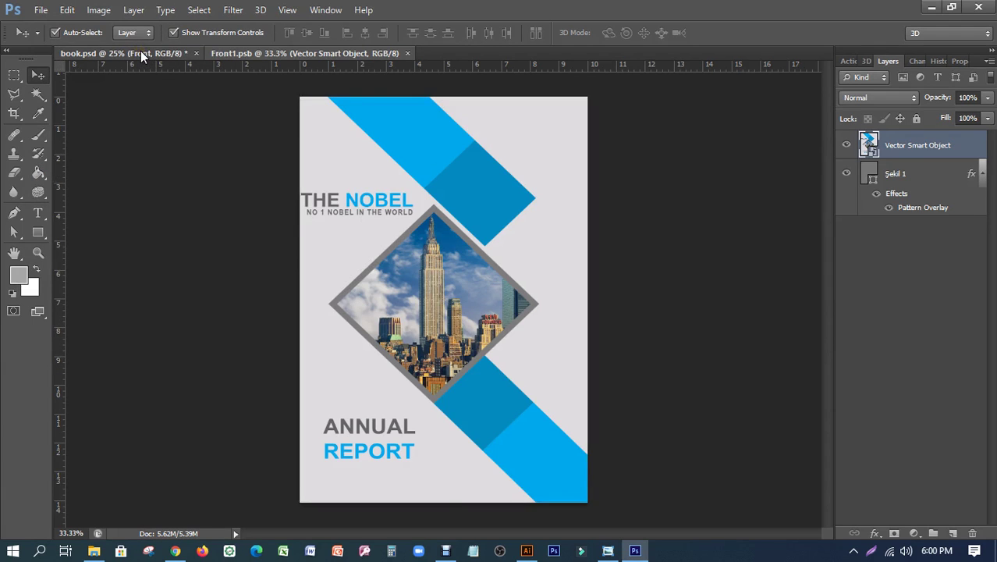
pyautogui.click(178, 139)
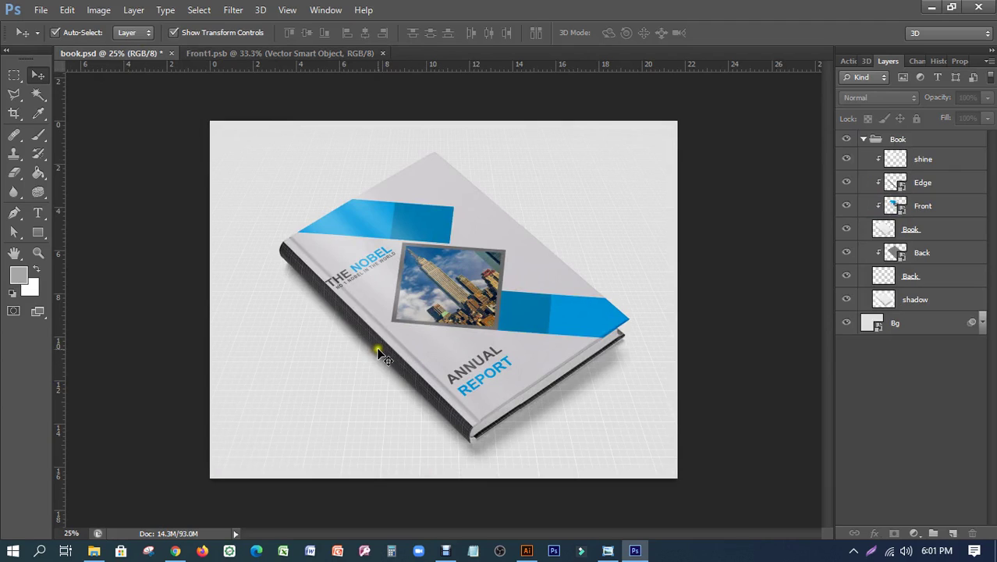
pyautogui.click(419, 380)
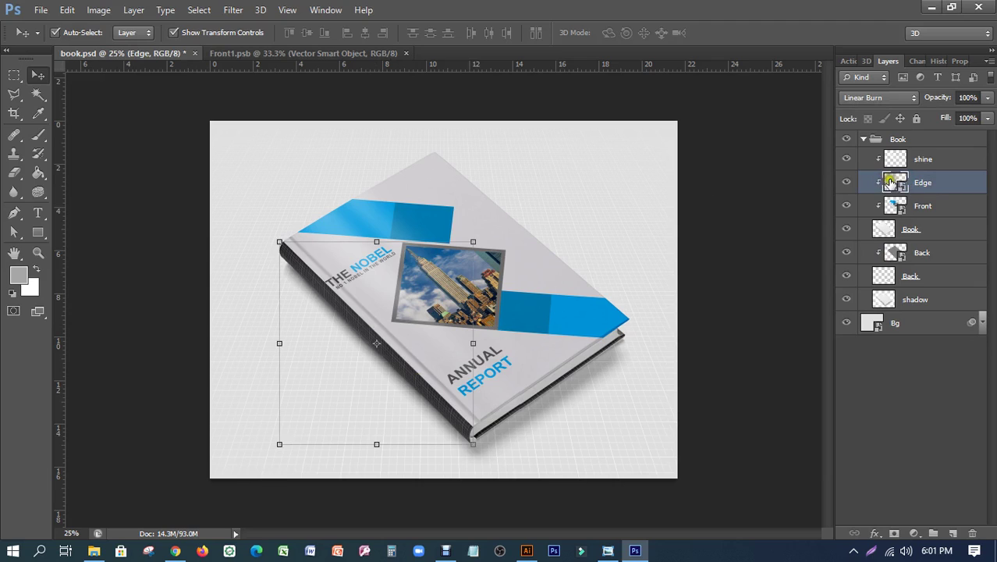
# - Open the Edge smart object, then remove the spine rectangle's outline in Illustrator and reposition it
pyautogui.doubleClick(892, 181)
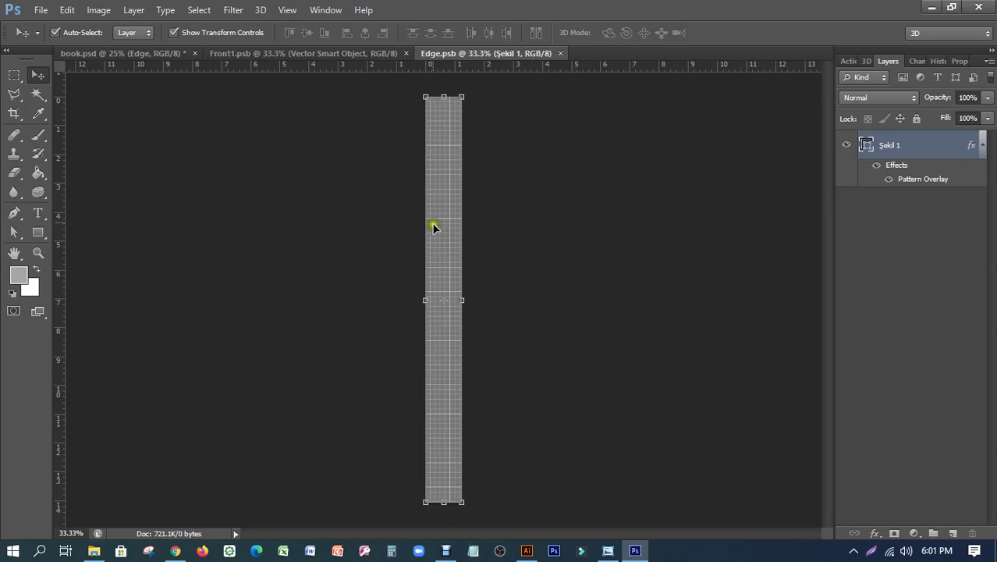
pyautogui.click(529, 551)
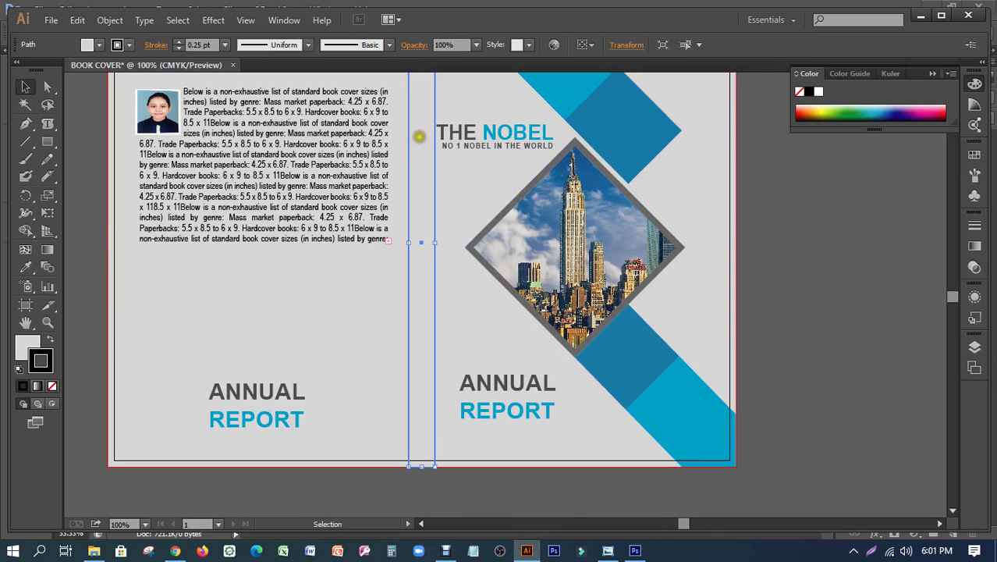
pyautogui.click(51, 385)
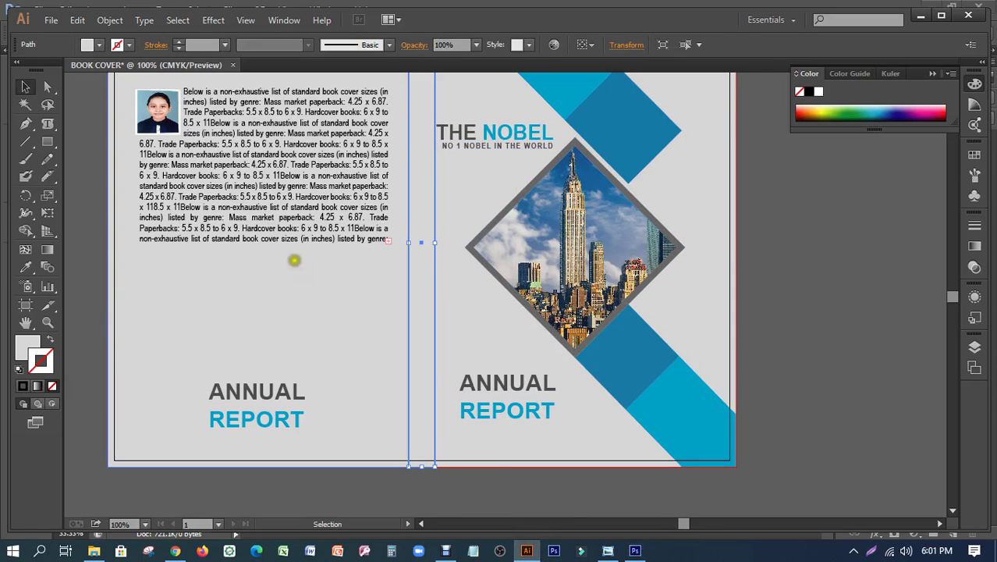
pyautogui.moveTo(420, 155)
pyautogui.mouseDown()
pyautogui.moveTo(640, 531)
pyautogui.moveTo(454, 251)
pyautogui.mouseUp()
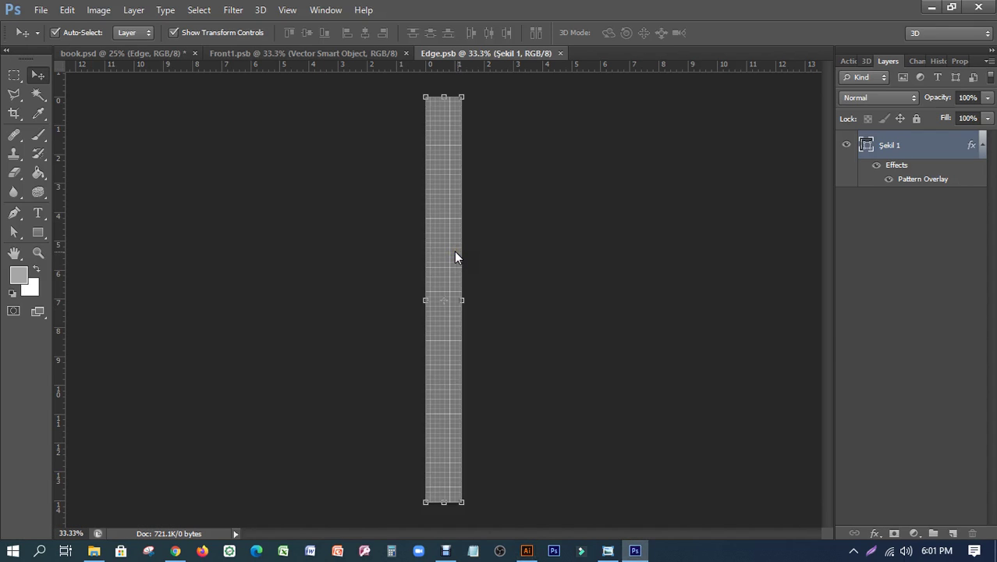
# - Place the spine artwork into Edge.psb, widen it to full width, and save
pyautogui.moveTo(456, 257); pyautogui.dragTo(457, 258)
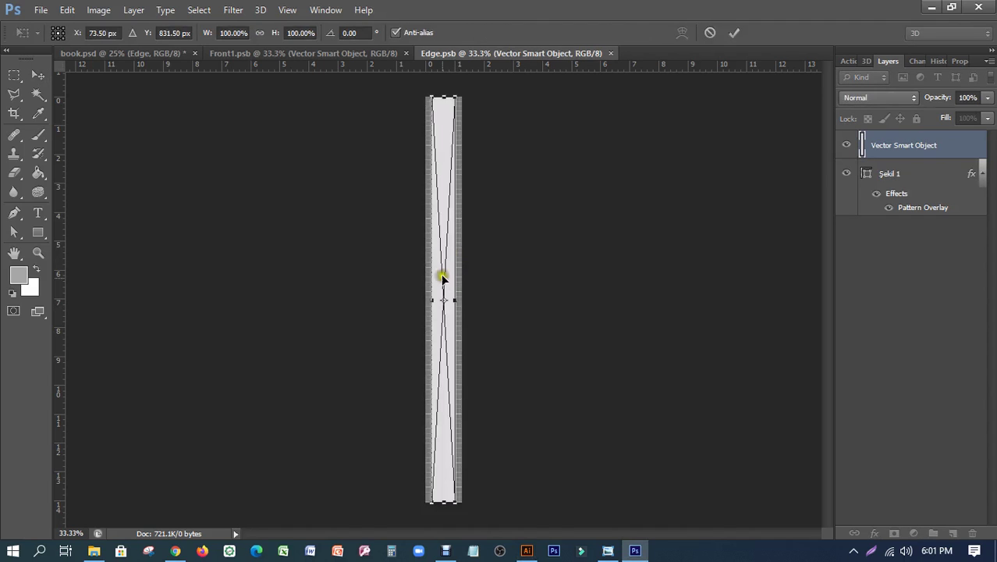
pyautogui.moveTo(454, 301)
pyautogui.mouseDown()
pyautogui.moveTo(463, 301)
pyautogui.moveTo(426, 302)
pyautogui.mouseUp()
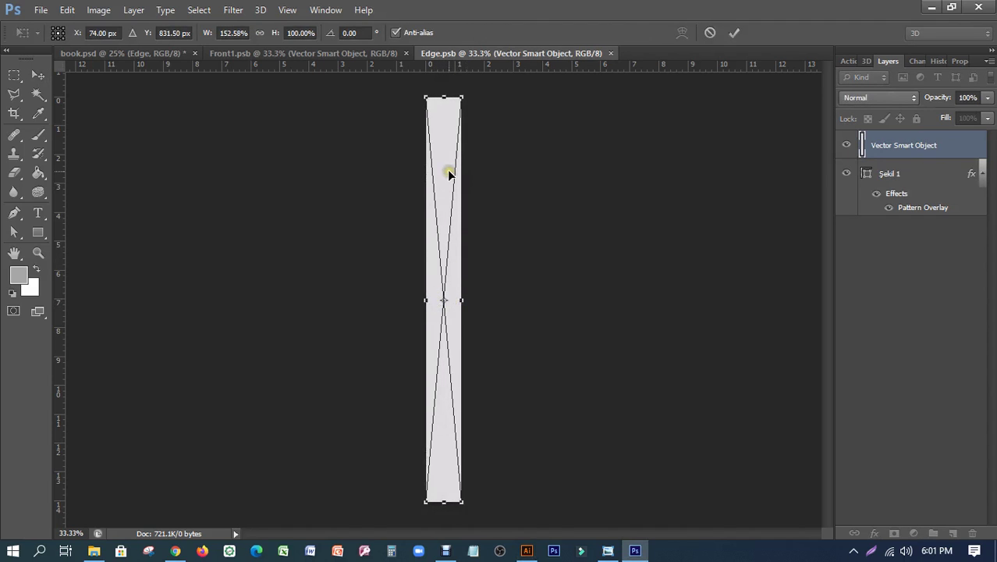
pyautogui.press('Return')
pyautogui.click(492, 190)
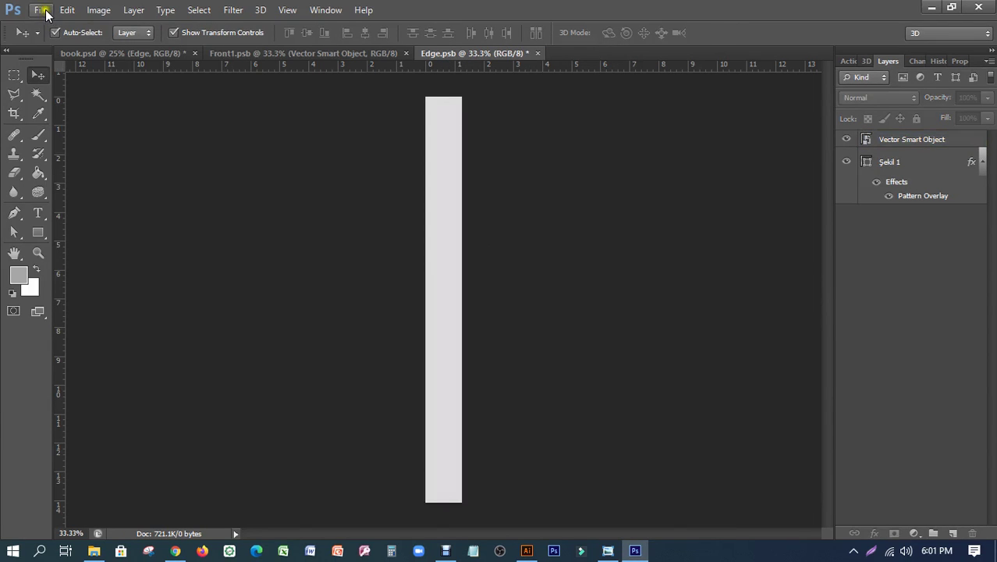
pyautogui.click(41, 10)
pyautogui.click(78, 172)
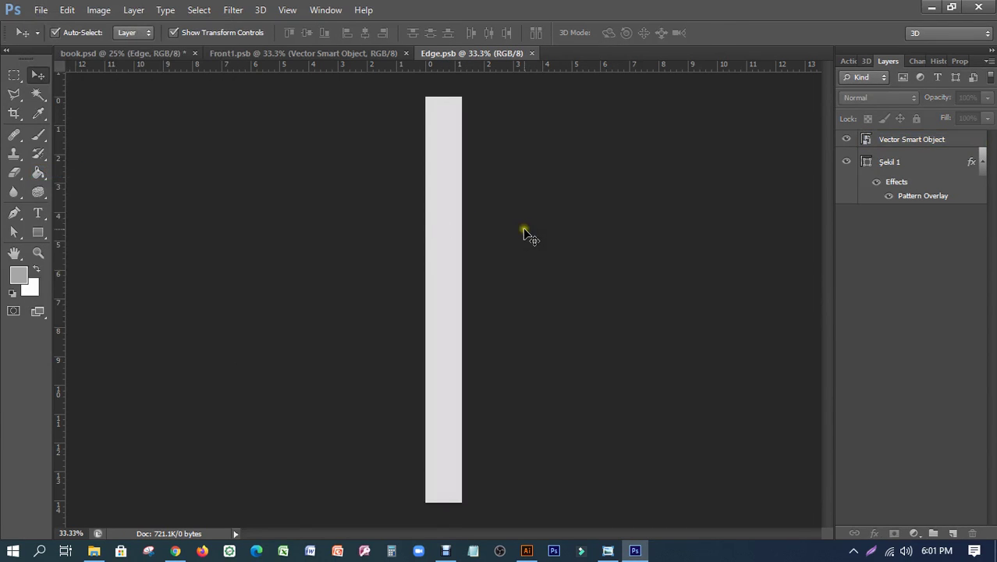
# - Resave Edge.psb, then return to book.psd and select the Back cover layer
pyautogui.click(141, 53)
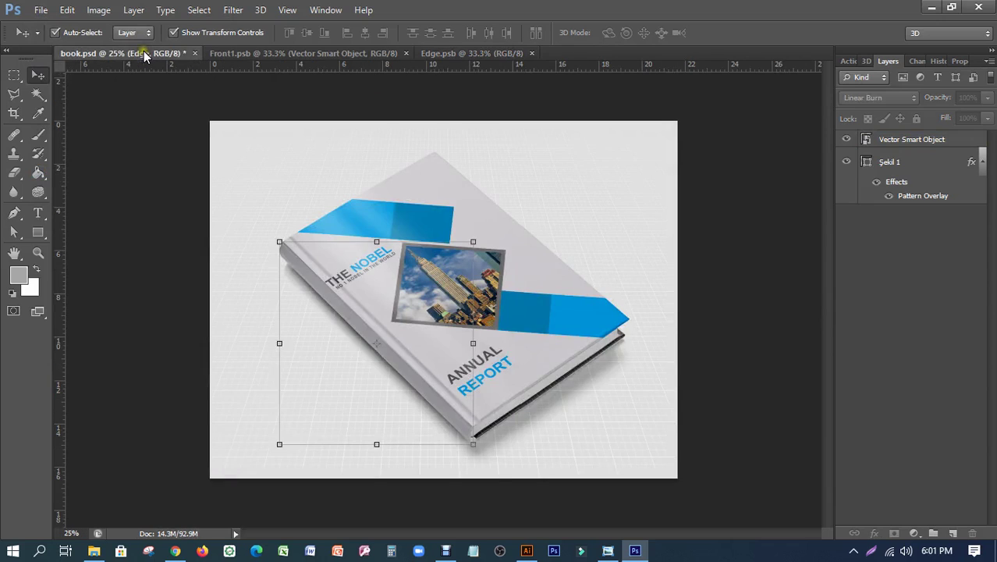
pyautogui.click(821, 431)
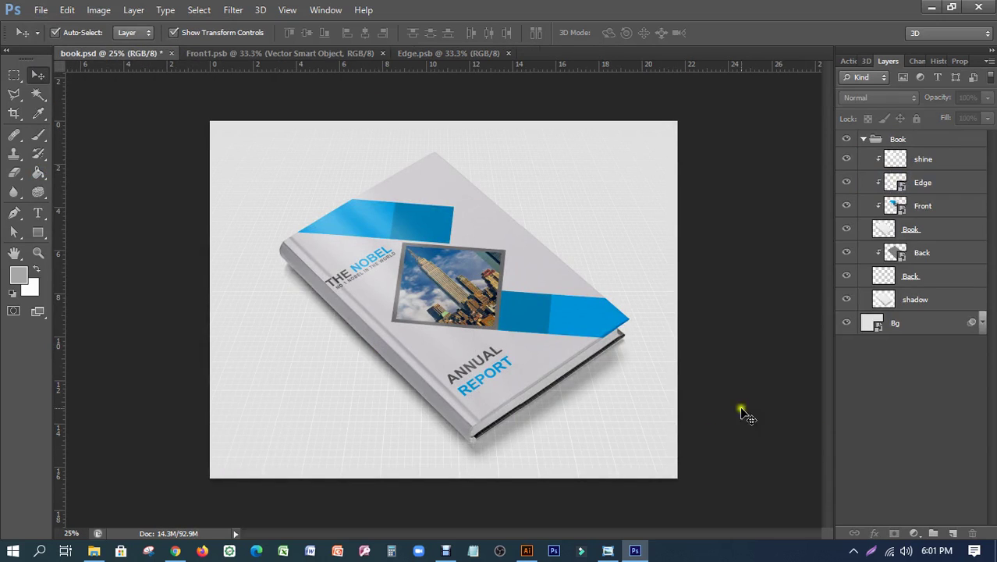
pyautogui.click(470, 54)
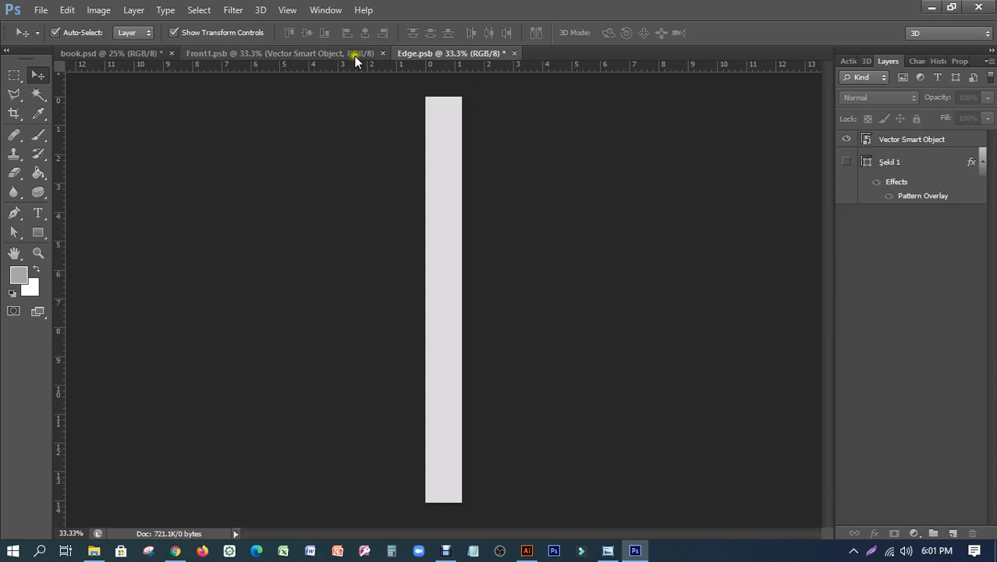
pyautogui.click(41, 9)
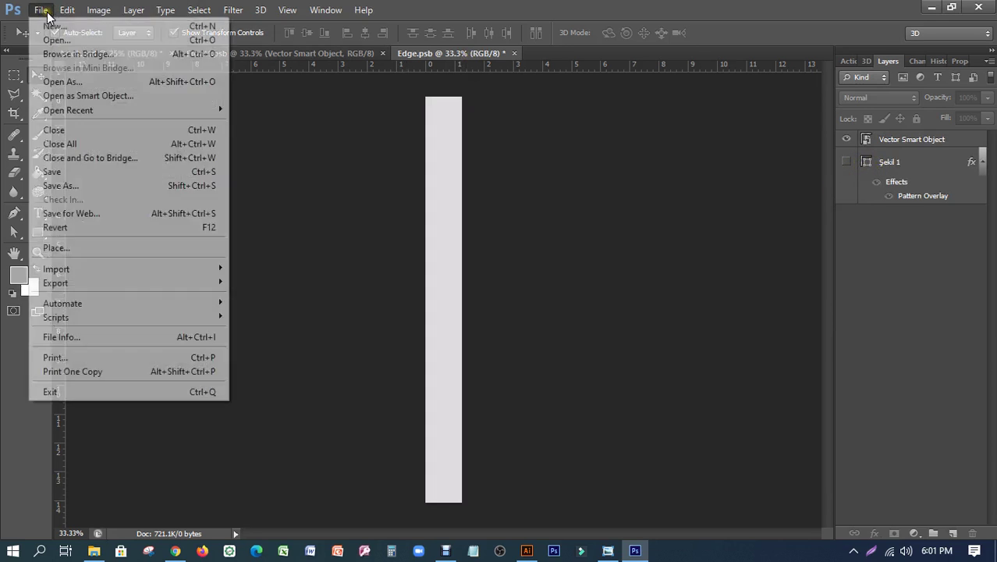
pyautogui.click(62, 166)
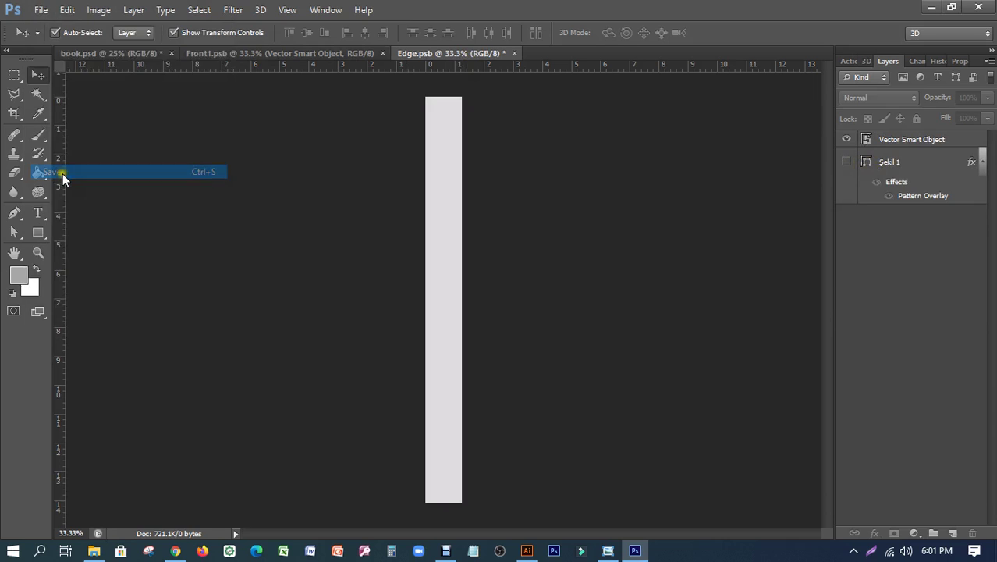
pyautogui.click(130, 55)
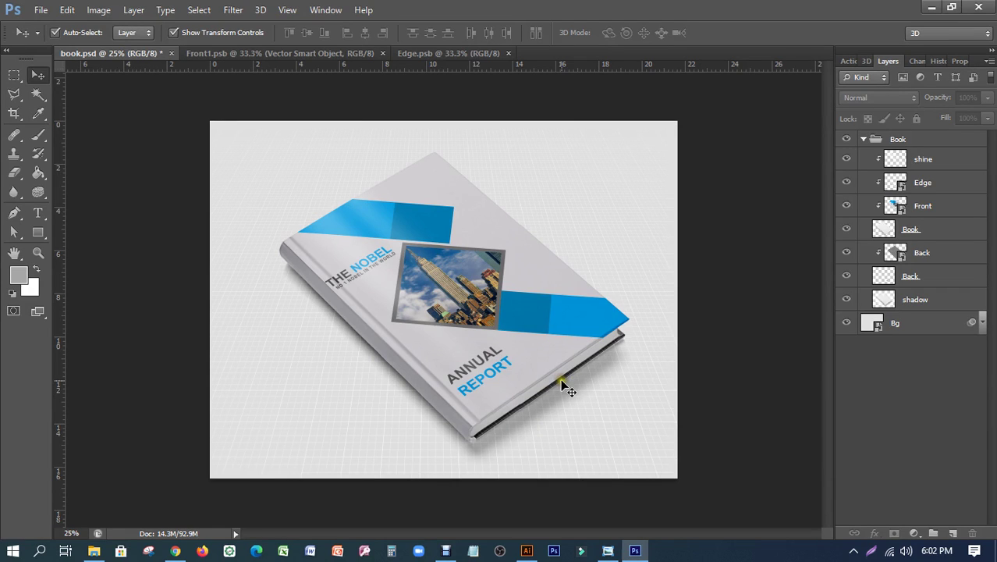
pyautogui.click(894, 252)
# - Open the Back smart object and set the back cover rectangle's stroke to None in Illustrator
pyautogui.doubleClick(893, 252)
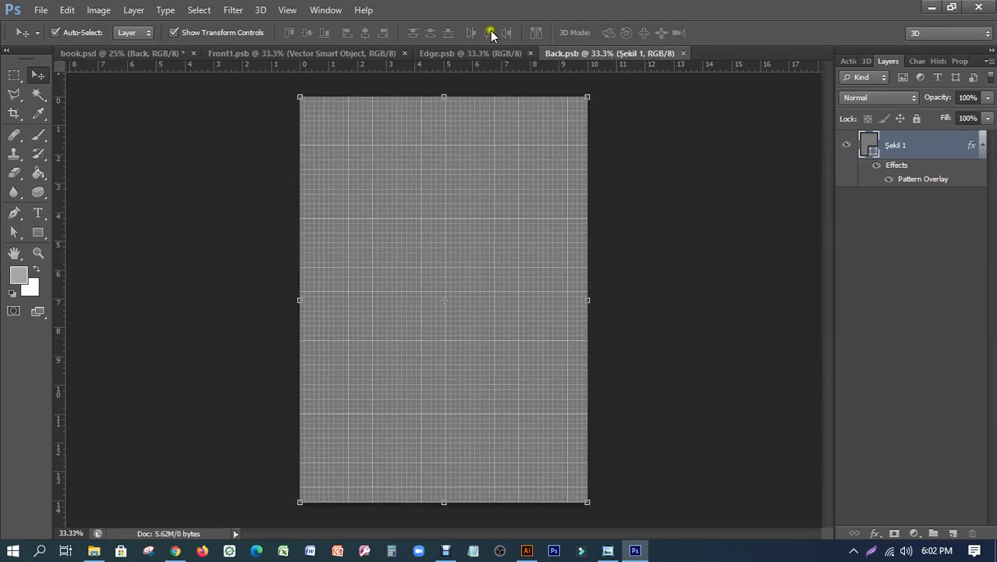
pyautogui.click(527, 551)
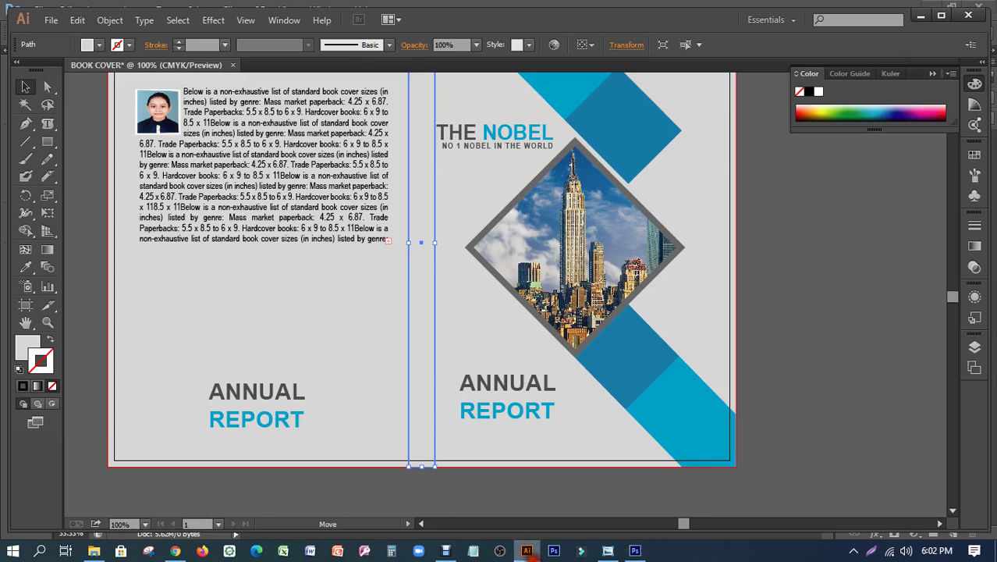
pyautogui.scroll(2, 144, 178)
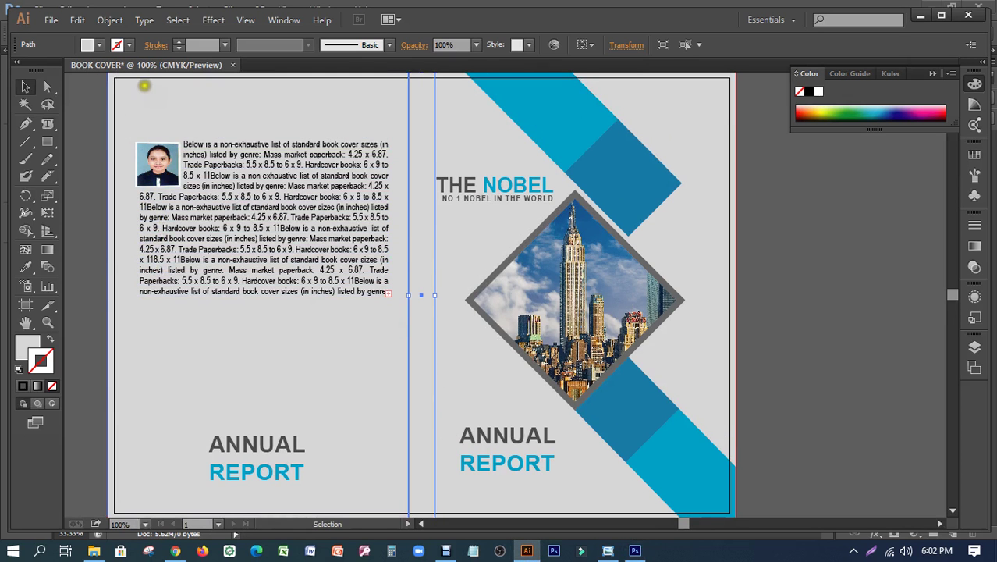
pyautogui.click(145, 84)
pyautogui.click(52, 386)
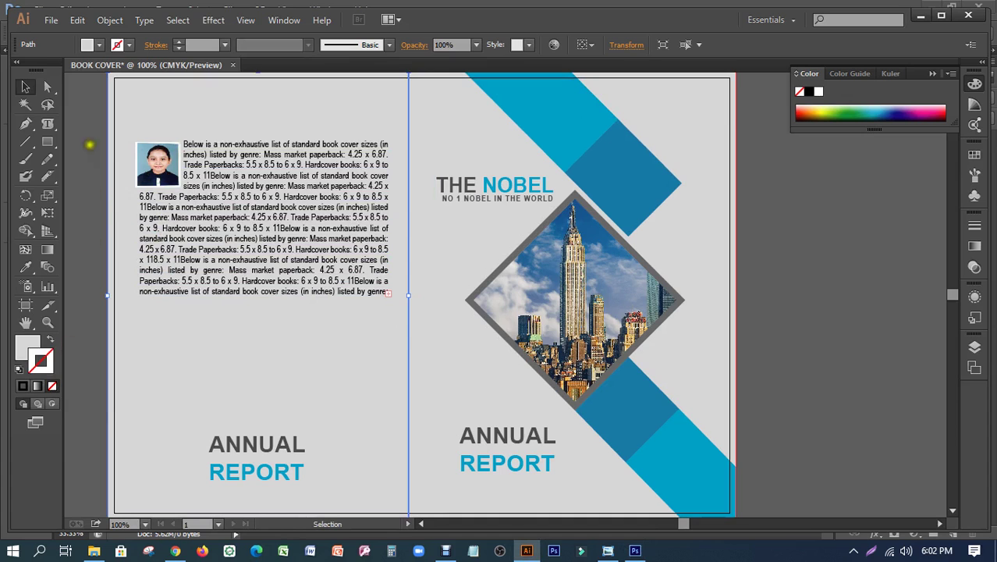
pyautogui.moveTo(119, 111); pyautogui.dragTo(369, 430)
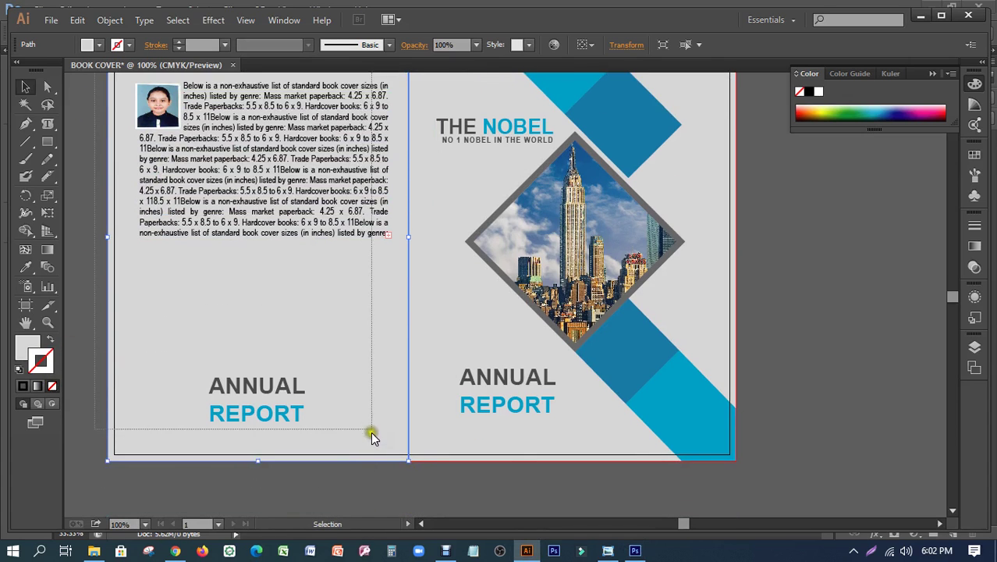
pyautogui.moveTo(256, 106)
pyautogui.mouseDown()
pyautogui.moveTo(297, 158)
pyautogui.moveTo(208, 231)
pyautogui.mouseUp()
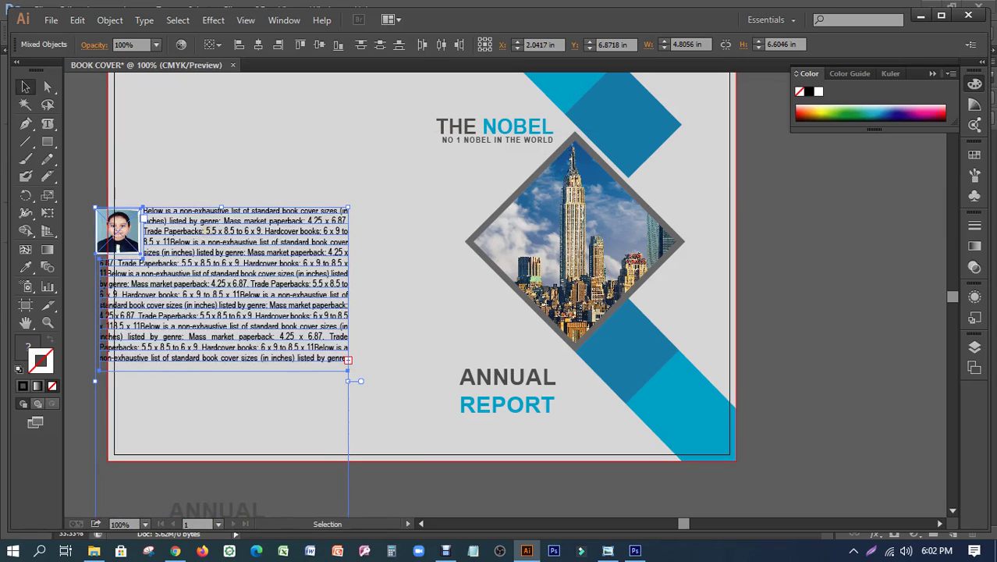
pyautogui.hotkey('ctrl', 'z')
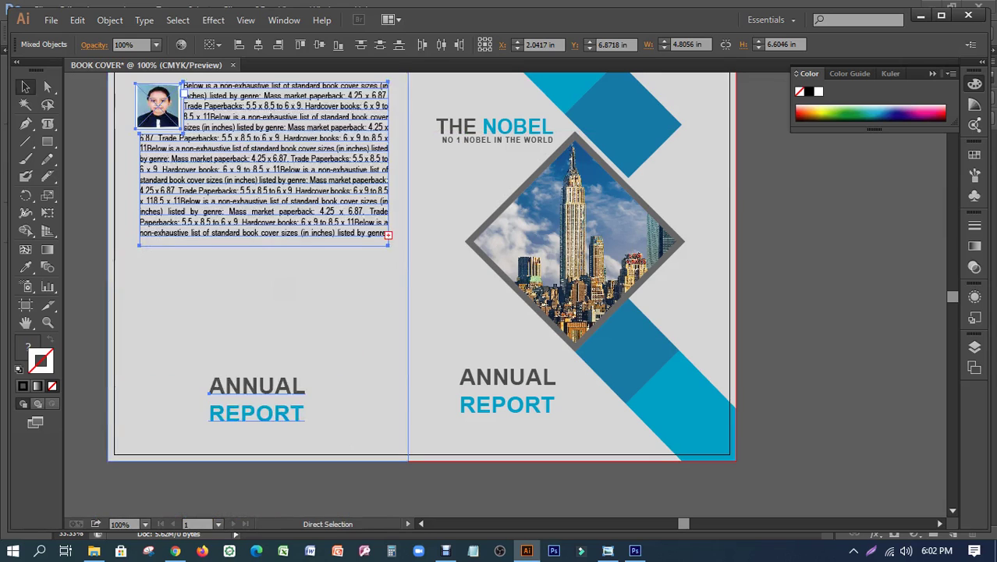
# - Marquee-select the whole back cover artwork and drag it toward Photoshop
pyautogui.scroll(2, 129, 160)
pyautogui.click(104, 159)
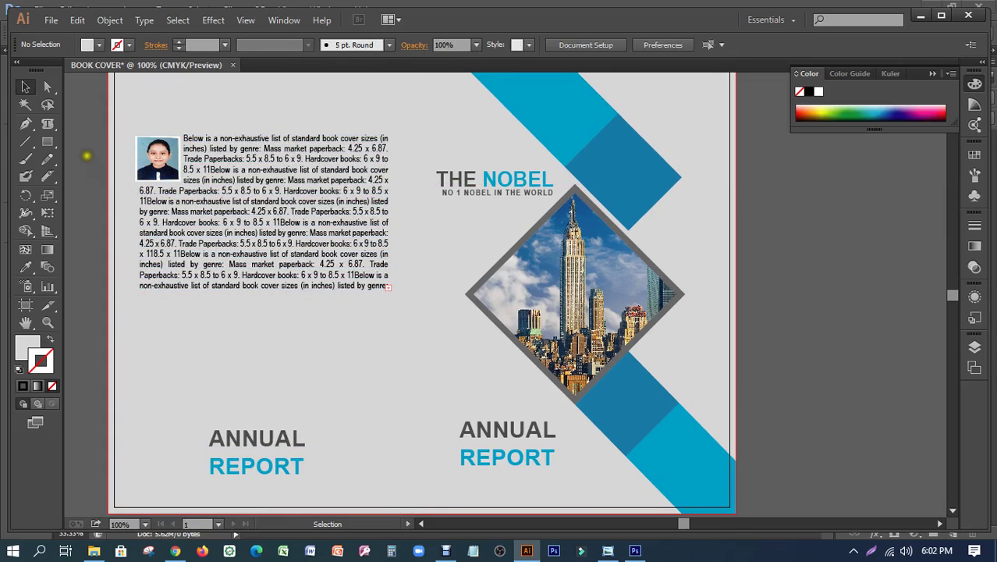
pyautogui.moveTo(87, 119)
pyautogui.mouseDown()
pyautogui.moveTo(145, 180)
pyautogui.moveTo(328, 467)
pyautogui.mouseUp()
pyautogui.scroll(3, 221, 229)
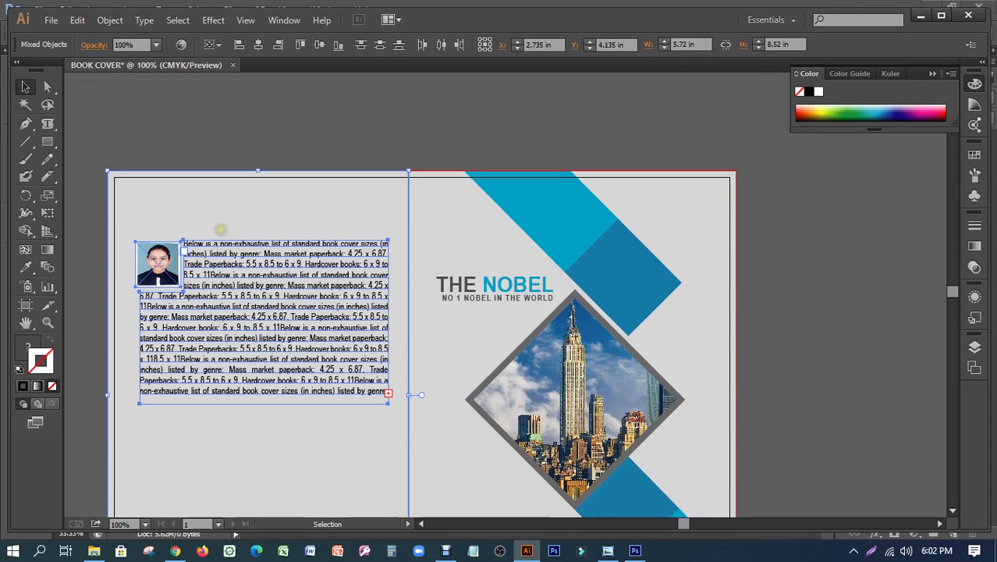
pyautogui.moveTo(234, 253); pyautogui.dragTo(360, 482)
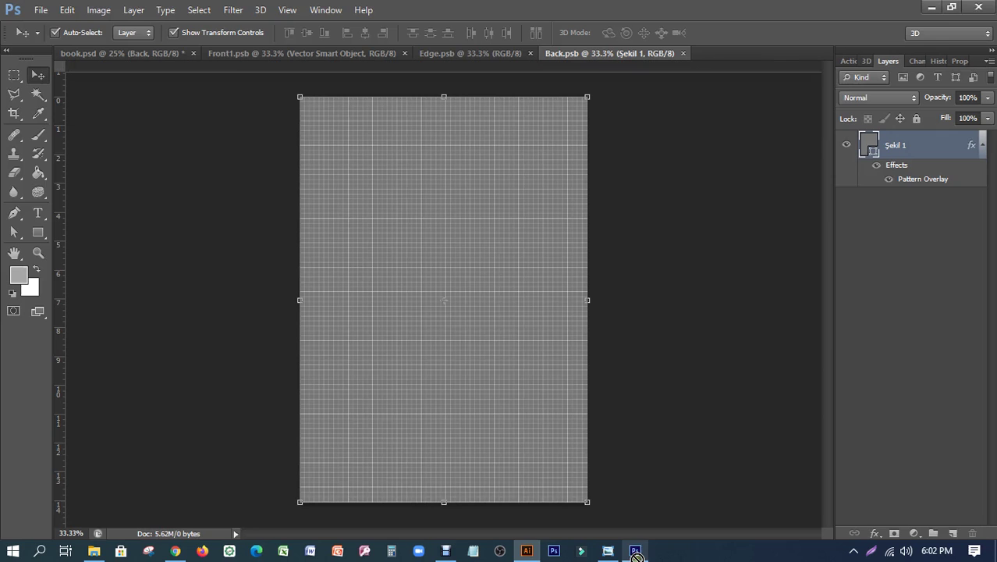
# - Drop the back cover artwork into Back.psb, stretch it to both canvas edges, and save
pyautogui.moveTo(360, 481)
pyautogui.mouseDown()
pyautogui.moveTo(471, 357)
pyautogui.moveTo(447, 268)
pyautogui.mouseUp()
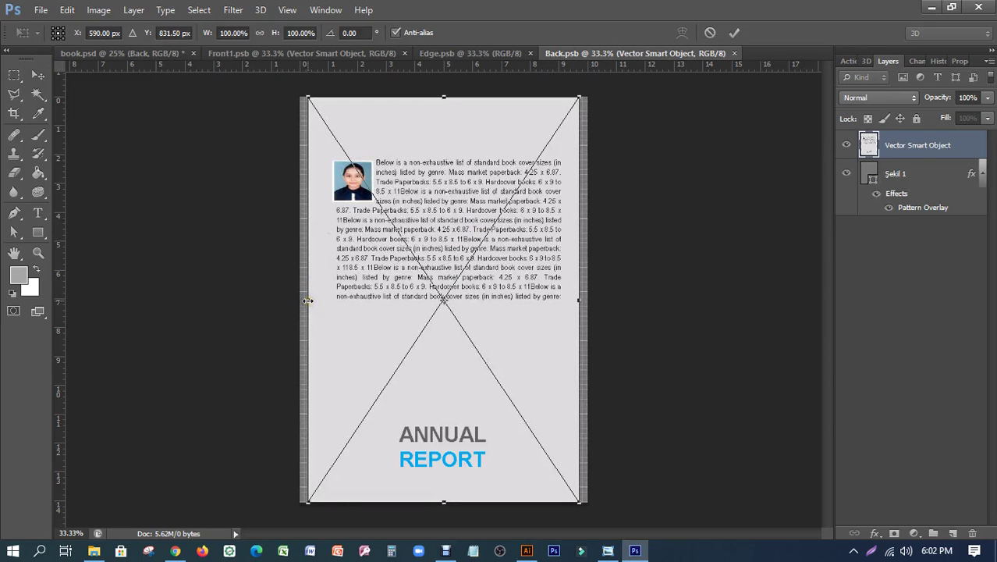
pyautogui.moveTo(308, 301); pyautogui.dragTo(300, 301)
pyautogui.moveTo(579, 299); pyautogui.dragTo(587, 300)
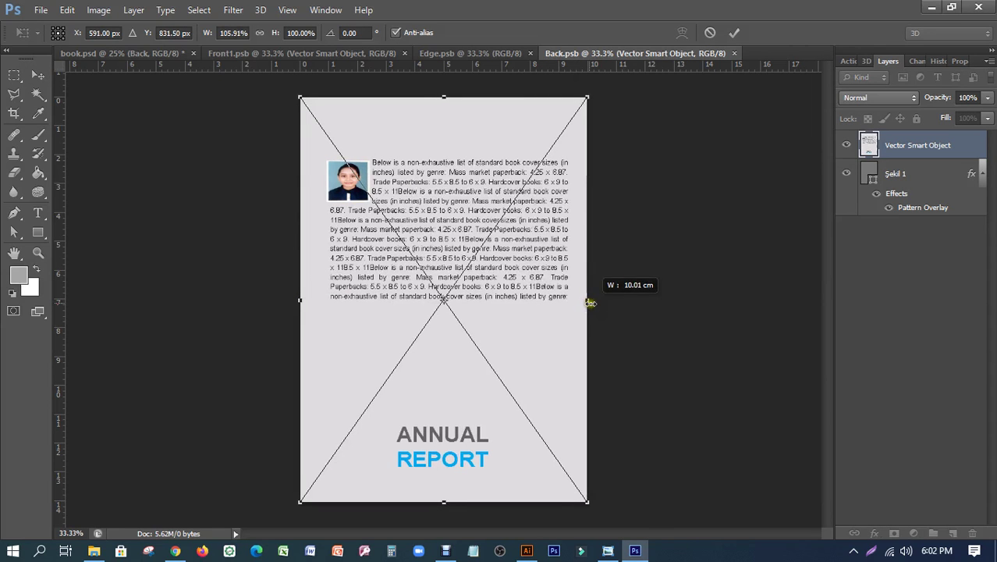
pyautogui.press('Return')
pyautogui.click(708, 364)
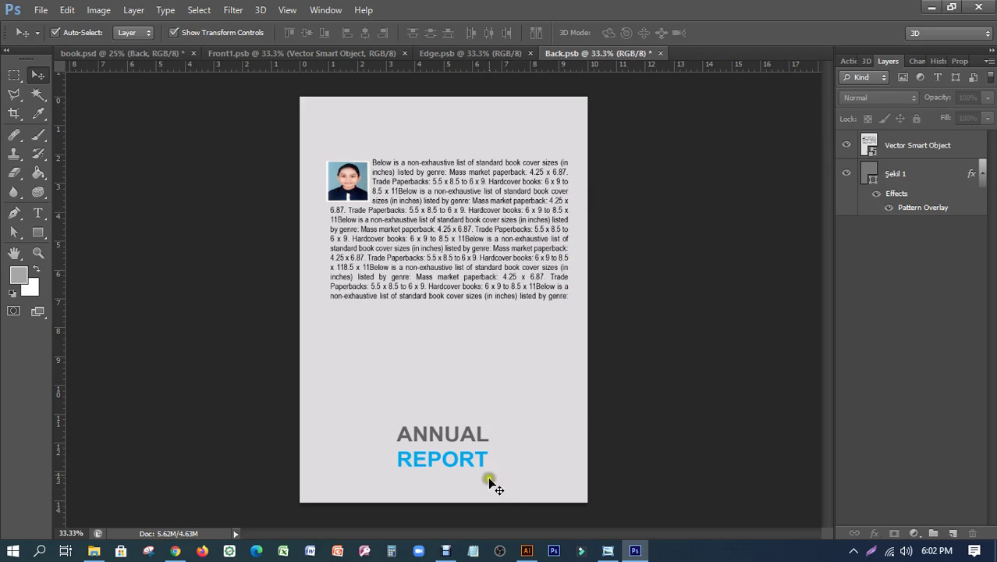
pyautogui.click(43, 10)
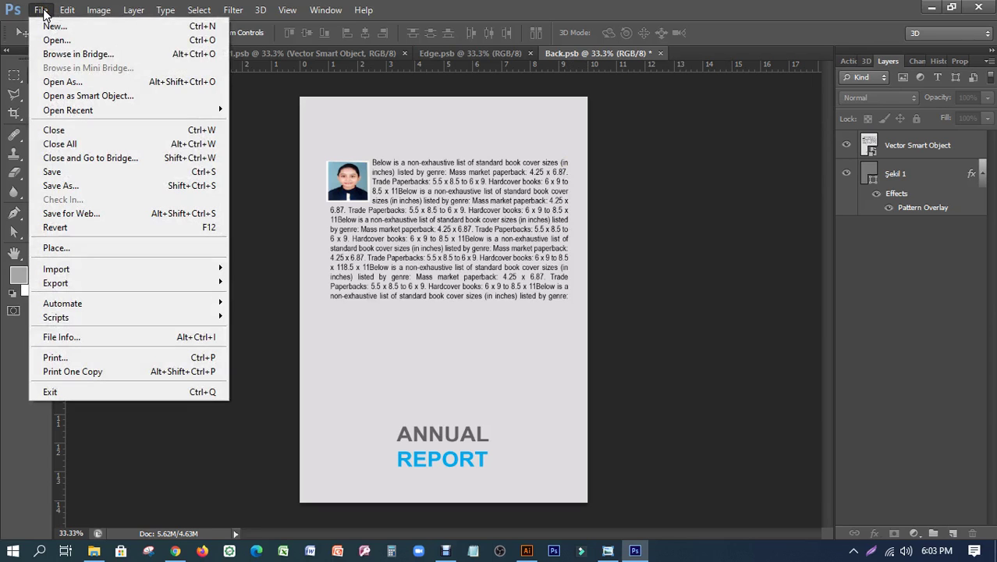
pyautogui.click(68, 175)
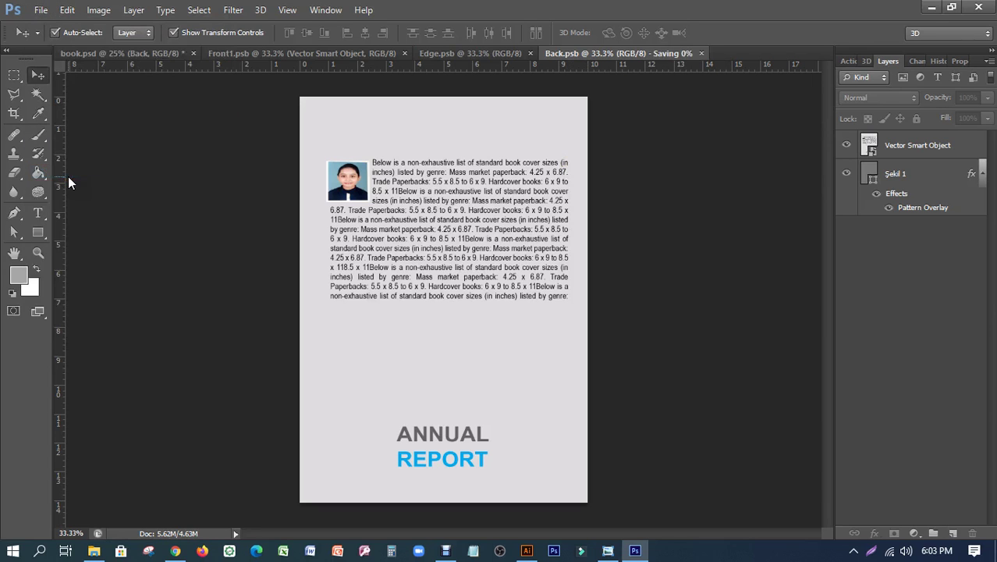
# - Review the updated book.psd mockup, then center the BOOK COVER spread in Illustrator
pyautogui.click(119, 53)
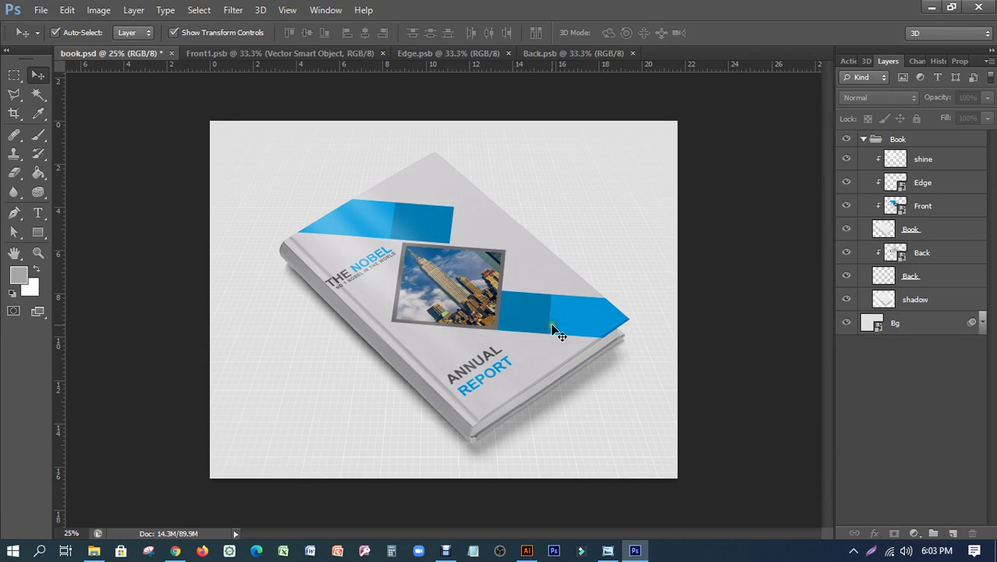
pyautogui.click(393, 319)
pyautogui.click(526, 551)
pyautogui.click(707, 271)
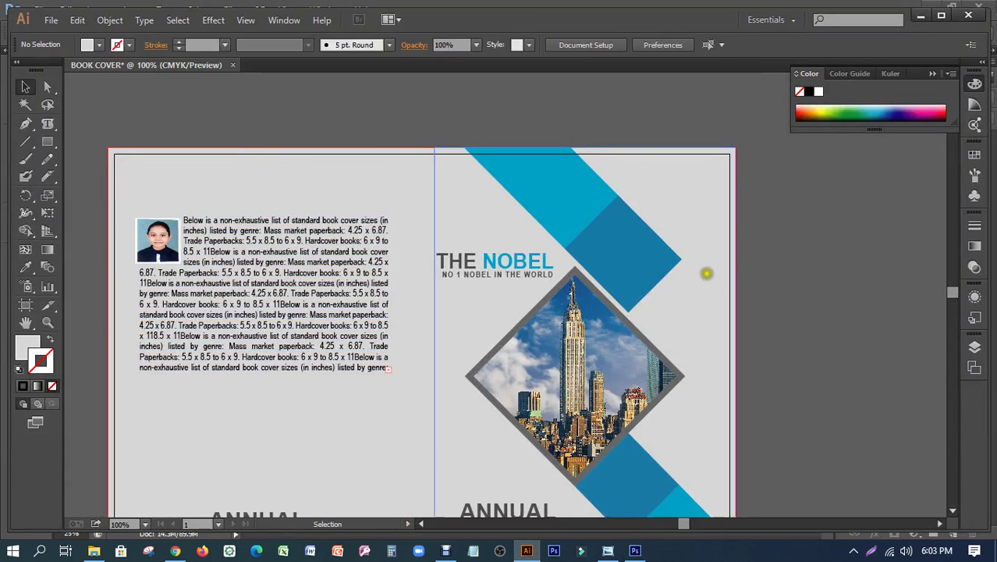
pyautogui.moveTo(505, 390); pyautogui.dragTo(606, 245)
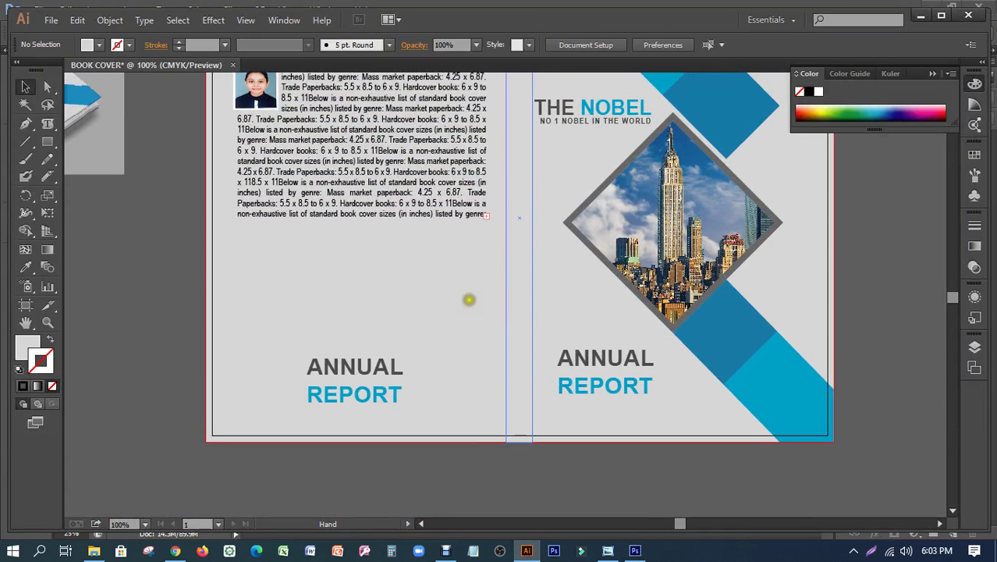
pyautogui.moveTo(470, 298); pyautogui.dragTo(438, 352)
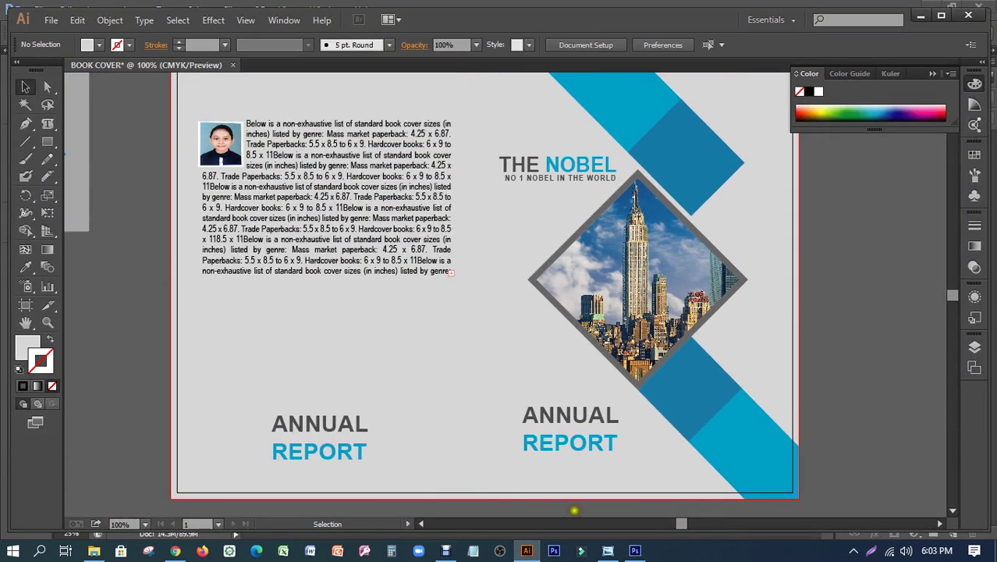